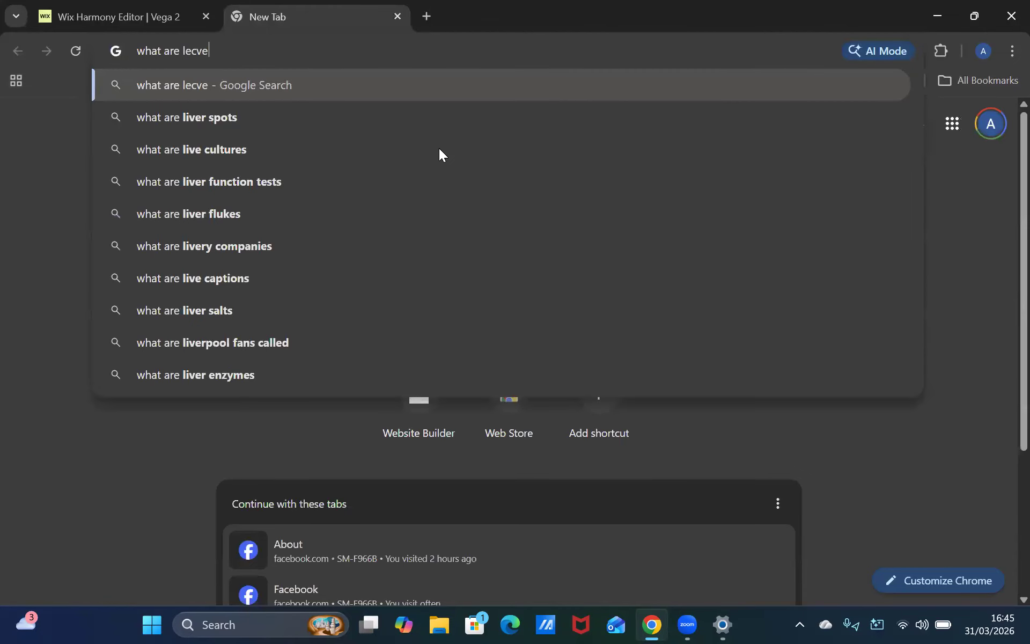
Search Google for "what are level measurement"
key(Escape)
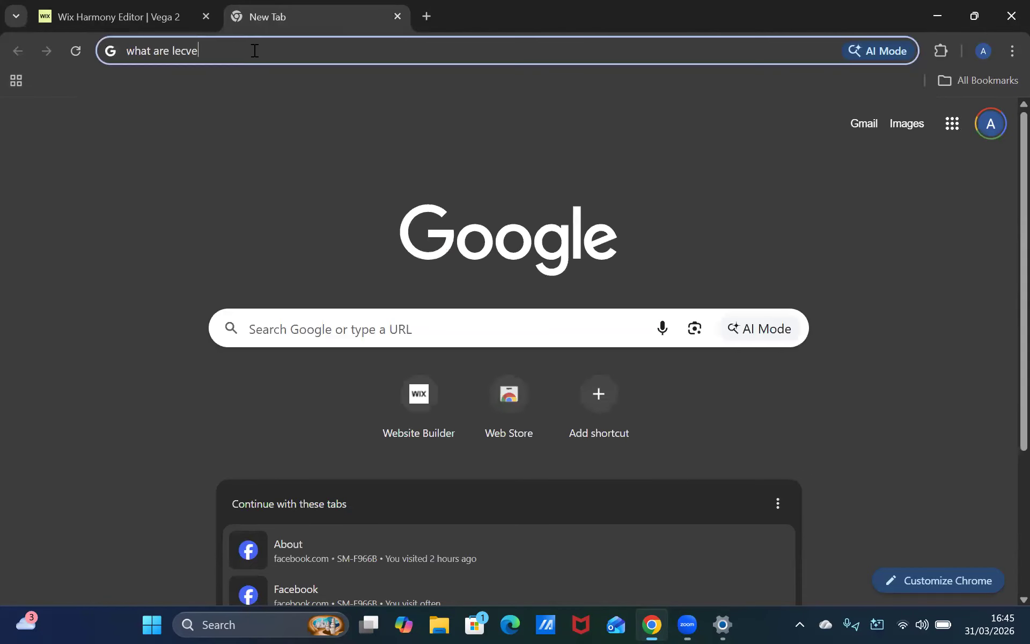
key(BackSpace)
key(BackSpace)
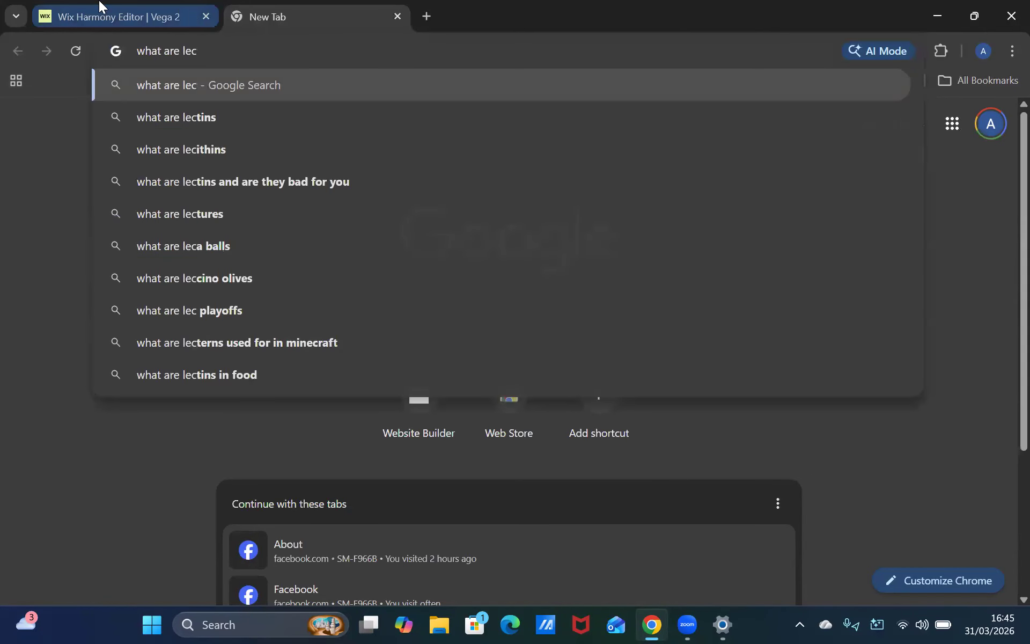
key(BackSpace)
text(vel)
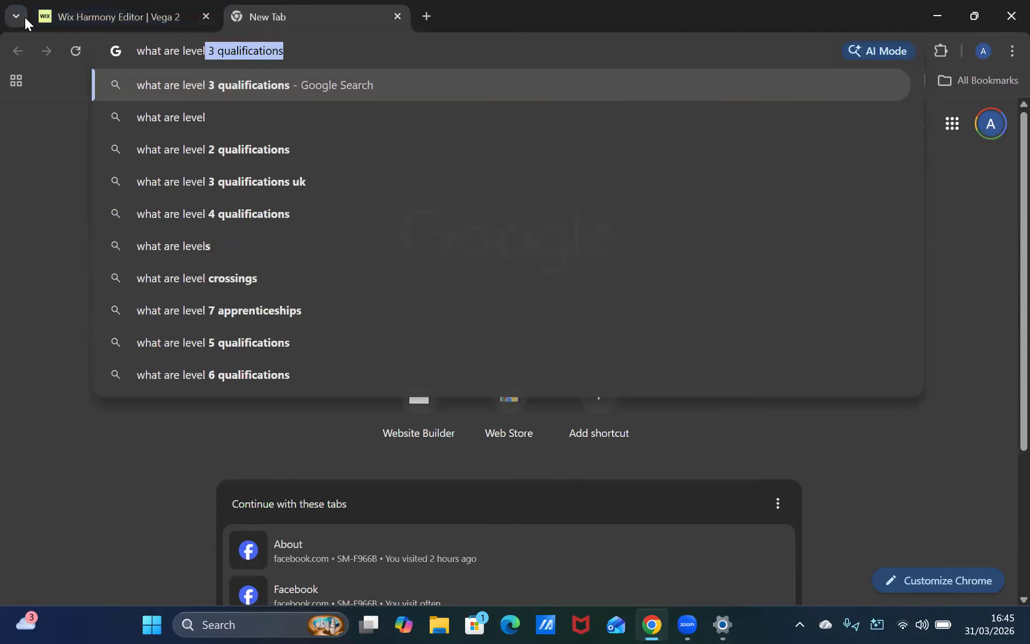
click(171, 20)
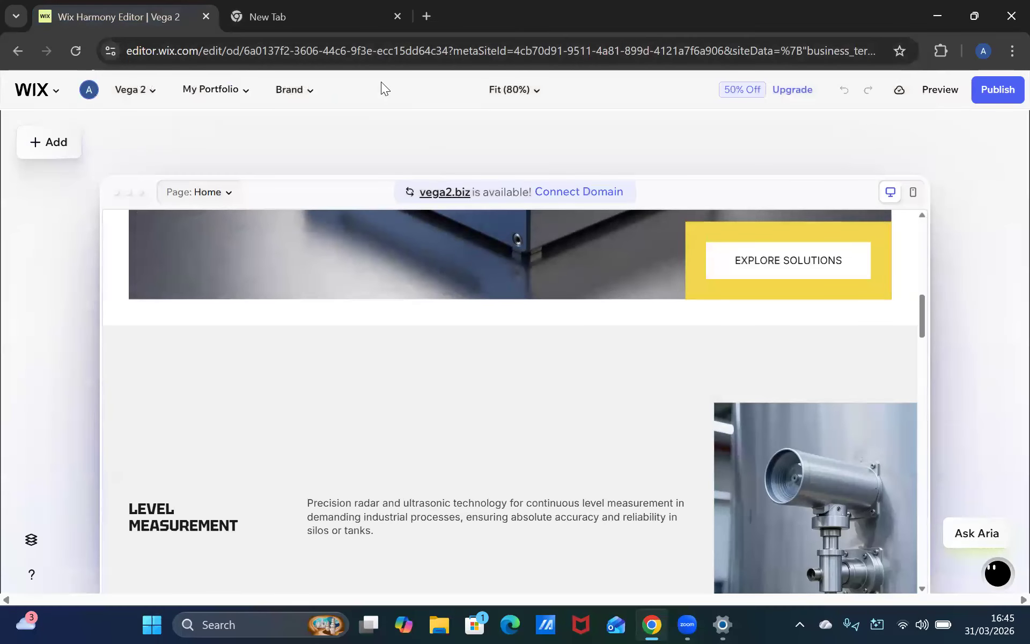
click(379, 19)
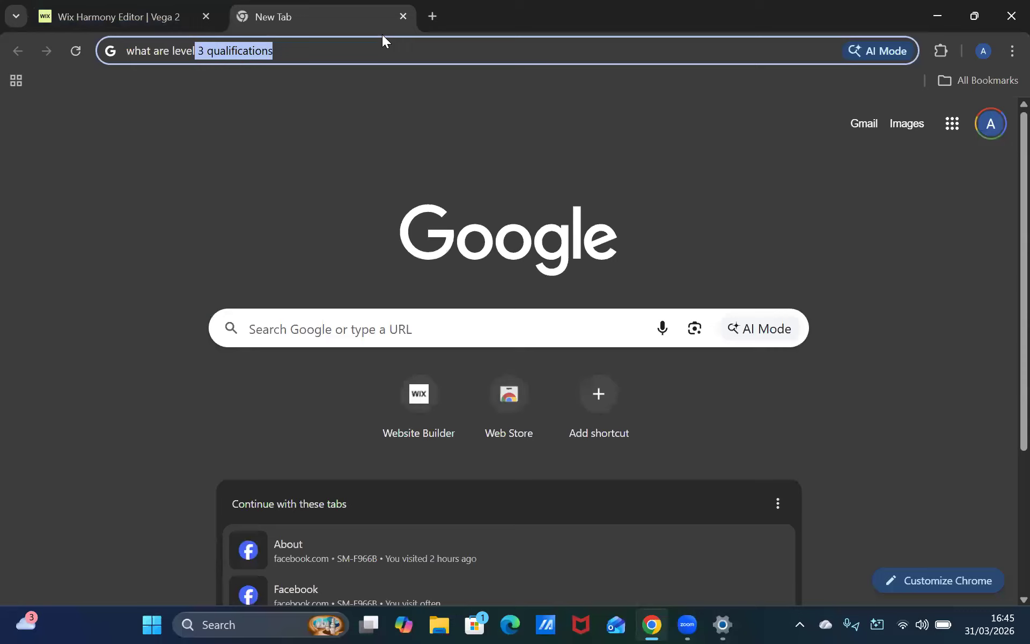
text(meas)
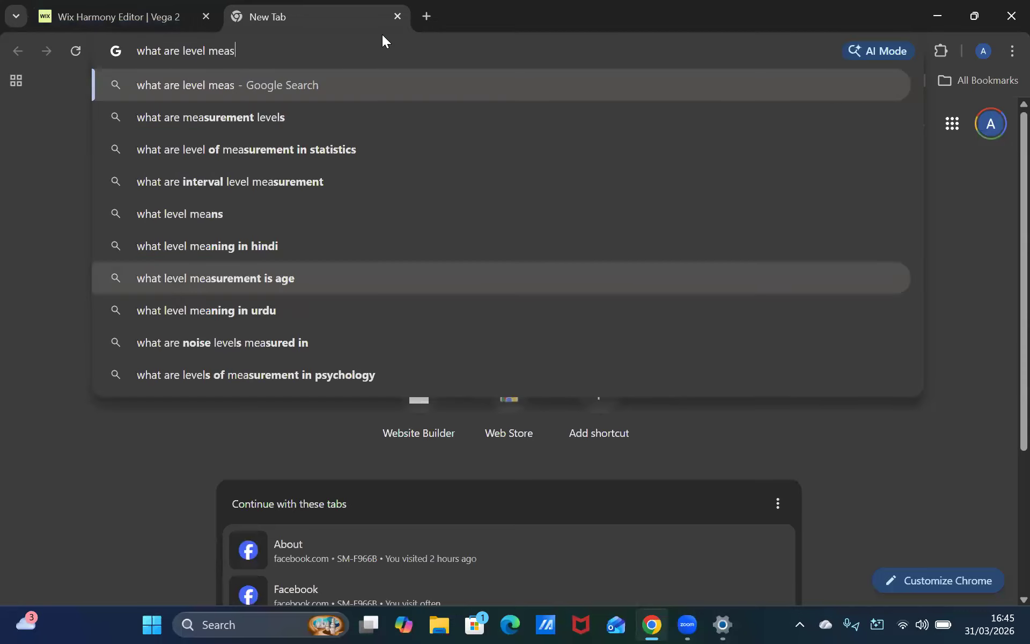
text(urement)
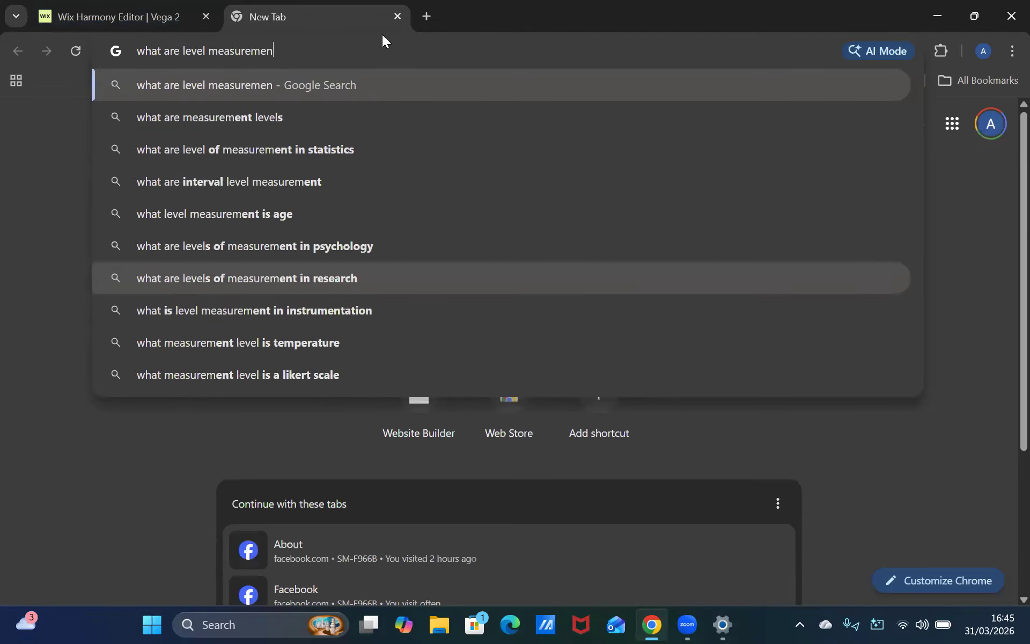
key(Return)
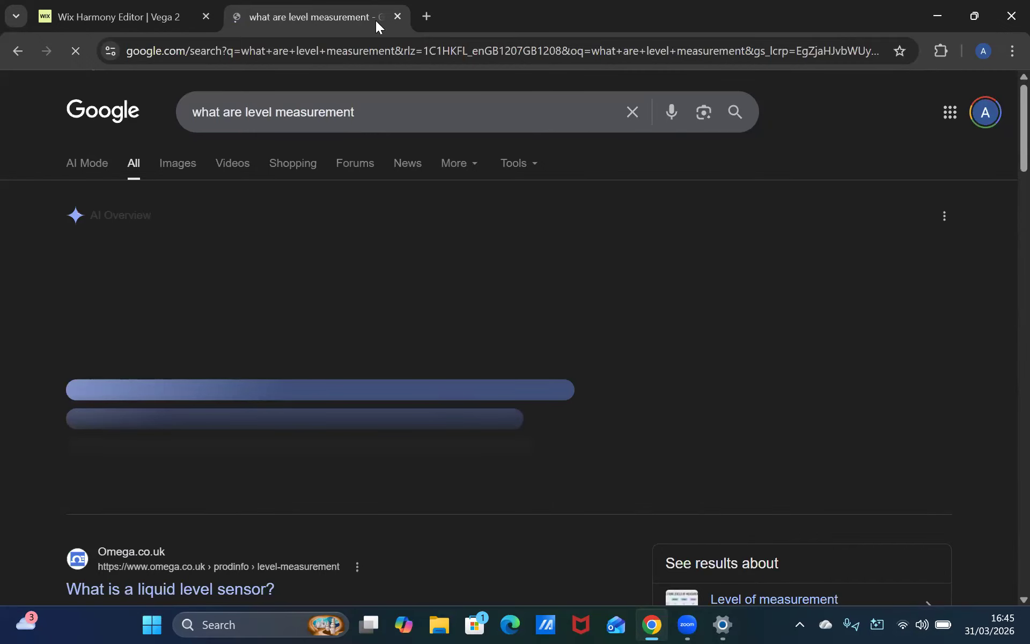
Switch the search to AI Mode and copy the phrase about industrial instrumentation or statistical data analysis
click(161, 17)
click(299, 15)
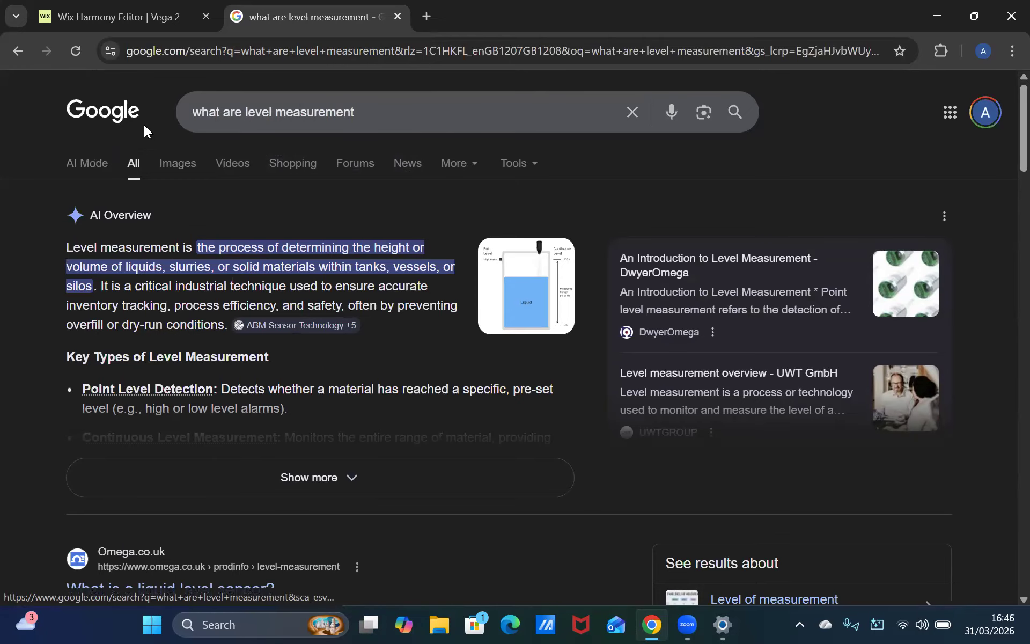
click(74, 172)
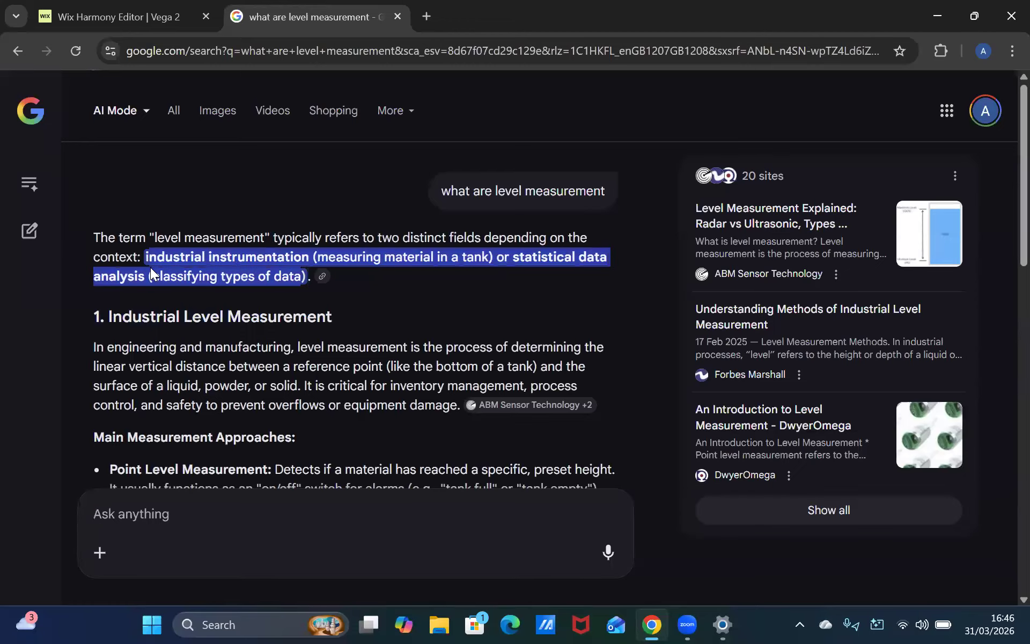
drag(150, 267, 151, 267)
key(ctrl+c)
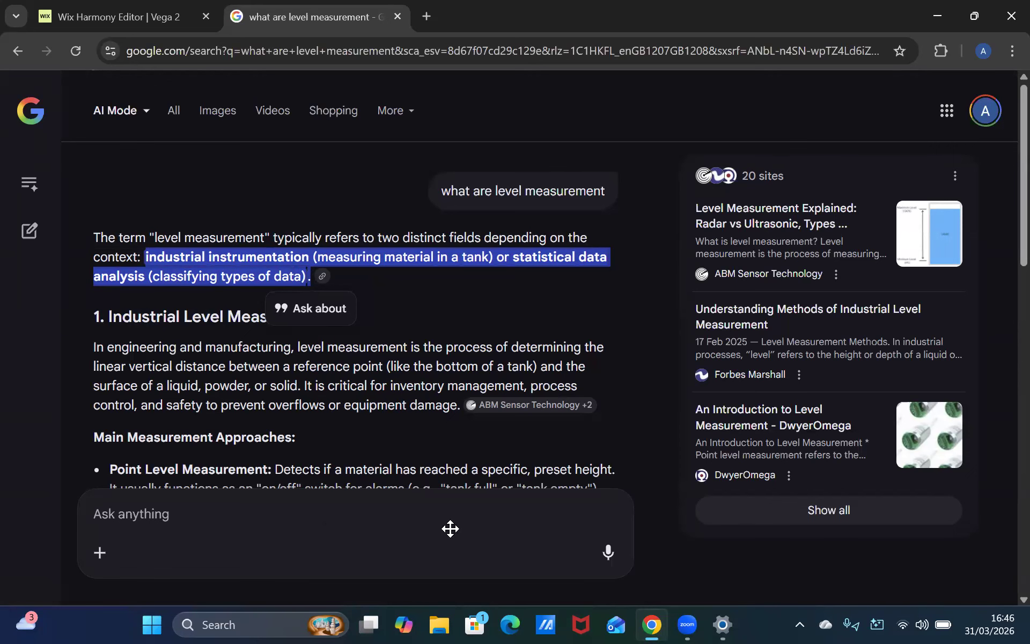
Paste the copied phrase at the end of the Level Measurement description on the site
key(ctrl+shift+Tab)
double_click(411, 528)
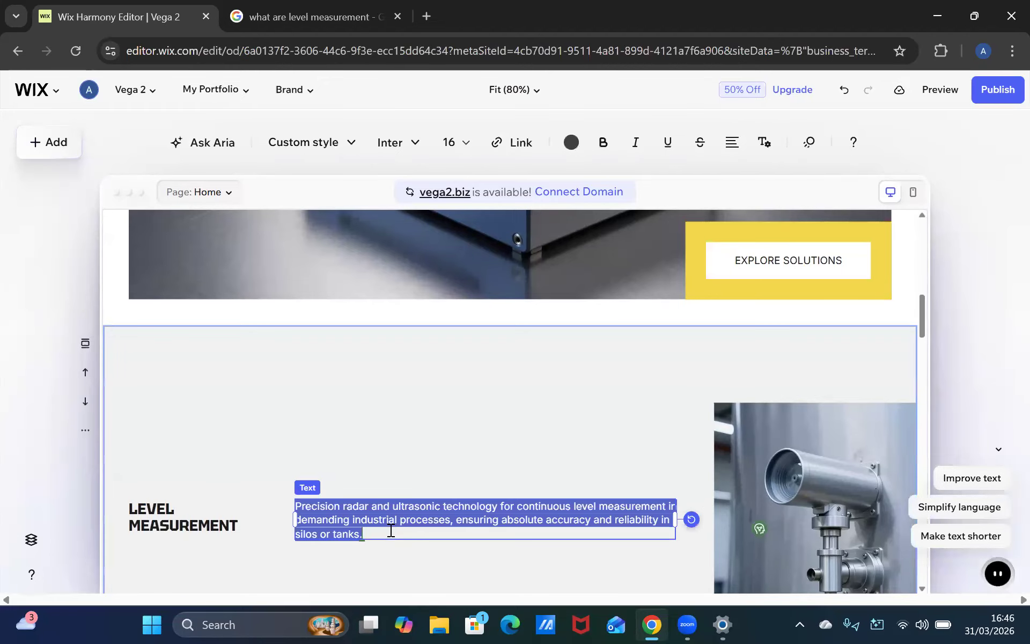
click(391, 531)
key(ctrl+v)
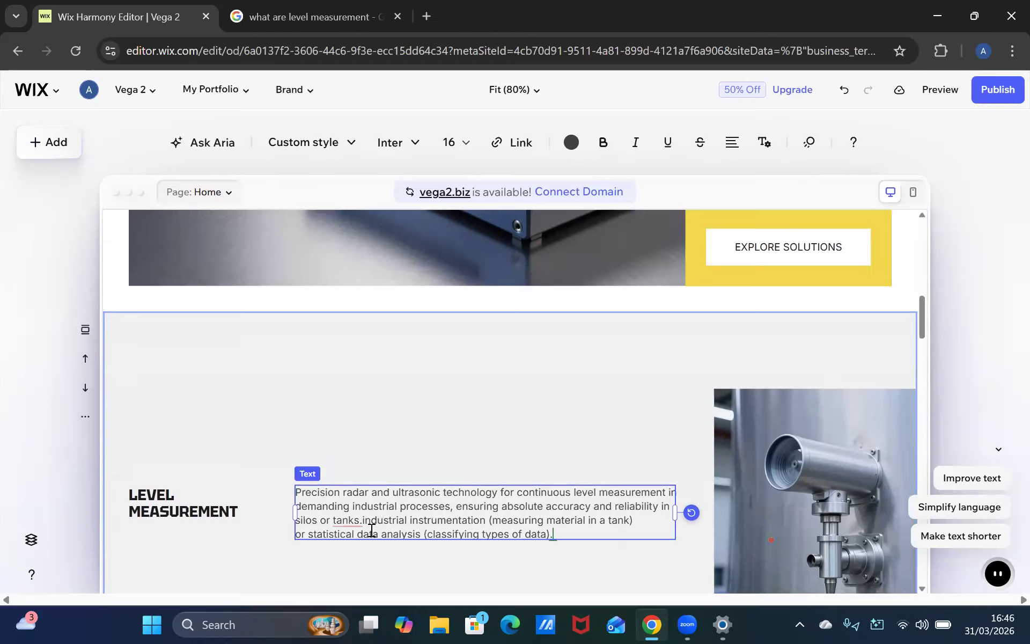
Insert "It is" before the pasted phrase and apply the suggested space after "tanks."
mouse_move(347, 519)
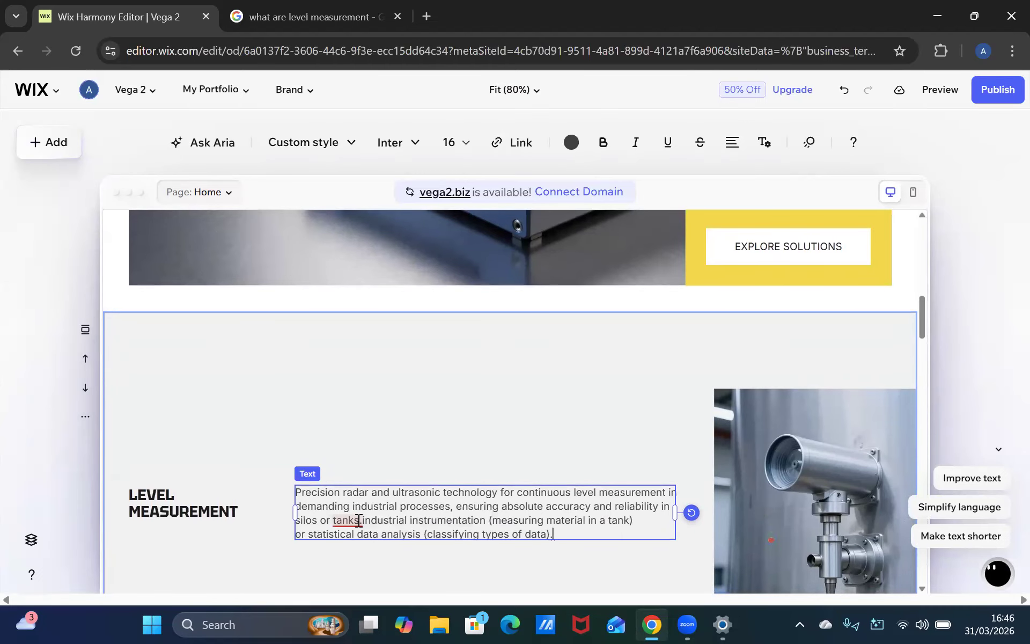
click(409, 416)
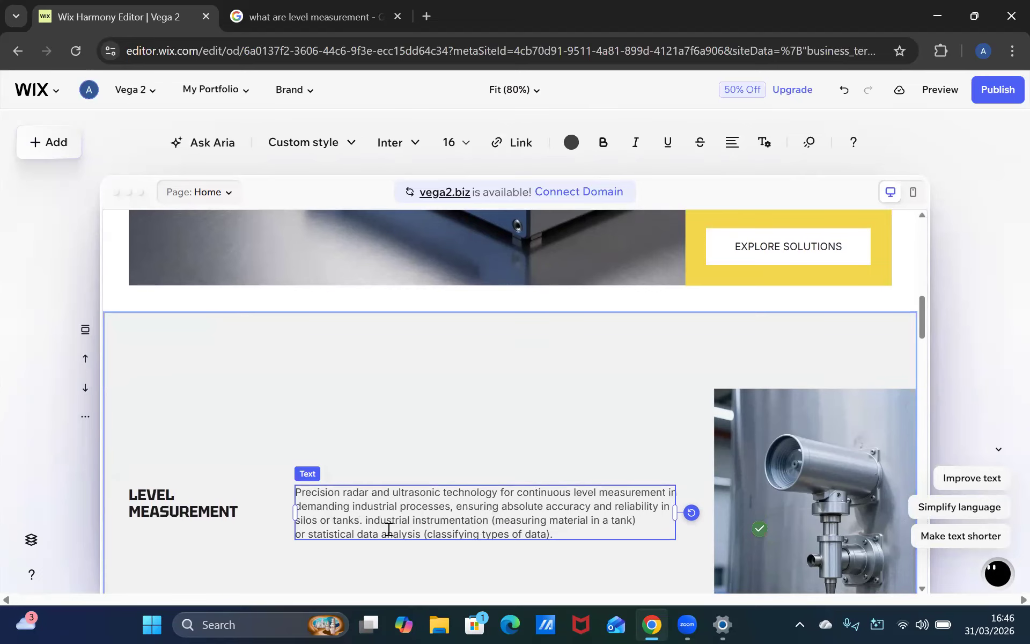
text(It is)
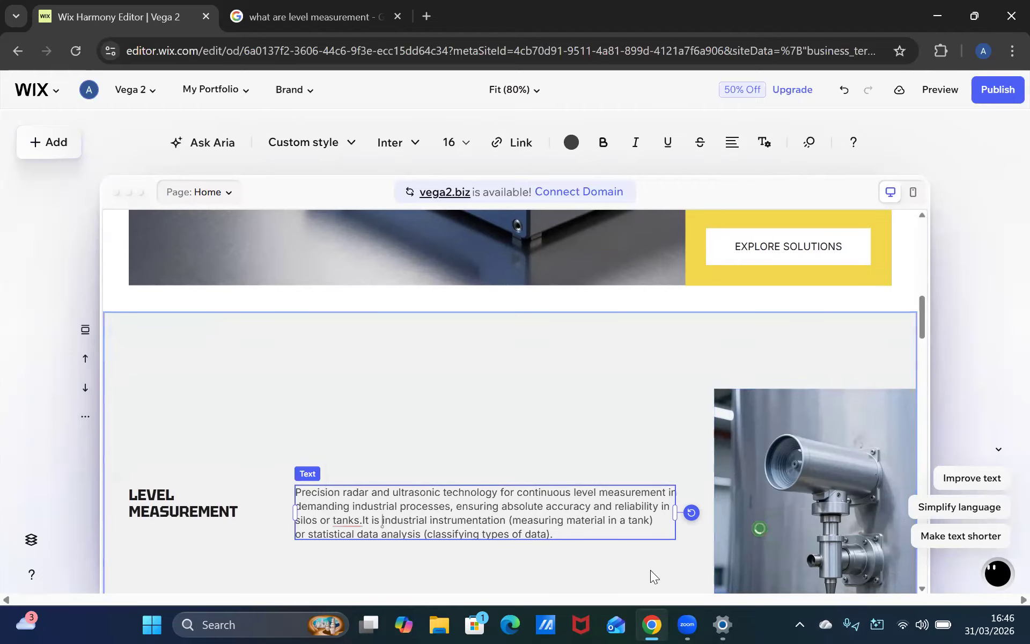
mouse_move(347, 521)
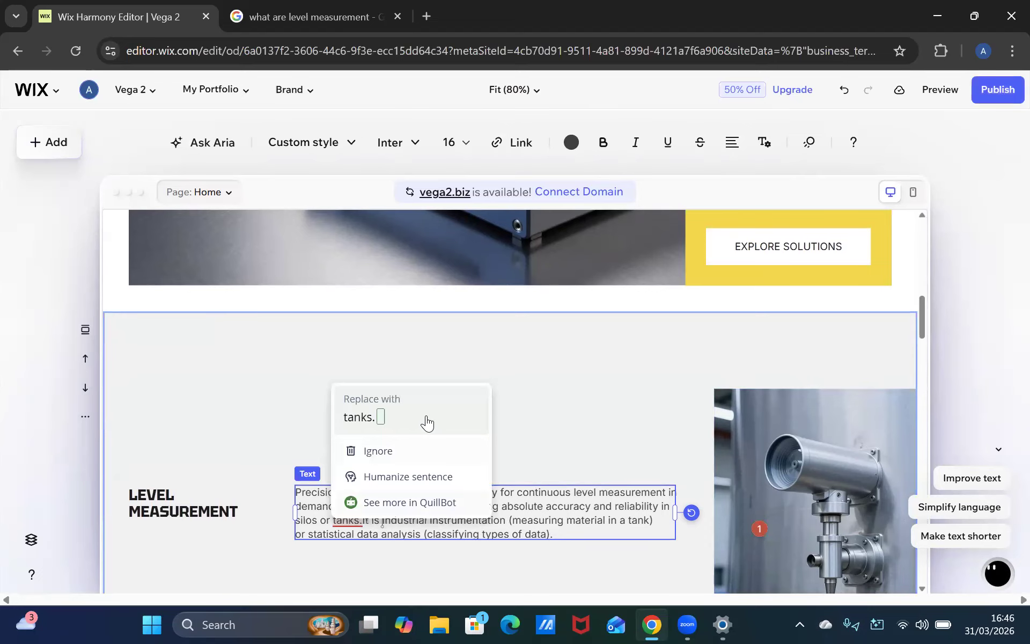
click(428, 424)
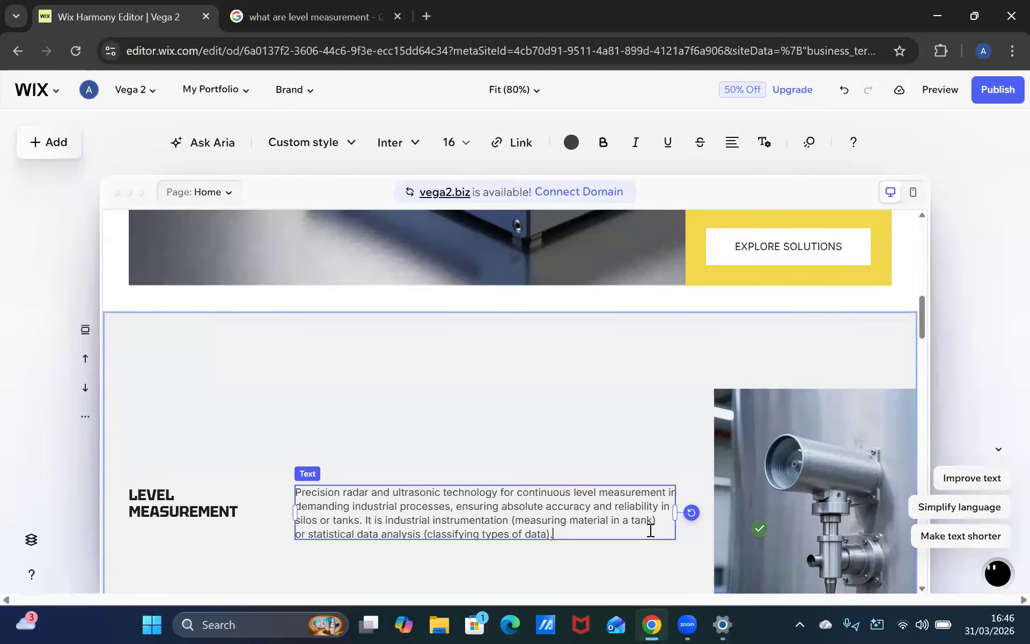
scroll(569, 524, down, 1)
click(568, 519)
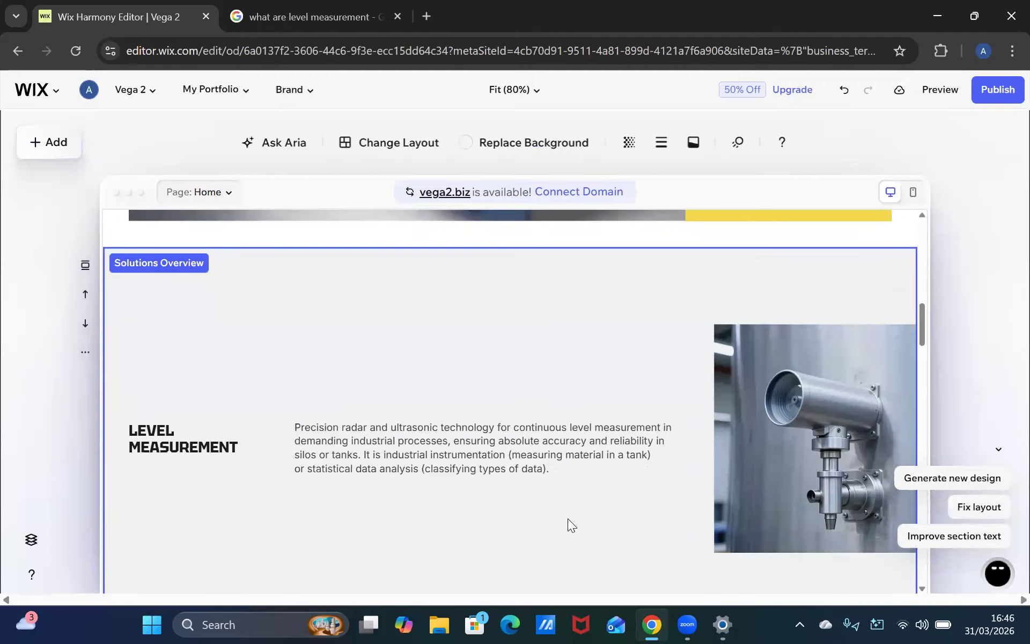
Ask AI Mode "what are pressure sensors put in a paragraph"
scroll(566, 510, down, 1)
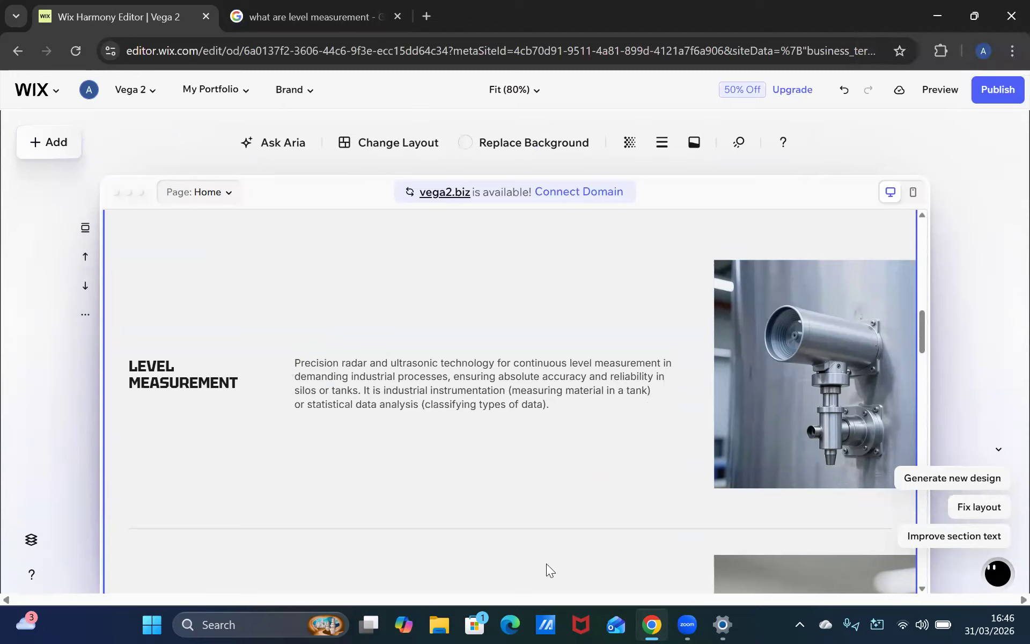
key(ctrl+Tab)
text(aty)
text( are)
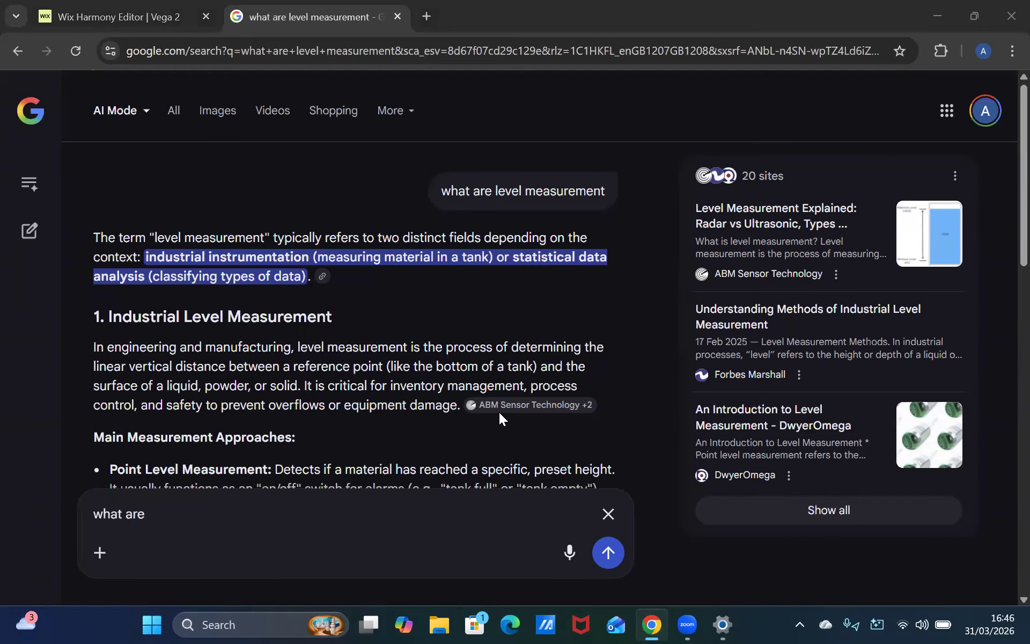
mouse_move(485, 405)
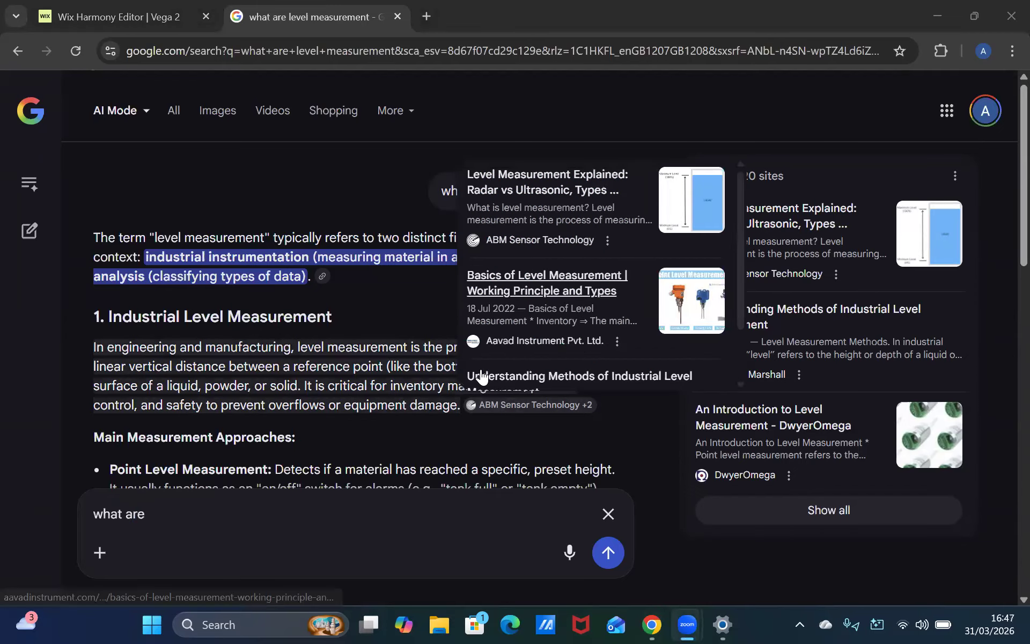
key(alt+Tab)
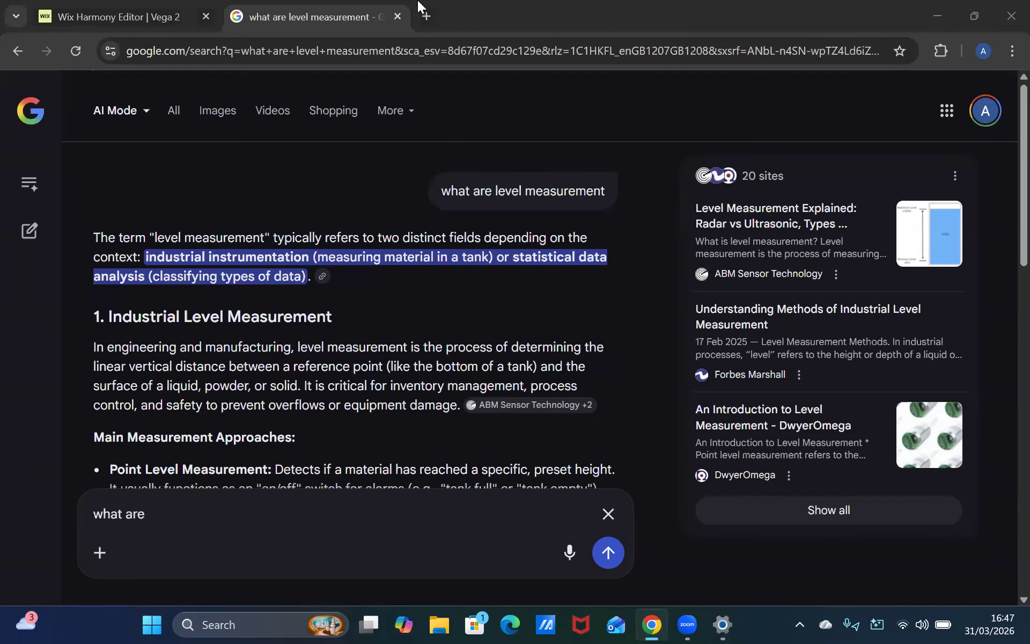
click(177, 23)
key(ctrl+Tab)
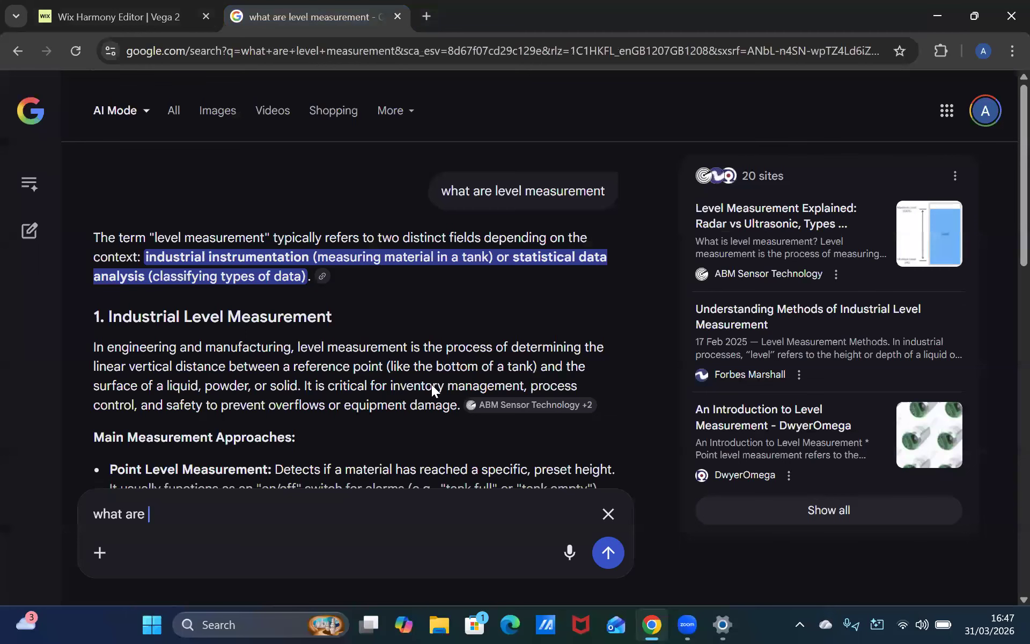
text(pressure sens)
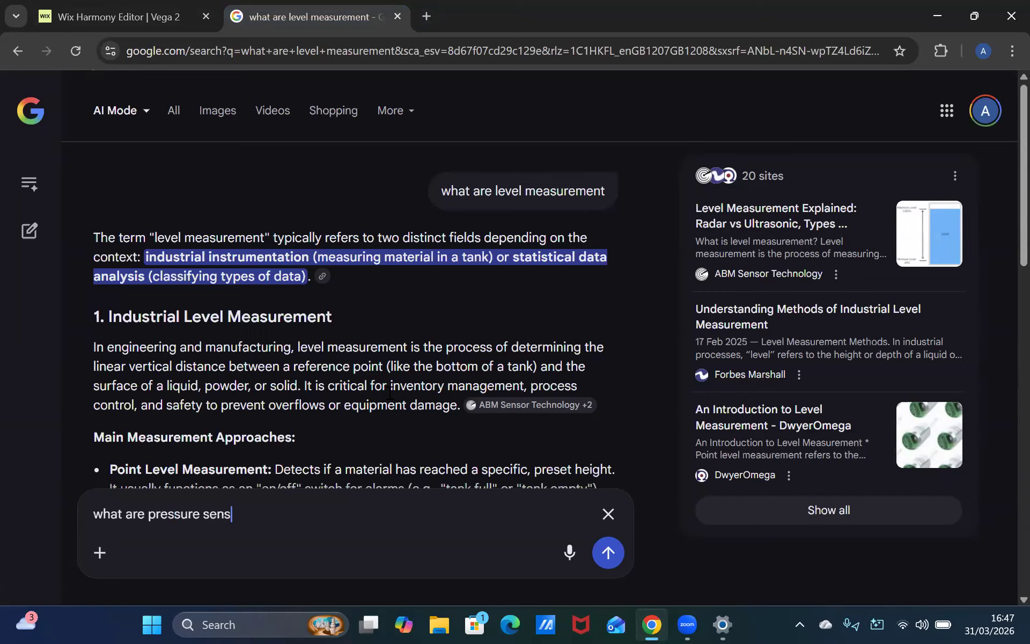
text(ors put in a paragr)
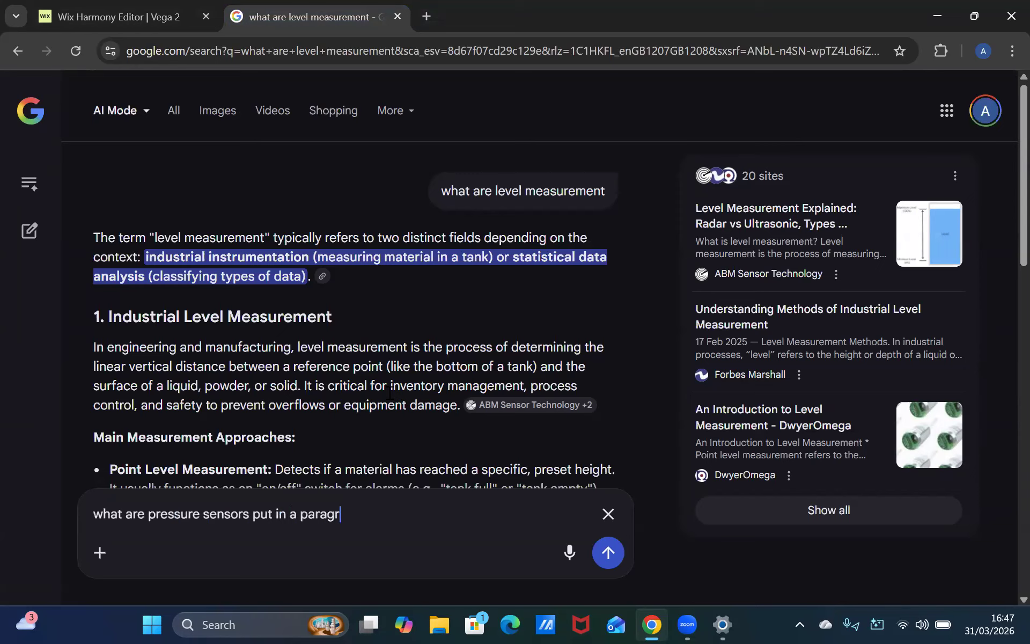
text(aph)
key(Return)
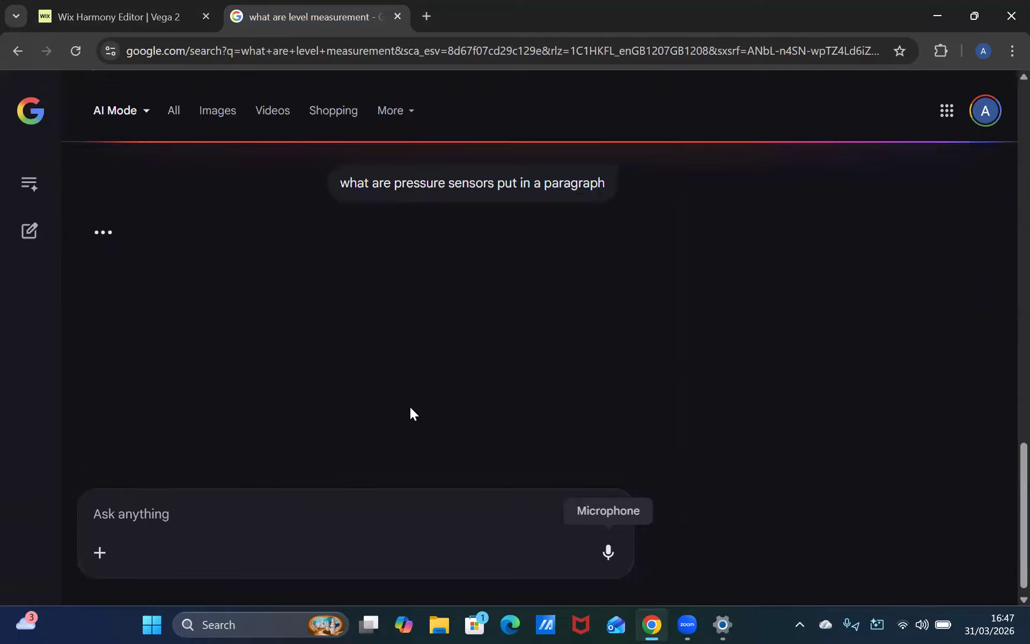
Replace the Pressure Sensors description with the answer's text copied up to "data output"
drag(94, 229, 470, 324)
key(ctrl+c)
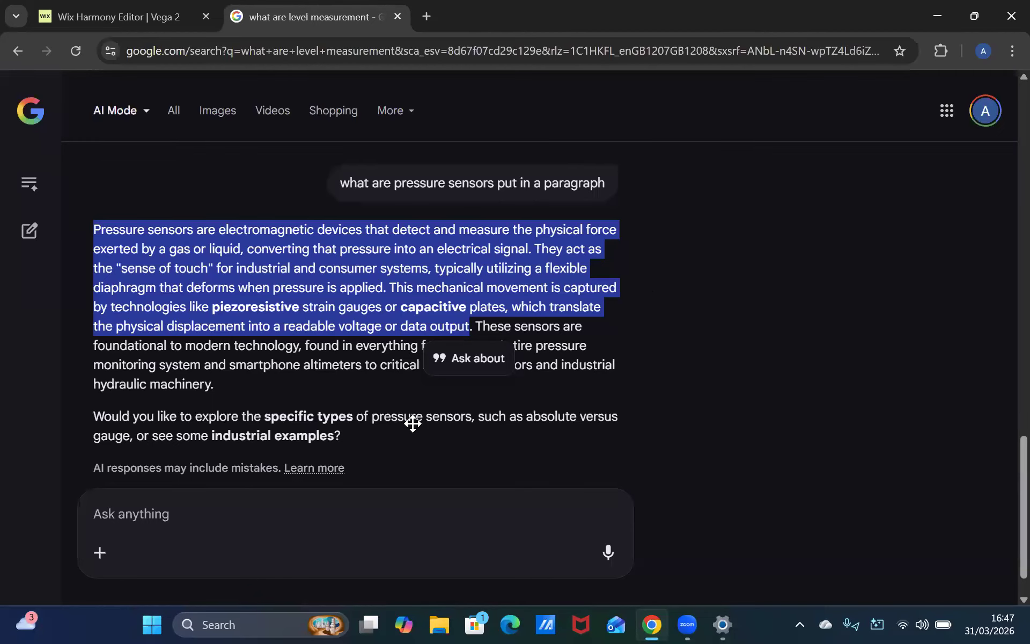
key(ctrl+Tab)
click(432, 413)
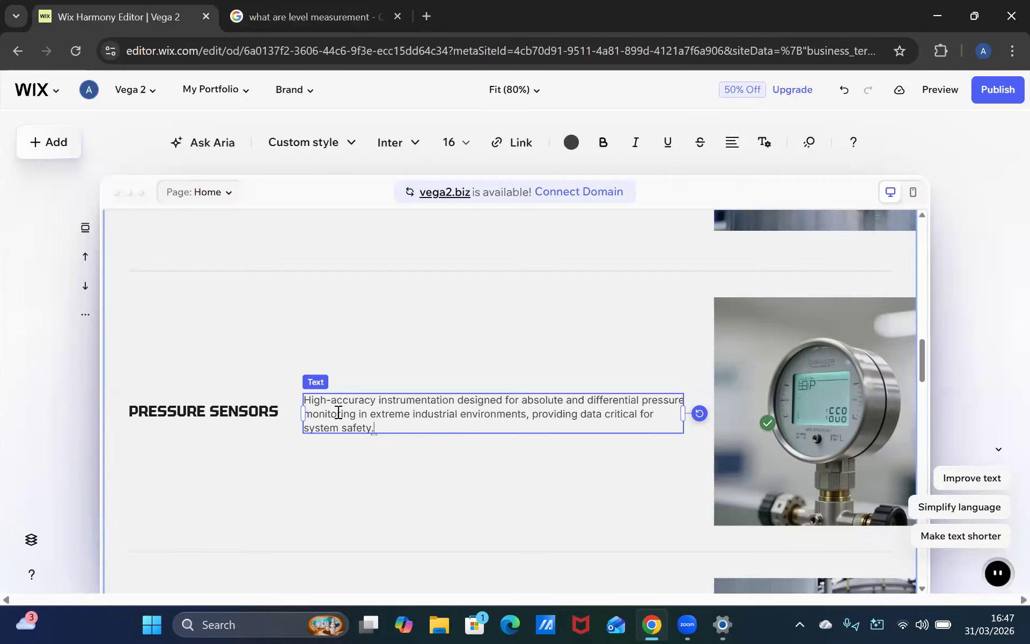
key(ctrl+a)
key(BackSpace)
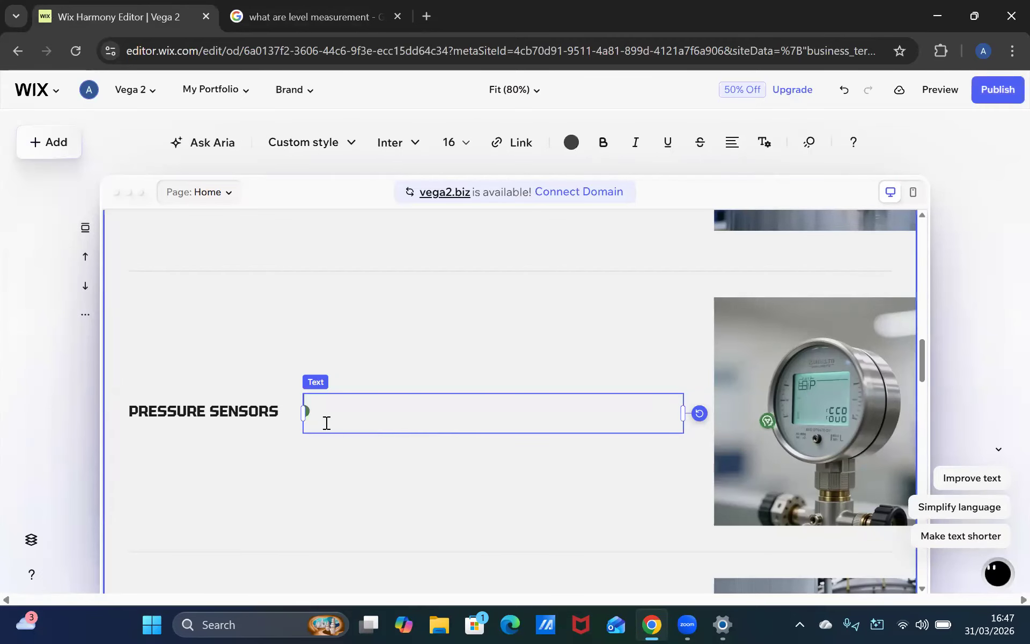
key(ctrl+v)
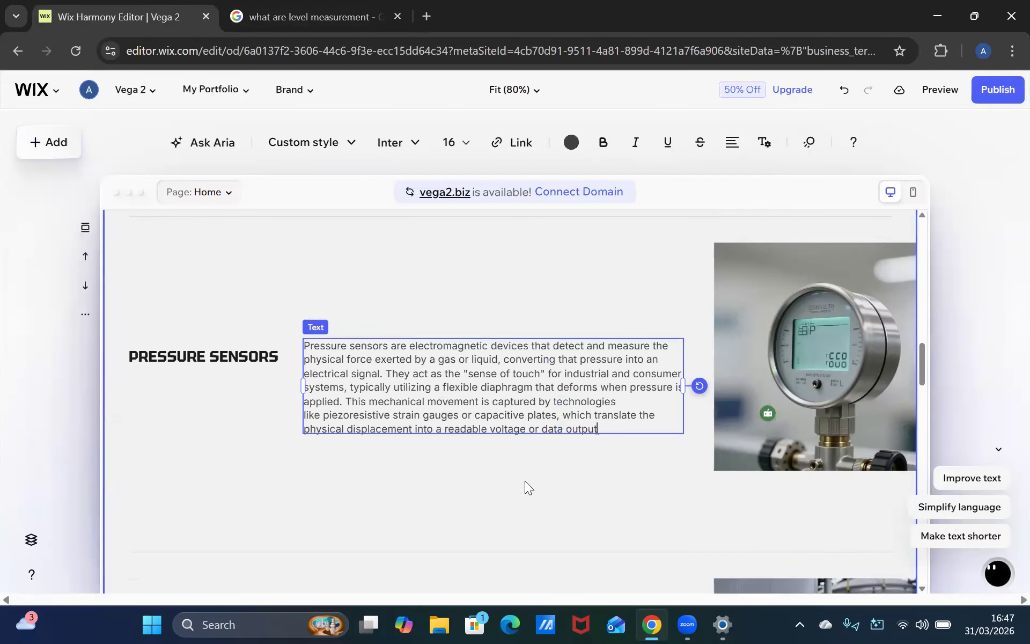
click(562, 477)
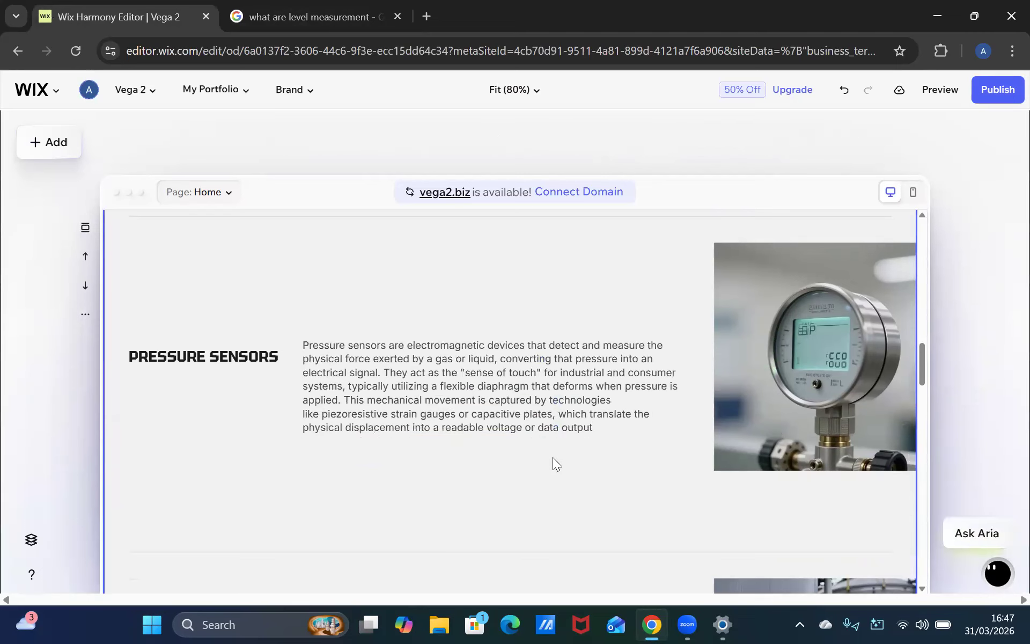
Ask AI Mode "What are point detection put it in a paragraph"
scroll(553, 457, down, 3)
scroll(539, 509, down, 3)
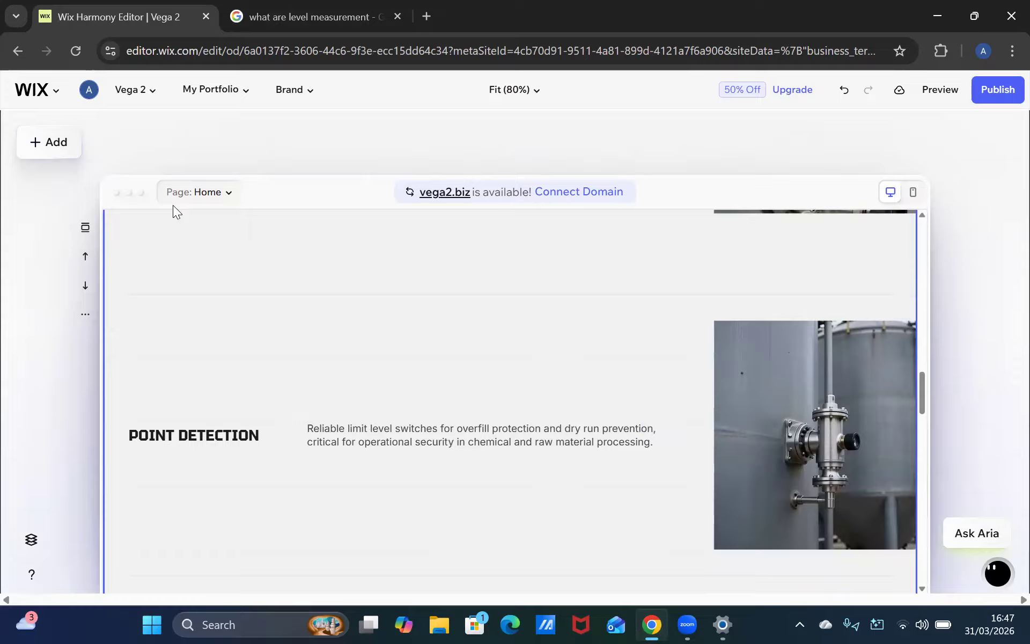
key(ctrl+Tab)
click(372, 502)
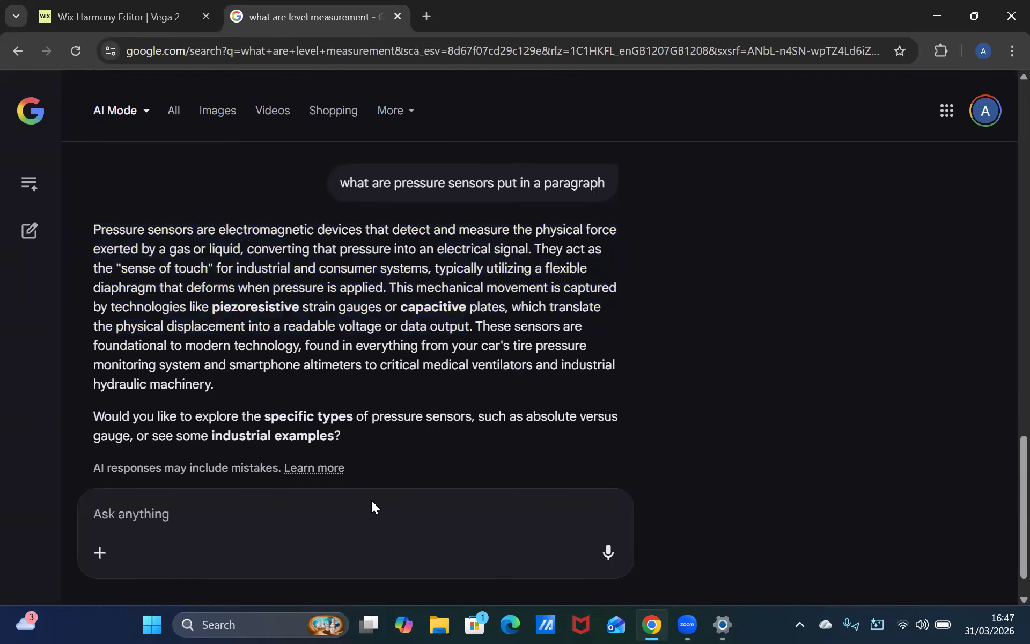
text(What are)
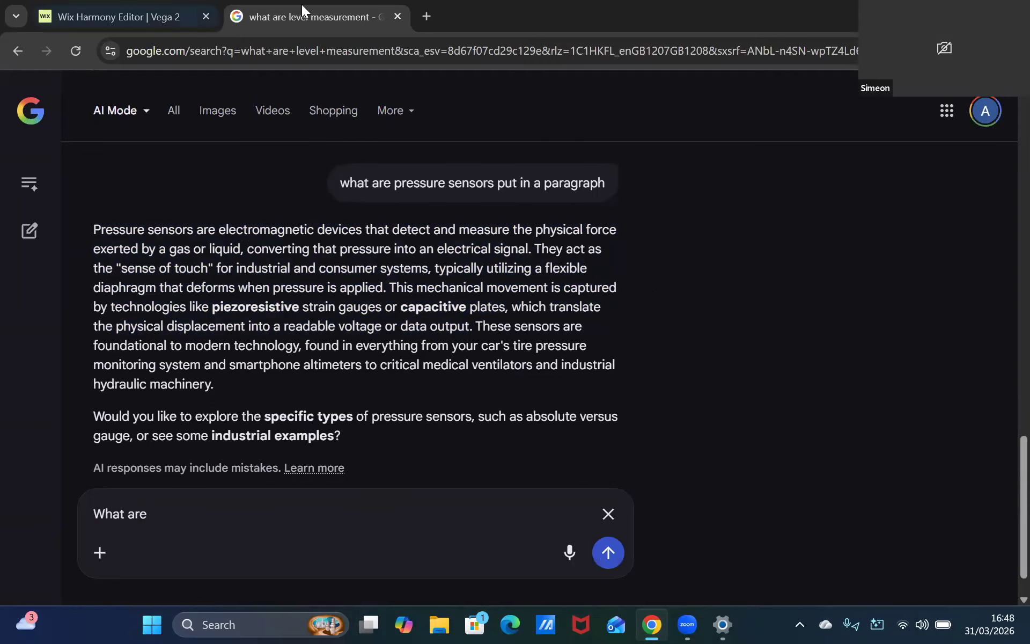
key(ctrl+Tab)
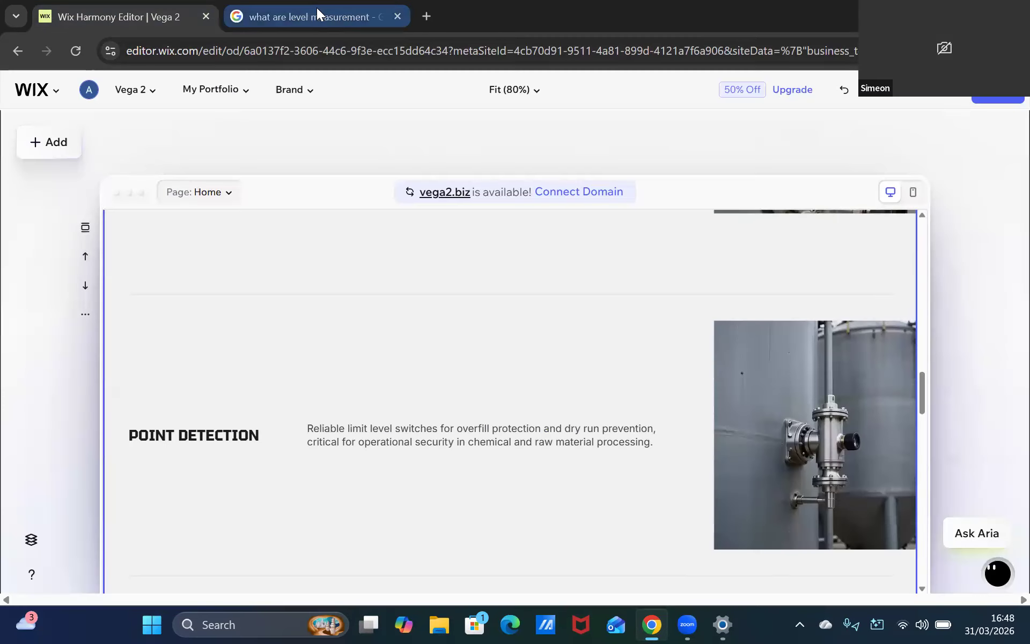
key(ctrl+Tab)
text(point)
click(6, 3)
click(125, 3)
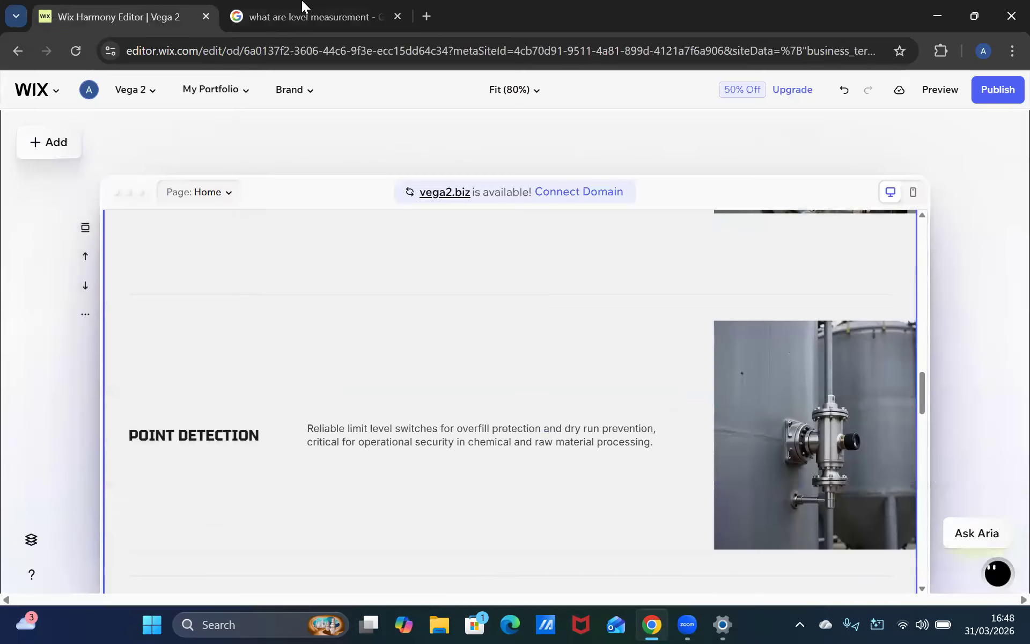
click(354, 6)
text(detection put it in)
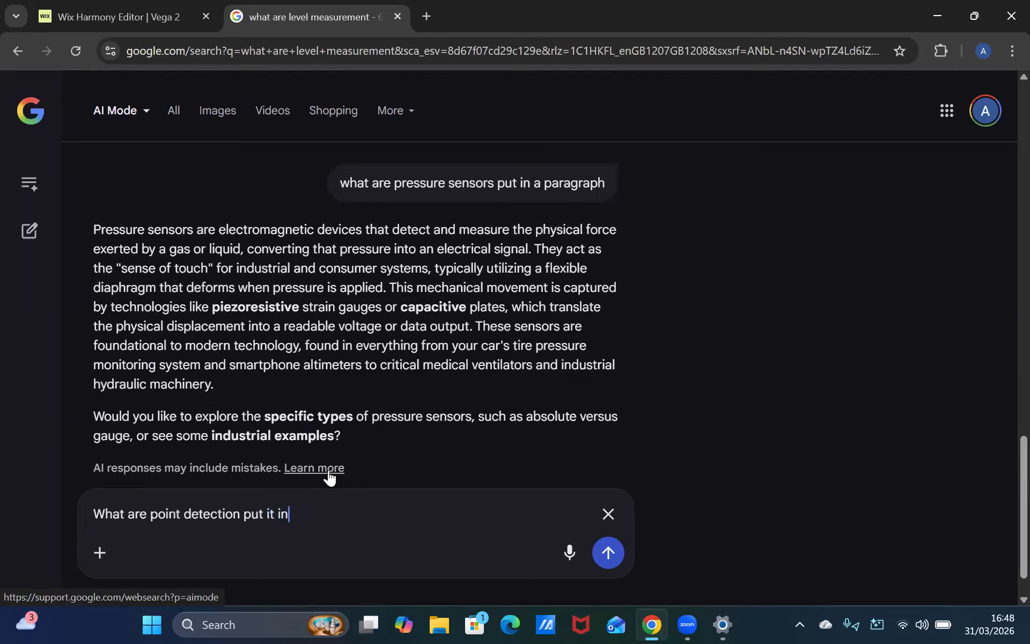
text( a paragrap)
text(h)
key(Return)
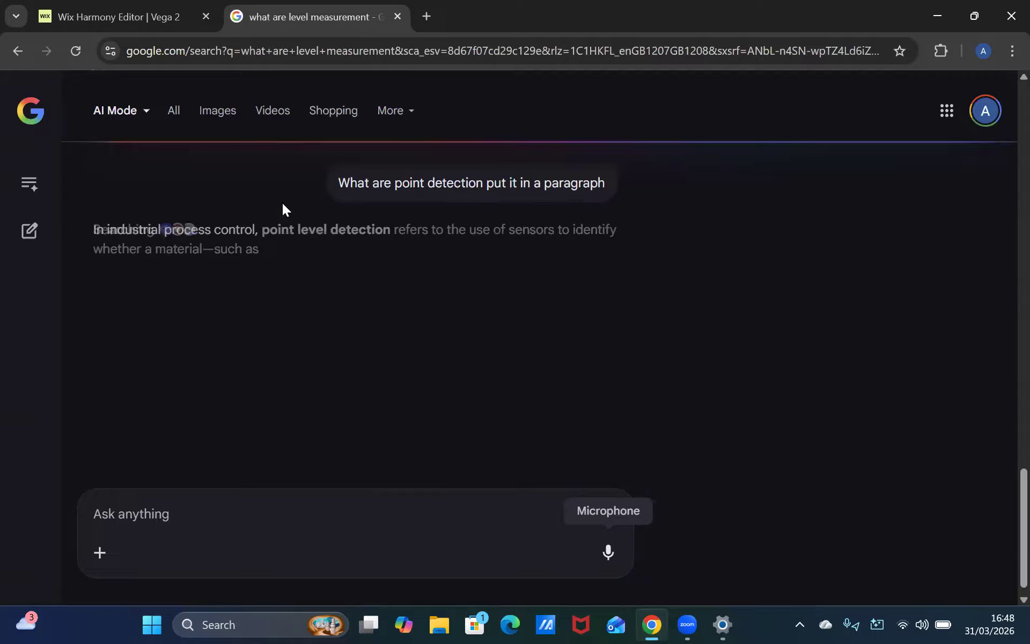
Replace the Point Detection description with the answer's text from "Point level detection" to "covered or uncovered."
drag(262, 230, 582, 314)
key(ctrl+a)
drag(210, 331, 168, 325)
key(ctrl+c)
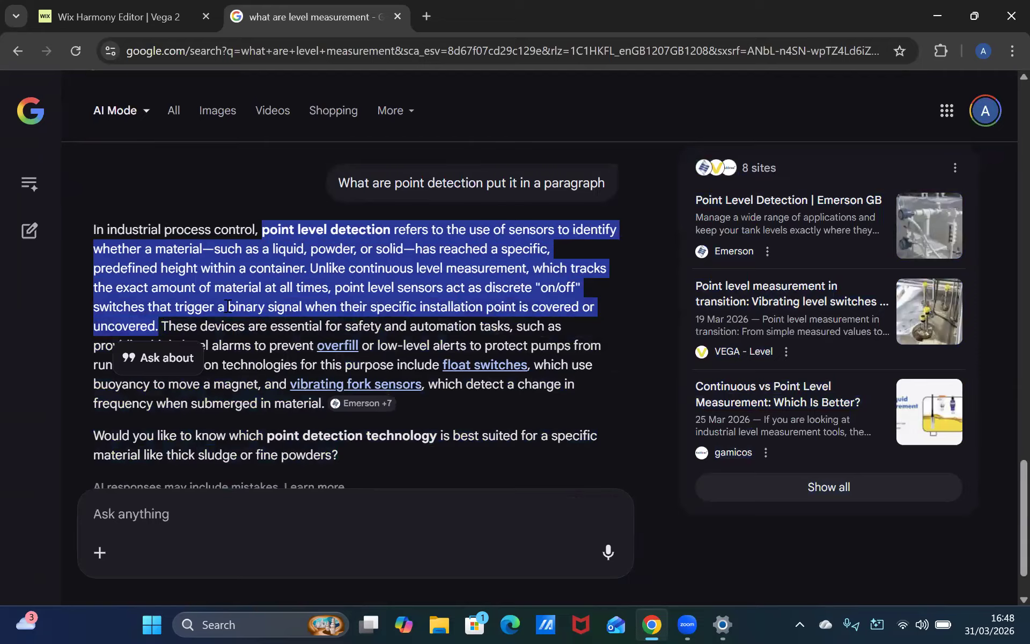
click(152, 12)
click(590, 441)
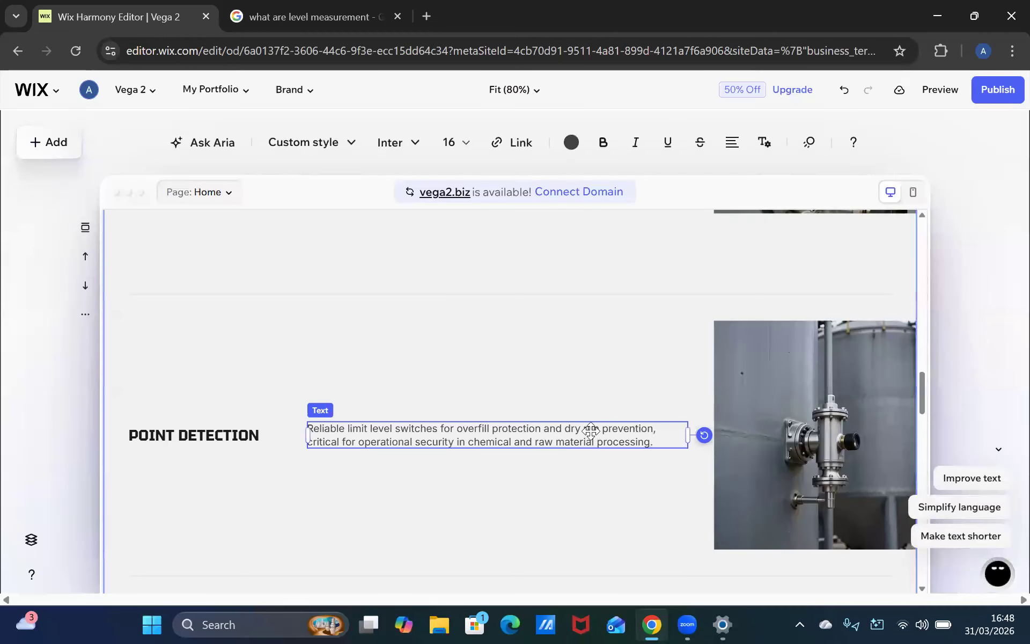
key(ctrl+a)
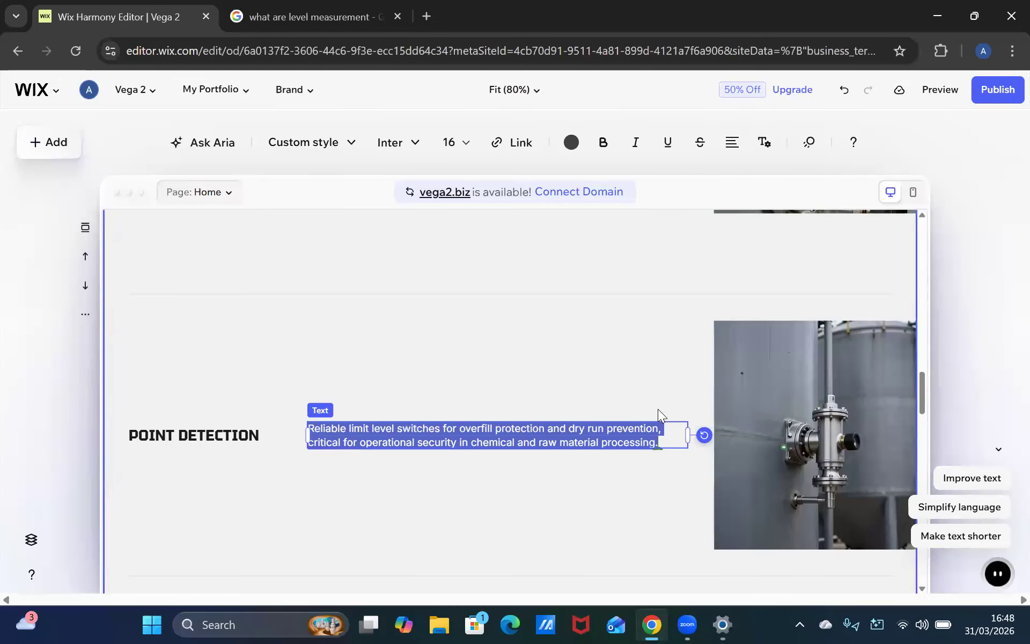
key(BackSpace)
key(ctrl+v)
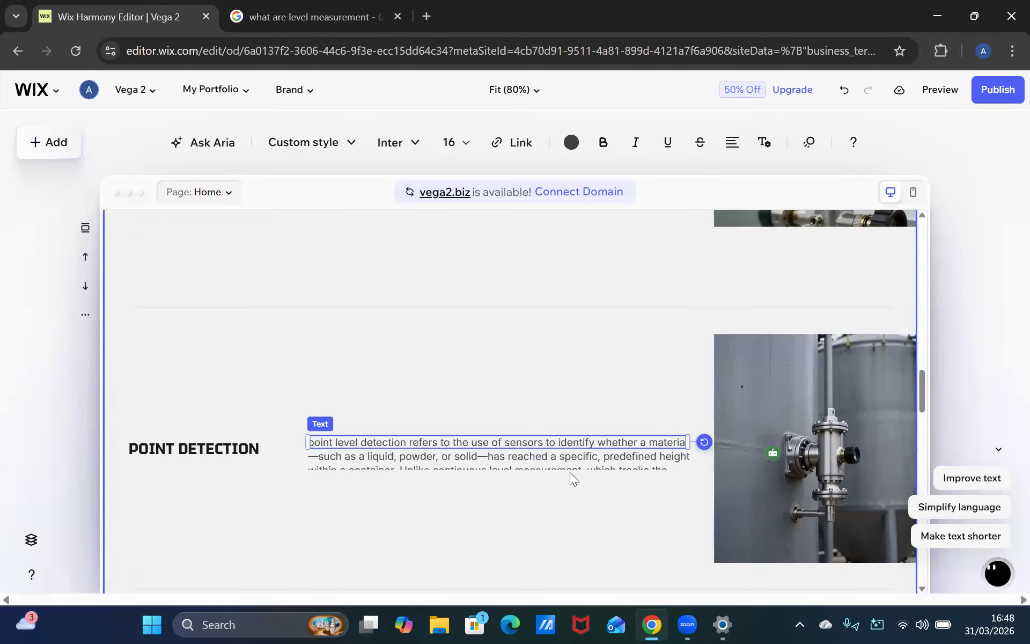
key(BackSpace)
key(BackSpace)
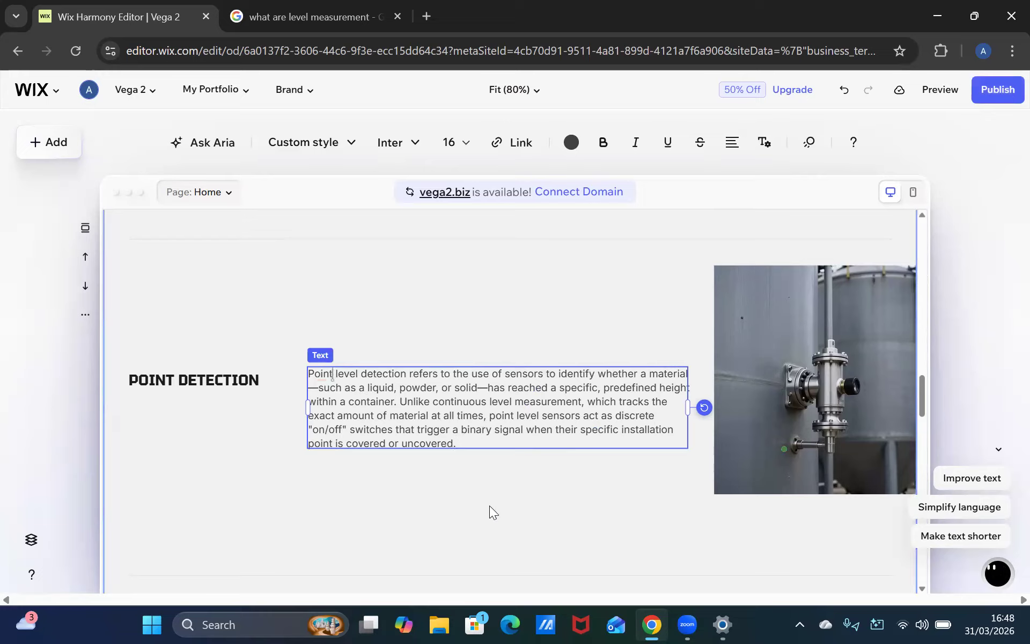
Ask AI Mode "What are software solutions"
scroll(501, 457, up, 4)
scroll(499, 451, down, 10)
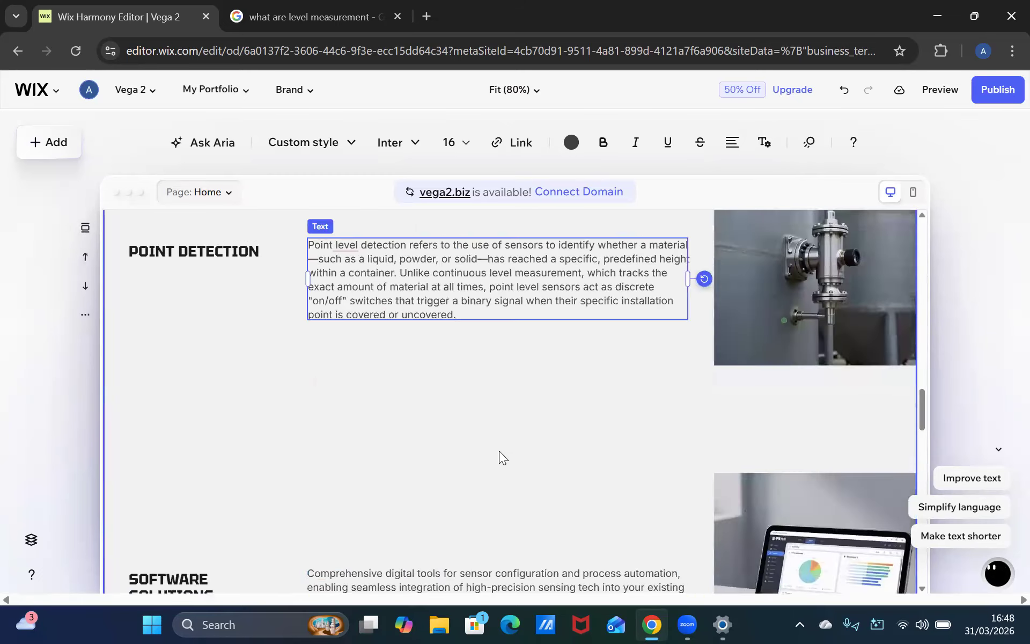
click(304, 21)
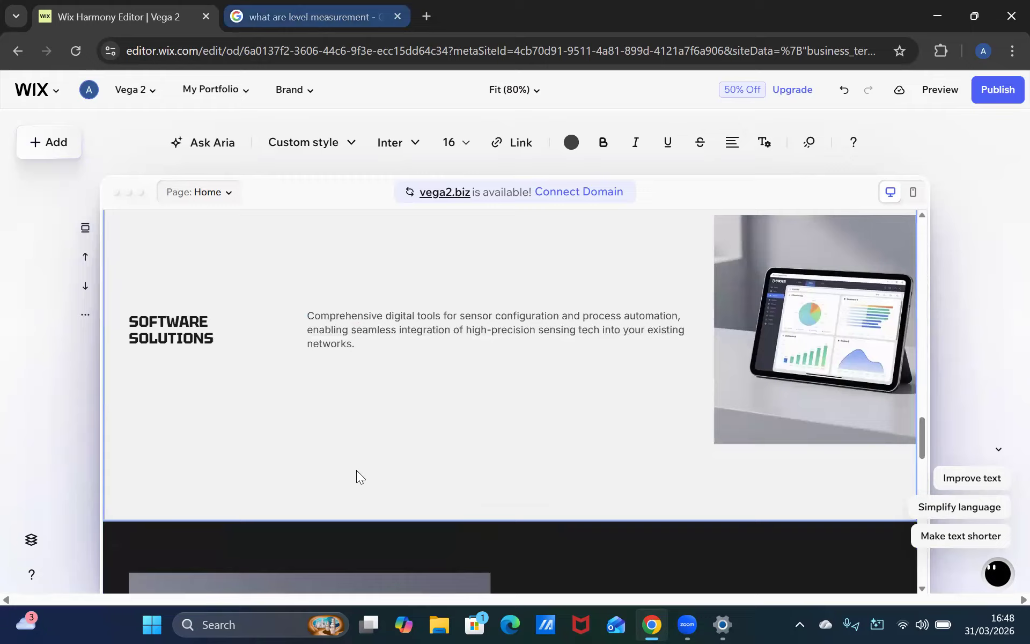
click(275, 444)
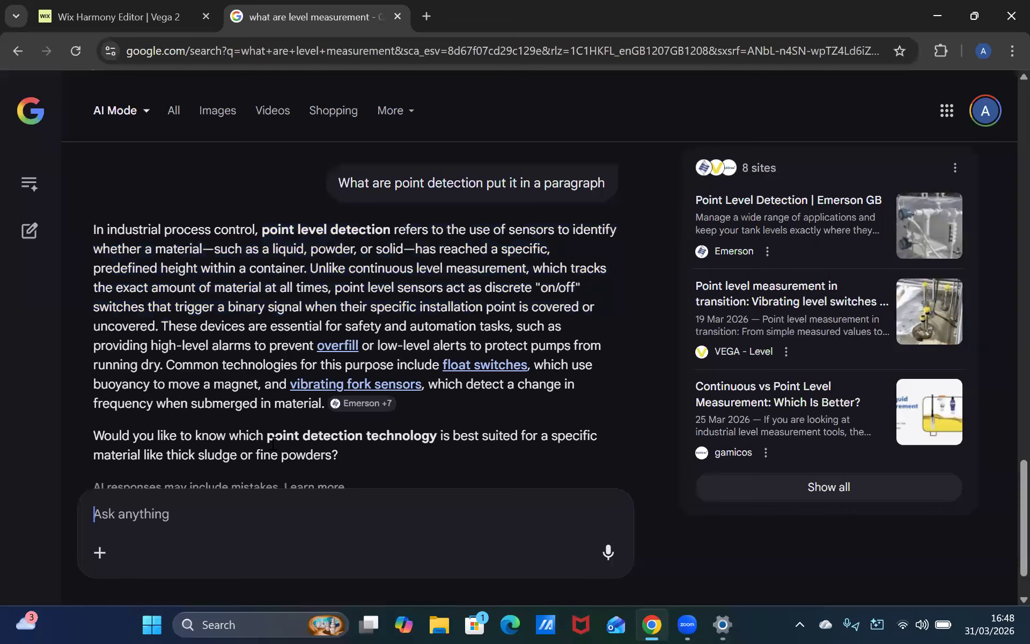
text(Wha)
text(t rae)
scroll(253, 488, up, 1)
key(BackSpace)
key(BackSpace)
key(BackSpace)
text(are)
click(193, 7)
click(374, 22)
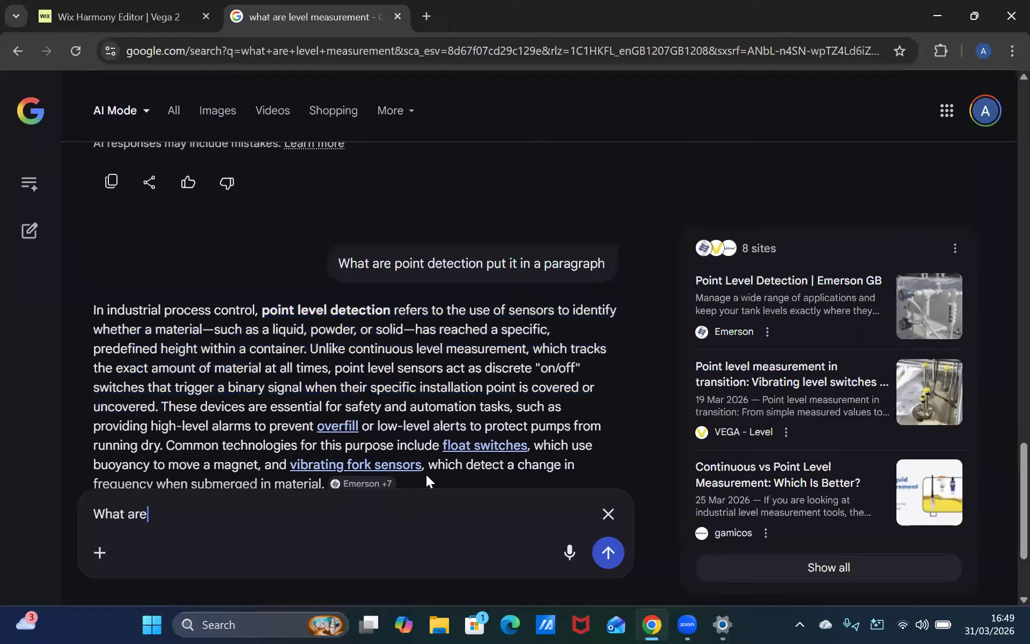
text(software solu)
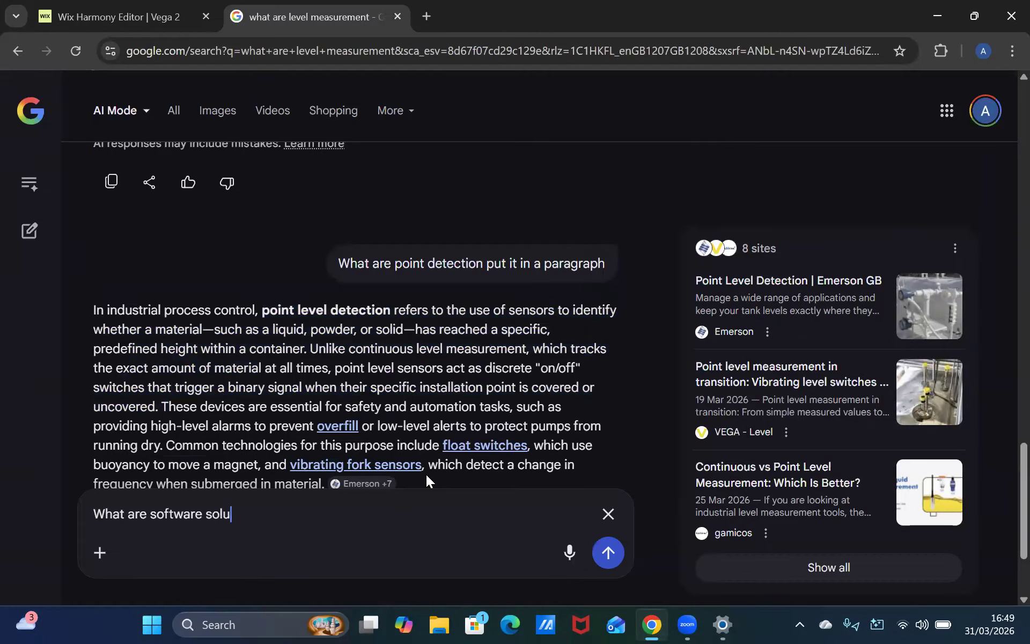
text(tions)
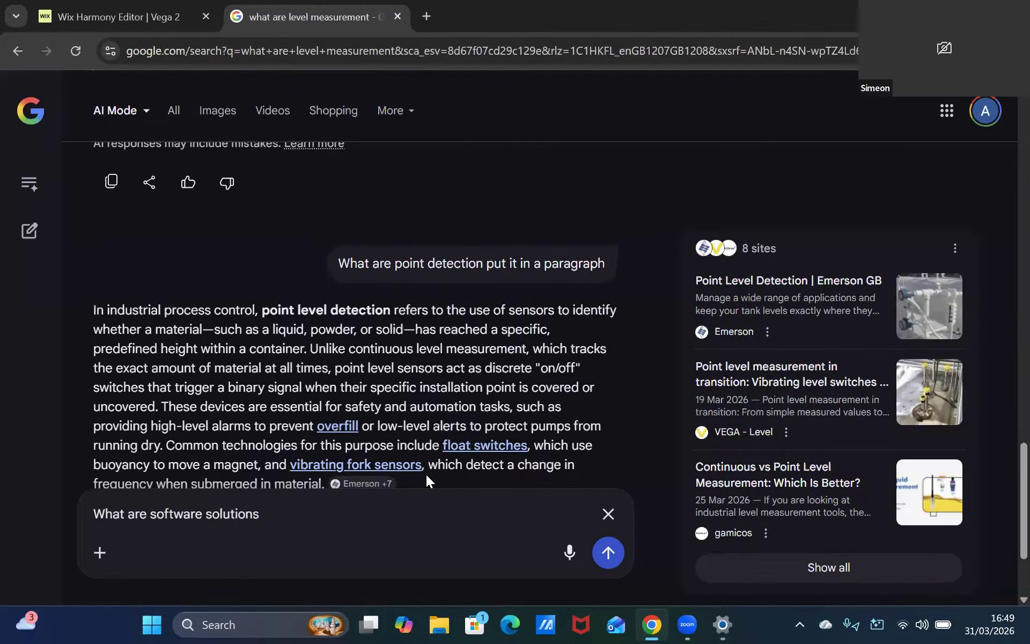
key(Return)
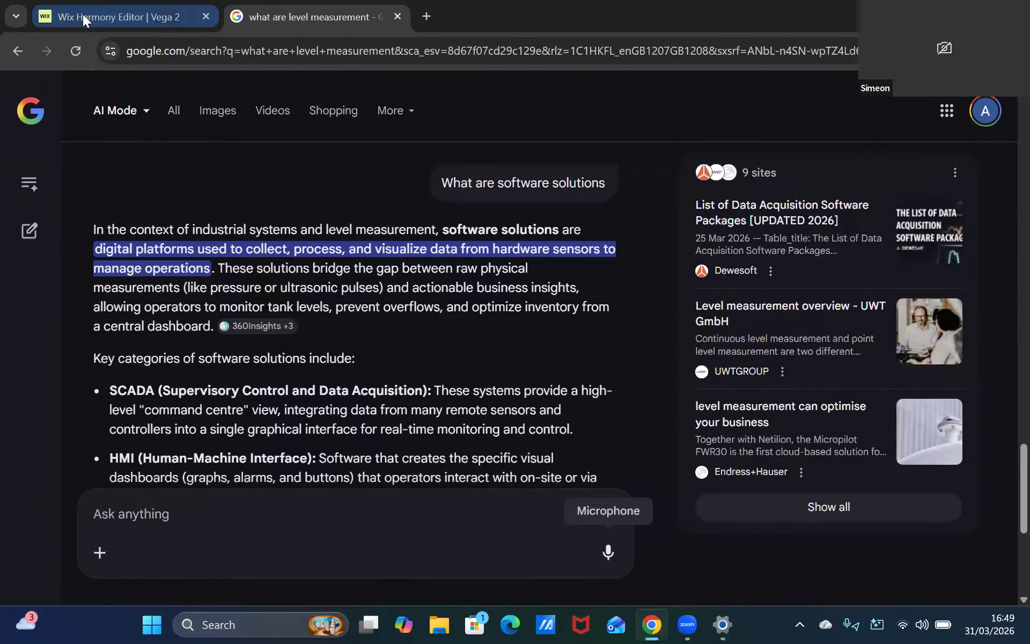
click(118, 17)
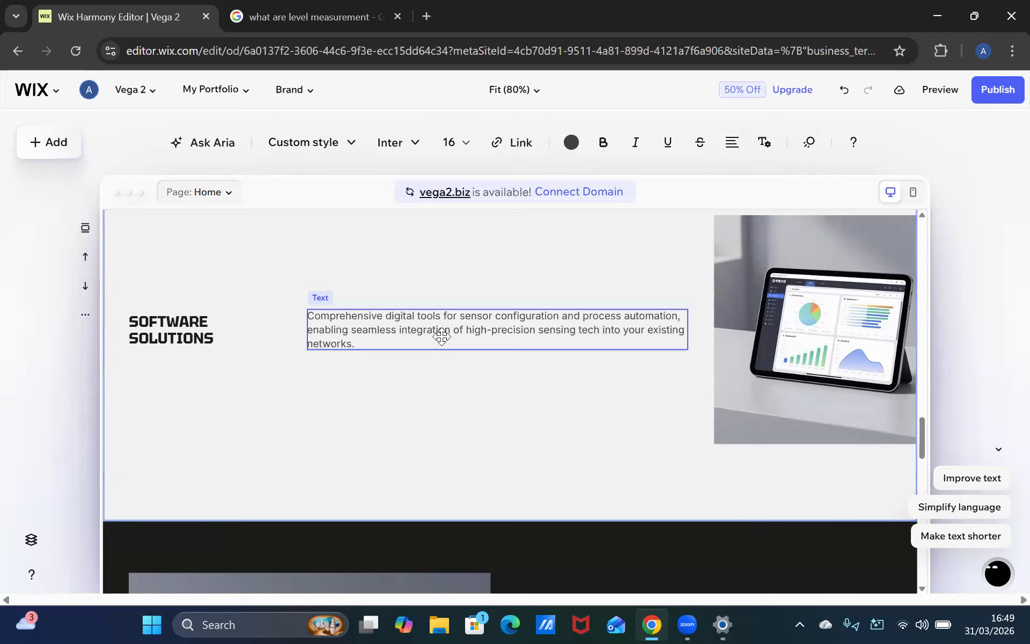
drag(441, 337, 430, 335)
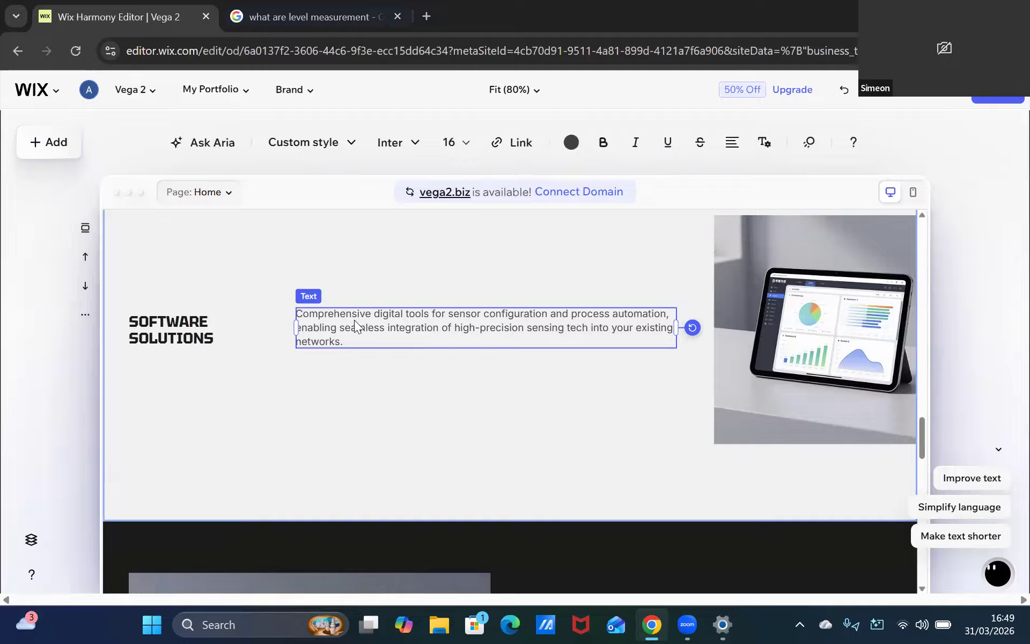
key(Delete)
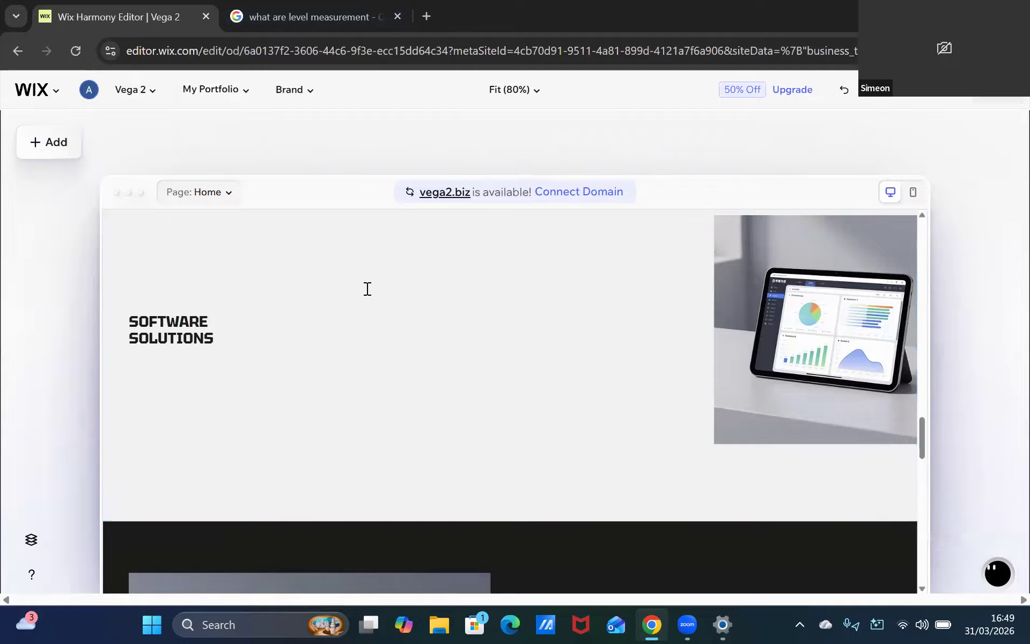
click(294, 327)
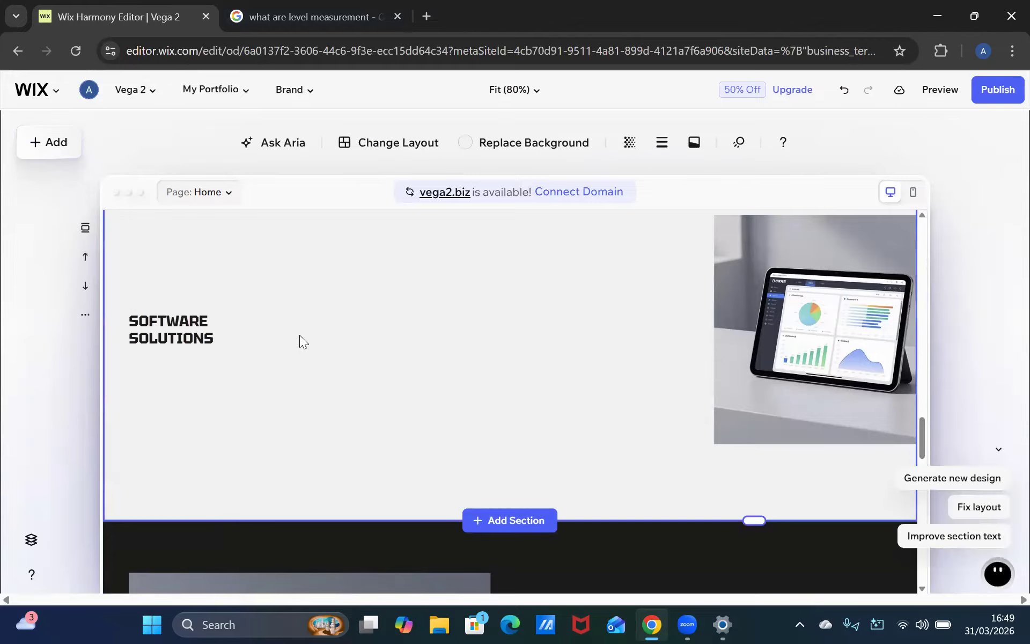
key(ctrl+z)
Replace the Software Solutions description with the answer's first paragraph, ending at "a central dashboard."
click(344, 311)
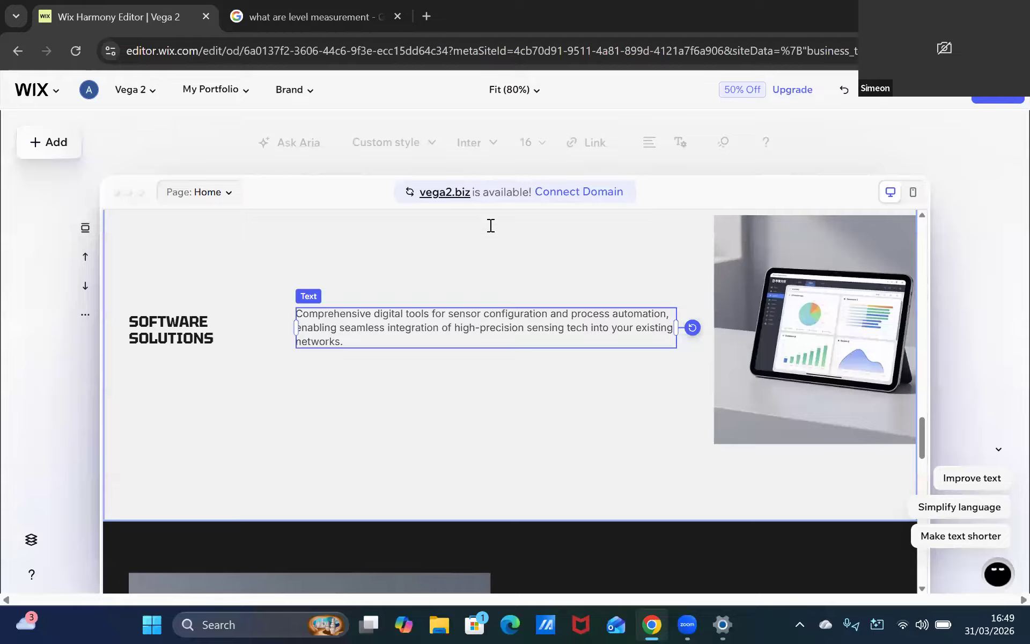
key(ctrl+Tab)
drag(441, 231, 224, 331)
key(ctrl+c)
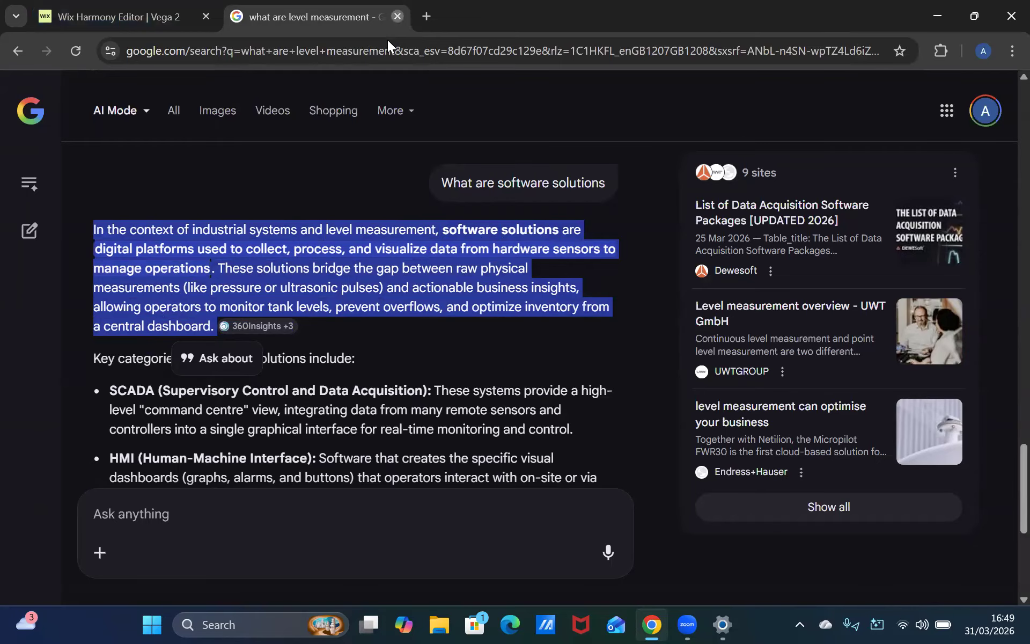
click(397, 16)
click(379, 317)
drag(381, 316, 286, 315)
key(BackSpace)
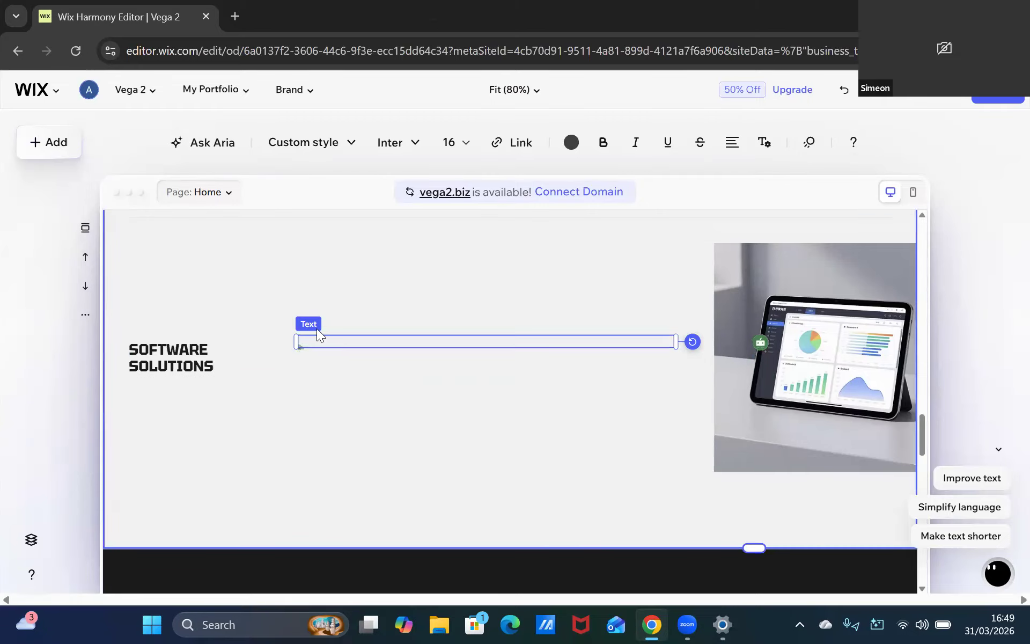
key(ctrl+v)
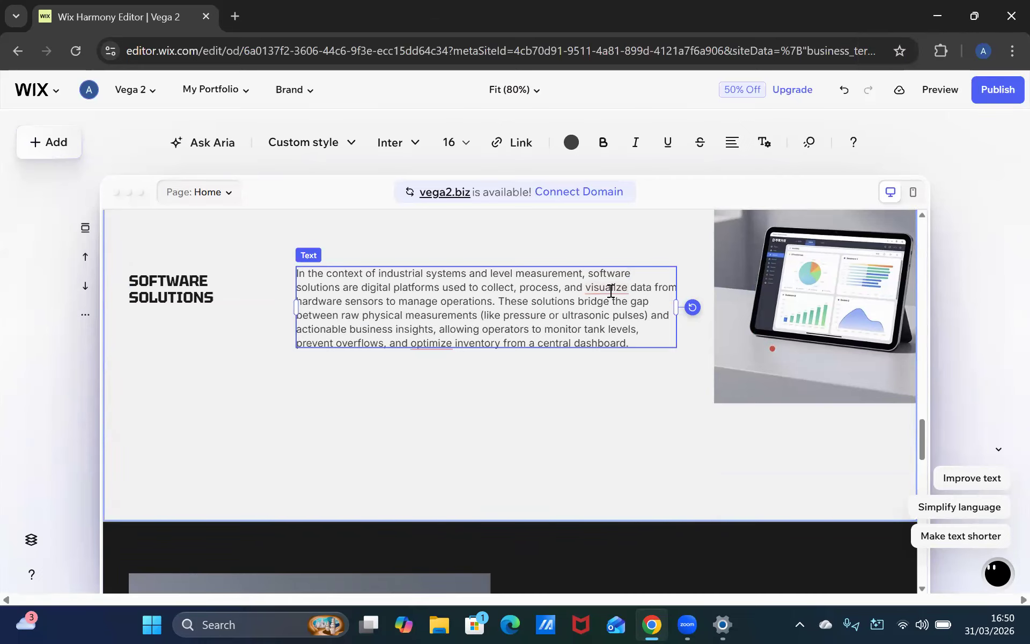
mouse_move(611, 292)
click(695, 176)
click(527, 409)
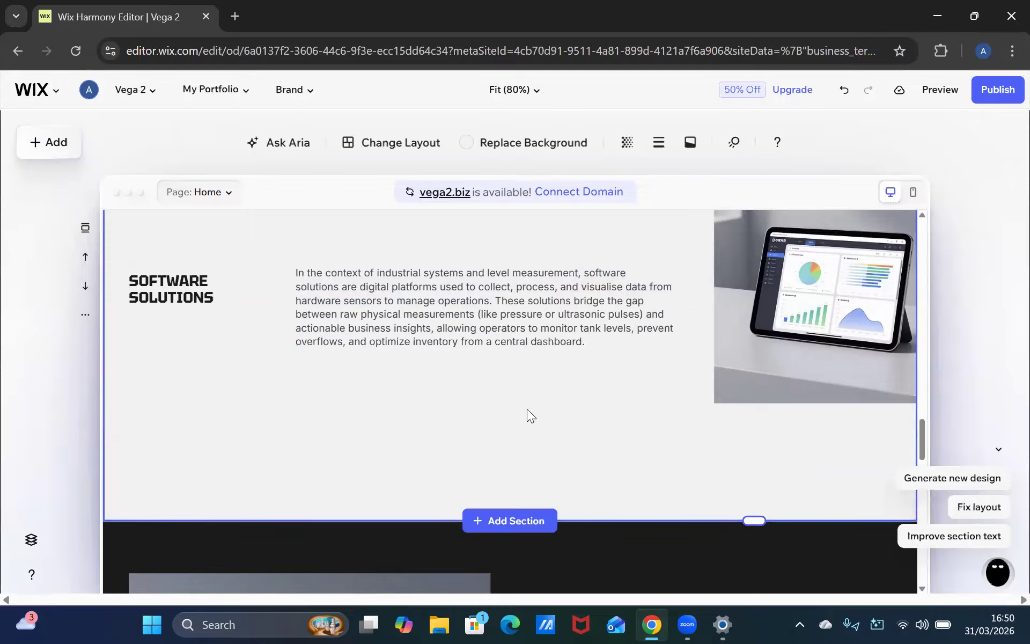
Scroll through the rest of the homepage down to the footer and back to review the sections
scroll(519, 402, down, 3)
scroll(516, 404, down, 5)
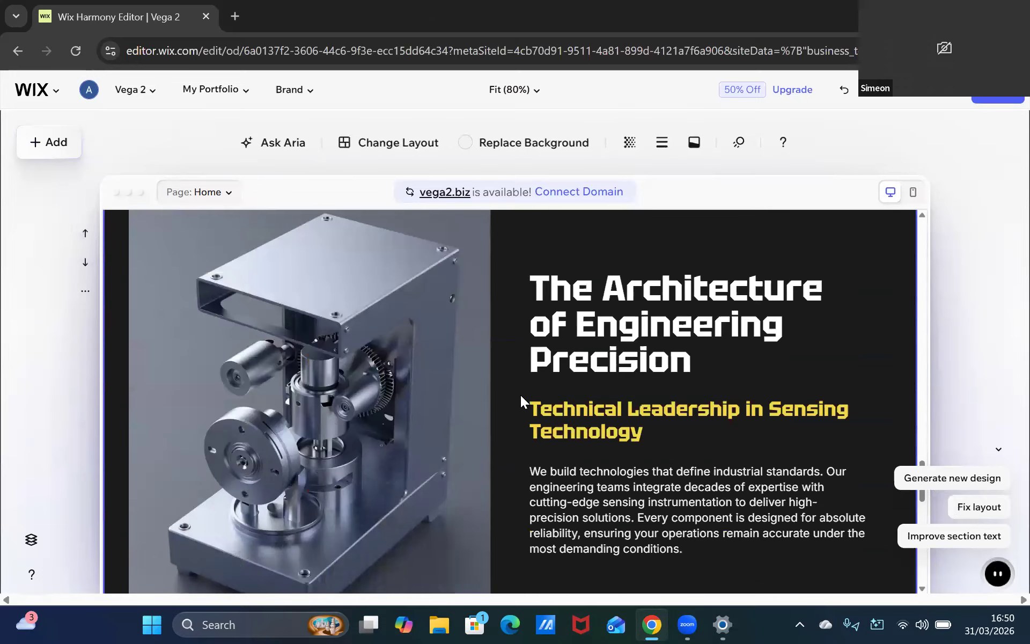
scroll(522, 389, down, 10)
scroll(467, 414, down, 5)
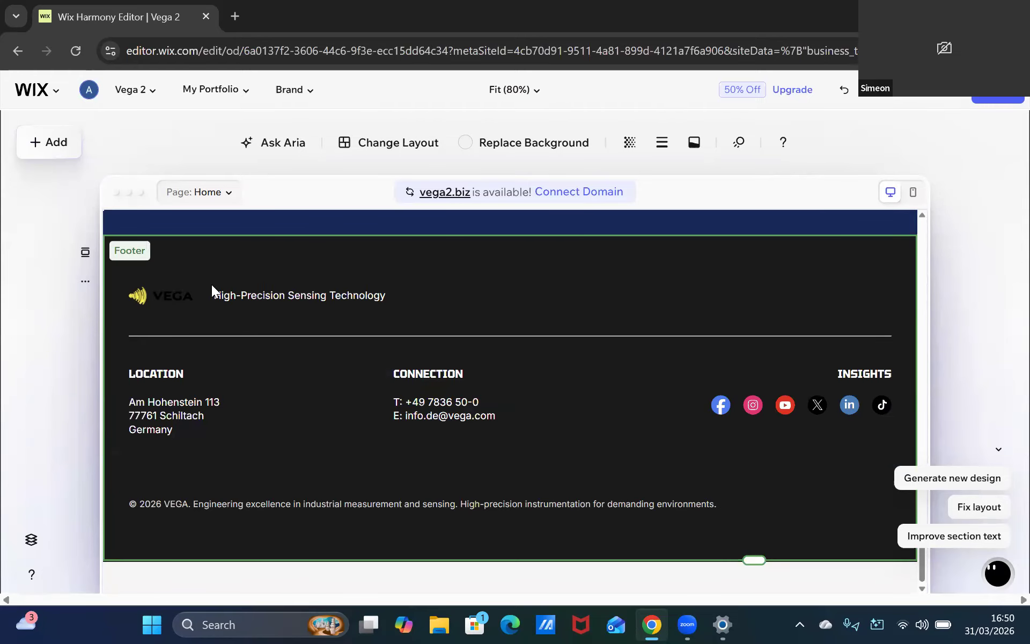
click(185, 299)
click(495, 573)
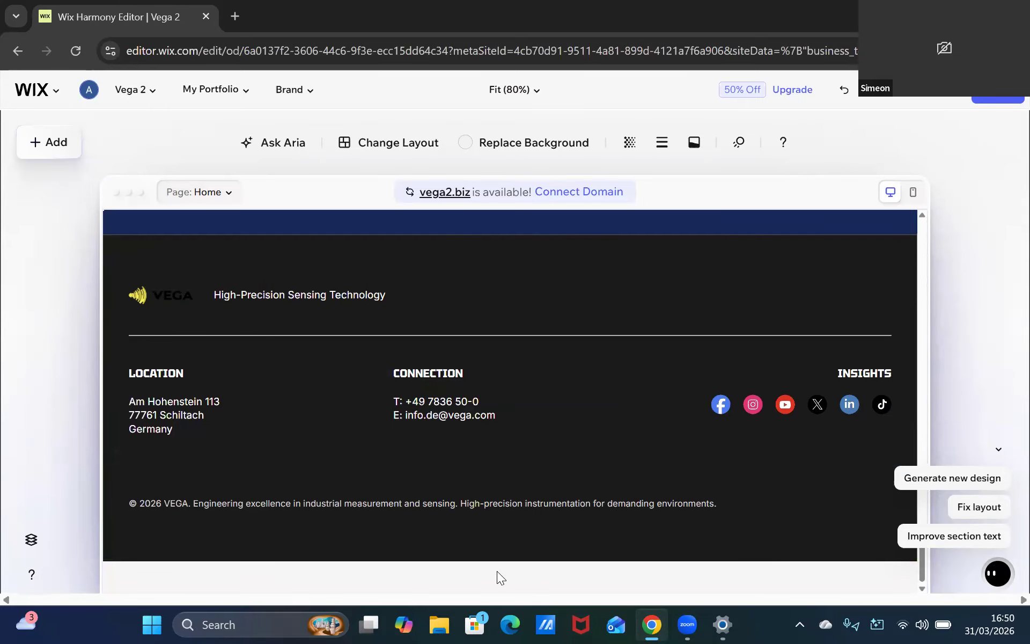
click(478, 543)
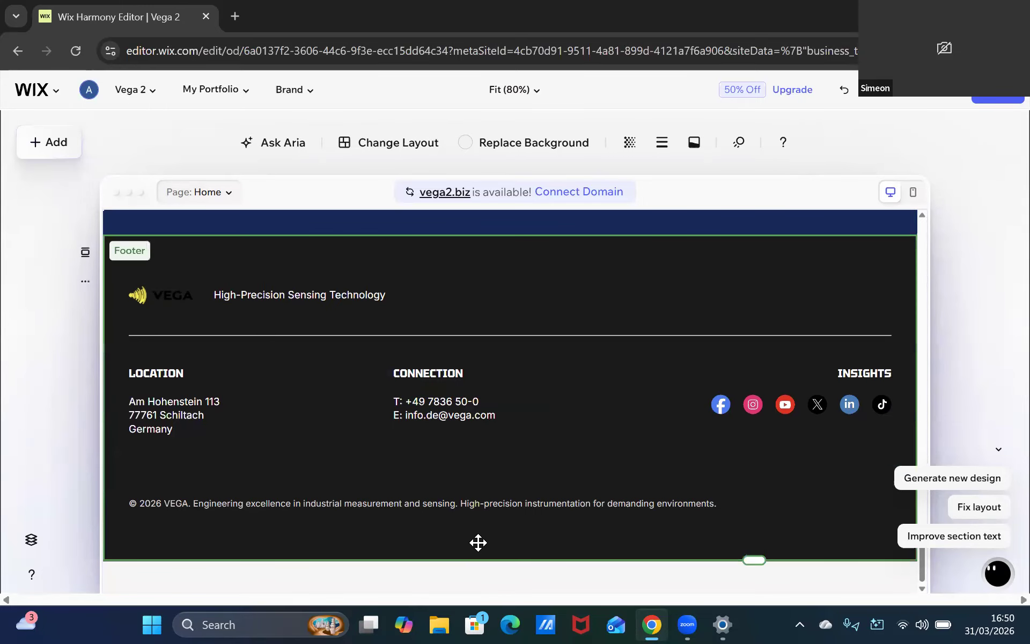
scroll(586, 494, up, 3)
scroll(587, 491, down, 3)
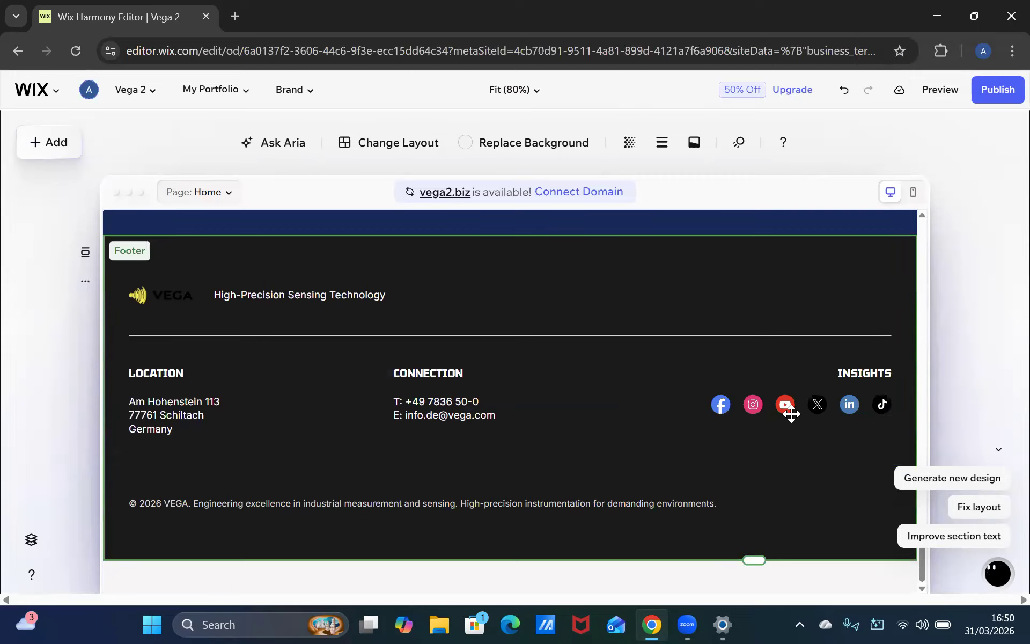
scroll(528, 376, up, 10)
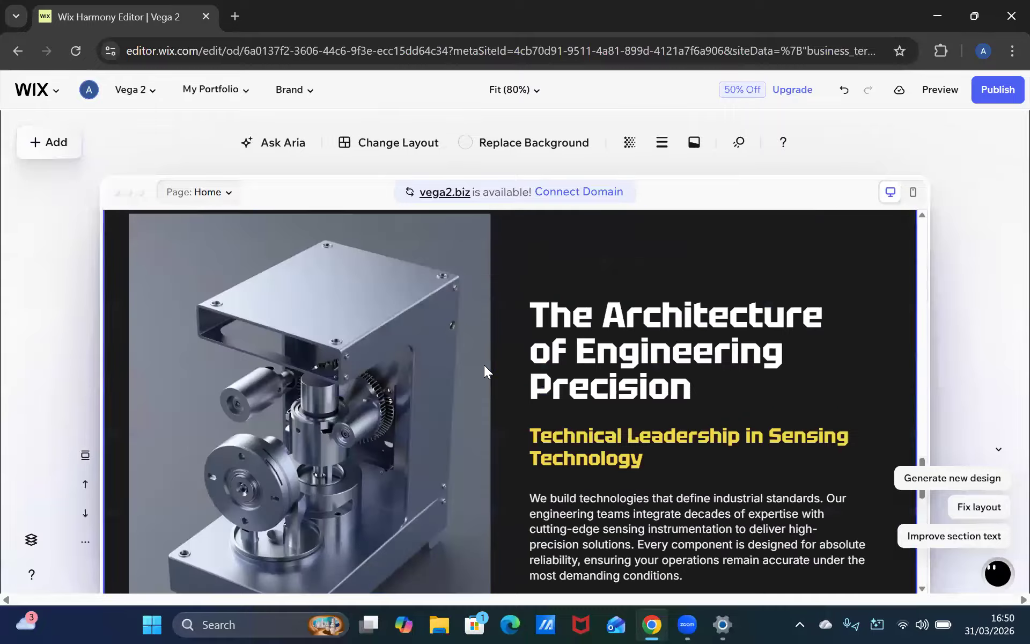
scroll(484, 371, up, 3)
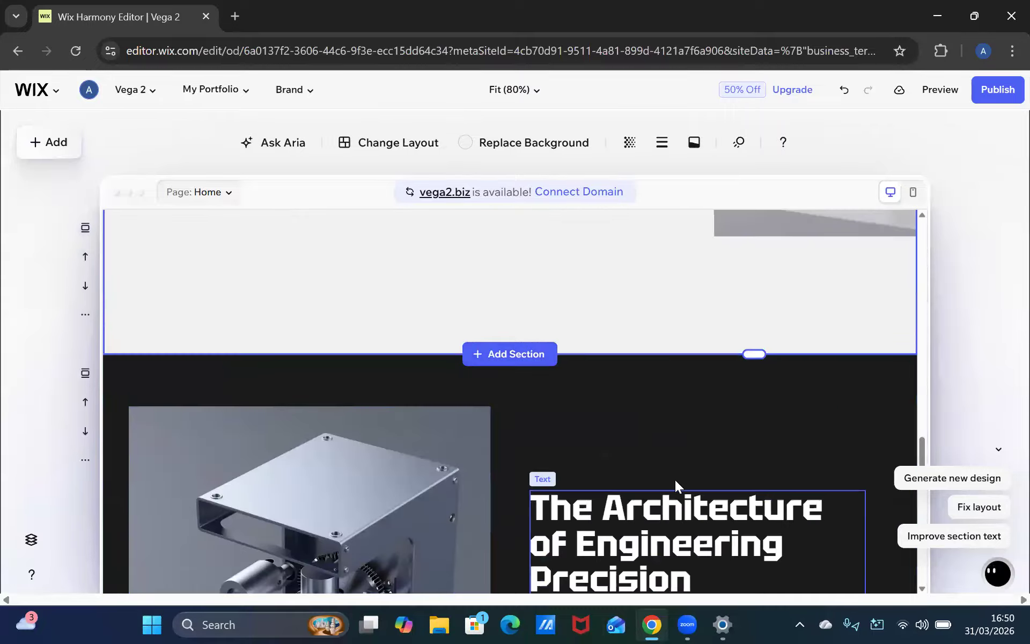
Review the homepage sections again, from the hero heading down to the footer and back
scroll(660, 472, down, 5)
scroll(591, 424, up, 4)
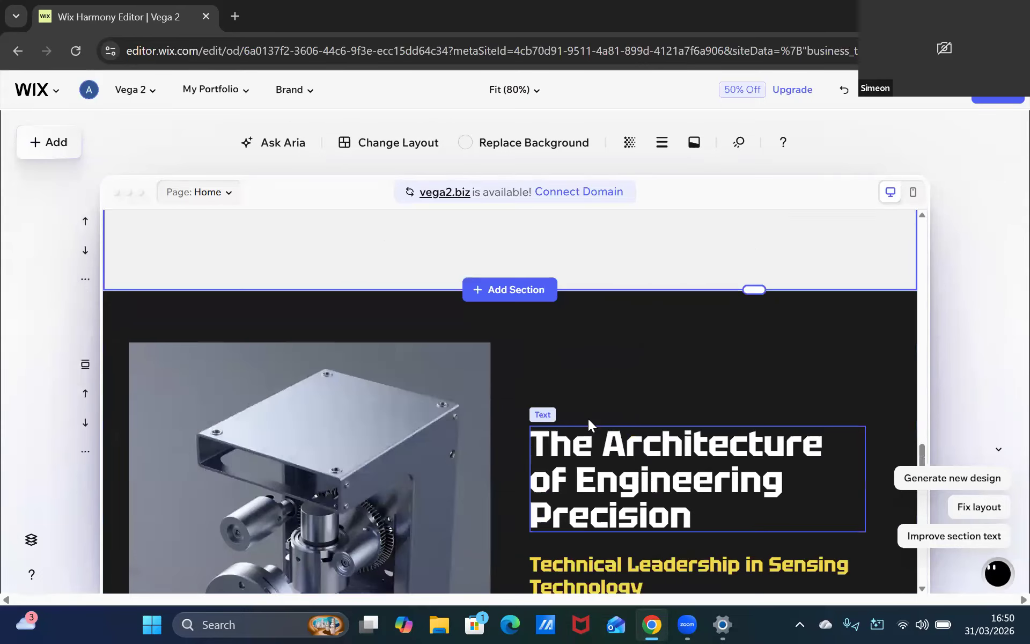
scroll(588, 418, up, 10)
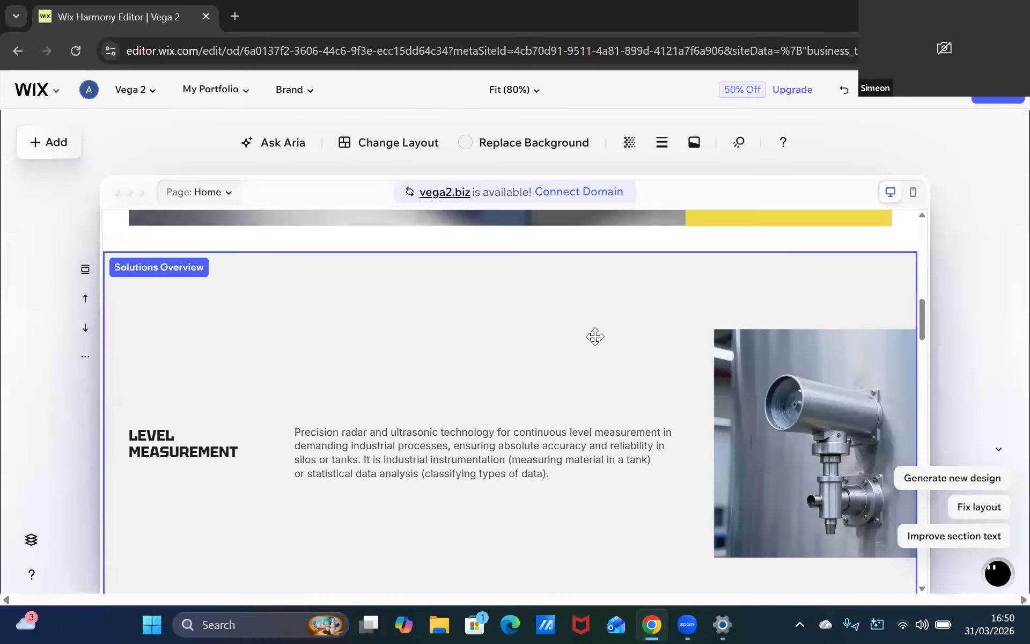
scroll(593, 333, up, 8)
scroll(580, 313, down, 2)
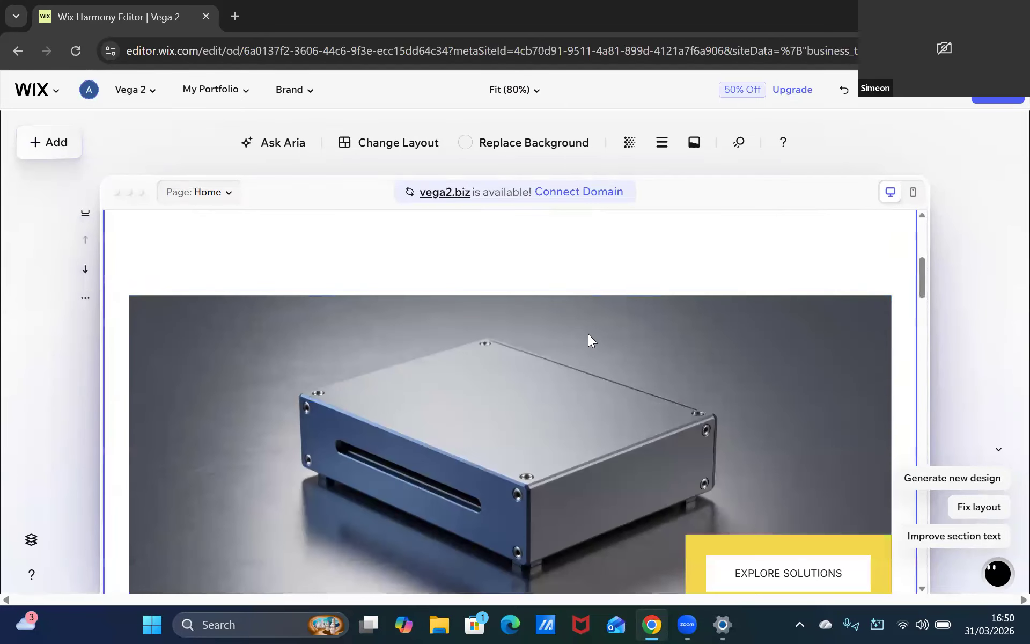
scroll(589, 341, up, 4)
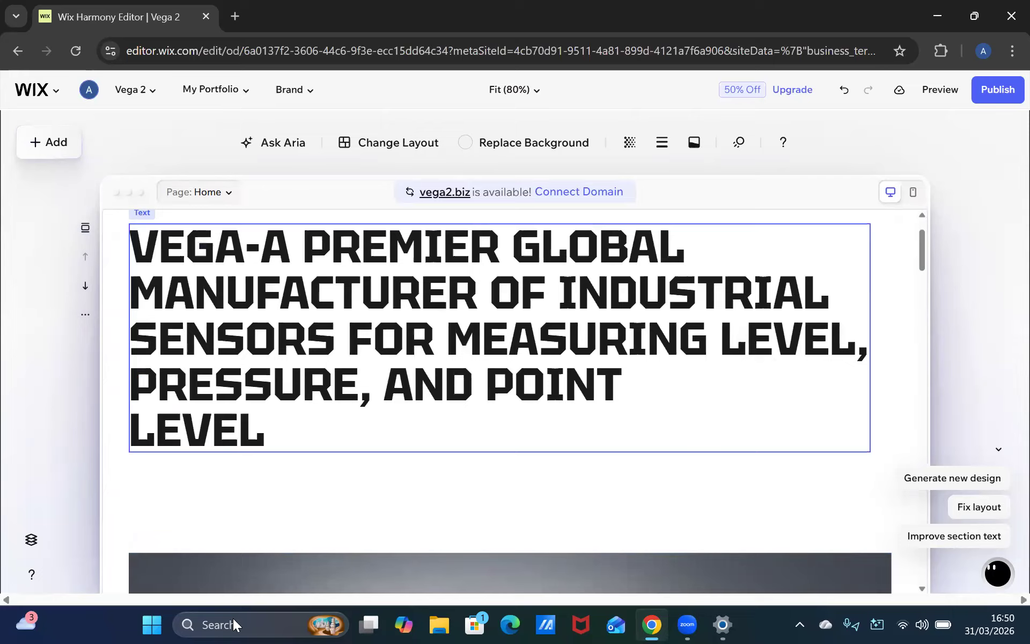
scroll(554, 488, down, 10)
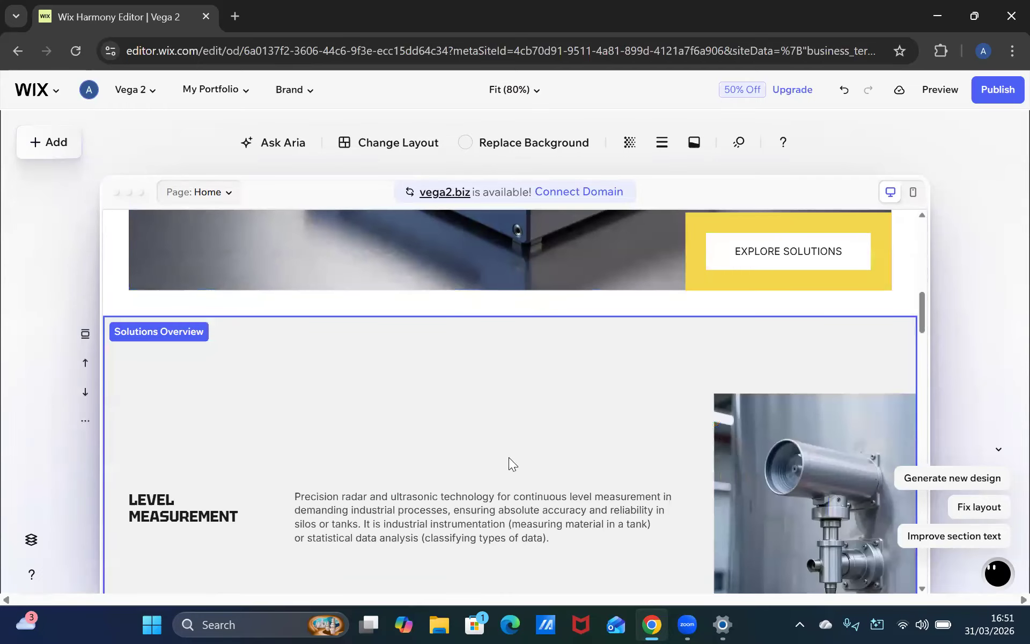
scroll(459, 454, down, 15)
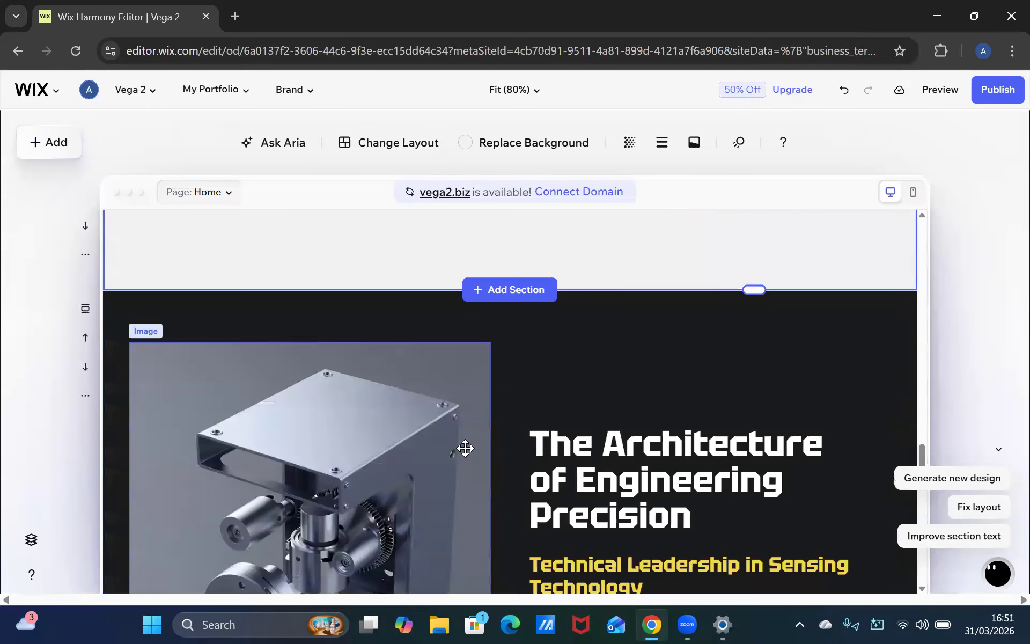
scroll(465, 443, up, 3)
scroll(485, 424, down, 8)
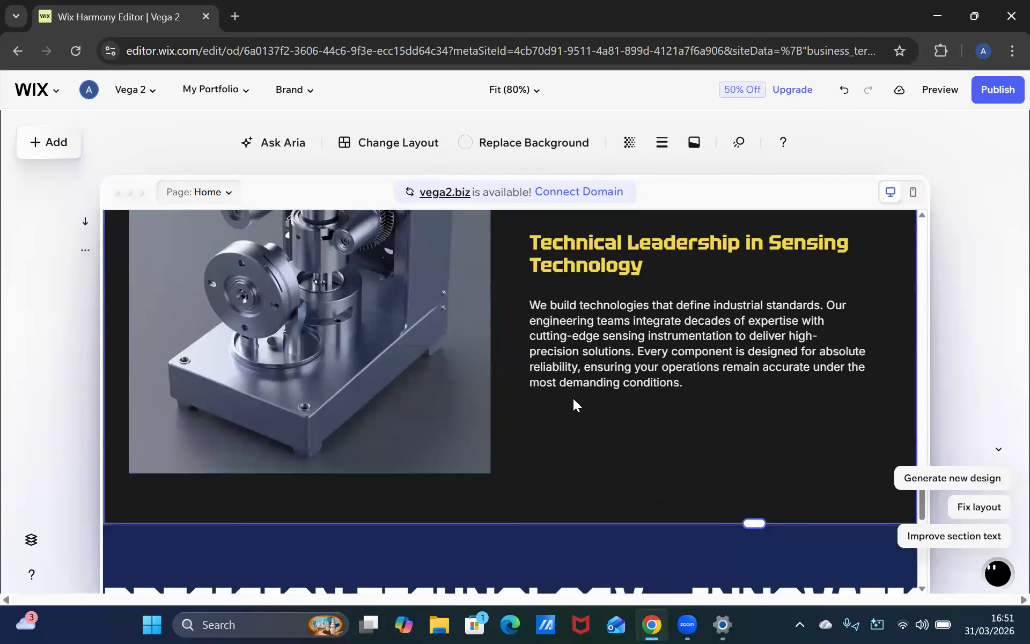
scroll(459, 449, down, 5)
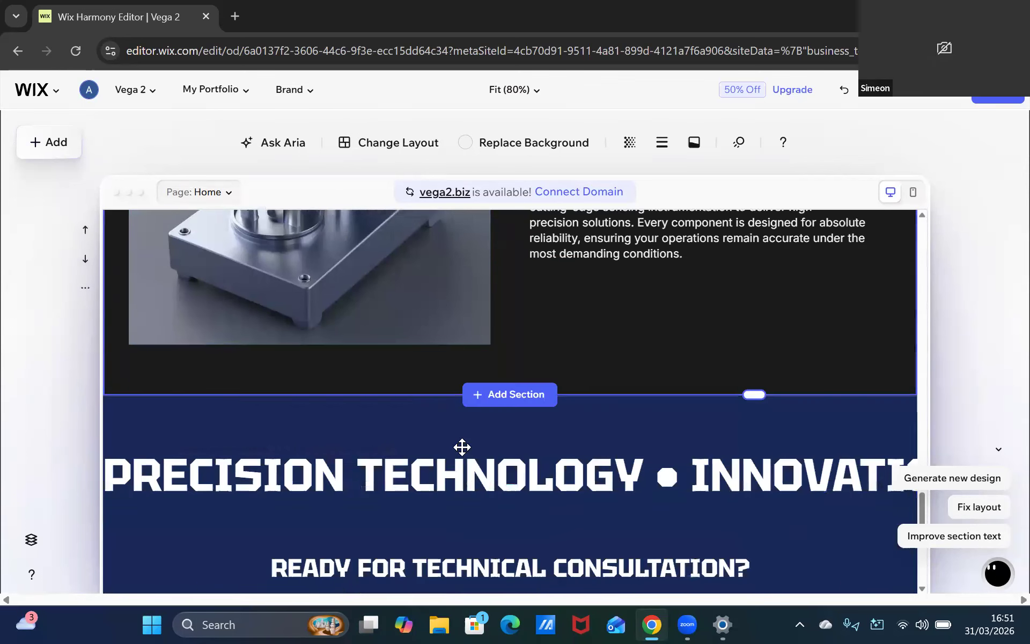
scroll(458, 458, down, 1)
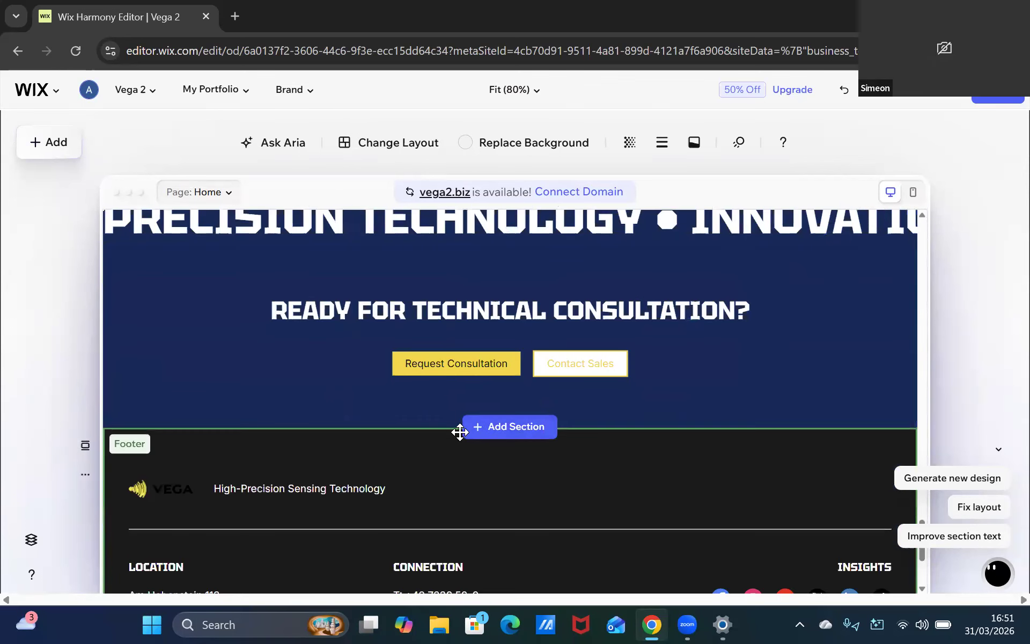
scroll(460, 433, up, 1)
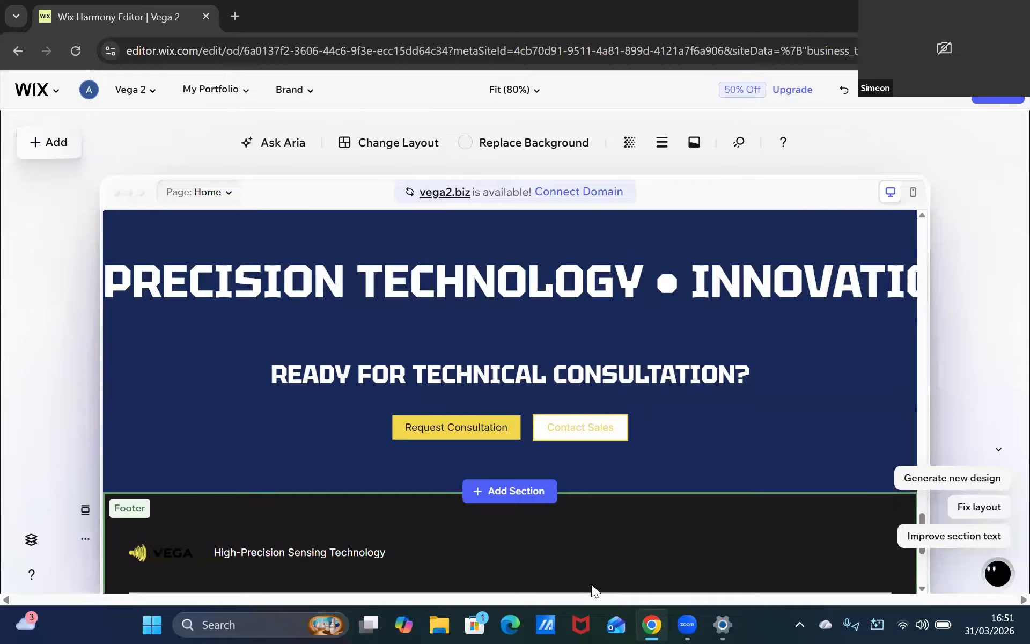
scroll(509, 416, up, 3)
scroll(558, 411, up, 2)
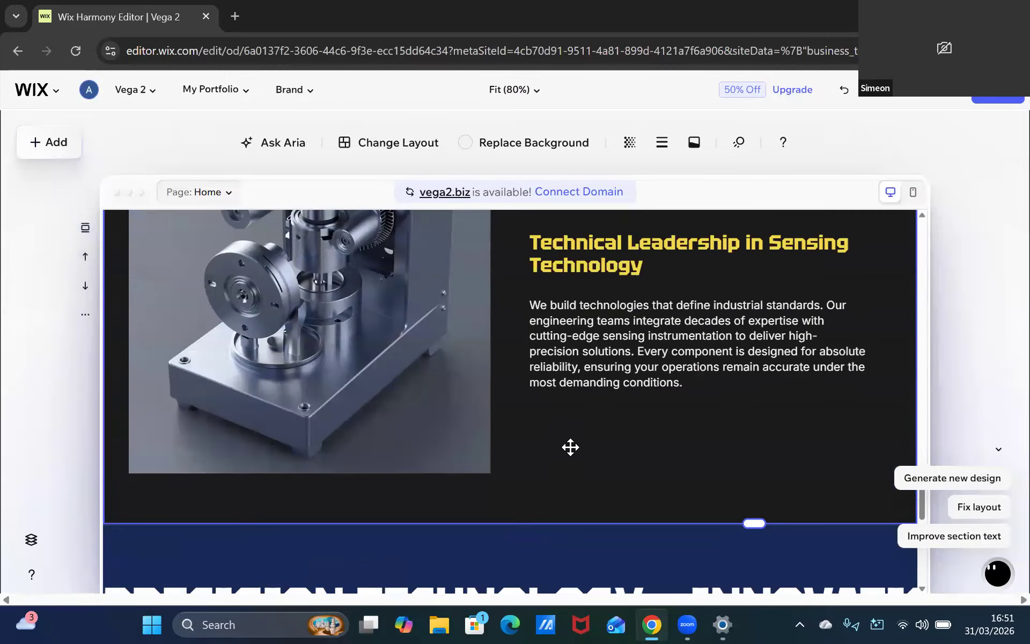
scroll(569, 443, up, 2)
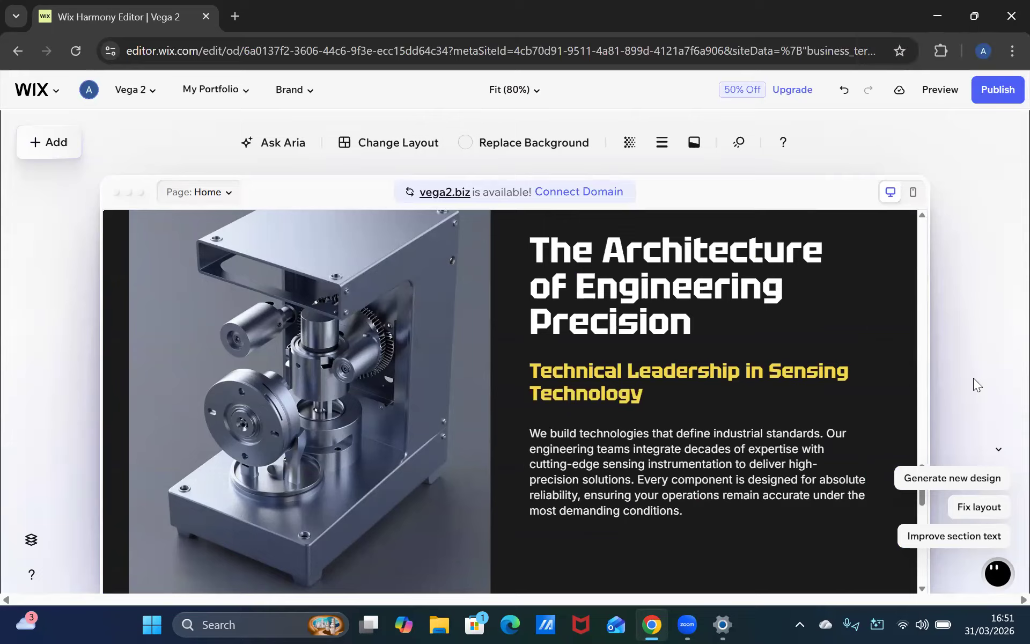
scroll(587, 499, down, 8)
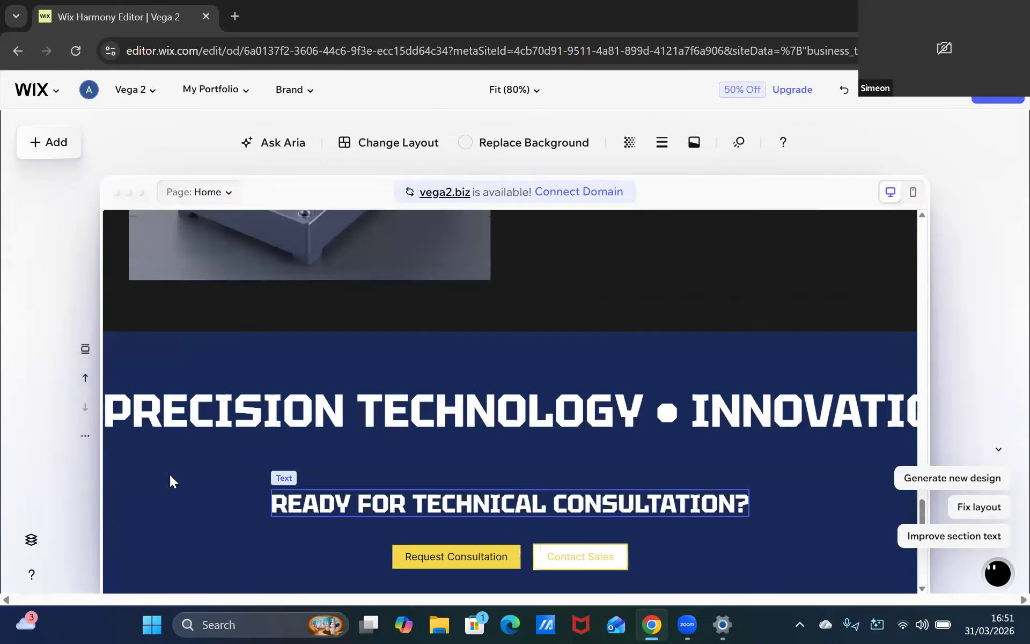
scroll(531, 528, down, 3)
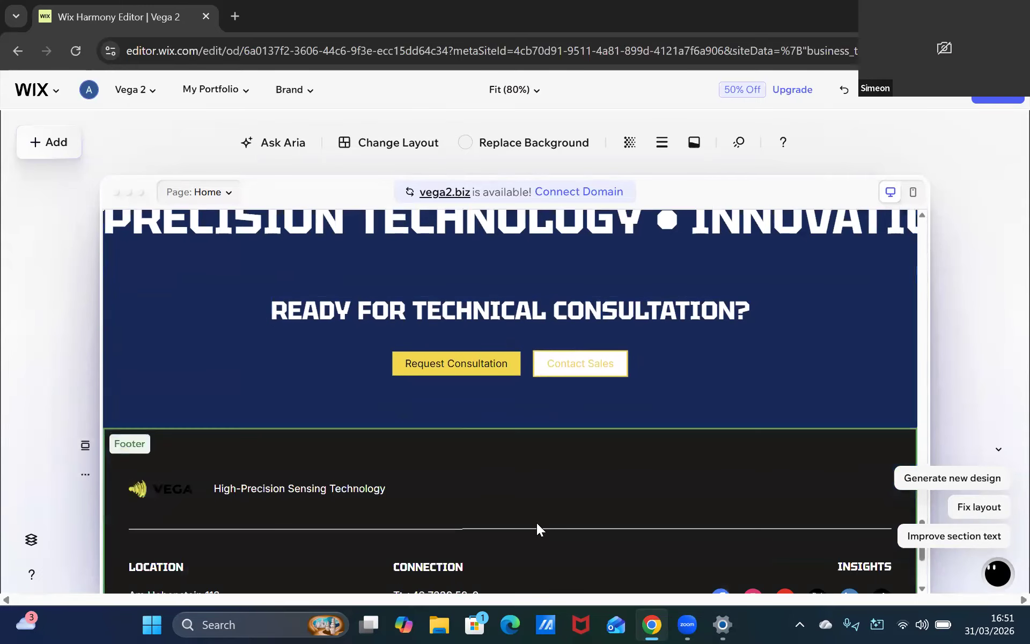
scroll(651, 447, down, 1)
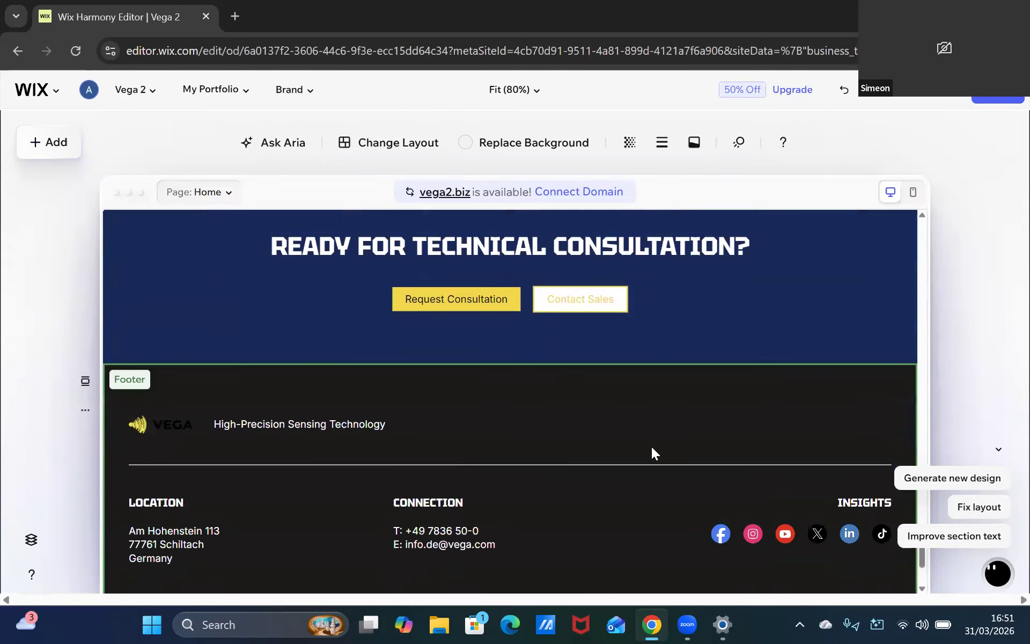
scroll(652, 452, down, 1)
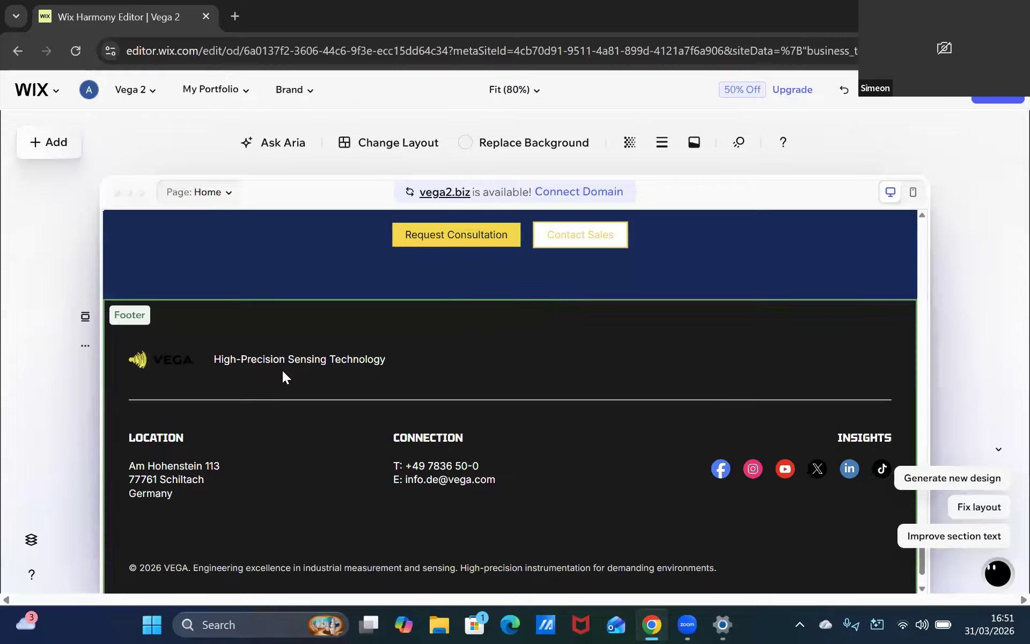
scroll(309, 378, up, 2)
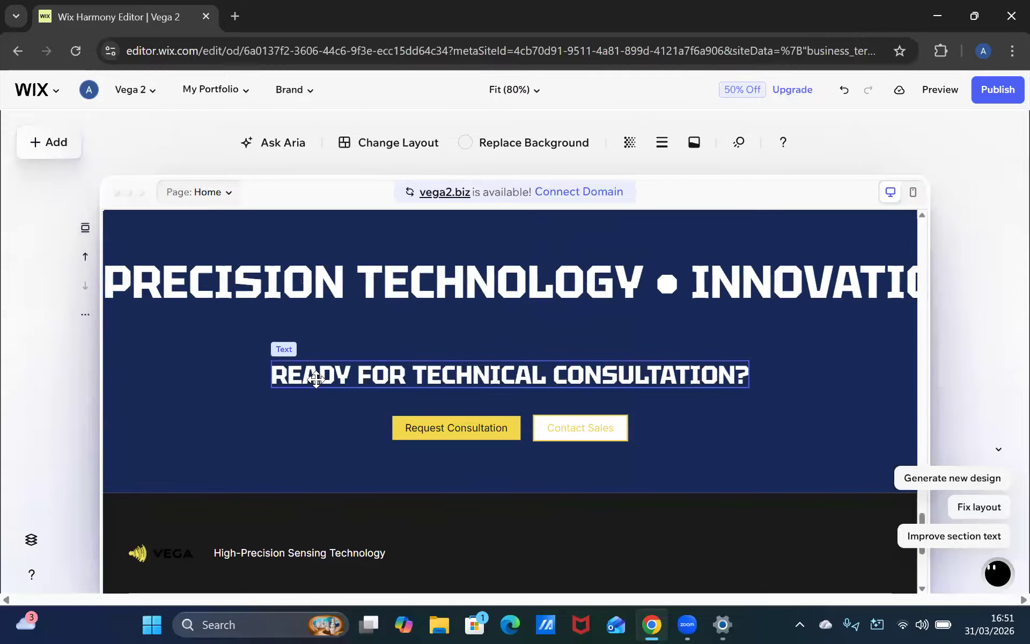
scroll(381, 386, down, 3)
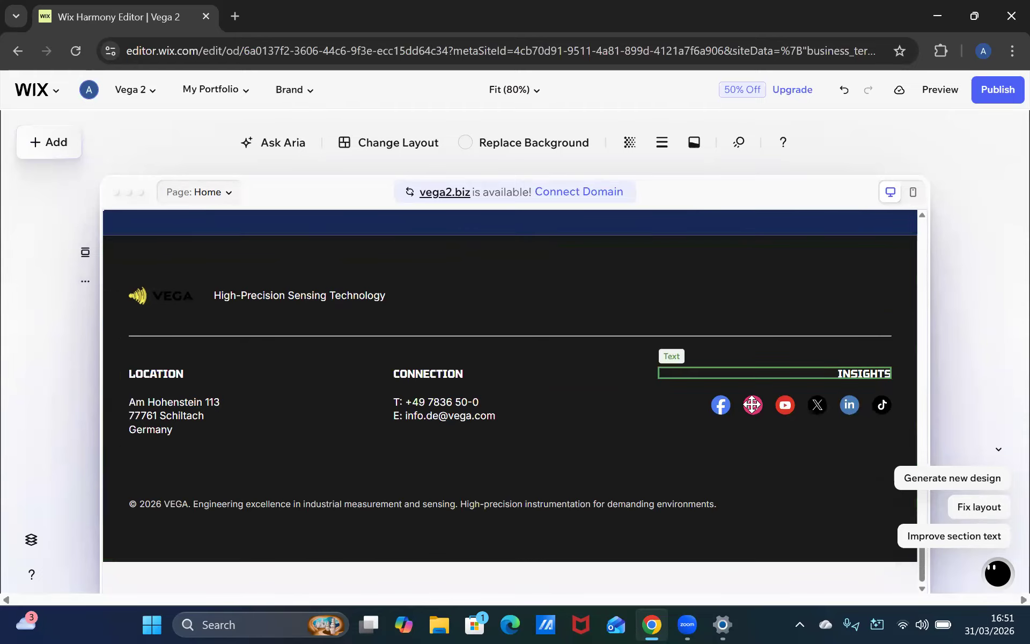
Shift the footer's social media icon bar slightly to the right
drag(730, 407, 739, 408)
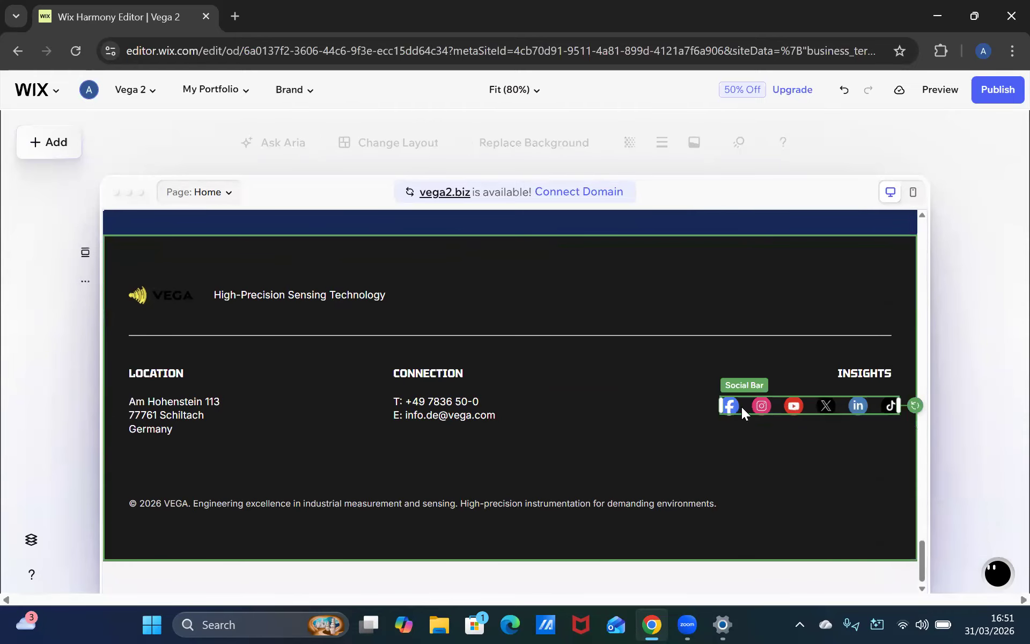
click(786, 481)
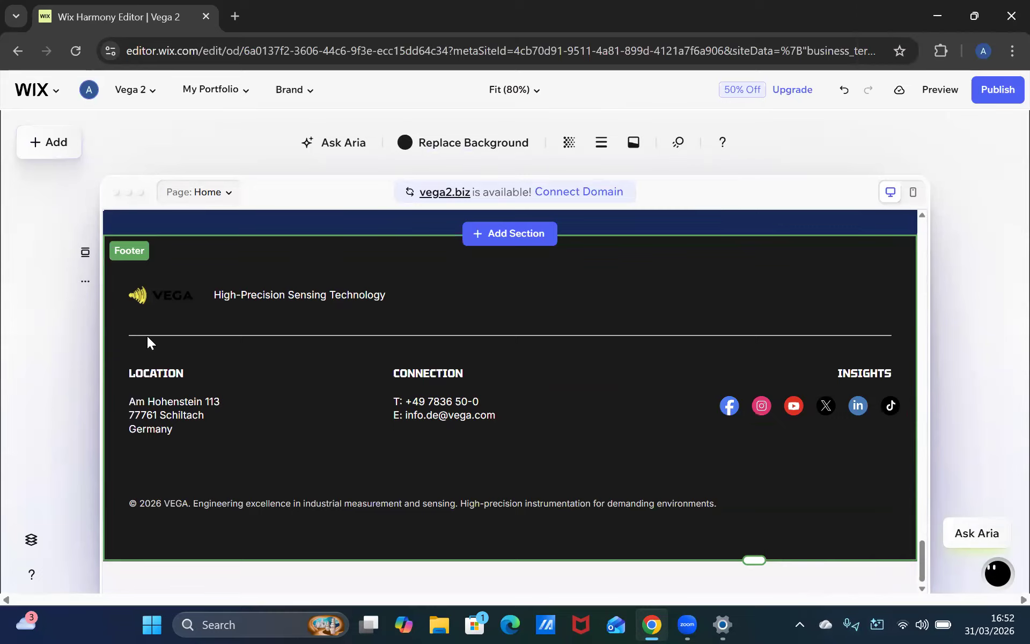
Review the homepage from the footer back up to the hero heading and through the product sections
scroll(381, 406, up, 5)
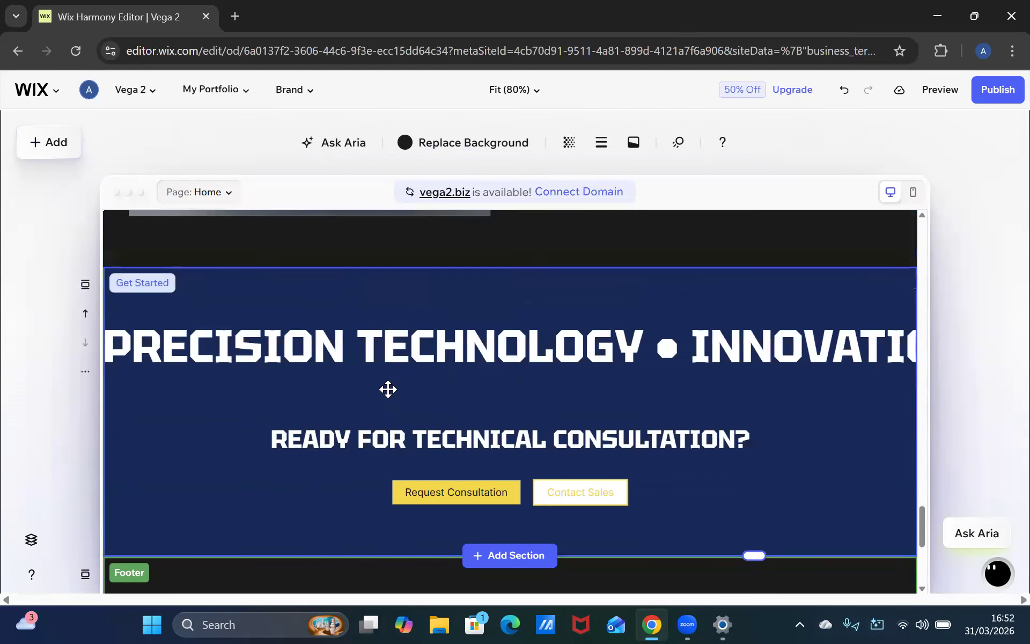
scroll(386, 396, up, 8)
scroll(411, 330, up, 15)
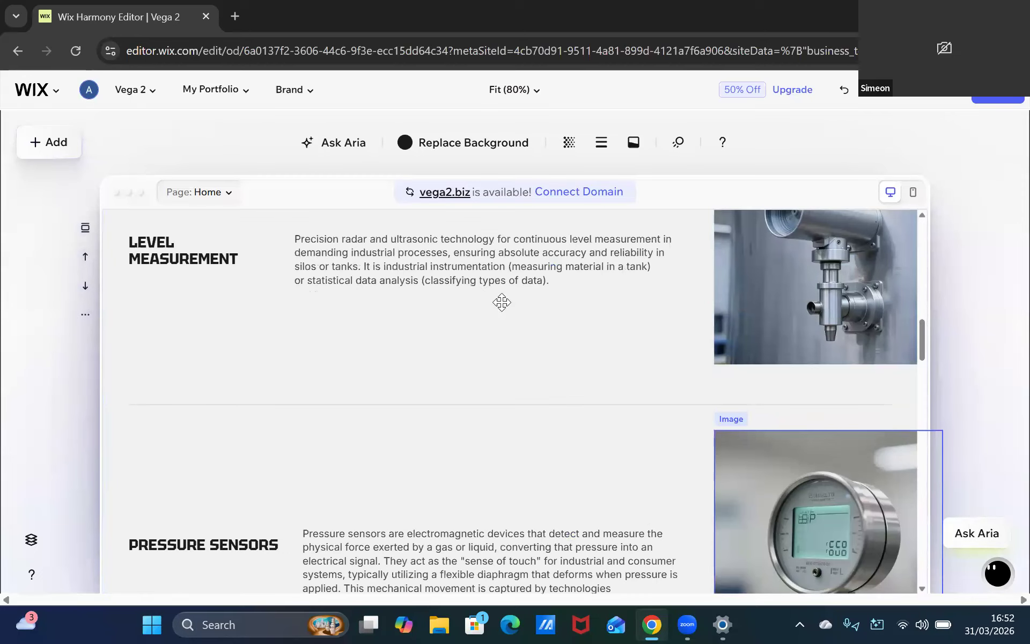
scroll(523, 293, up, 10)
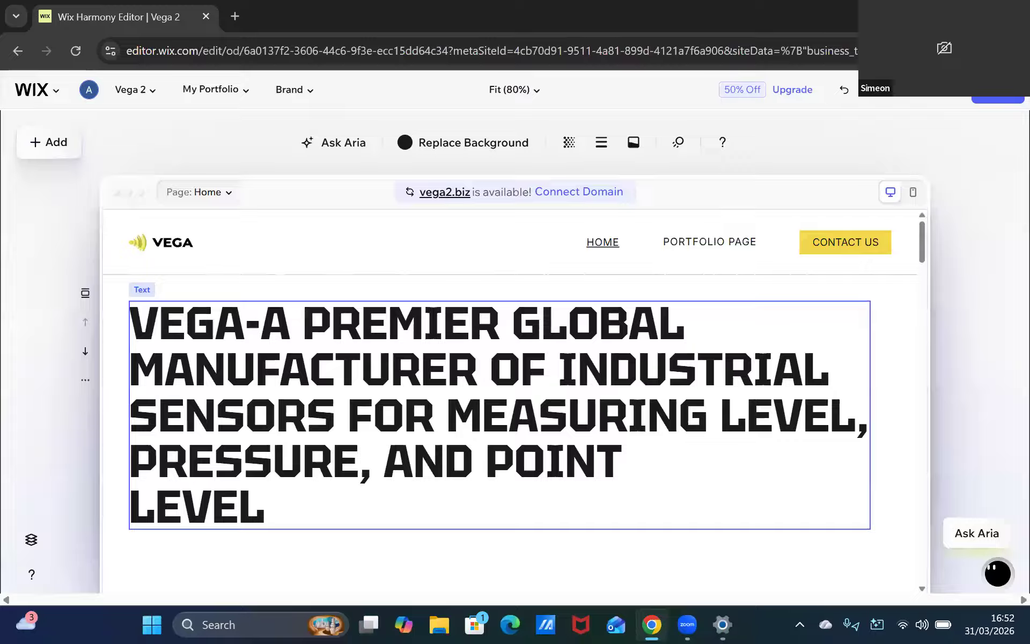
click(735, 242)
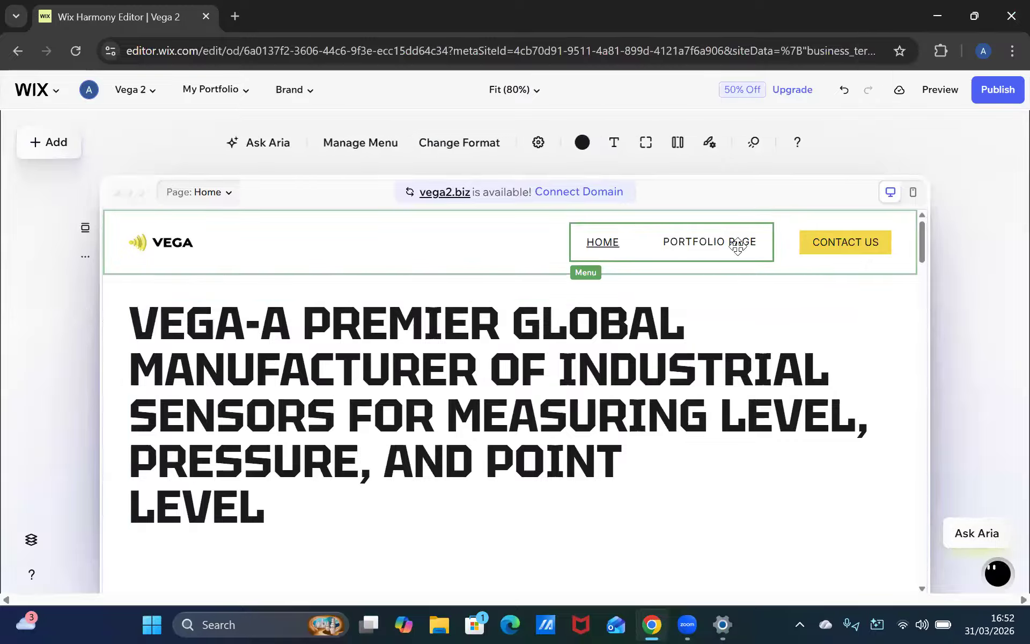
click(784, 345)
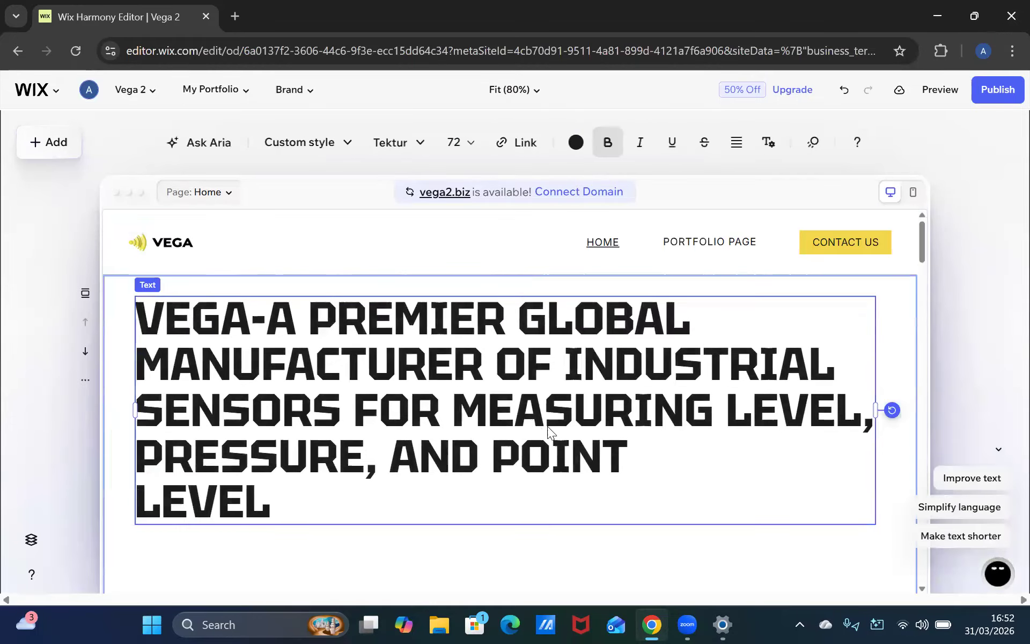
scroll(558, 419, down, 10)
scroll(584, 386, down, 7)
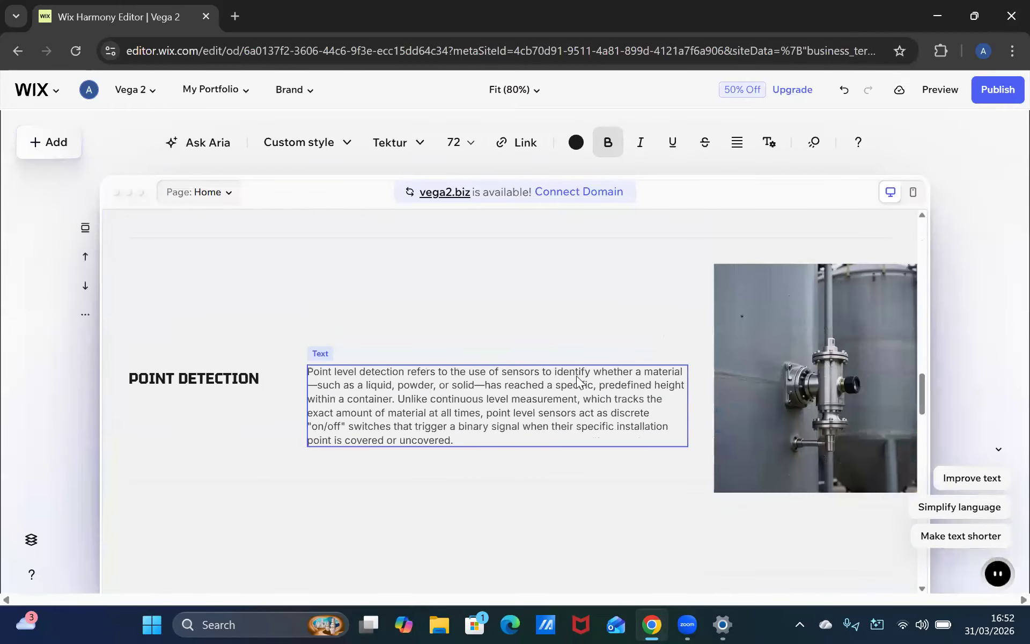
scroll(579, 371, up, 2)
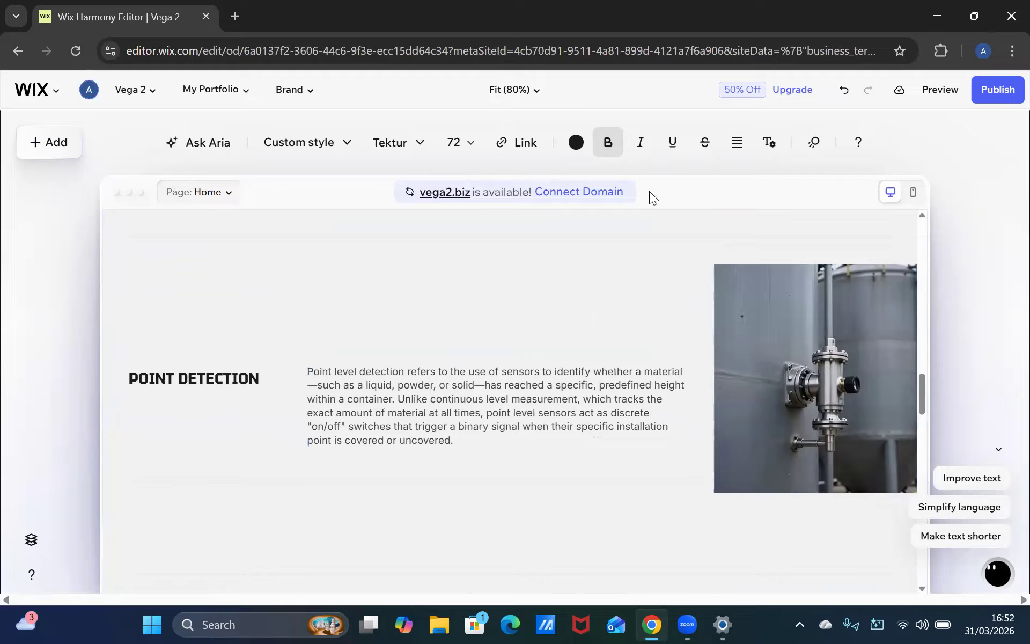
scroll(796, 575, down, 6)
scroll(775, 567, up, 2)
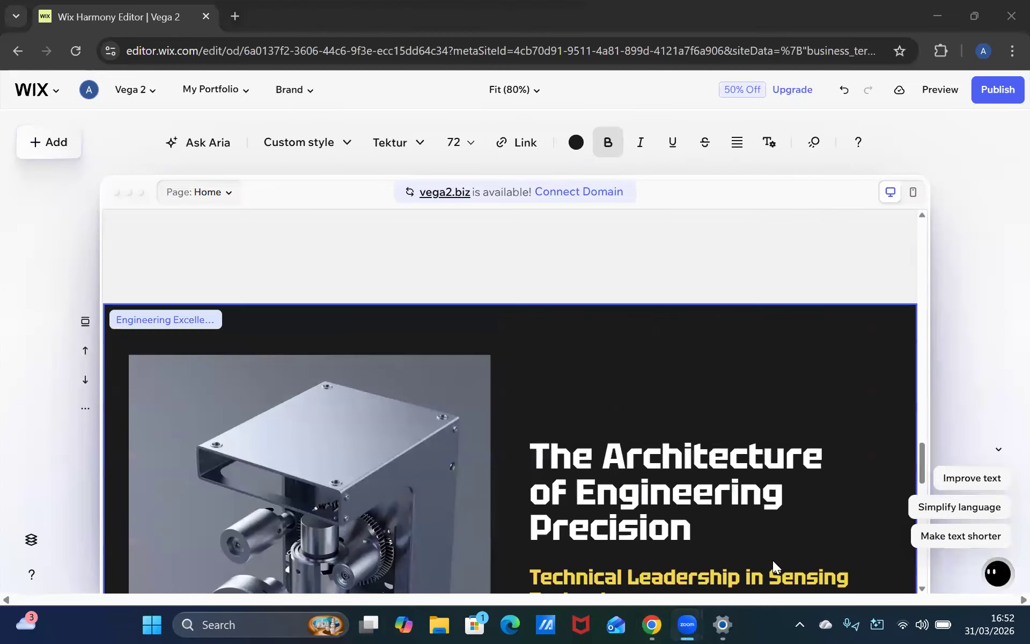
scroll(774, 566, up, 10)
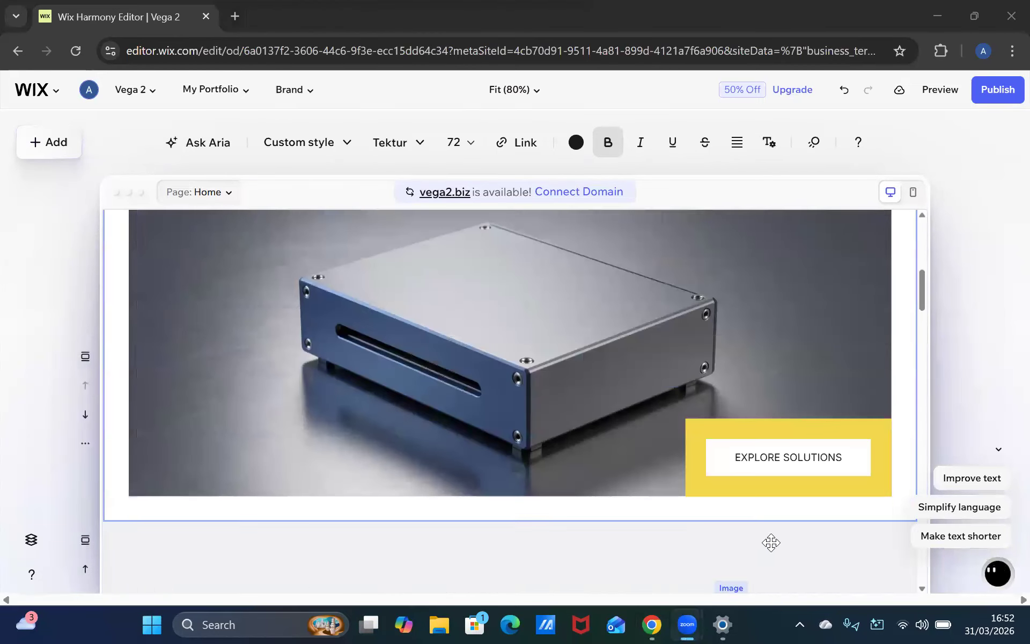
scroll(772, 543, up, 5)
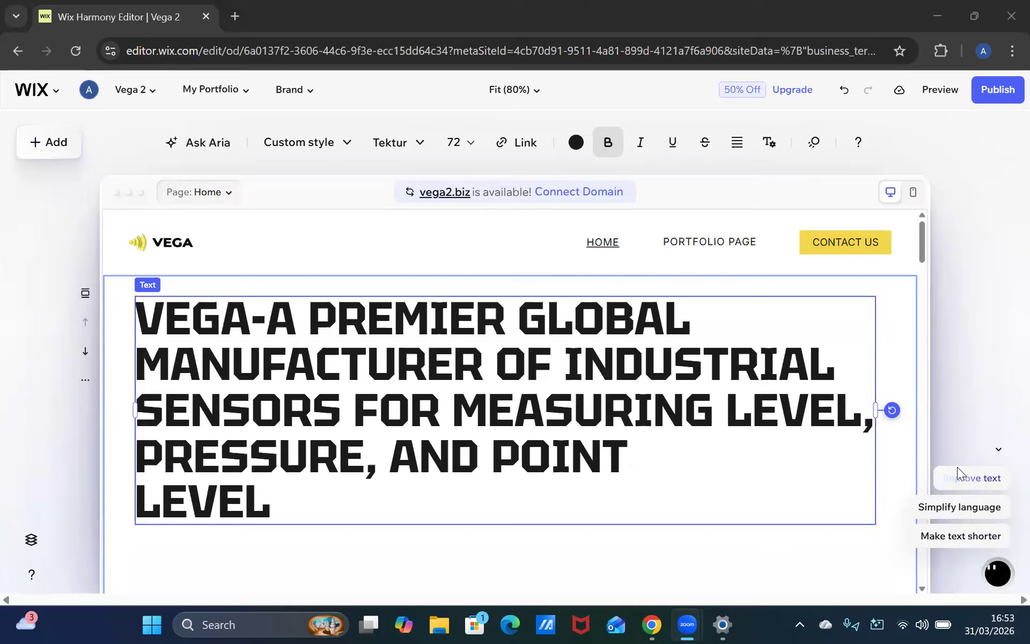
Apply Aria's Improve text suggestion to the hero heading
click(999, 450)
click(998, 504)
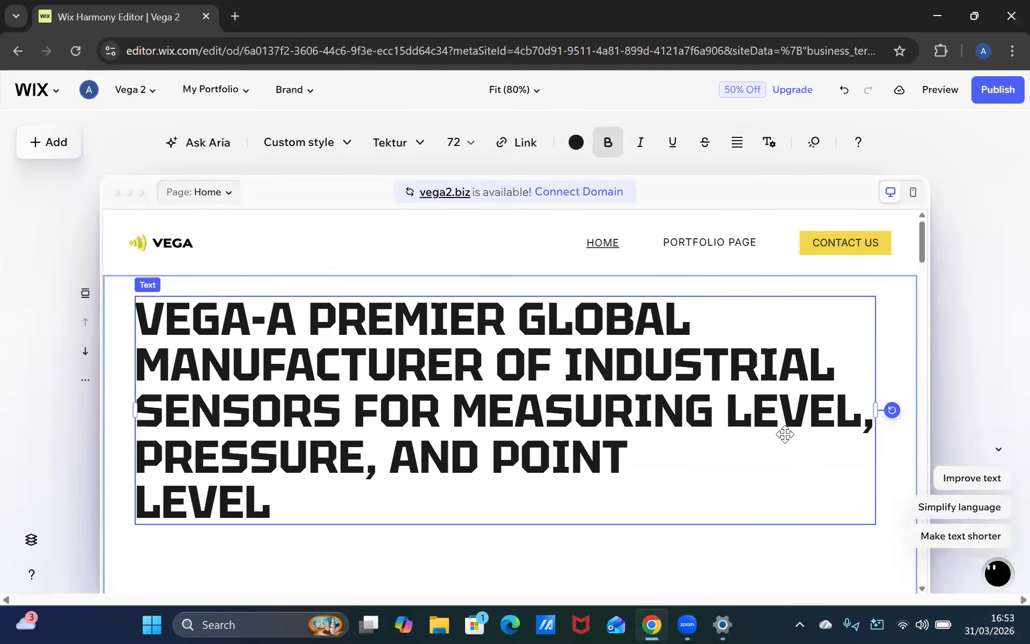
scroll(782, 456, down, 5)
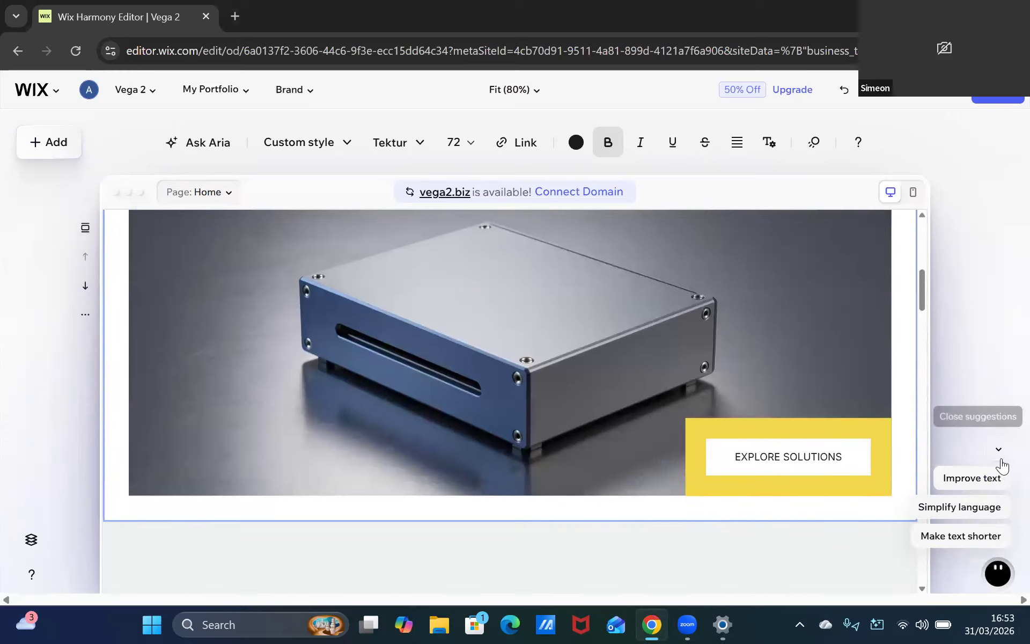
click(1003, 464)
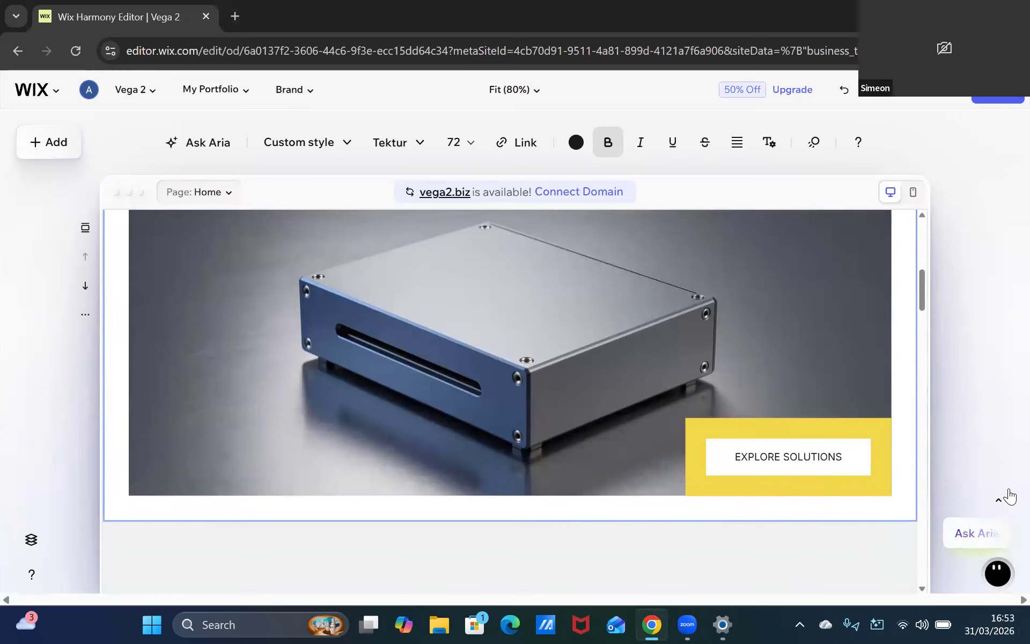
click(1001, 492)
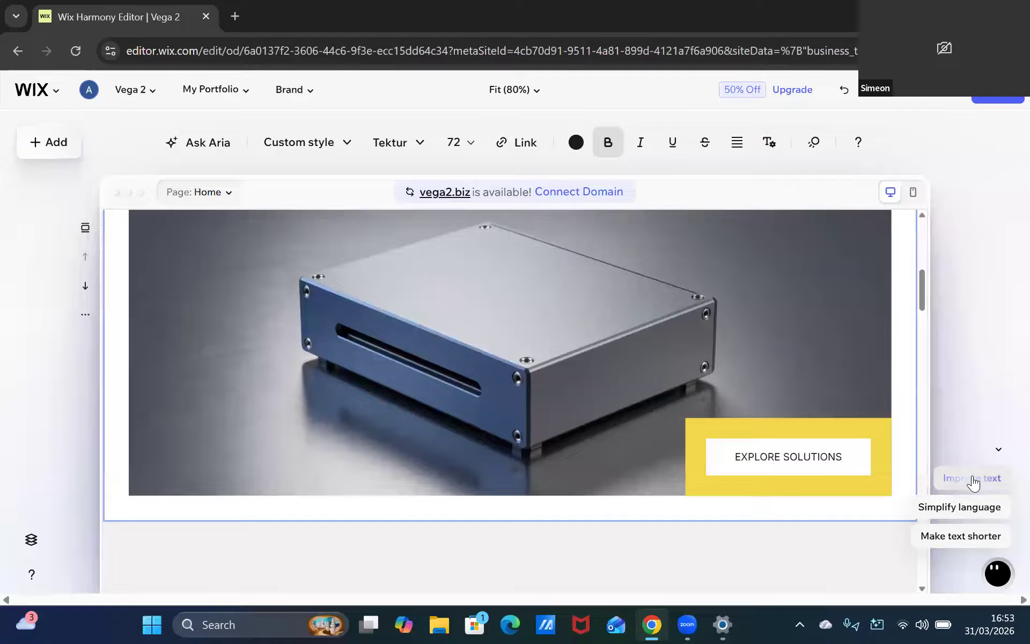
click(978, 481)
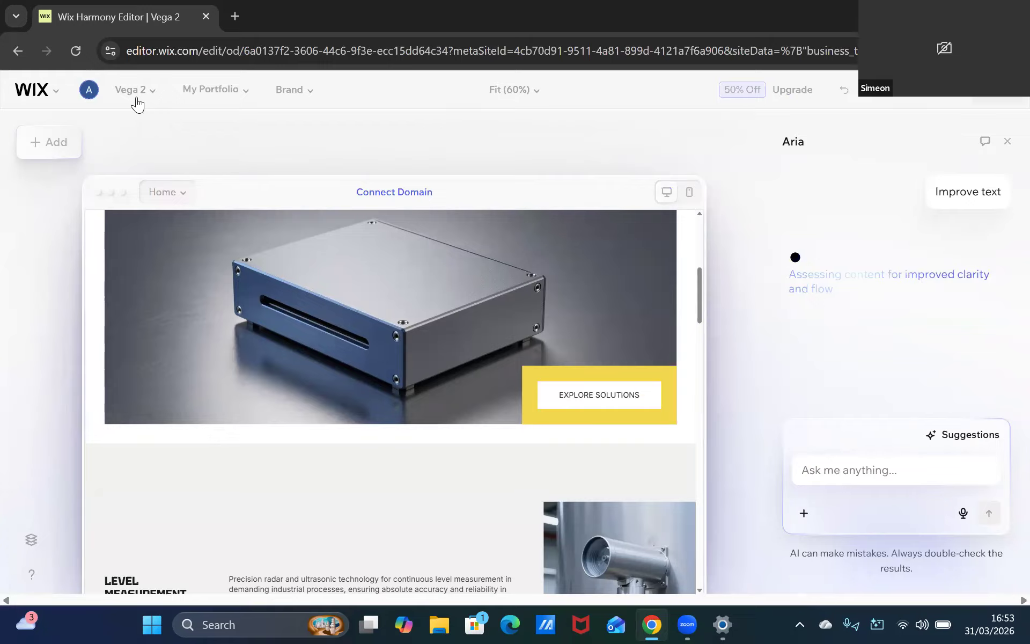
click(201, 371)
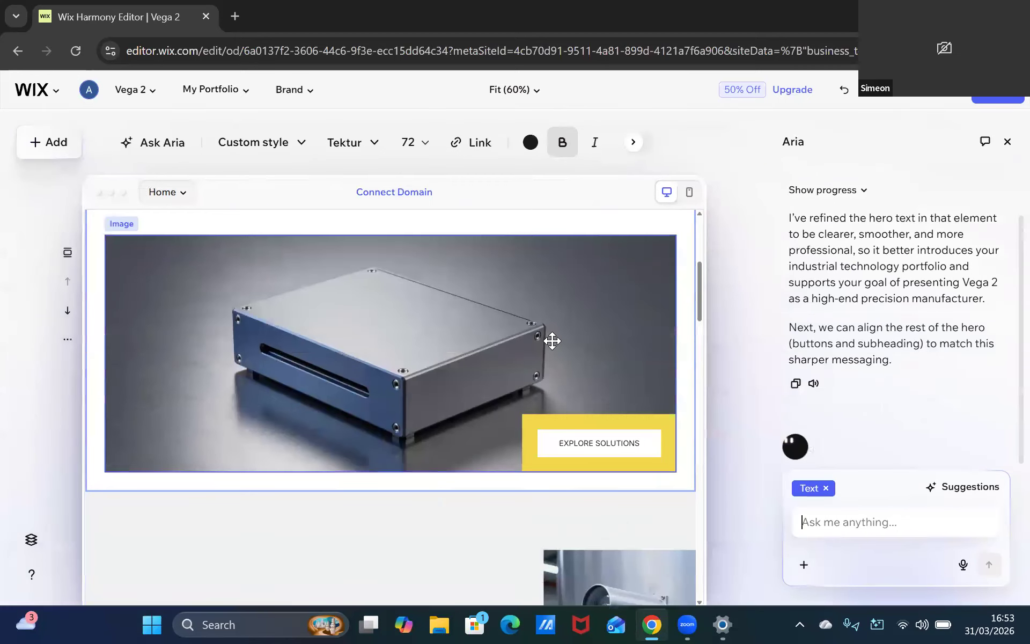
Review the homepage sections from the hero image down to the footer and back
scroll(556, 365, down, 10)
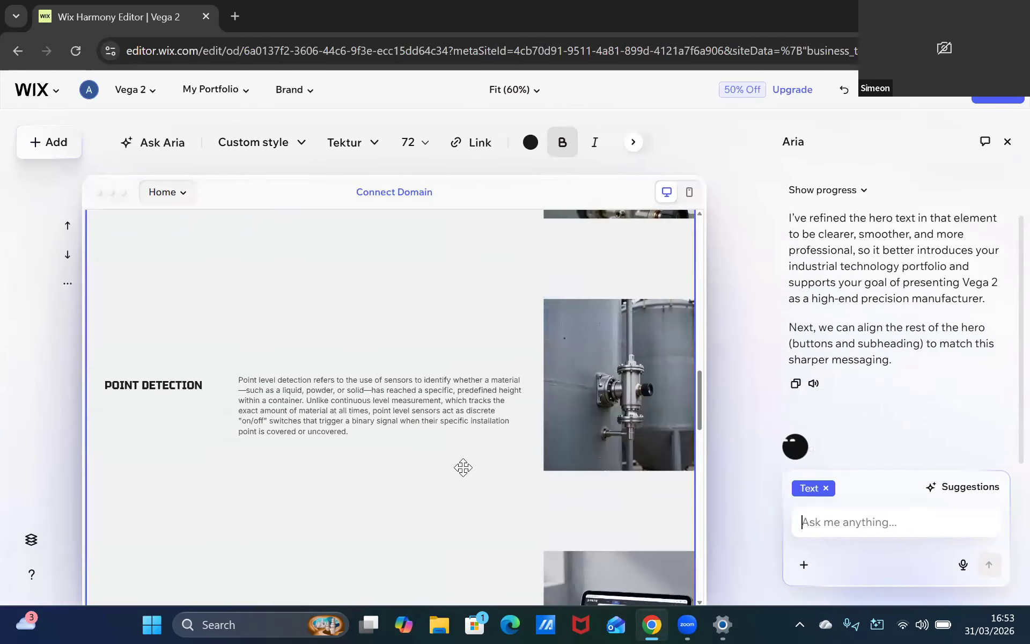
scroll(461, 462, down, 10)
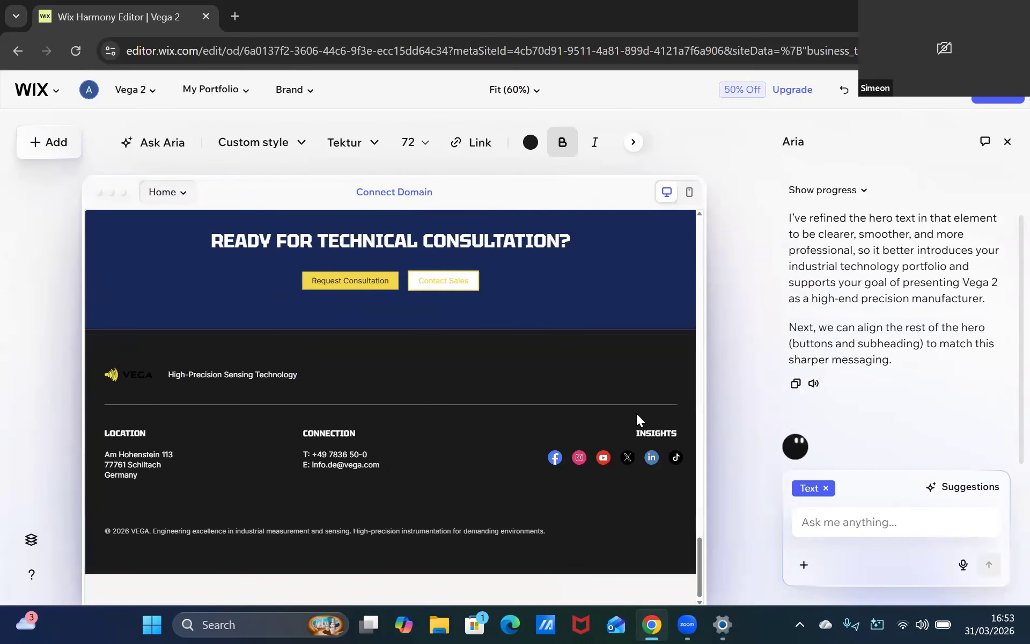
scroll(596, 389, up, 5)
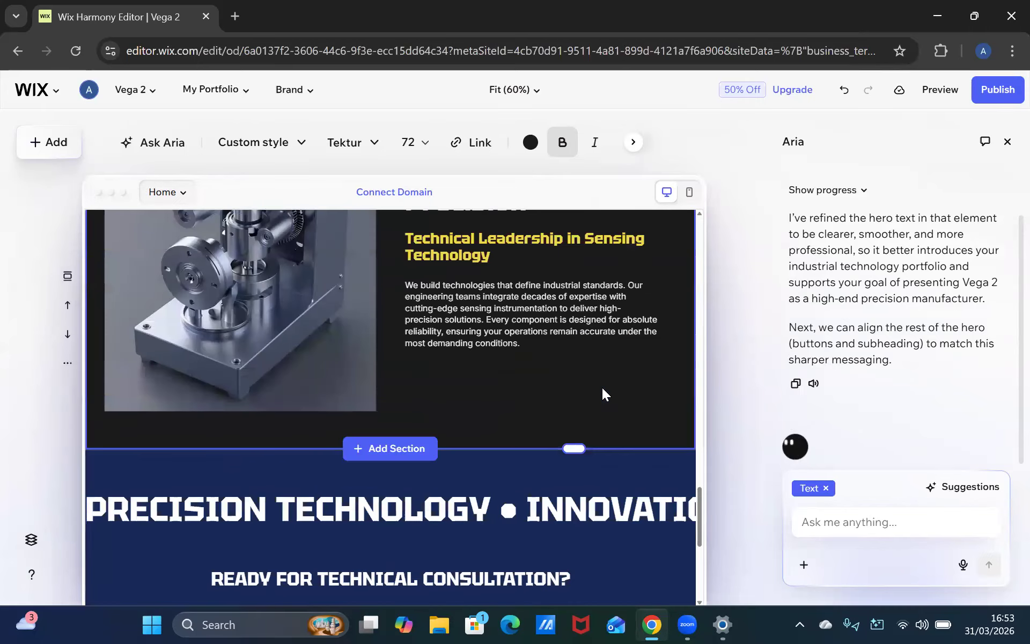
scroll(602, 388, up, 6)
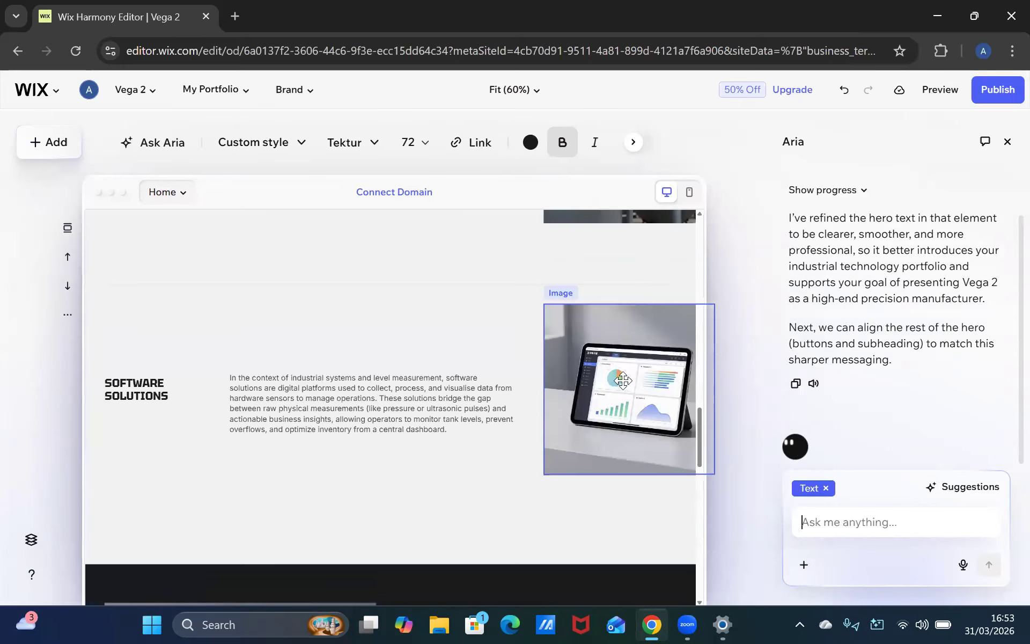
scroll(622, 380, up, 5)
scroll(625, 375, up, 8)
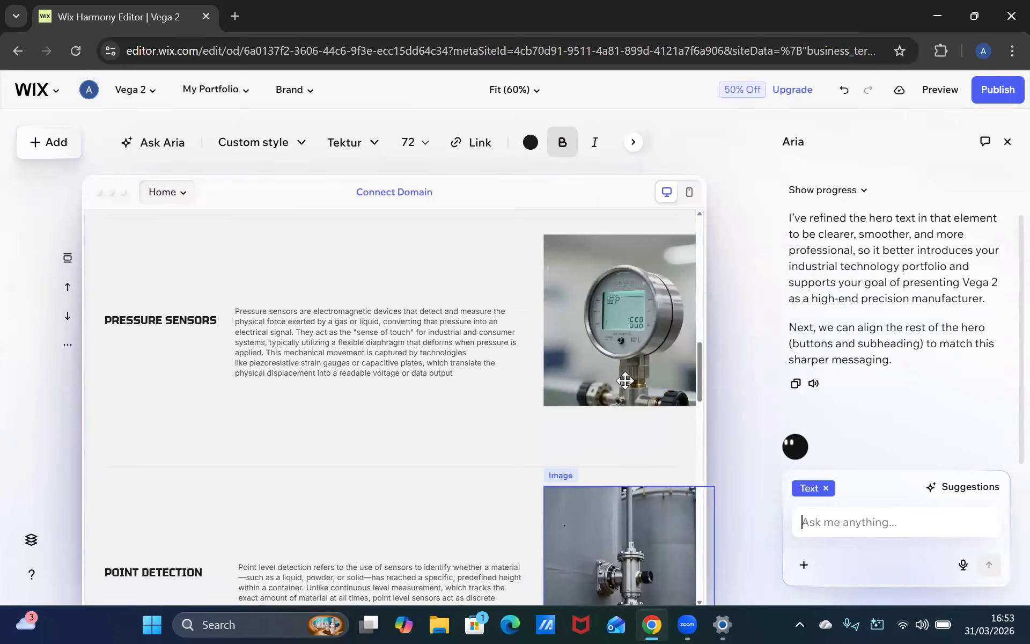
scroll(626, 380, up, 9)
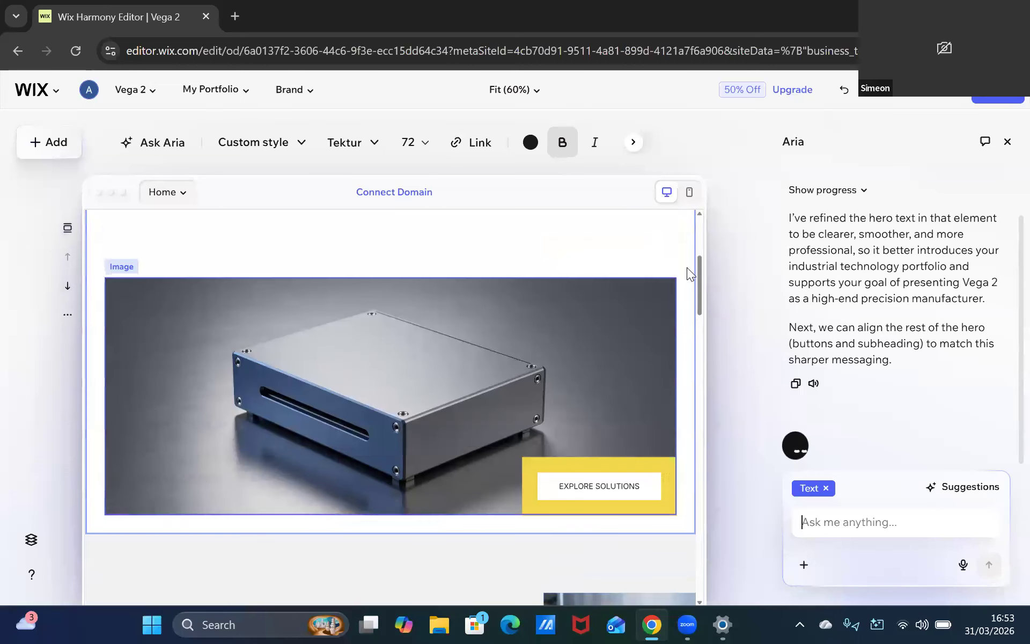
scroll(548, 352, down, 4)
scroll(550, 345, down, 5)
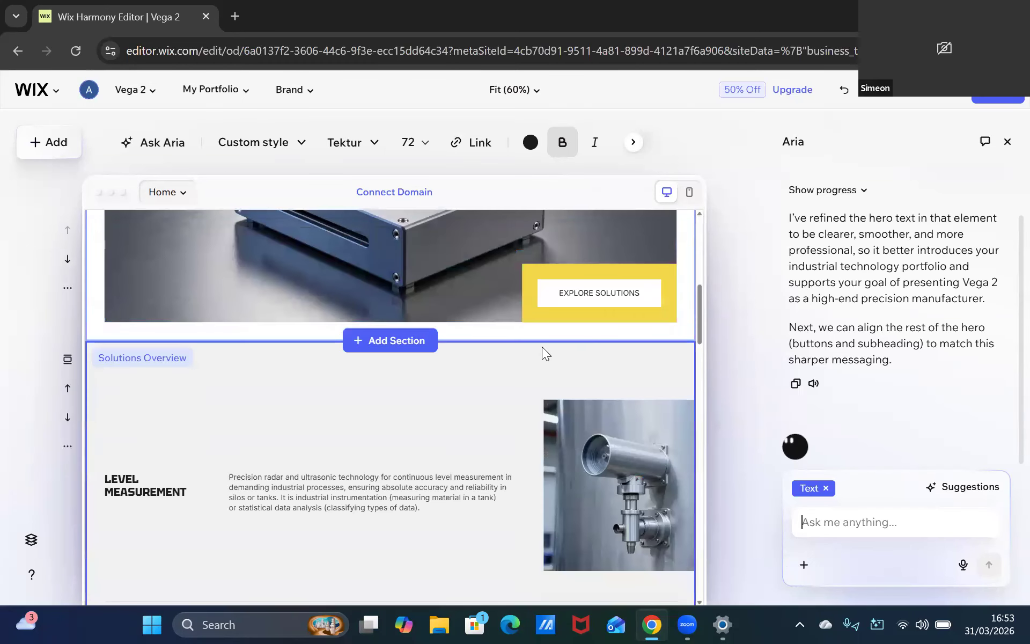
Make the Level Measurement, Pressure Sensors, Point Detection and Software Solutions descriptions bold
click(424, 384)
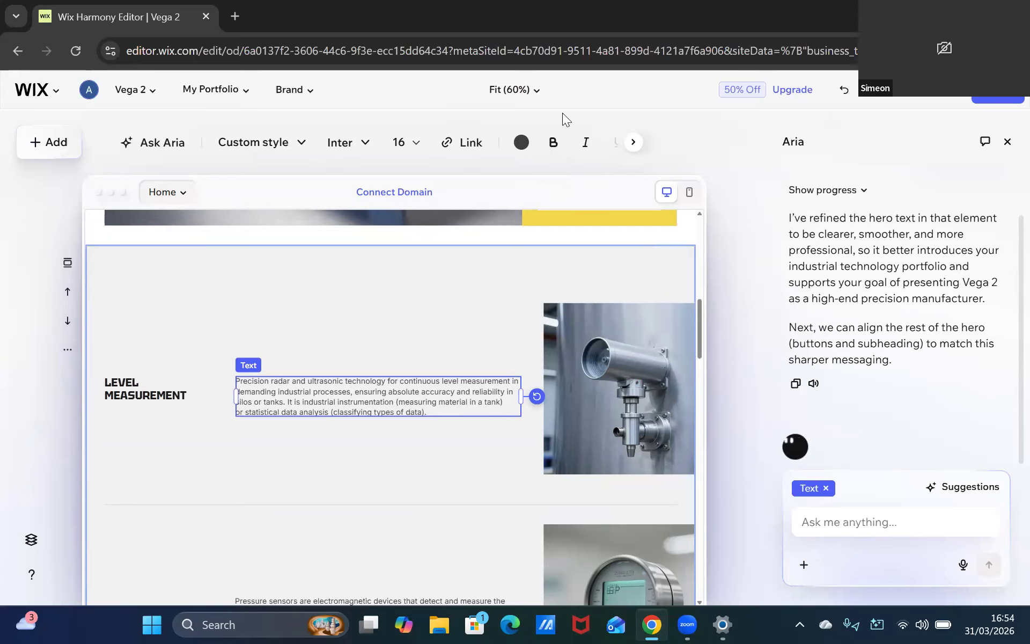
click(554, 148)
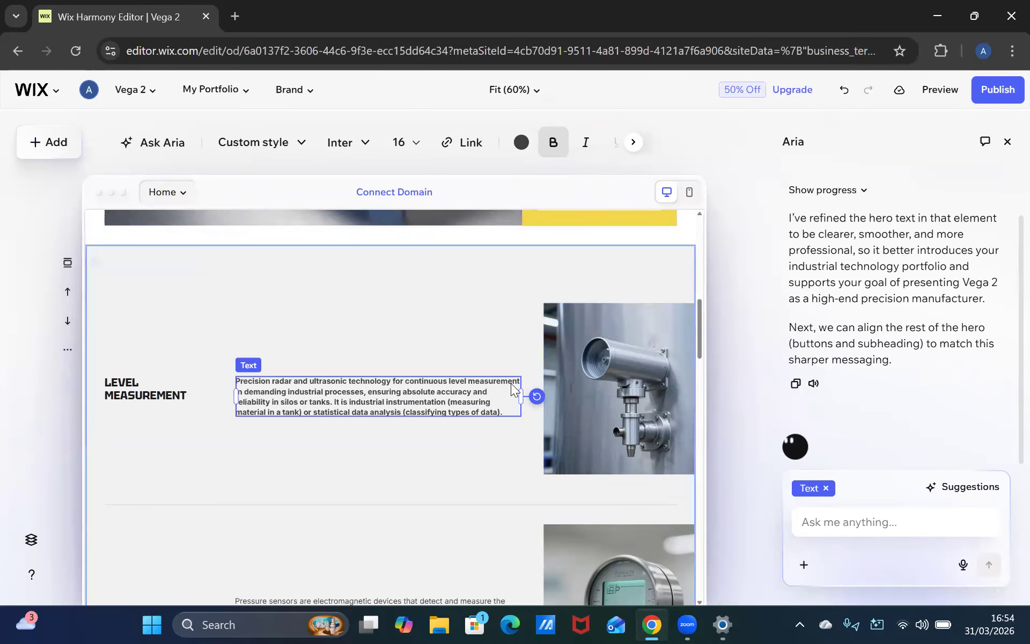
scroll(517, 389, up, 3)
scroll(518, 382, down, 8)
click(451, 360)
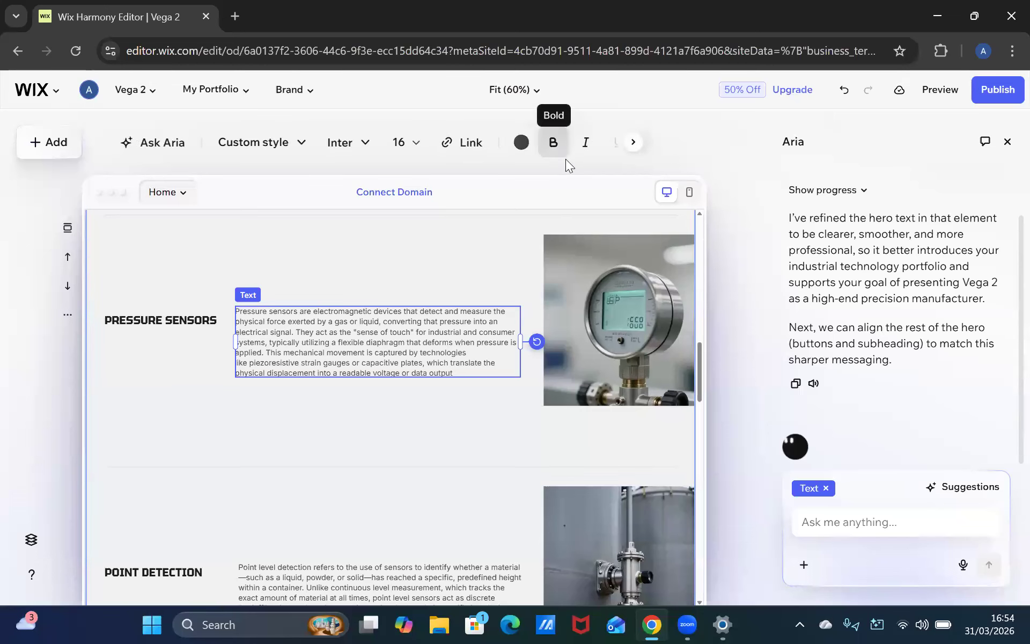
click(555, 150)
scroll(476, 363, down, 3)
click(452, 378)
click(553, 152)
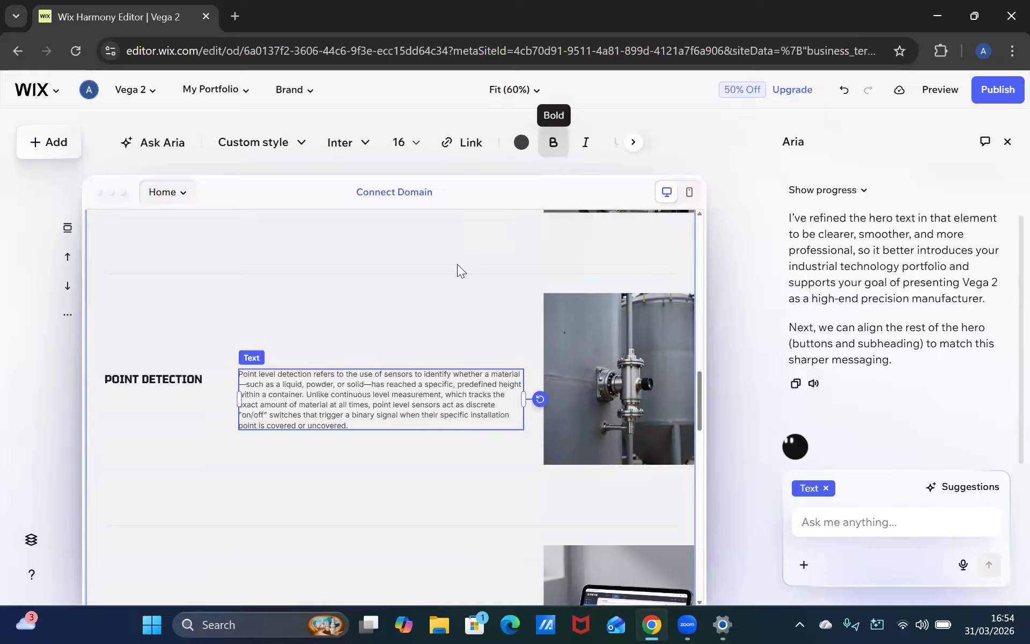
scroll(397, 515, down, 3)
click(371, 473)
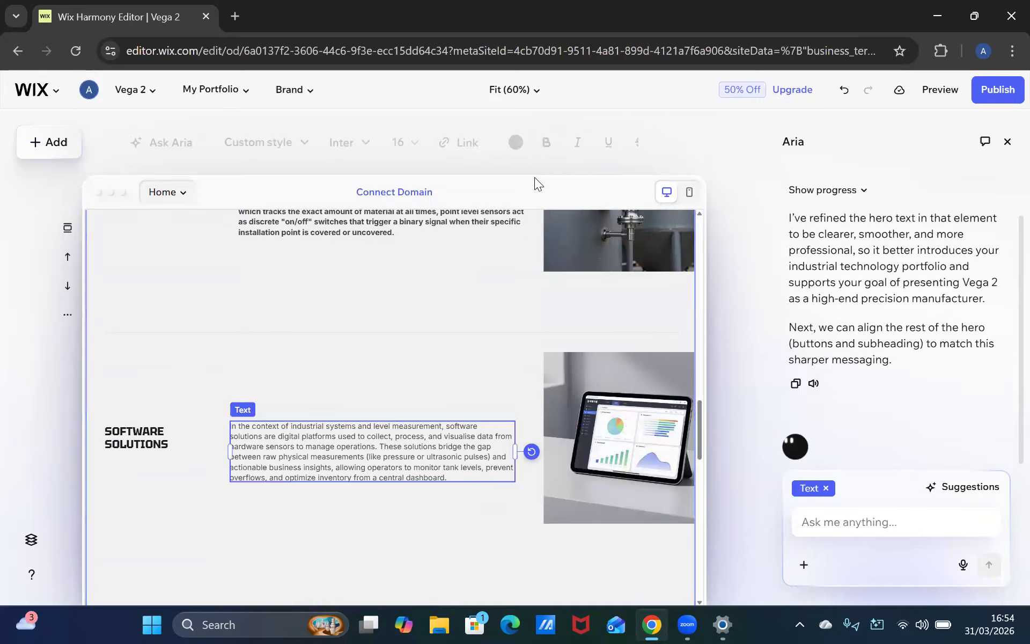
click(554, 146)
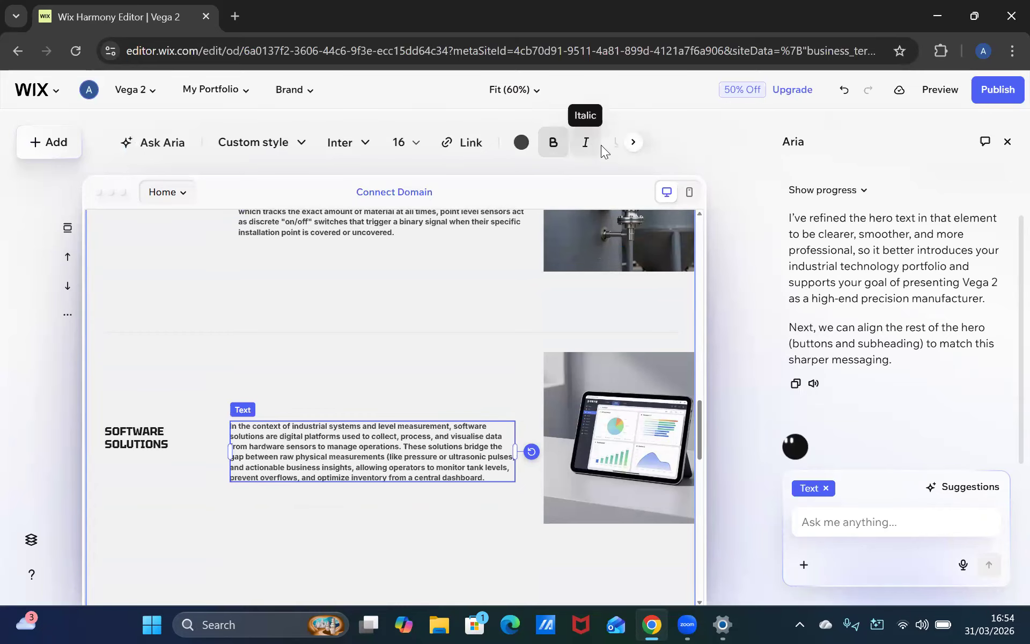
Make the Software Solutions, Point Detection, Pressure Sensors and Level Measurement descriptions italic
click(583, 153)
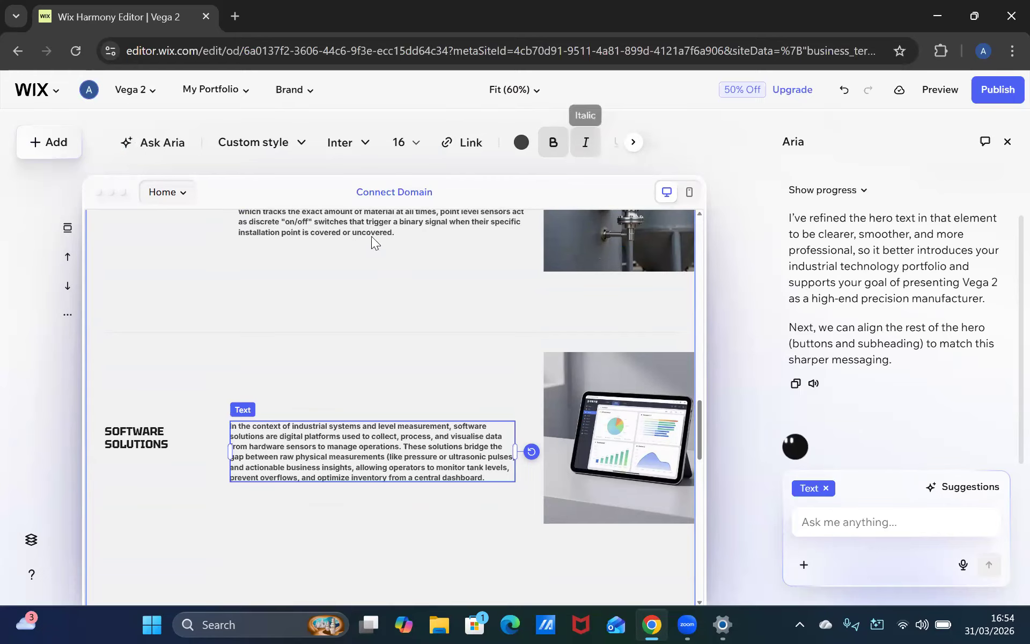
click(399, 232)
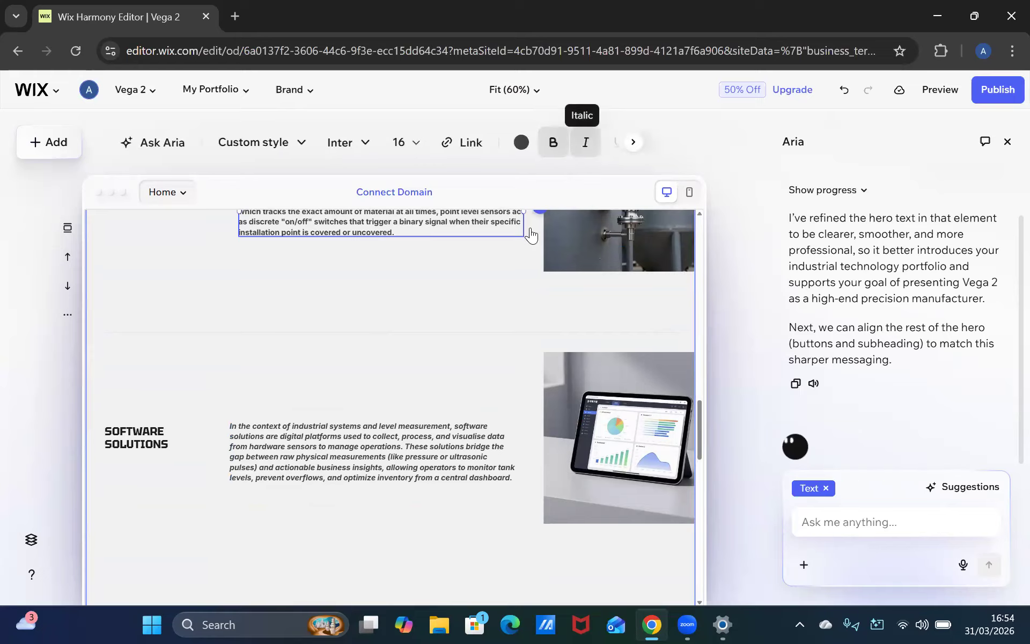
scroll(429, 363, up, 5)
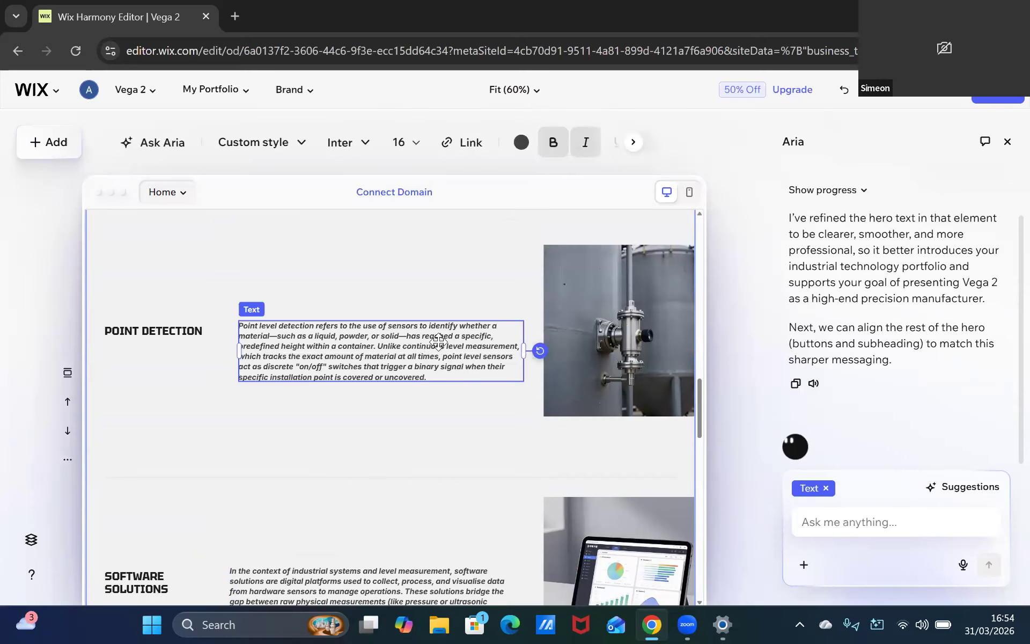
click(447, 337)
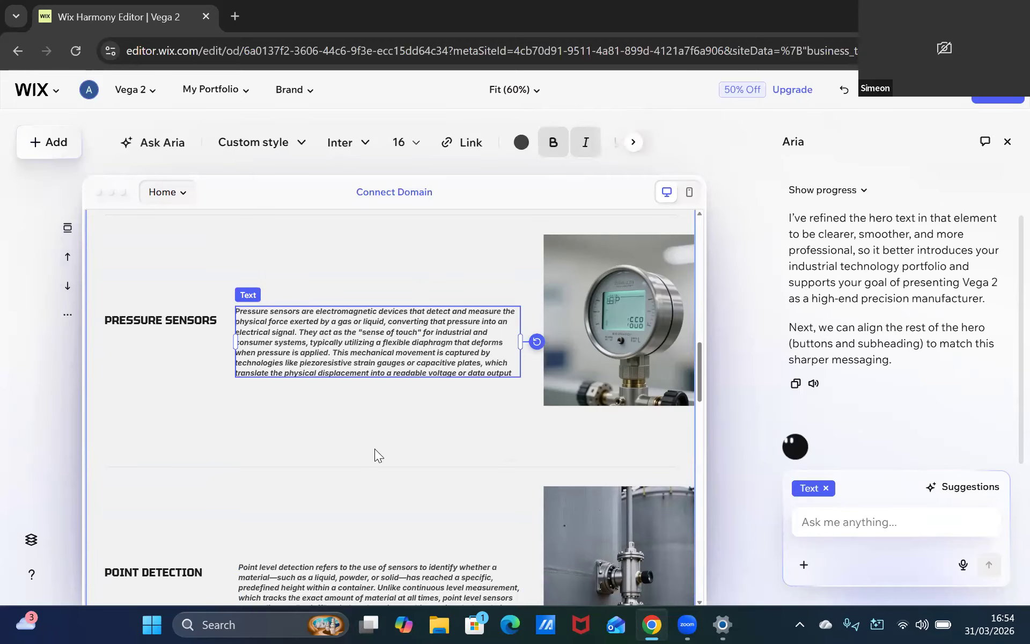
scroll(408, 436, up, 3)
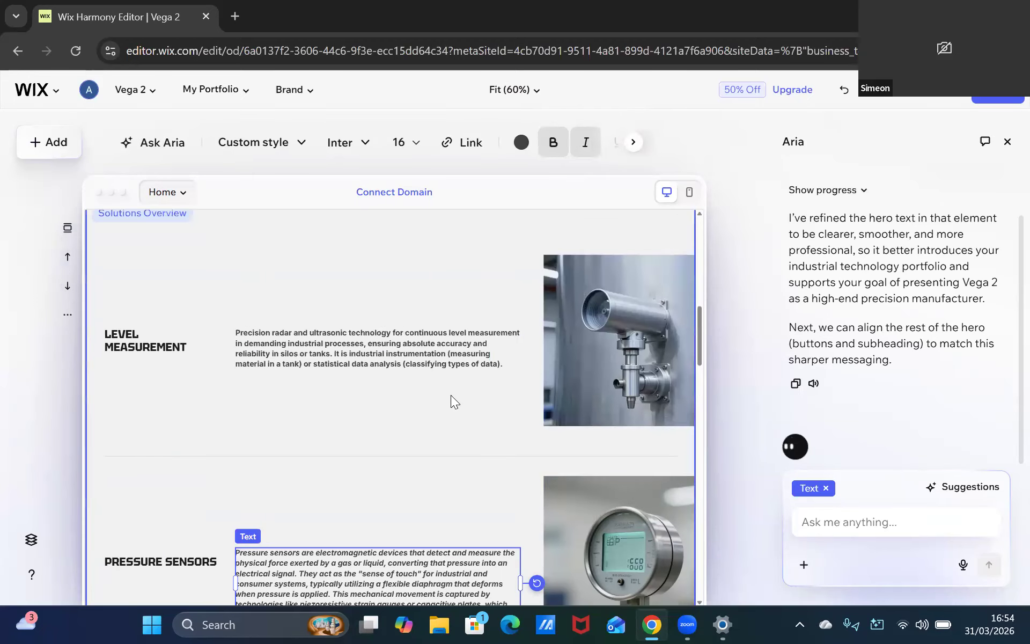
click(478, 342)
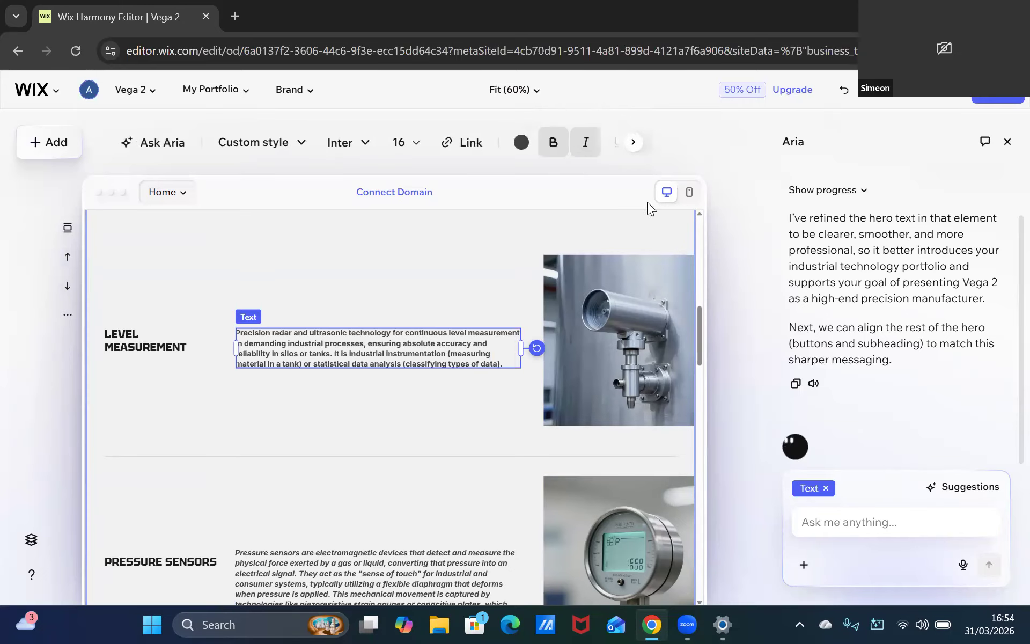
Switch to Excel, open the recent excel class workbook and close the Document Recovery pane
click(152, 624)
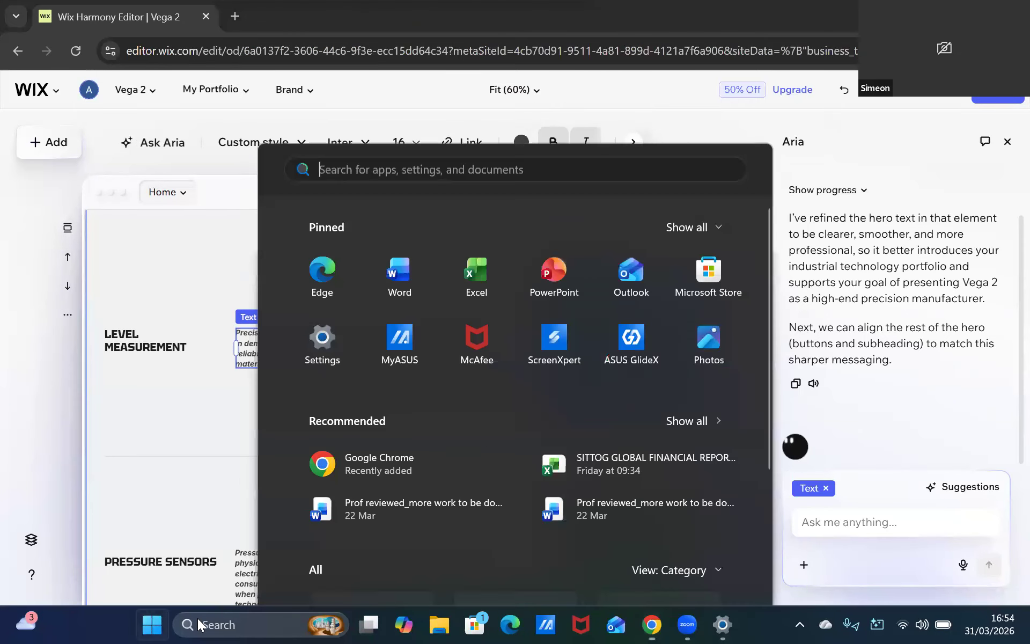
text(excel)
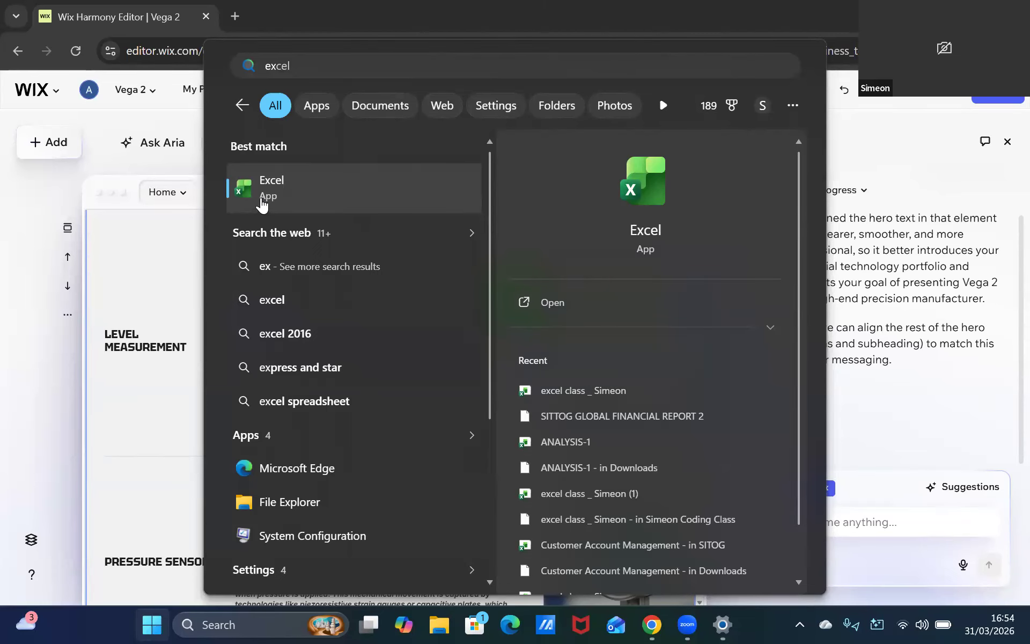
click(416, 172)
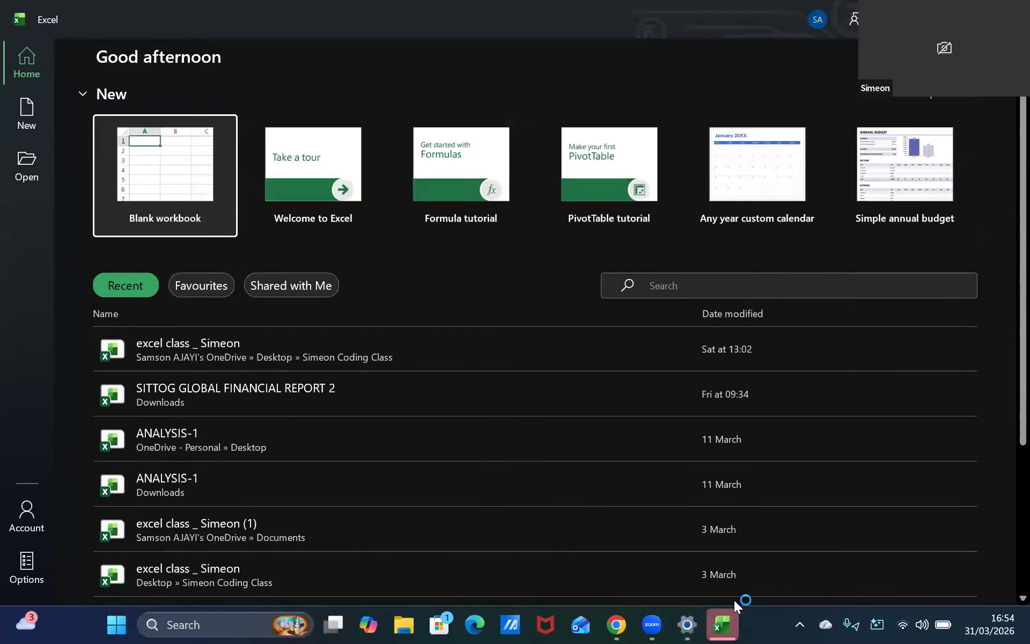
click(262, 359)
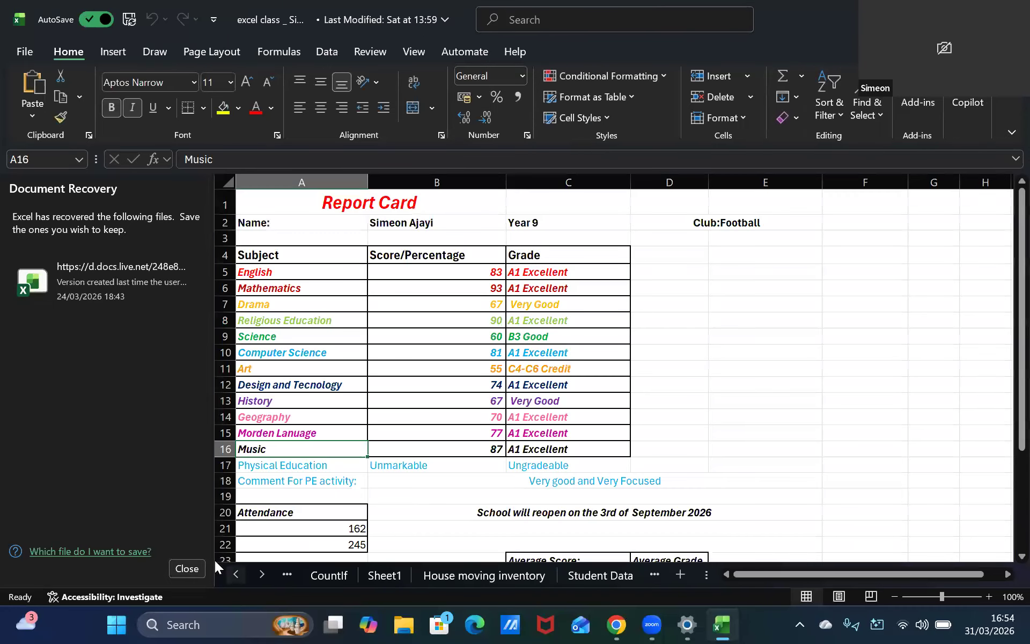
click(187, 569)
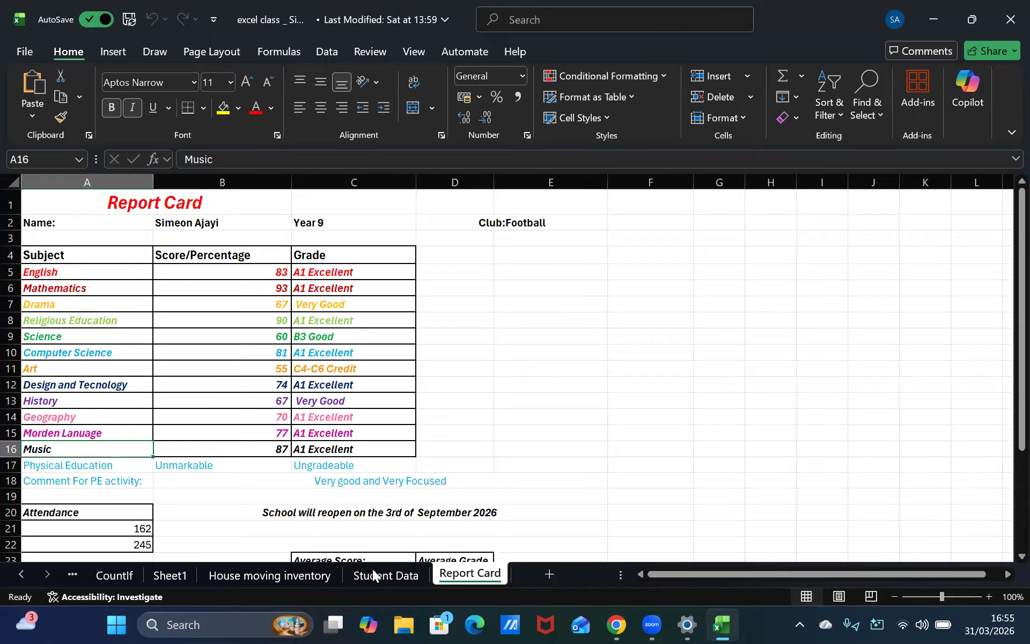
click(114, 52)
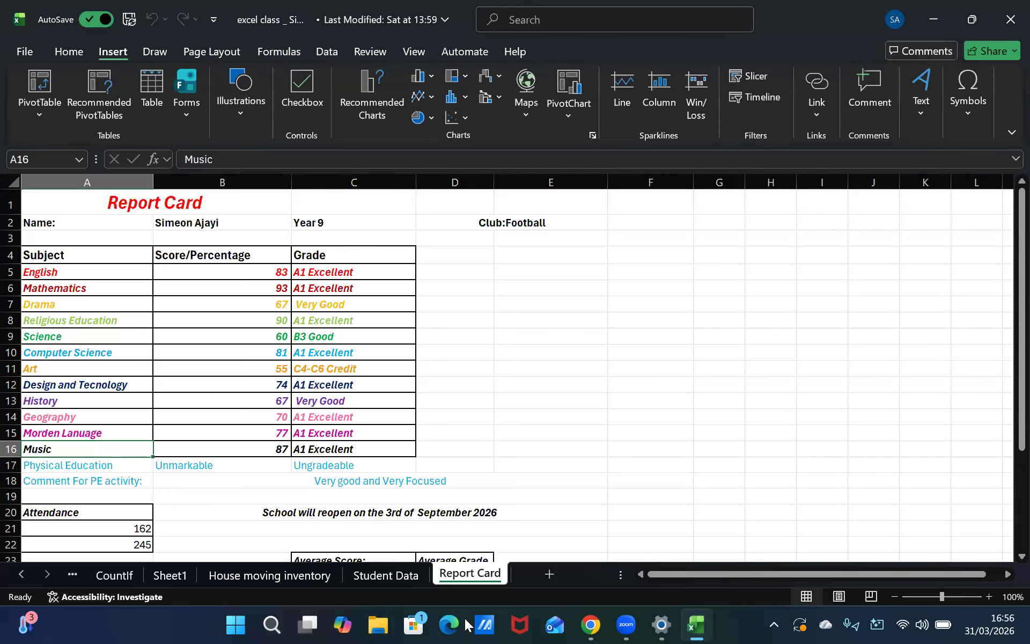
click(25, 621)
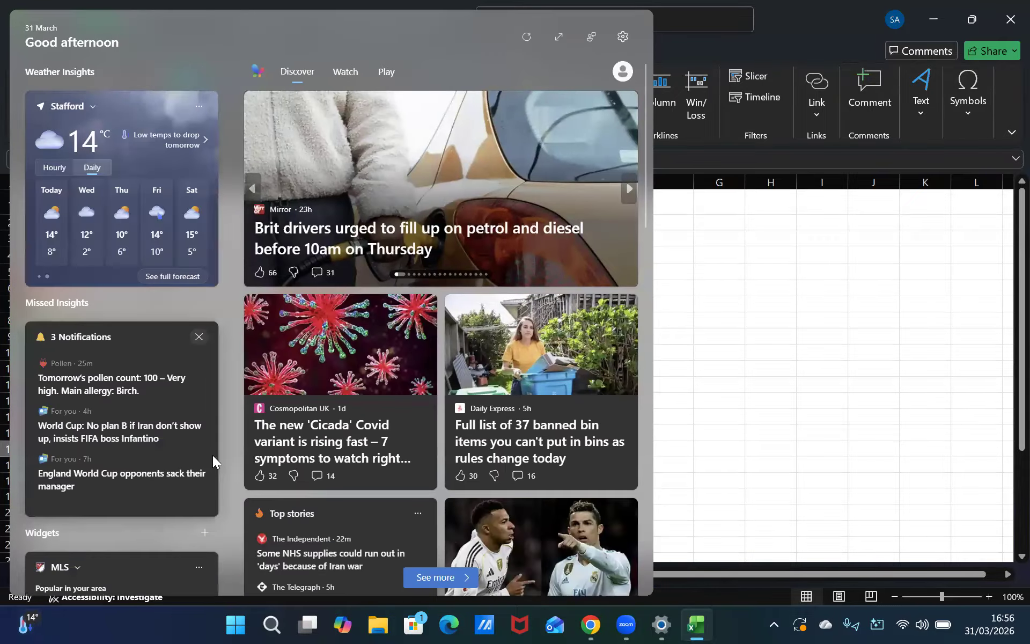
click(713, 394)
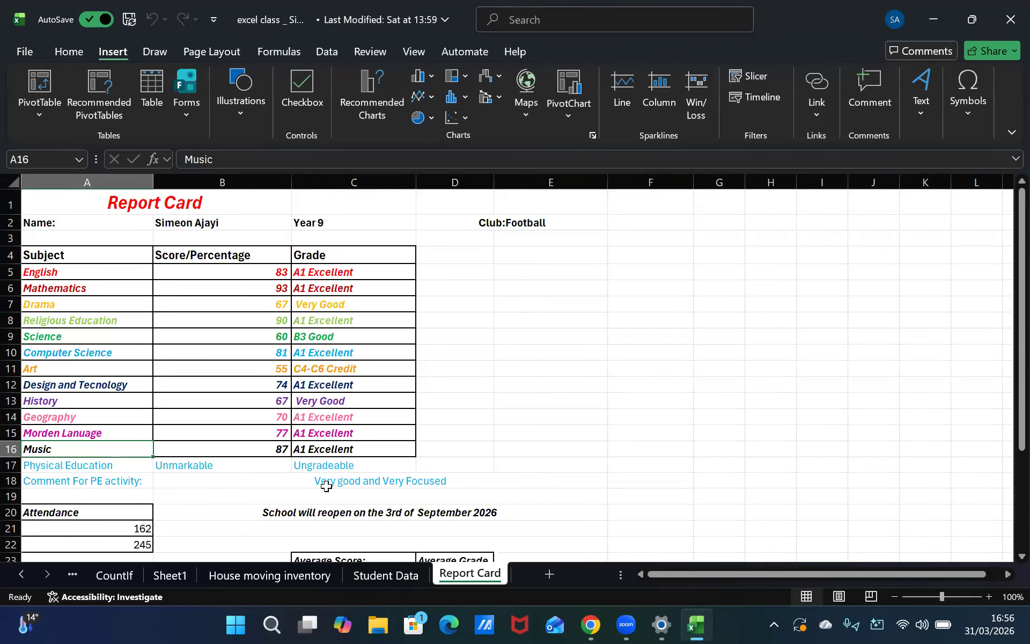
Select the Subject and Score/Percentage cells from row 4 down to Music in row 16
drag(496, 280, 522, 315)
click(242, 304)
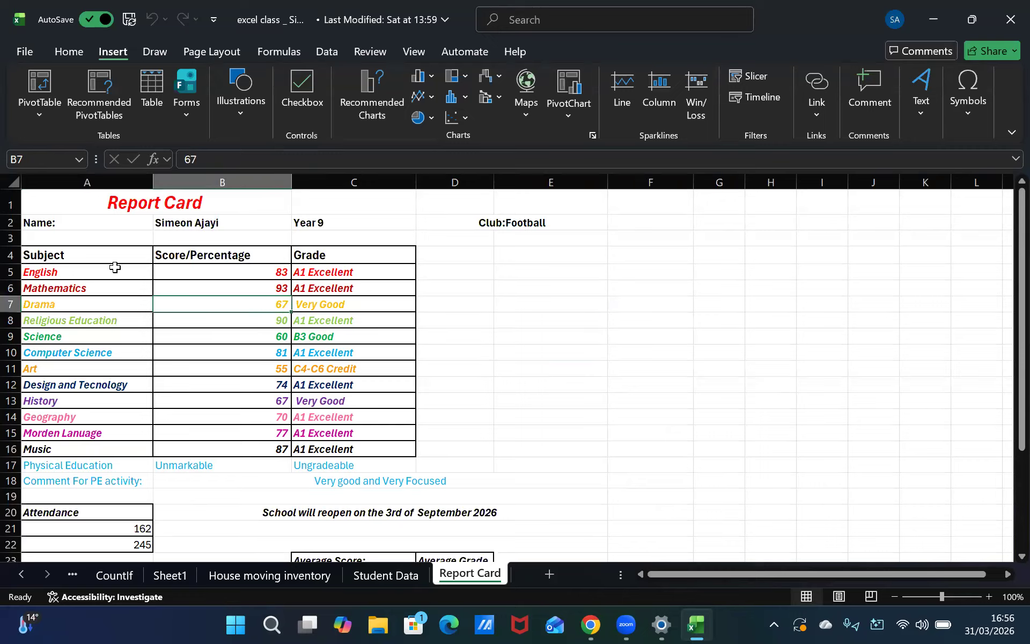
click(77, 256)
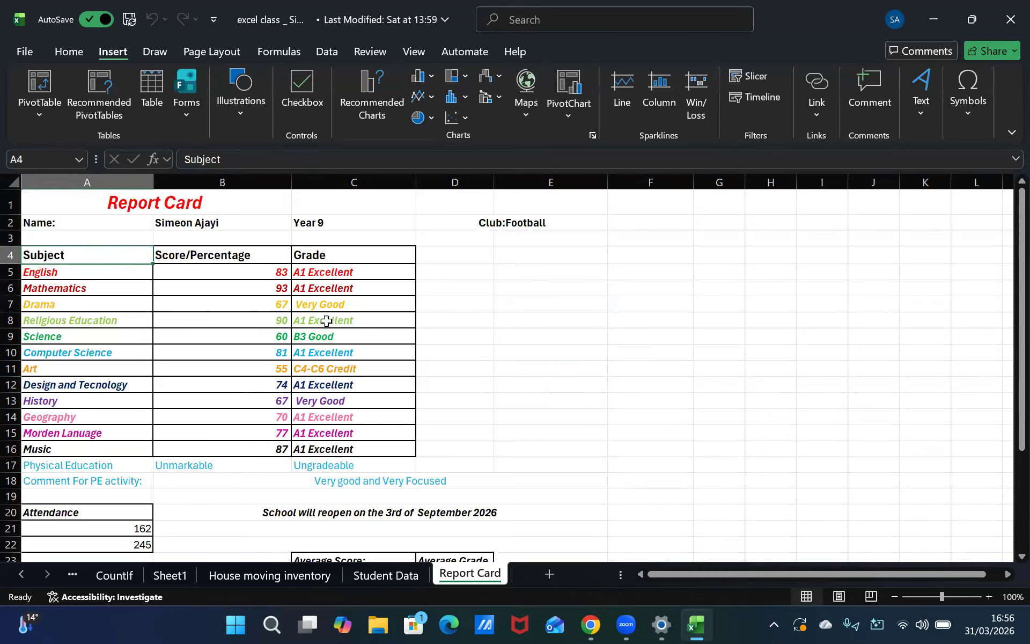
key(shift+Right)
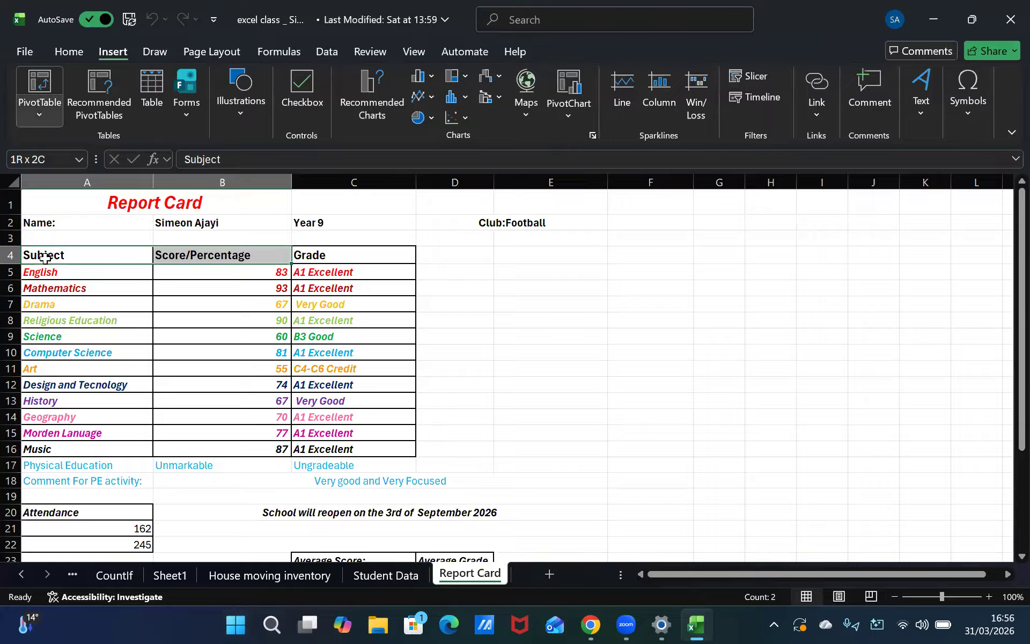
click(86, 248)
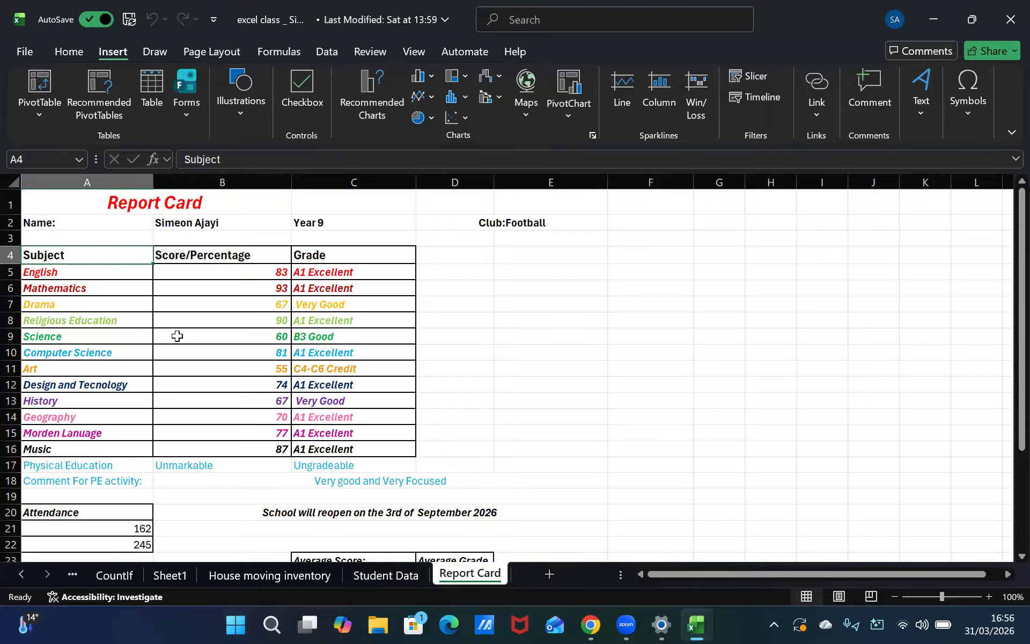
ctrl+click(250, 447)
drag(167, 430, 257, 316)
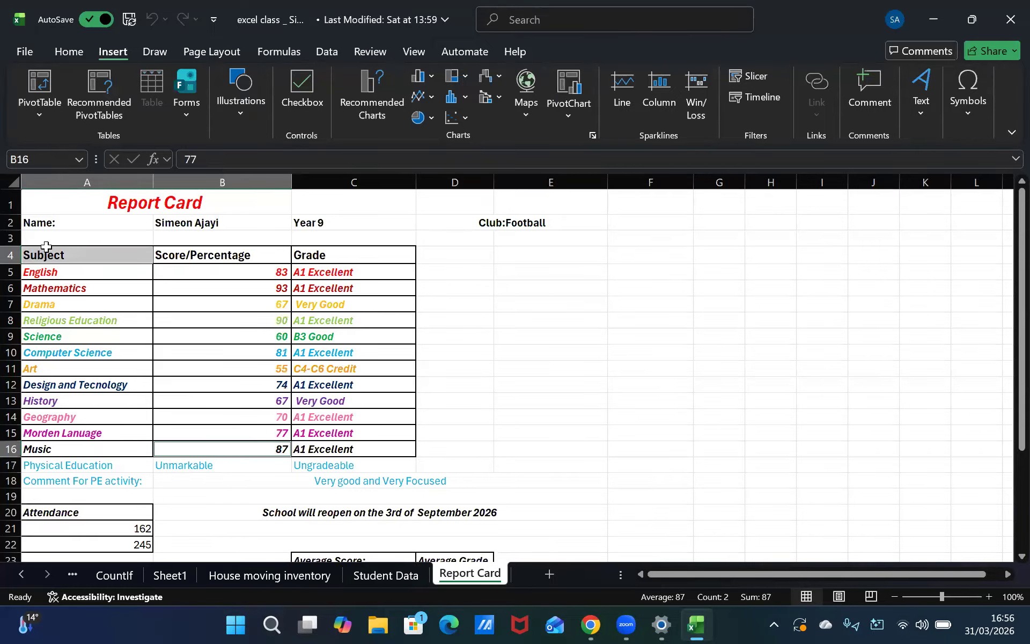
click(88, 240)
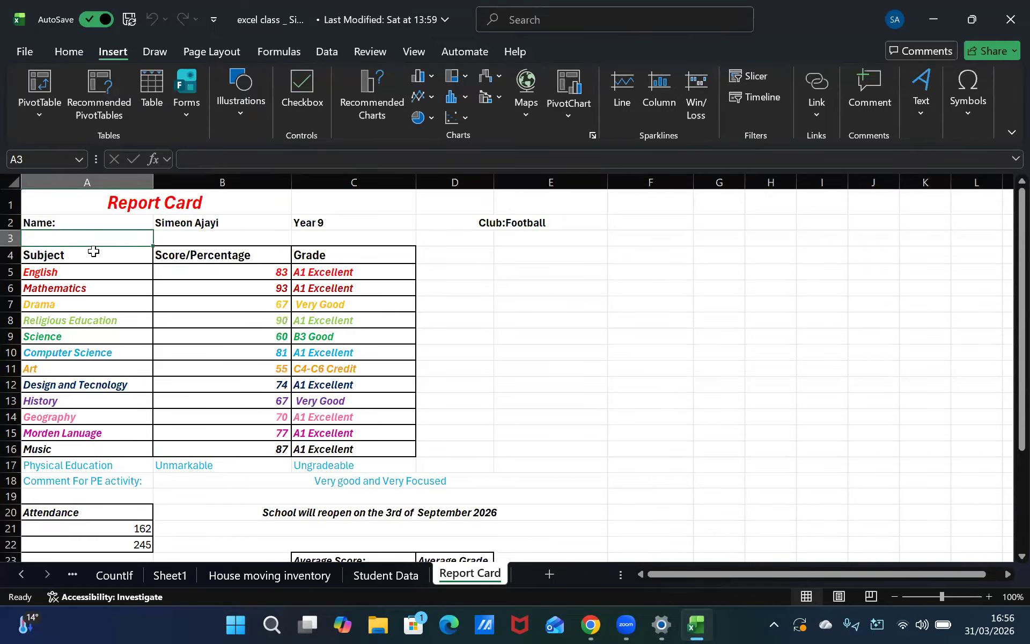
click(90, 256)
drag(89, 256, 121, 261)
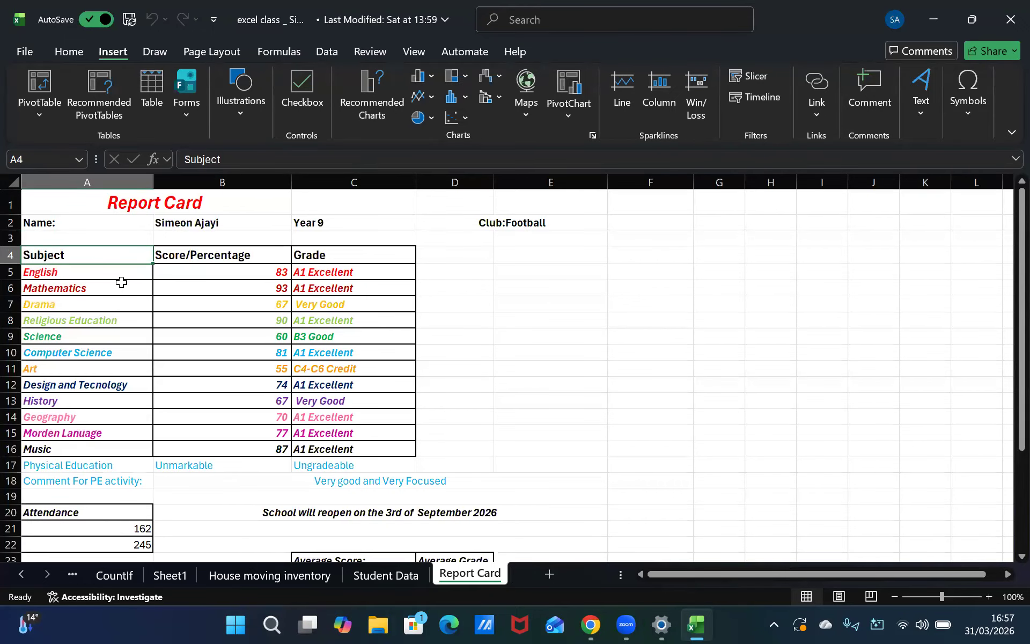
ctrl+click(101, 288)
ctrl+click(109, 309)
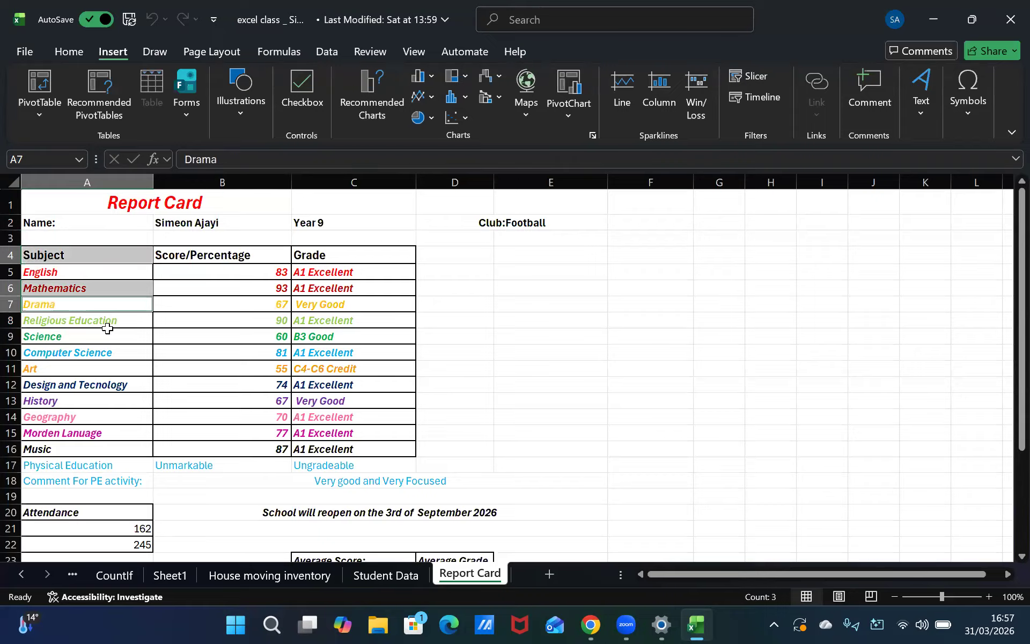
ctrl+click(148, 334)
ctrl+click(102, 273)
ctrl+click(103, 322)
ctrl+click(93, 335)
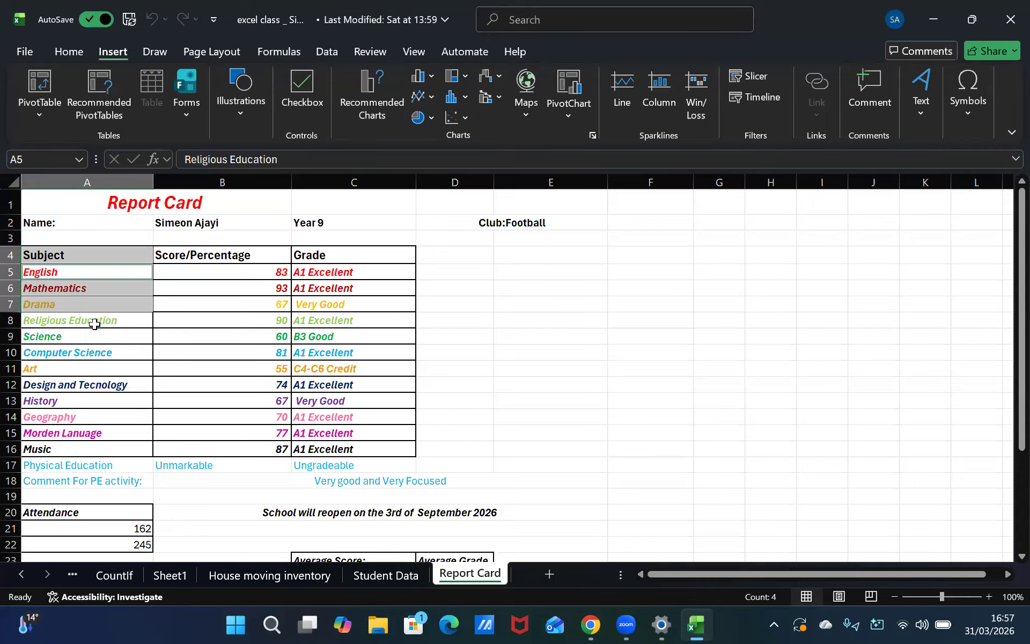
ctrl+click(90, 322)
click(155, 384)
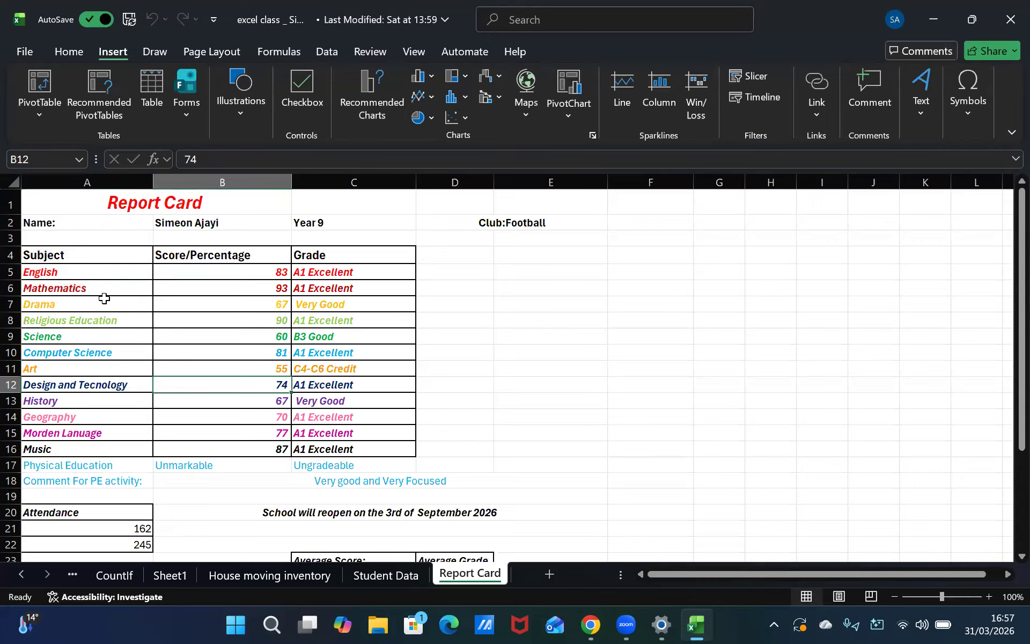
ctrl+click(102, 258)
click(110, 265)
double_click(99, 255)
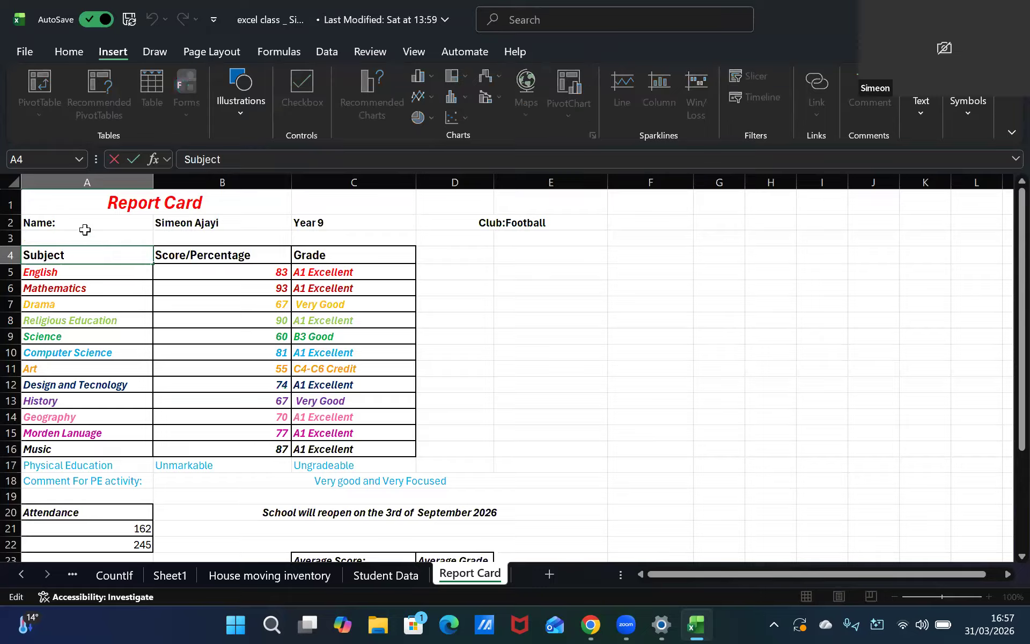
drag(102, 258, 258, 442)
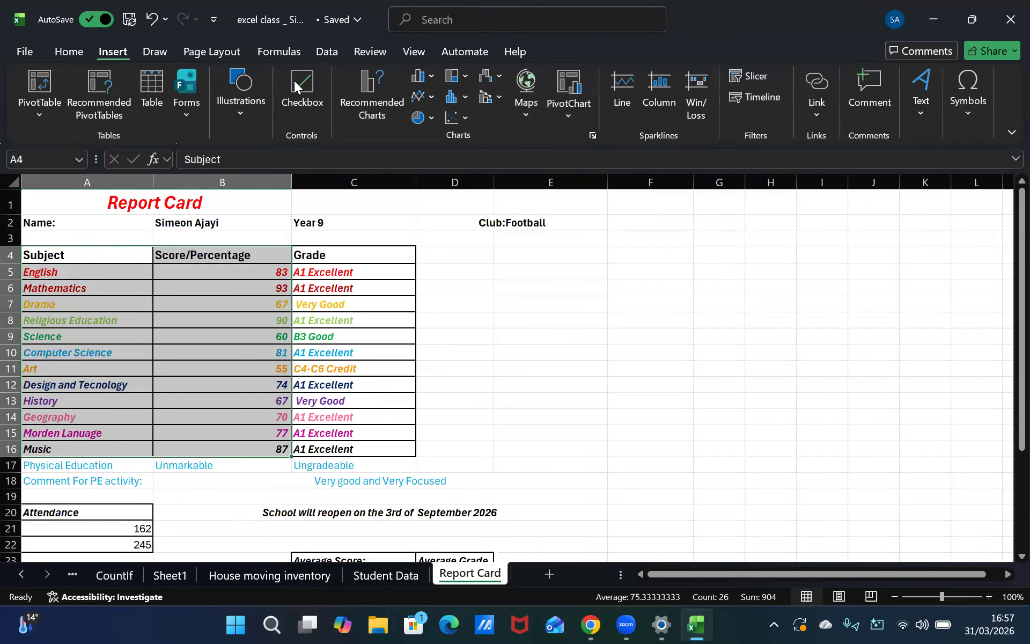
Insert a Funnel chart from Recommended Charts and move it beside the table next to the Grade column
click(371, 100)
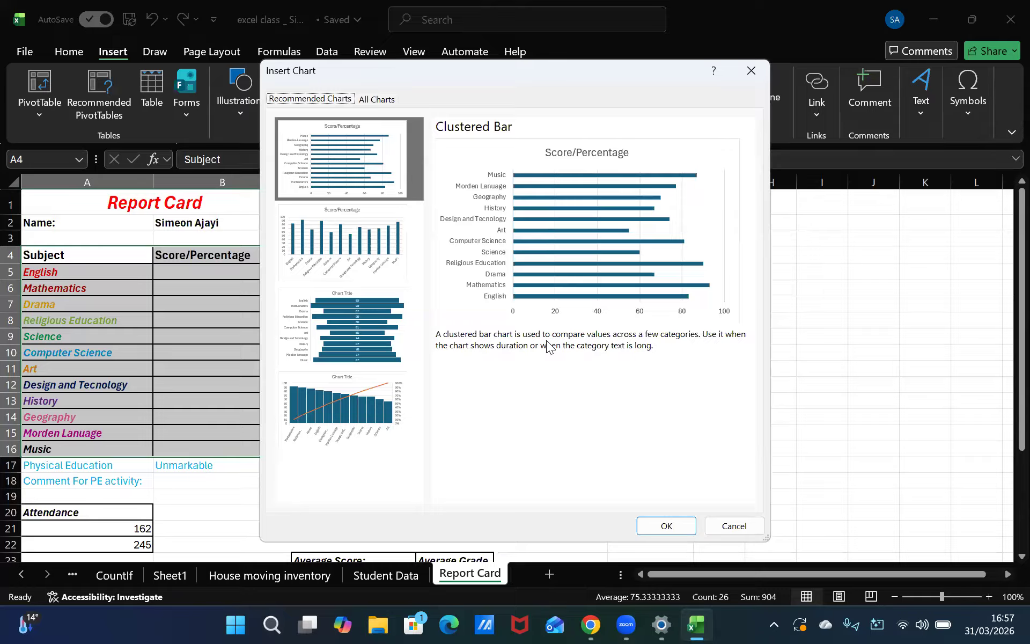
click(378, 252)
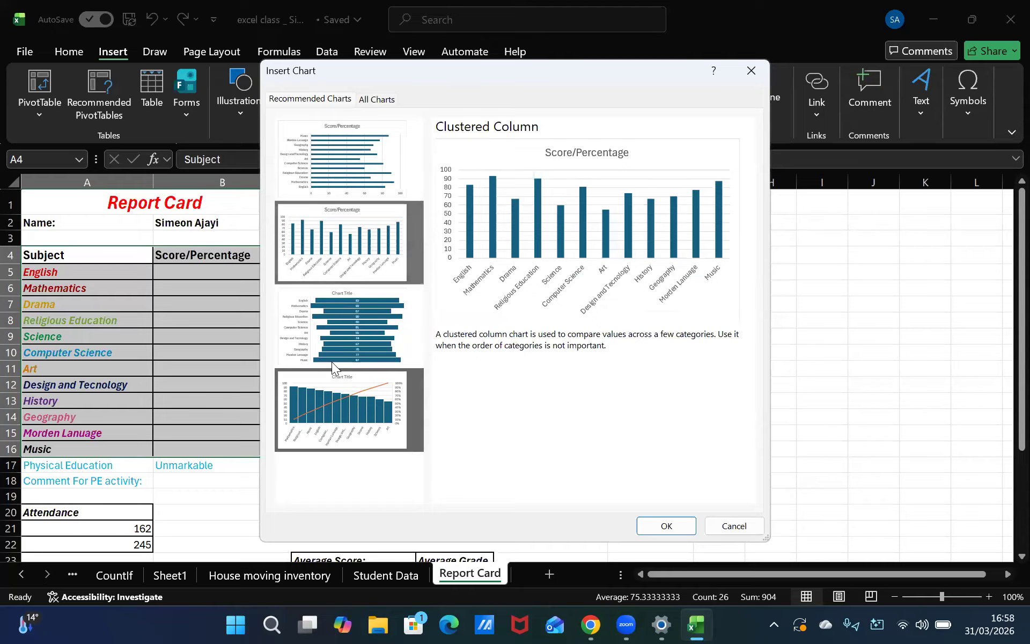
click(353, 396)
click(375, 348)
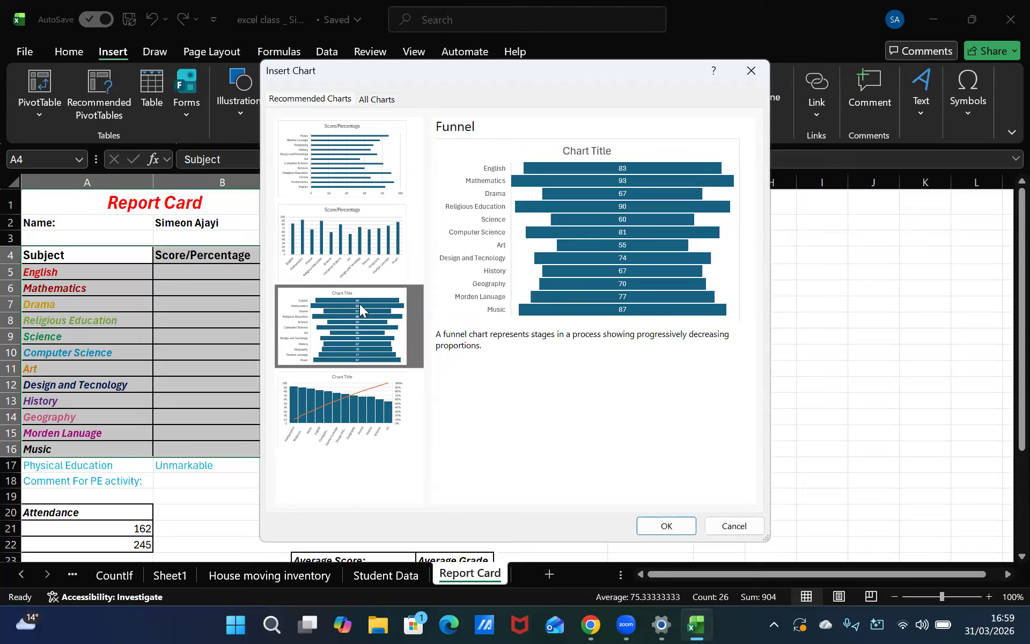
click(383, 313)
click(659, 528)
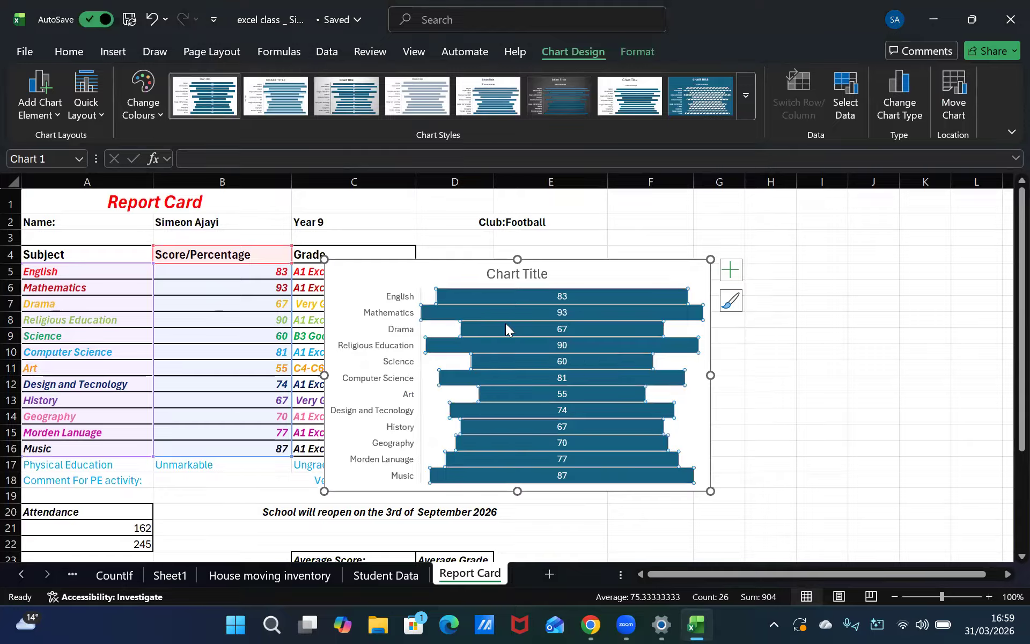
drag(454, 271, 549, 243)
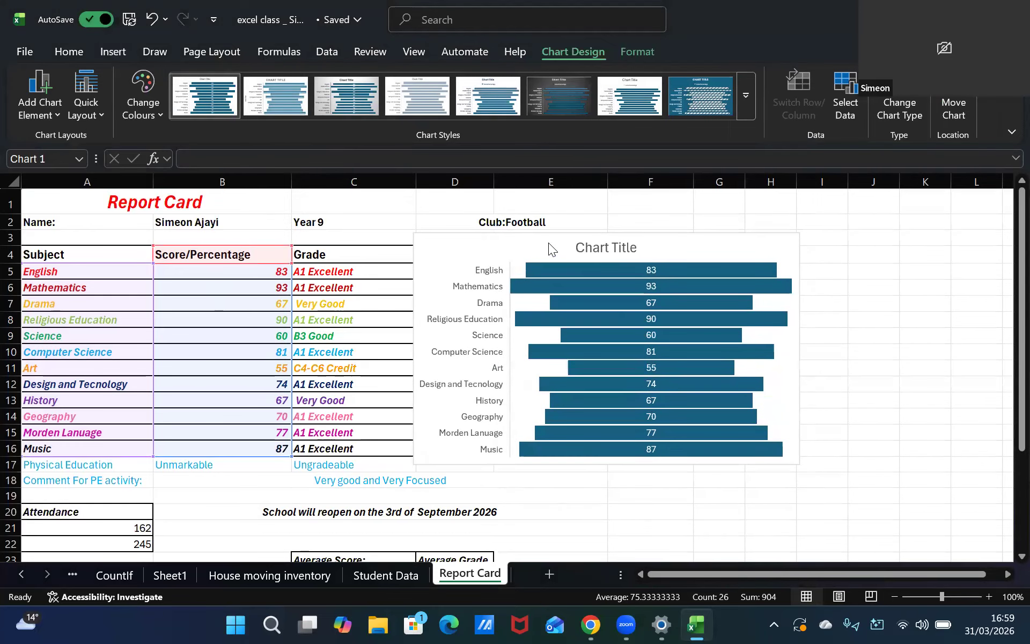
click(904, 431)
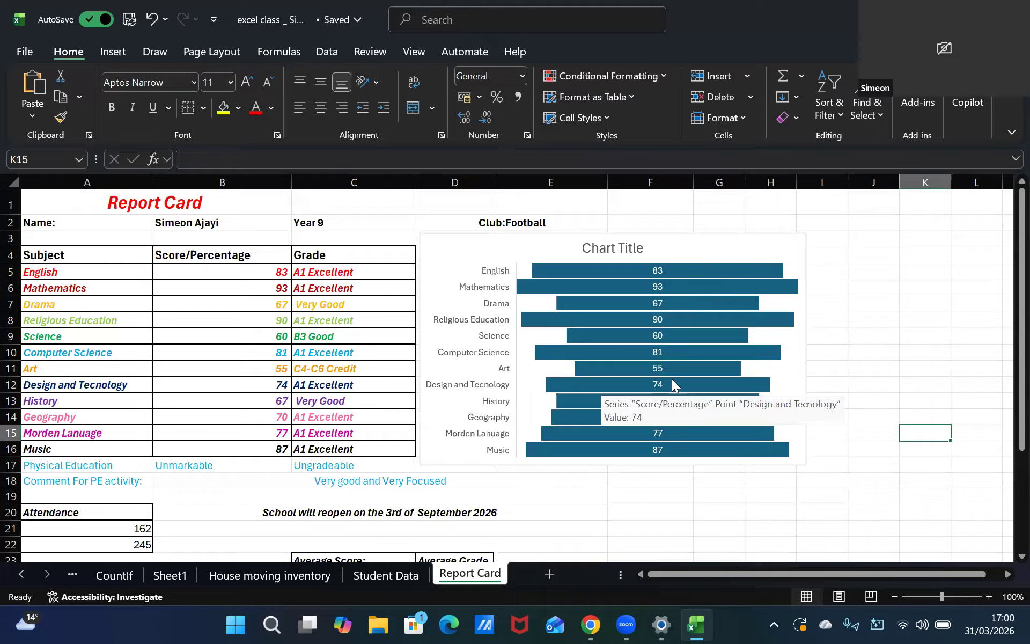
mouse_move(662, 331)
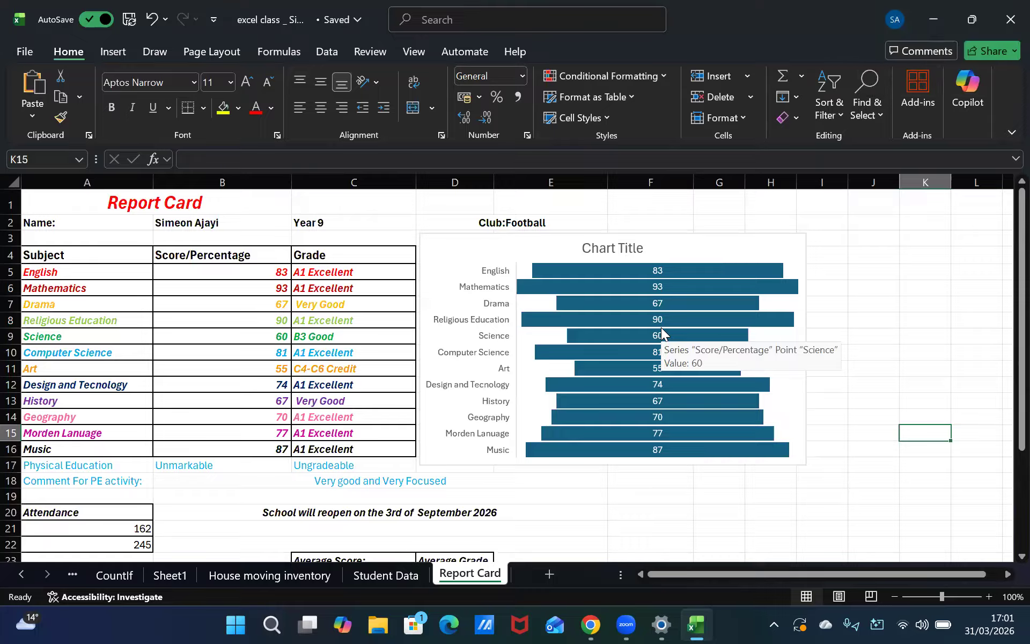
click(280, 418)
double_click(247, 402)
drag(249, 403, 314, 418)
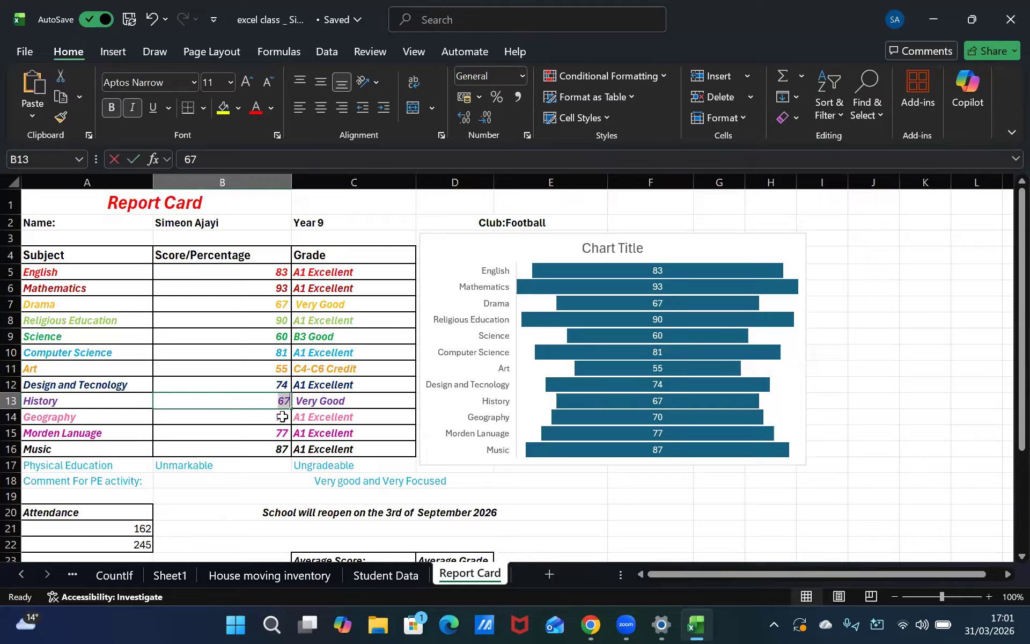
click(553, 426)
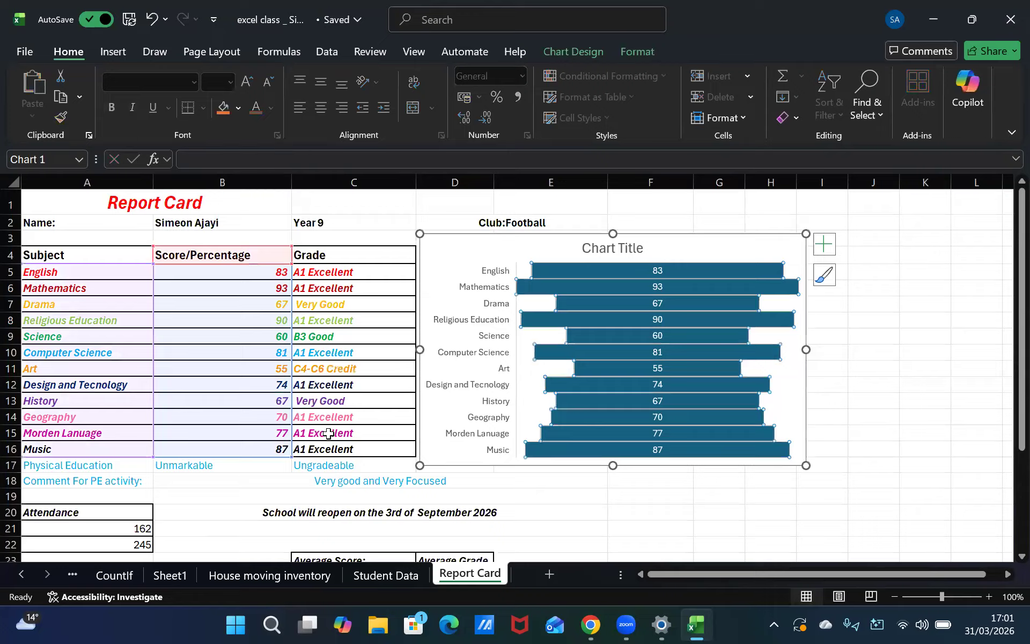
click(977, 427)
drag(874, 386, 872, 401)
drag(924, 481, 717, 510)
click(647, 498)
click(597, 497)
click(590, 513)
click(822, 481)
drag(872, 465, 883, 450)
click(927, 417)
click(974, 385)
click(907, 378)
drag(875, 388, 870, 402)
right_click(755, 530)
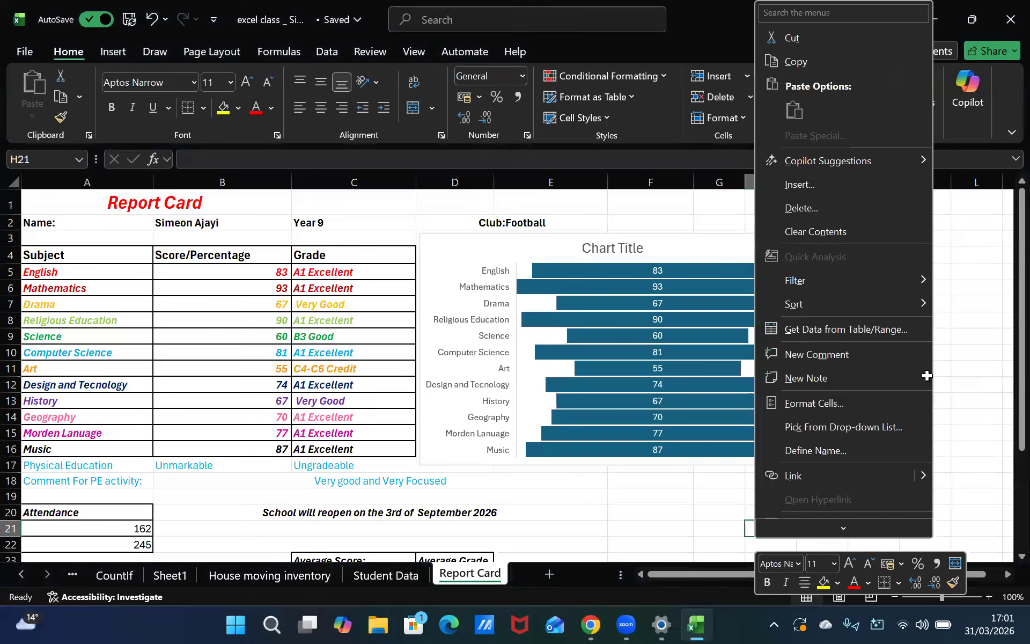
click(928, 375)
right_click(767, 481)
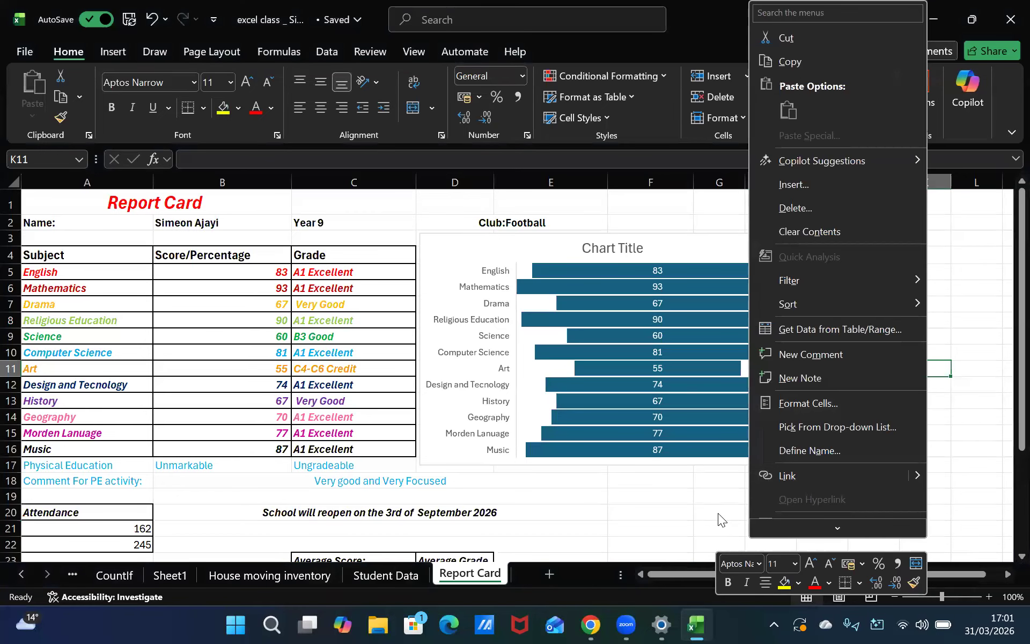
click(982, 371)
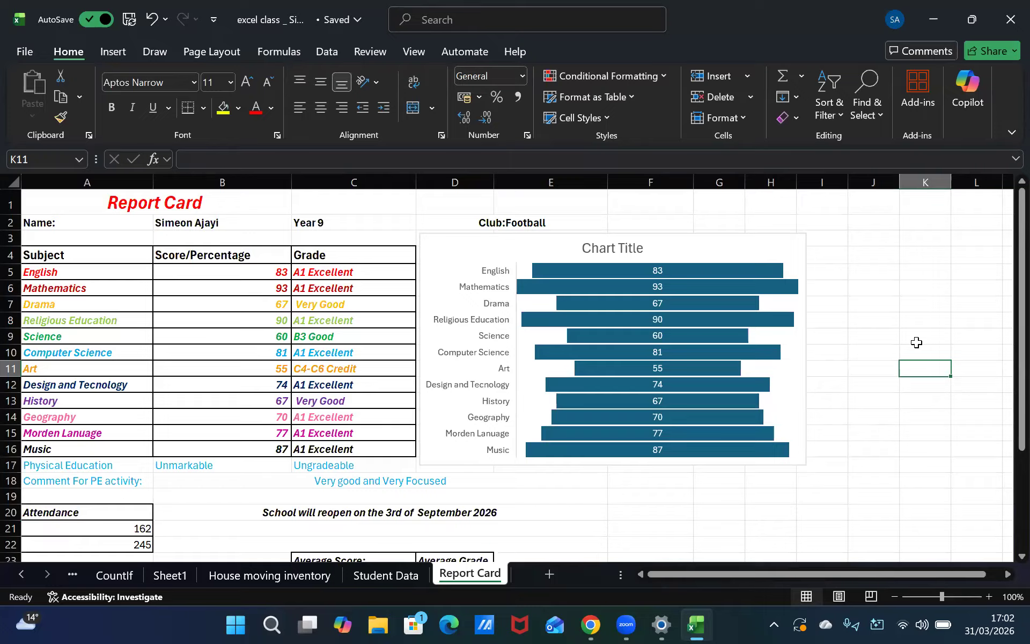
key(XF86AudioRaiseVolume)
key(XF86AudioLowerVolume)
key(XF86AudioRaiseVolume)
key(XF86AudioRaiseVolume)
key(XF86AudioRaiseVolume)
key(XF86AudioRaiseVolume)
key(XF86AudioRaiseVolume)
key(XF86AudioRaiseVolume)
key(XF86AudioRaiseVolume)
key(XF86AudioRaiseVolume)
key(XF86AudioRaiseVolume)
key(XF86AudioRaiseVolume)
key(XF86AudioRaiseVolume)
key(XF86AudioRaiseVolume)
key(XF86AudioRaiseVolume)
key(XF86AudioRaiseVolume)
key(XF86AudioRaiseVolume)
key(XF86AudioRaiseVolume)
key(XF86AudioRaiseVolume)
key(XF86AudioRaiseVolume)
key(XF86AudioRaiseVolume)
key(XF86AudioRaiseVolume)
key(XF86AudioRaiseVolume)
key(XF86AudioRaiseVolume)
key(XF86AudioRaiseVolume)
key(XF86AudioRaiseVolume)
key(XF86AudioRaiseVolume)
key(XF86AudioRaiseVolume)
key(XF86AudioRaiseVolume)
key(XF86AudioRaiseVolume)
key(XF86AudioRaiseVolume)
key(XF86AudioRaiseVolume)
key(XF86AudioRaiseVolume)
key(XF86AudioRaiseVolume)
key(XF86AudioRaiseVolume)
key(XF86AudioRaiseVolume)
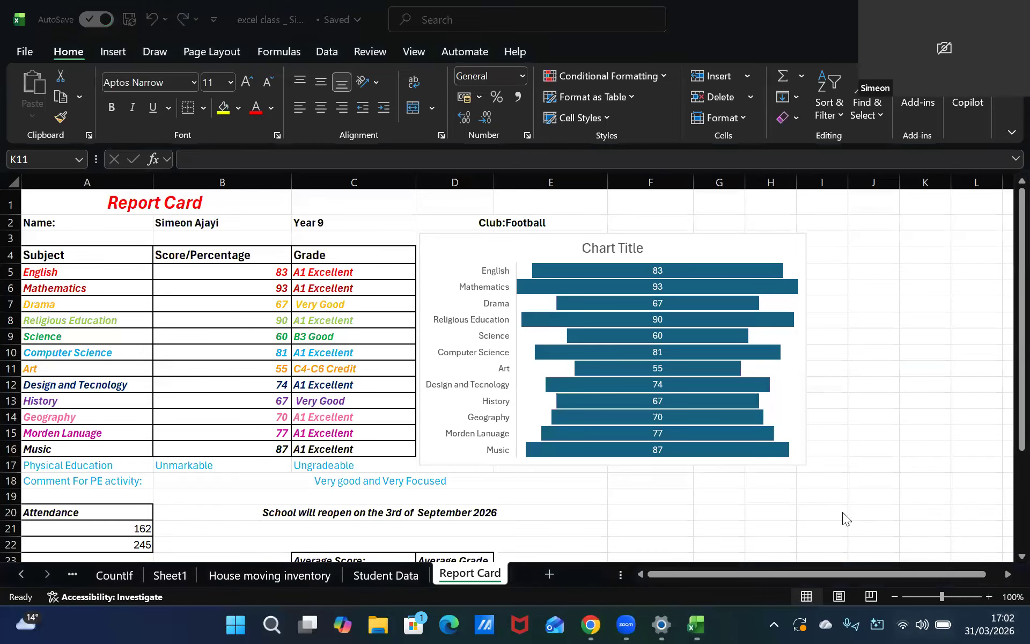
key(super+a)
click(894, 330)
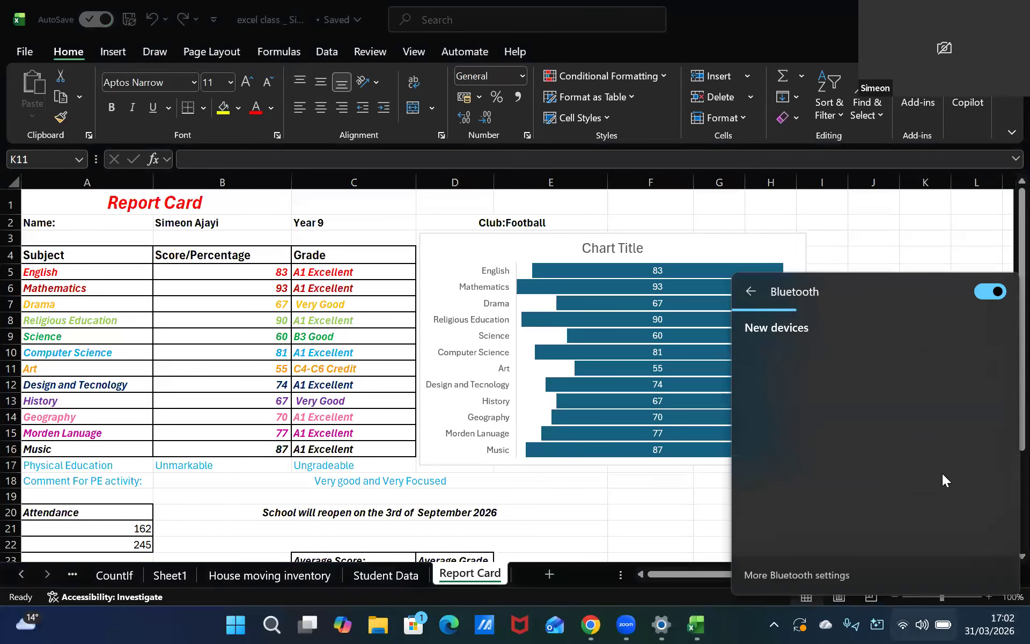
click(830, 371)
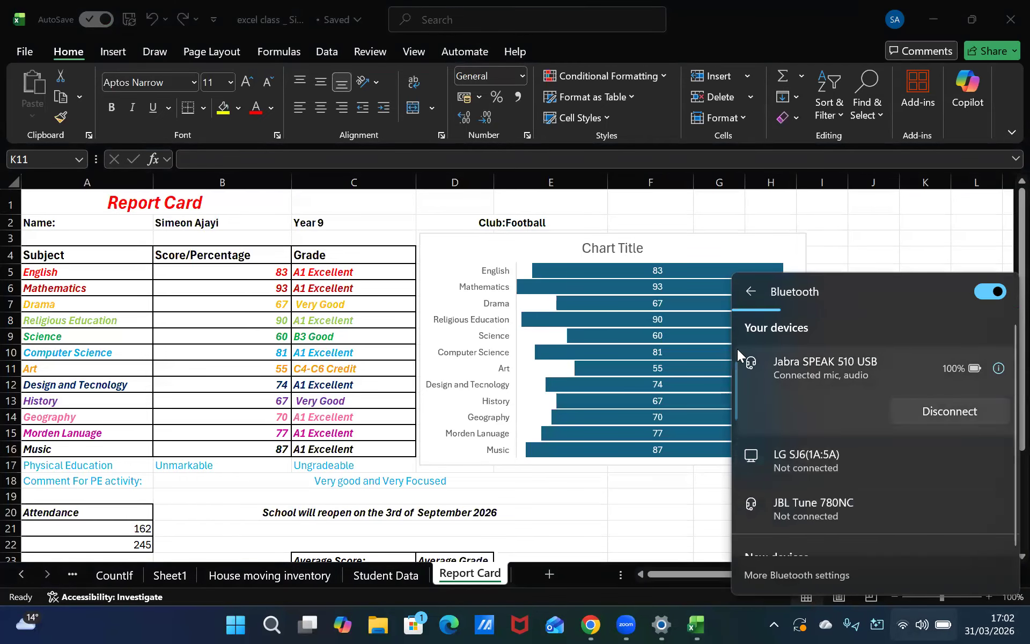
click(751, 292)
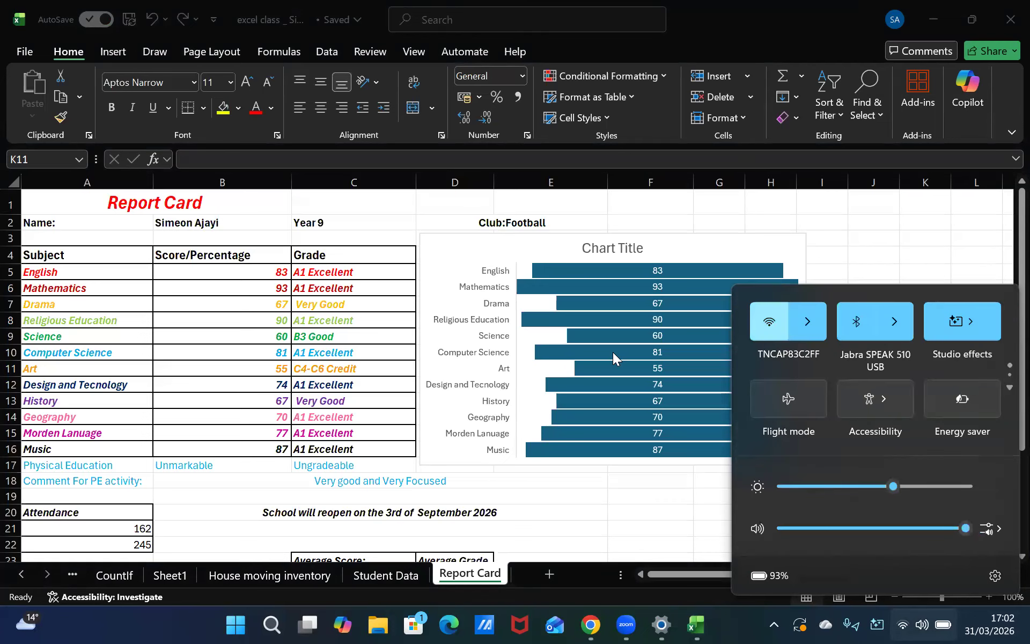
click(545, 484)
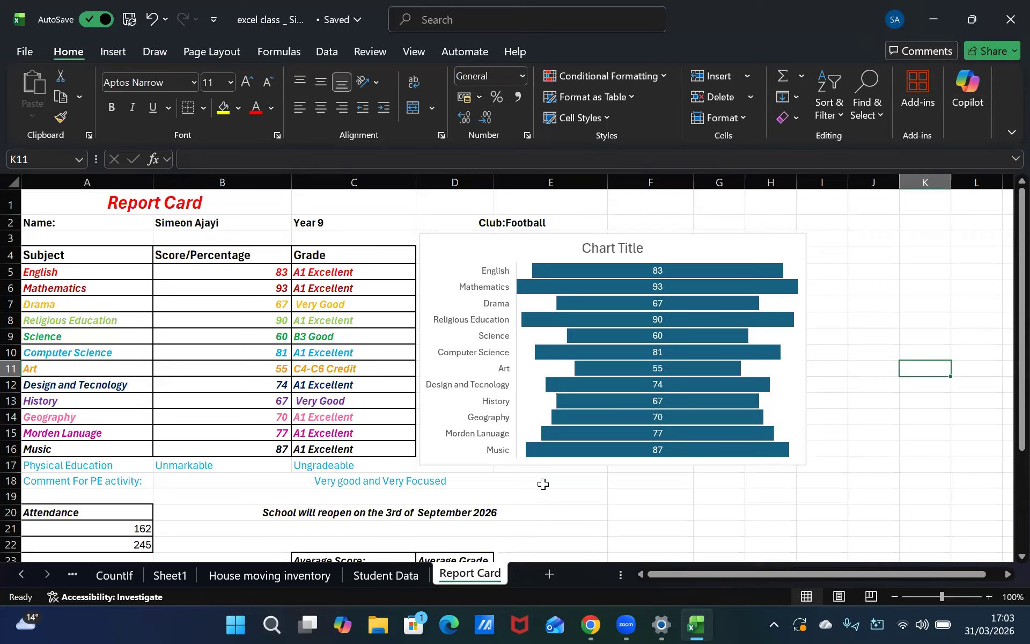
Move through the Report Card sheet to examine the Grade column formulas
drag(257, 481, 252, 483)
drag(155, 203, 21, 21)
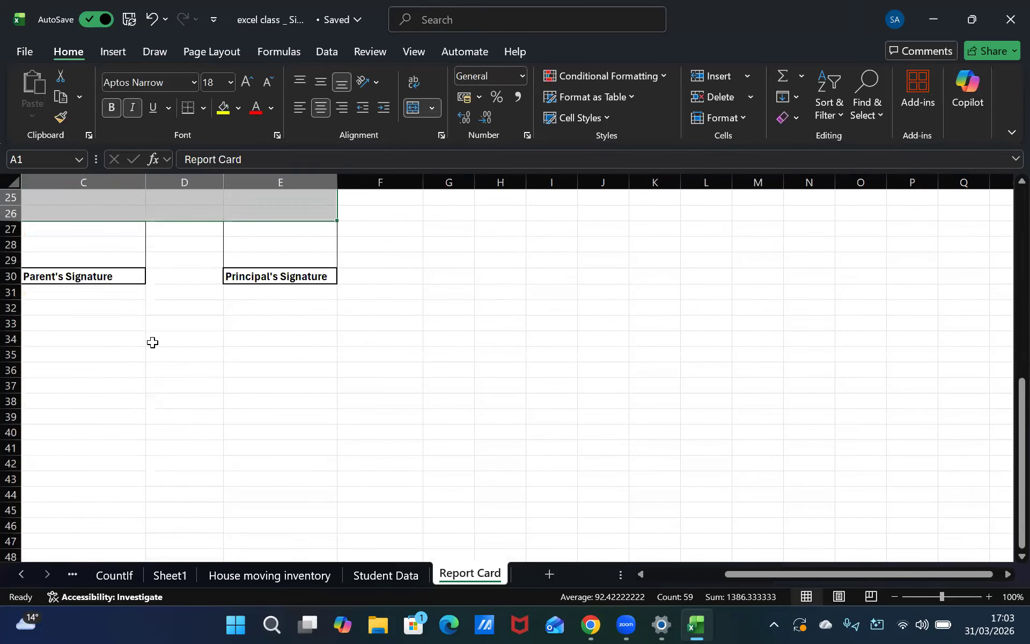
click(154, 322)
click(83, 197)
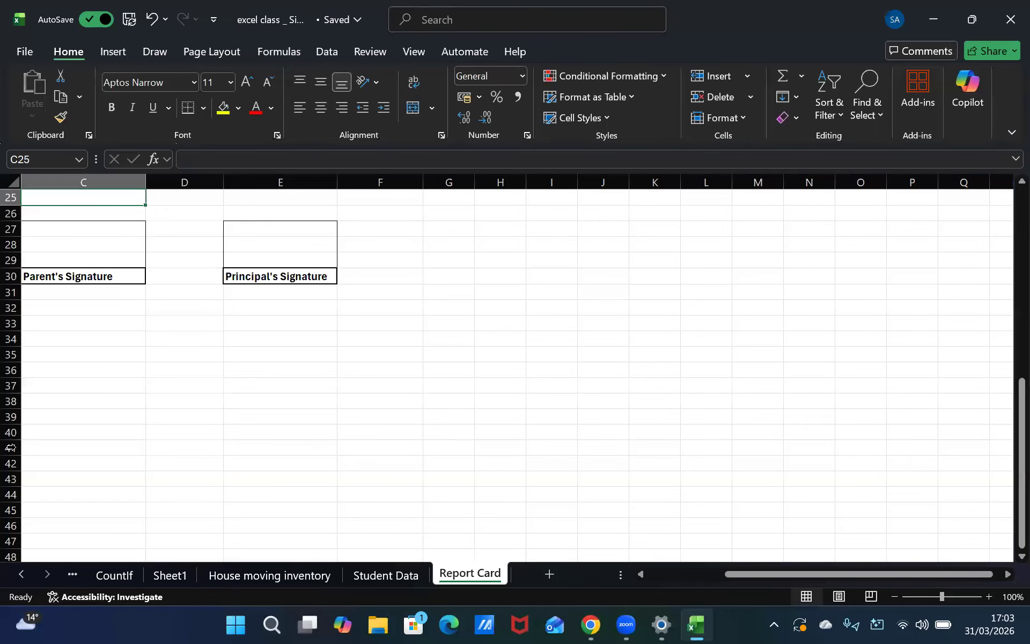
key(Up)
key(Up)
key(Up)
key(Up)
key(Up)
key(Up)
key(Up)
key(Up)
key(Up)
key(Up)
key(Up)
key(Up)
key(Up)
key(Up)
key(Up)
key(Up)
key(Up)
key(Up)
key(Up)
key(Up)
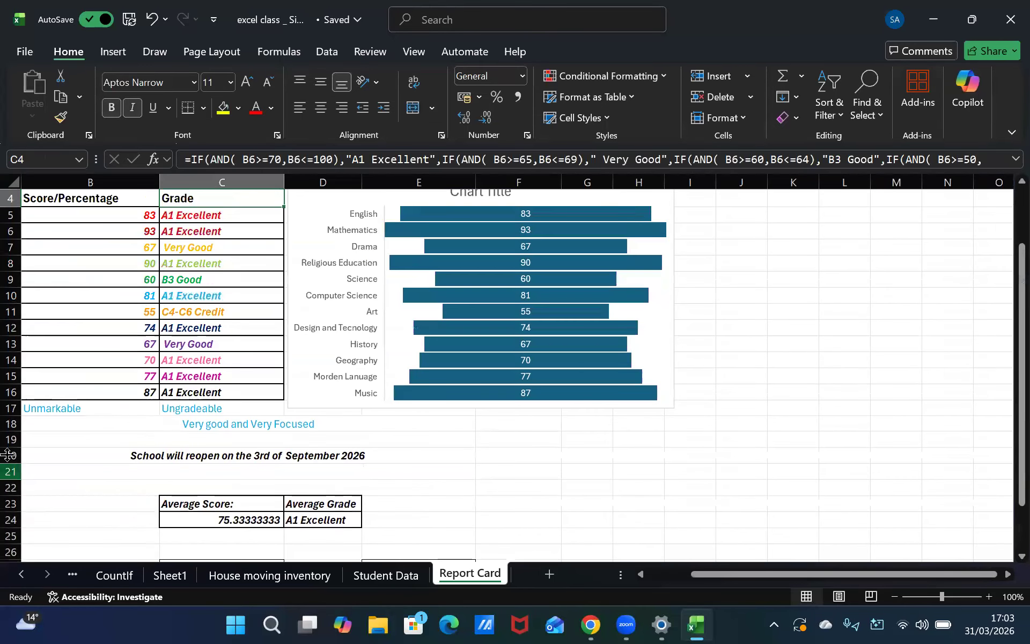
key(Up)
key(Up)
key(Up)
key(Left)
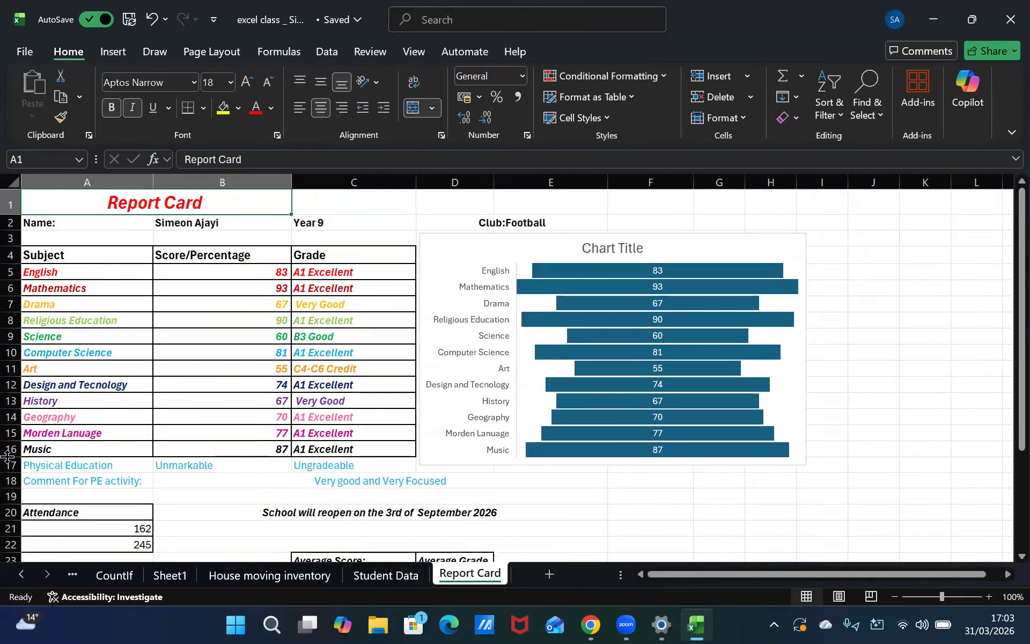
key(Down)
key(Down)
key(Down)
key(Right)
key(Down)
key(Down)
key(Down)
key(Down)
key(Down)
key(Down)
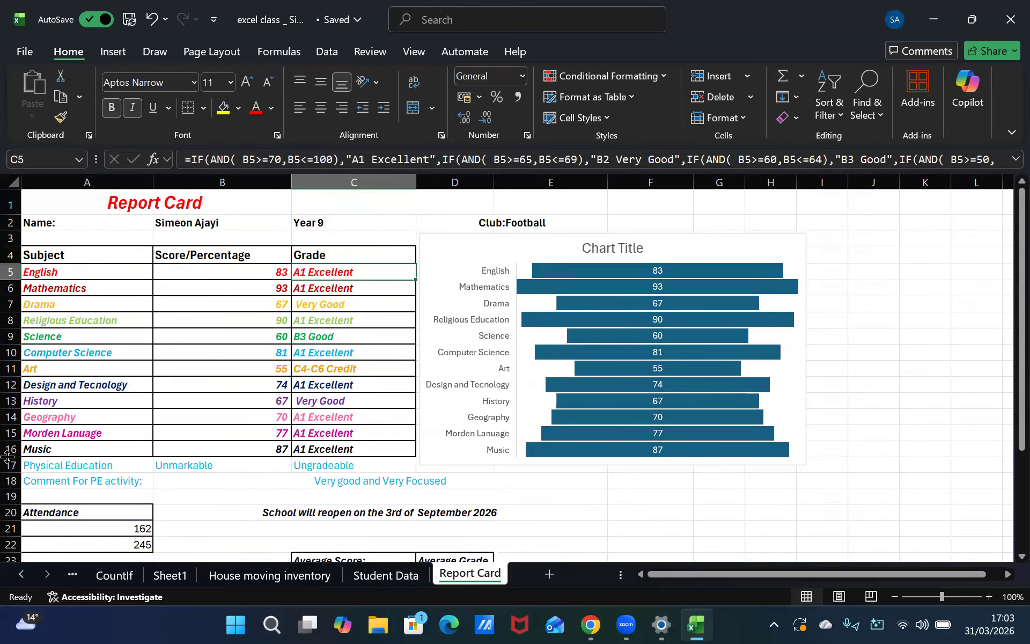
key(Right)
key(Down)
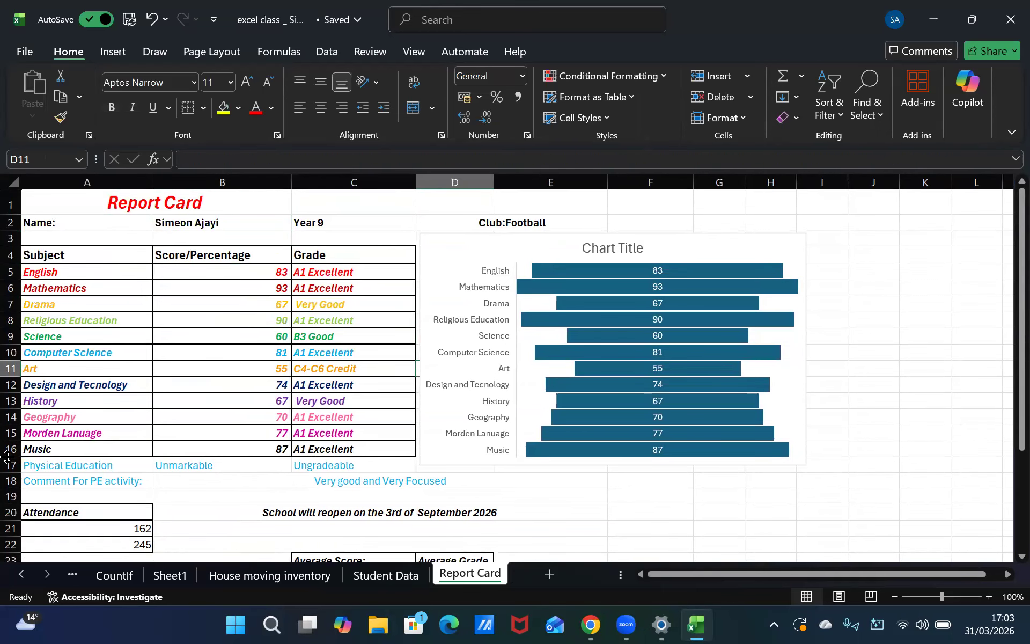
Open the Student Data sheet and examine its COUNTIF summary cells
click(408, 573)
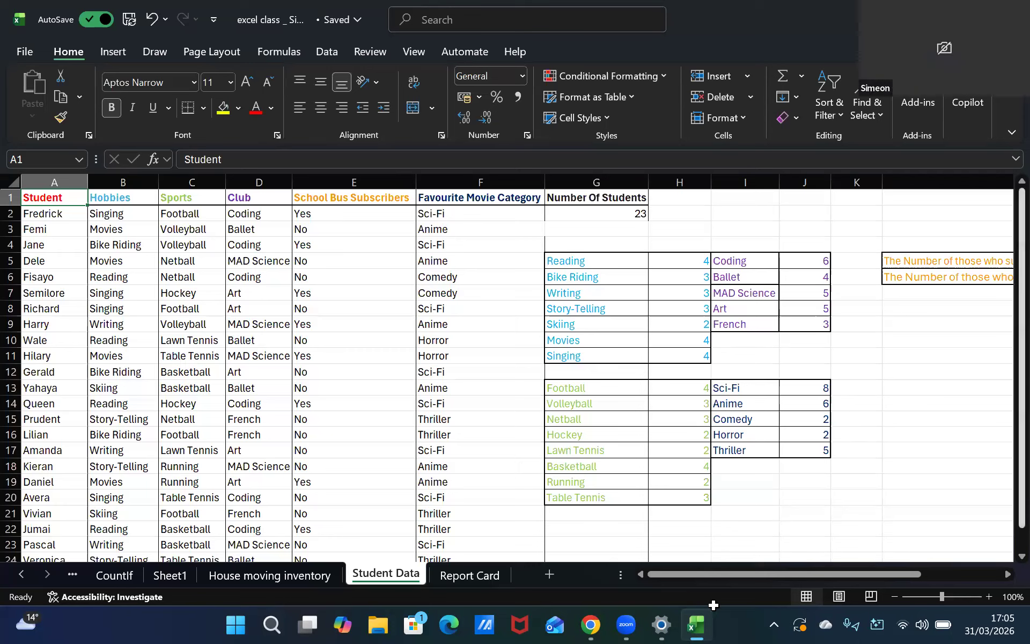
click(787, 398)
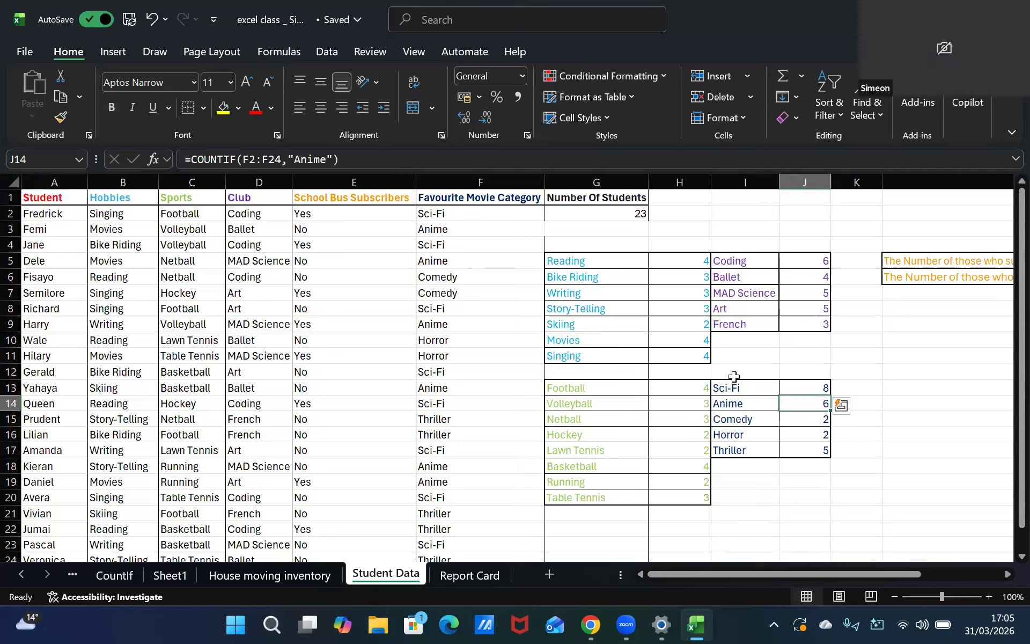
mouse_move(792, 386)
mouse_down()
mouse_move(775, 387)
mouse_move(791, 385)
mouse_up()
click(456, 294)
click(459, 245)
drag(631, 225, 694, 208)
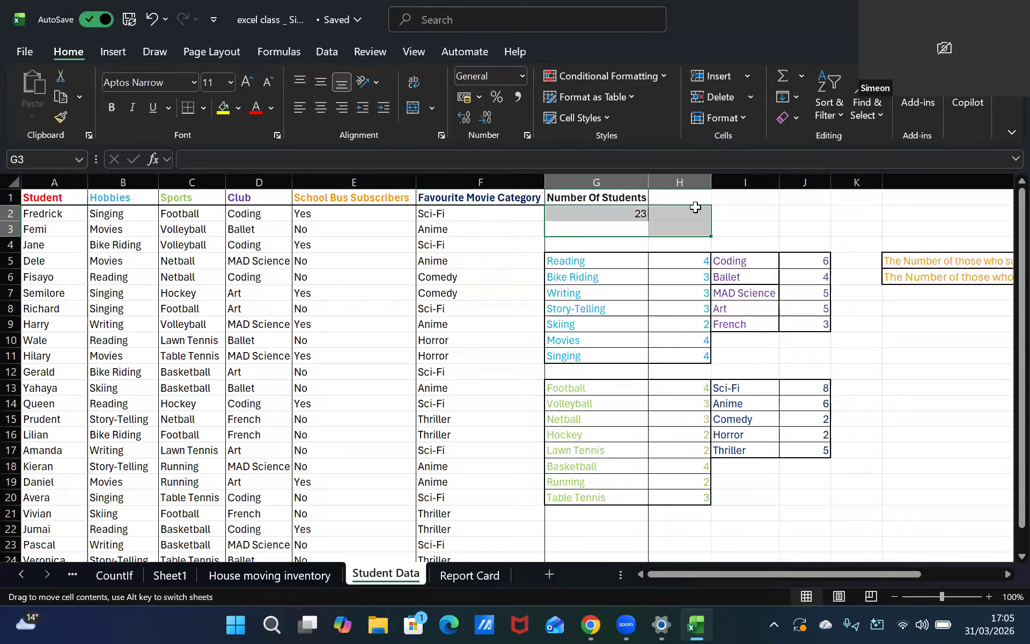
click(853, 214)
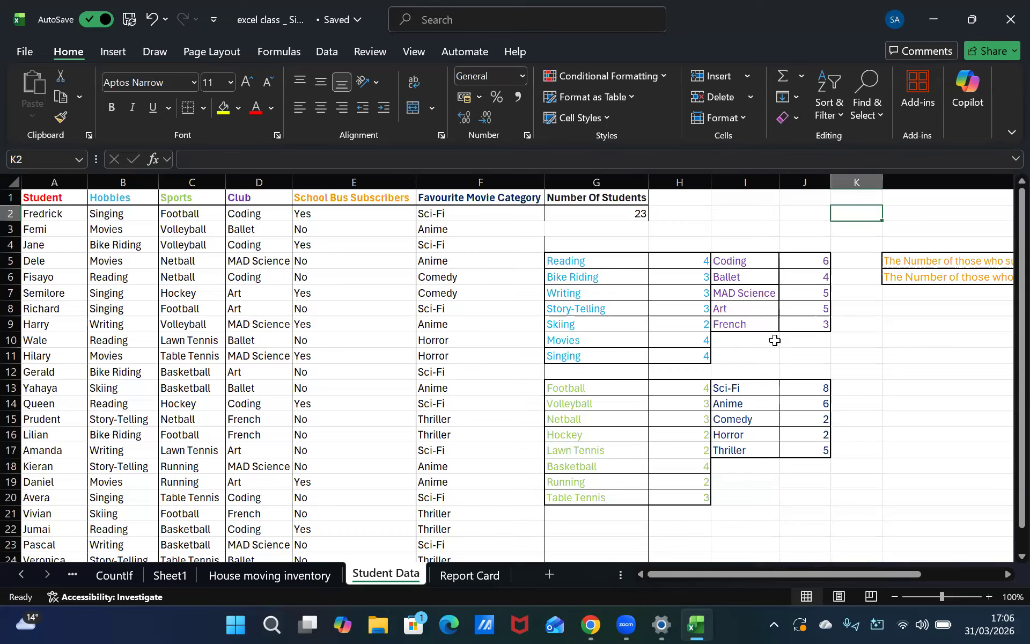
Select the favourite movie categories and counts from Sci-Fi to Thriller and open Recommended Charts
drag(746, 388, 796, 453)
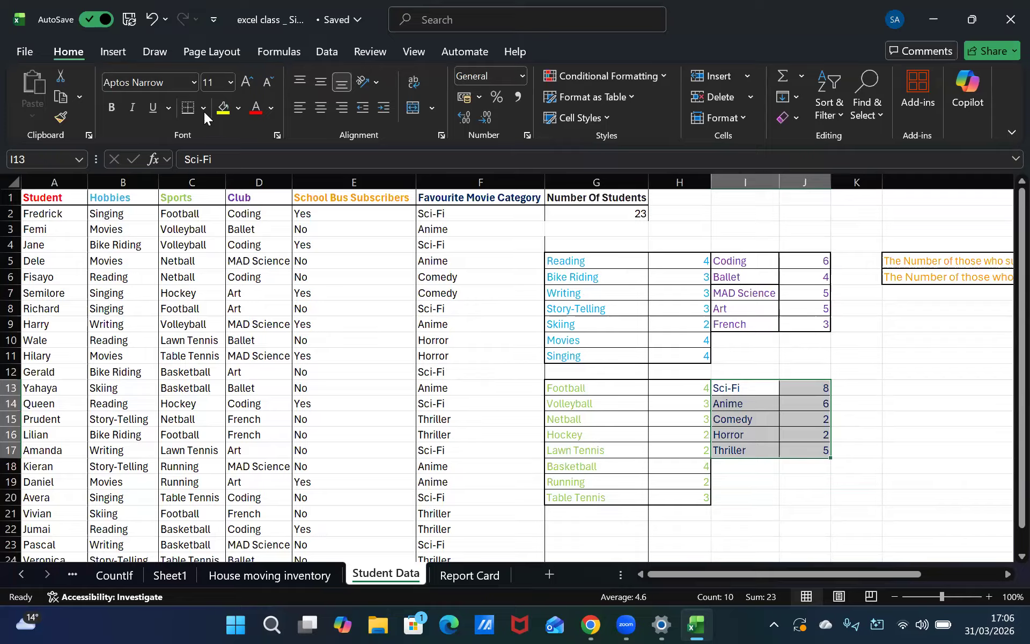
click(113, 60)
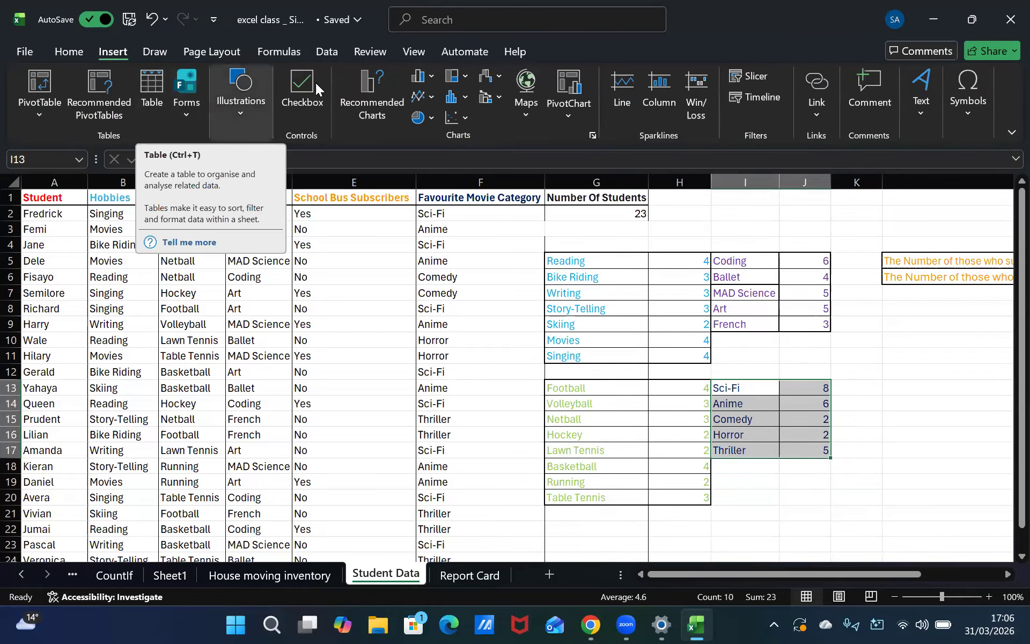
click(356, 80)
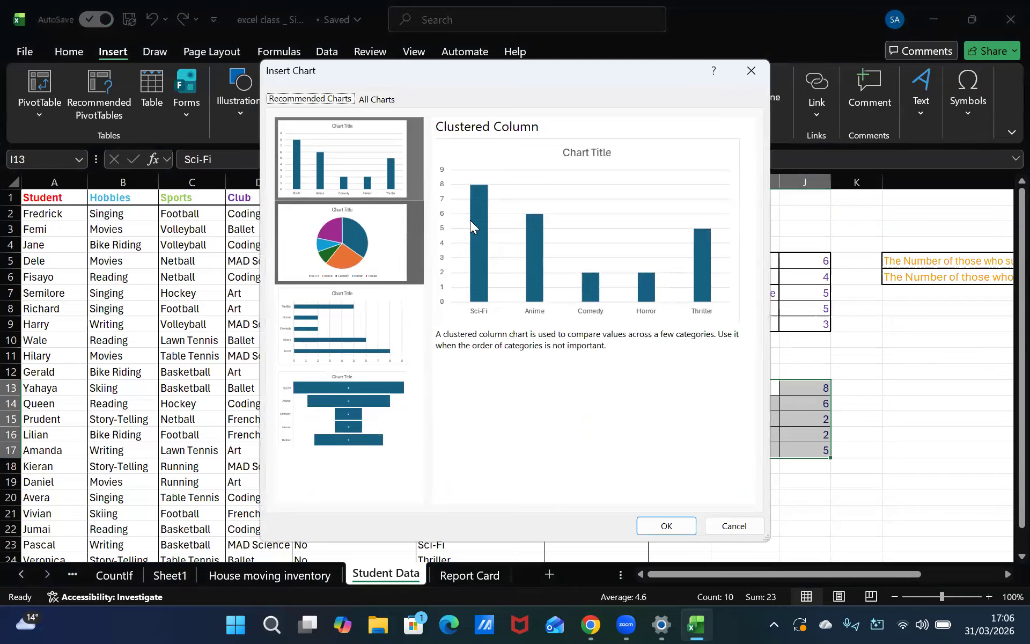
Compare the recommended chart previews for the favourite movie category counts
click(392, 180)
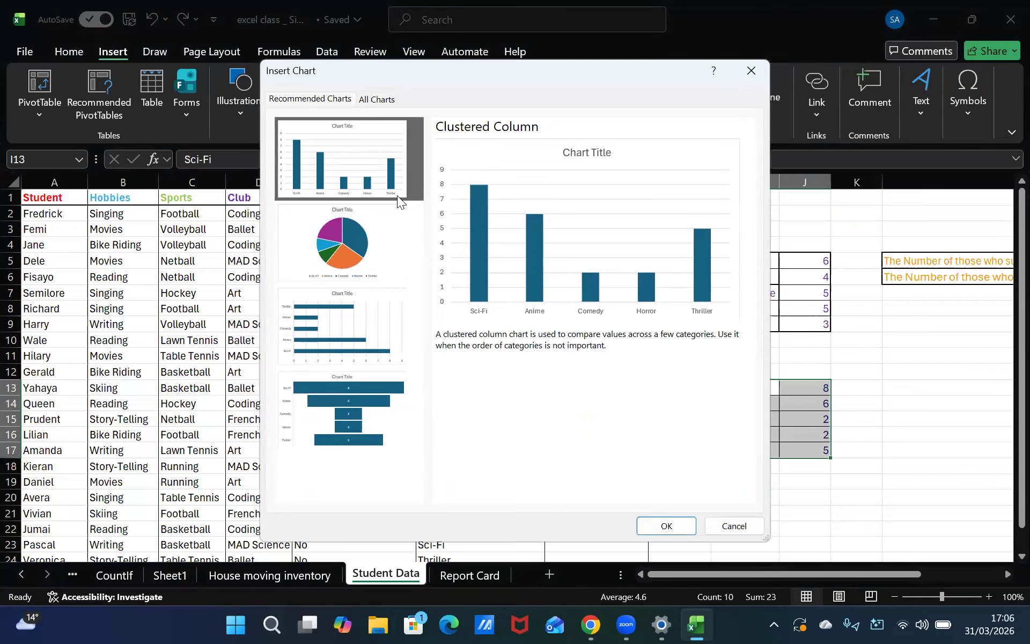
click(374, 246)
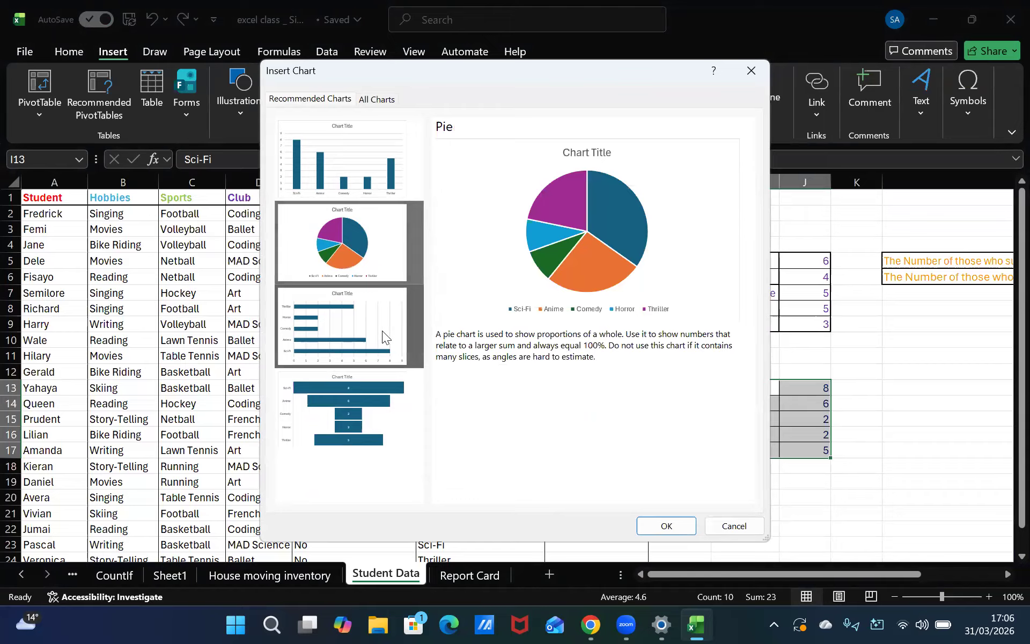
click(318, 333)
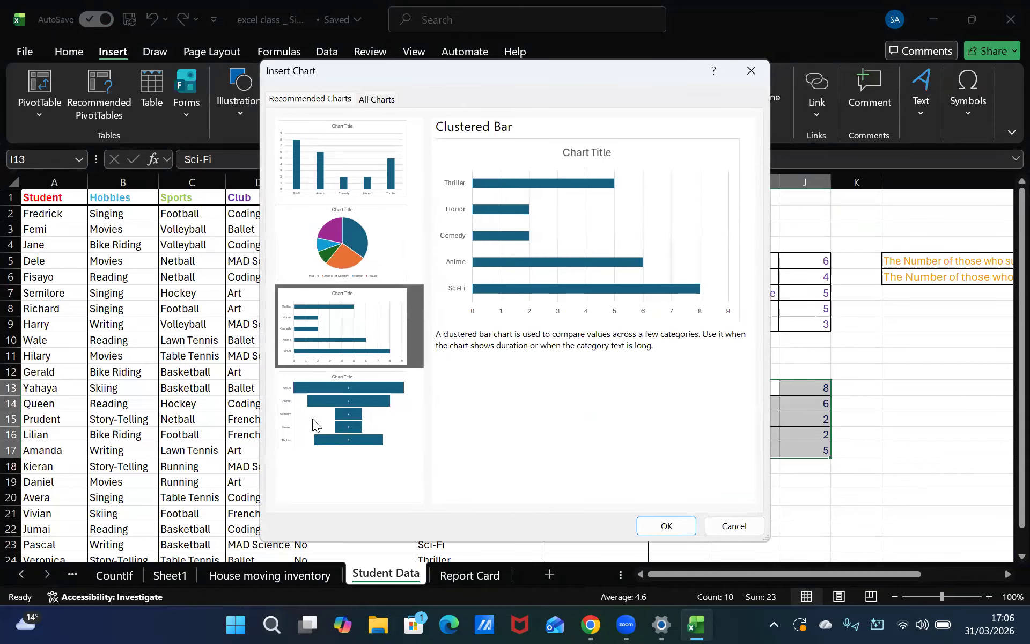
click(342, 244)
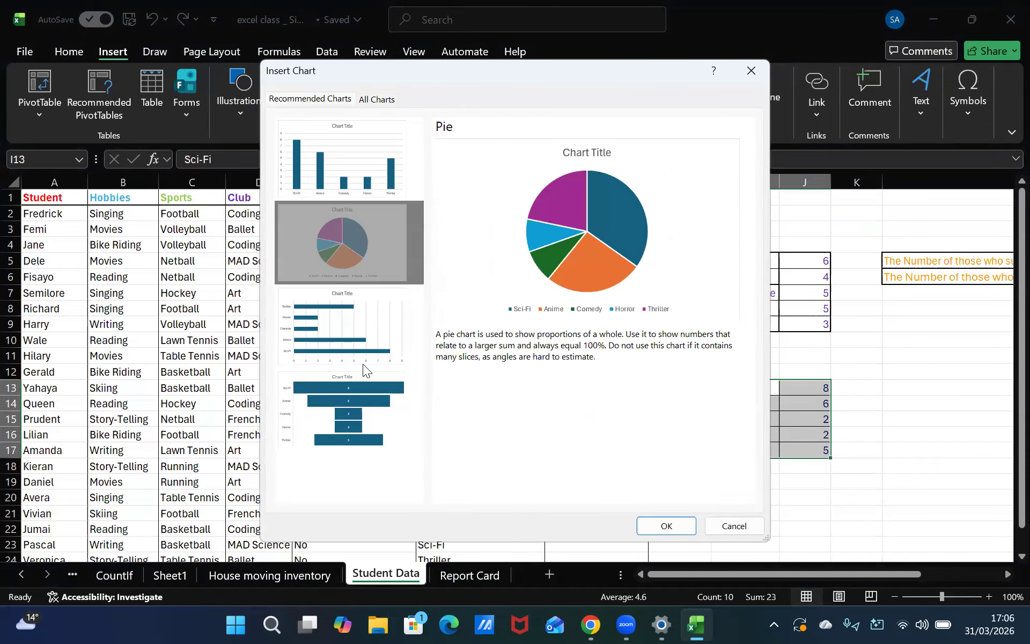
click(416, 421)
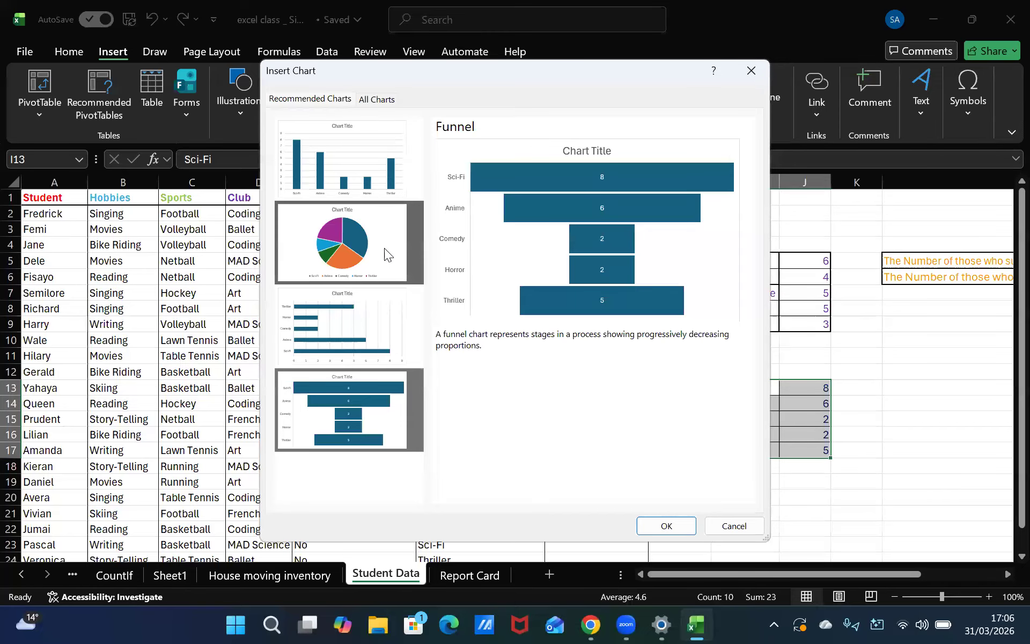
click(352, 247)
click(366, 189)
click(362, 231)
click(363, 130)
click(382, 208)
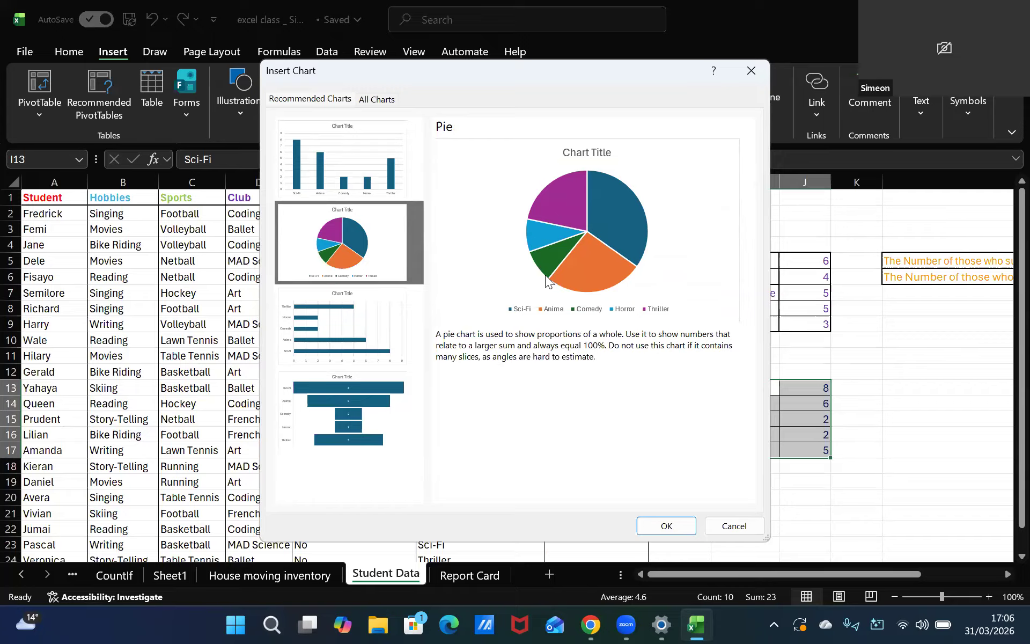
click(386, 194)
click(400, 229)
click(403, 183)
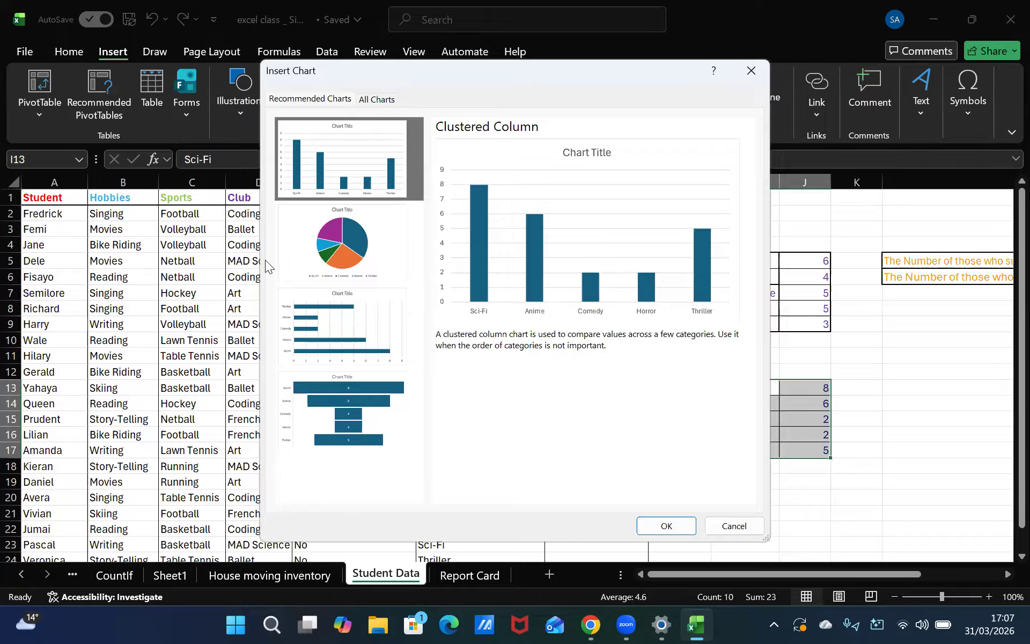
click(344, 245)
click(319, 186)
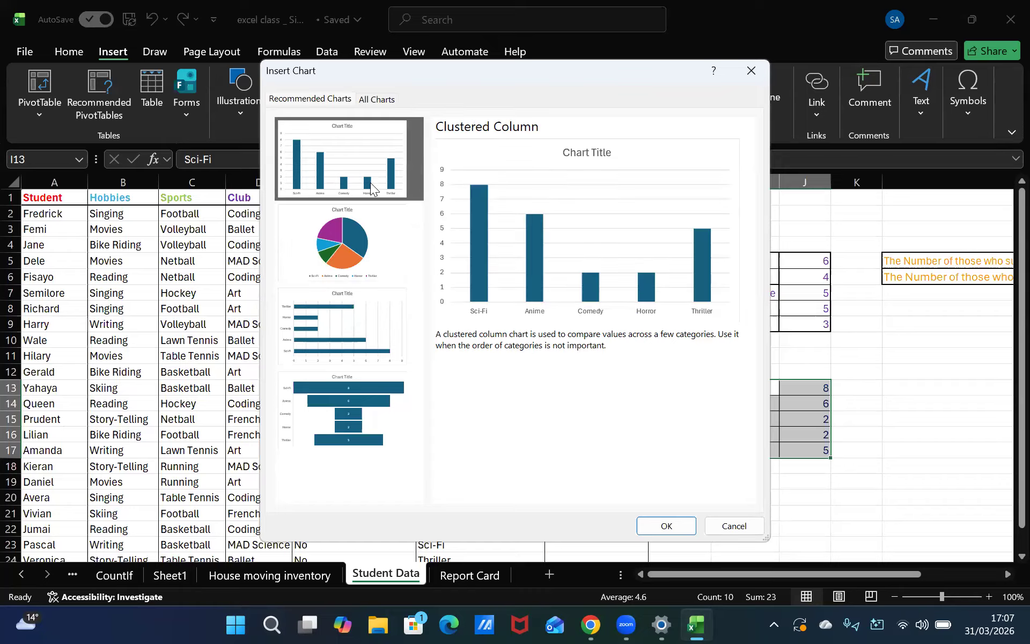
click(358, 243)
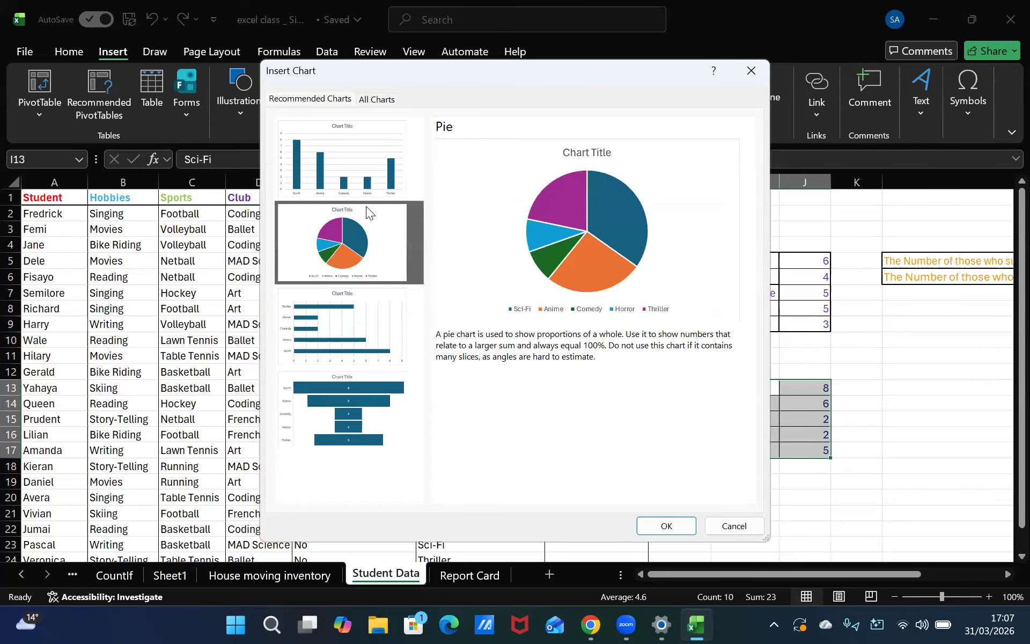
click(335, 165)
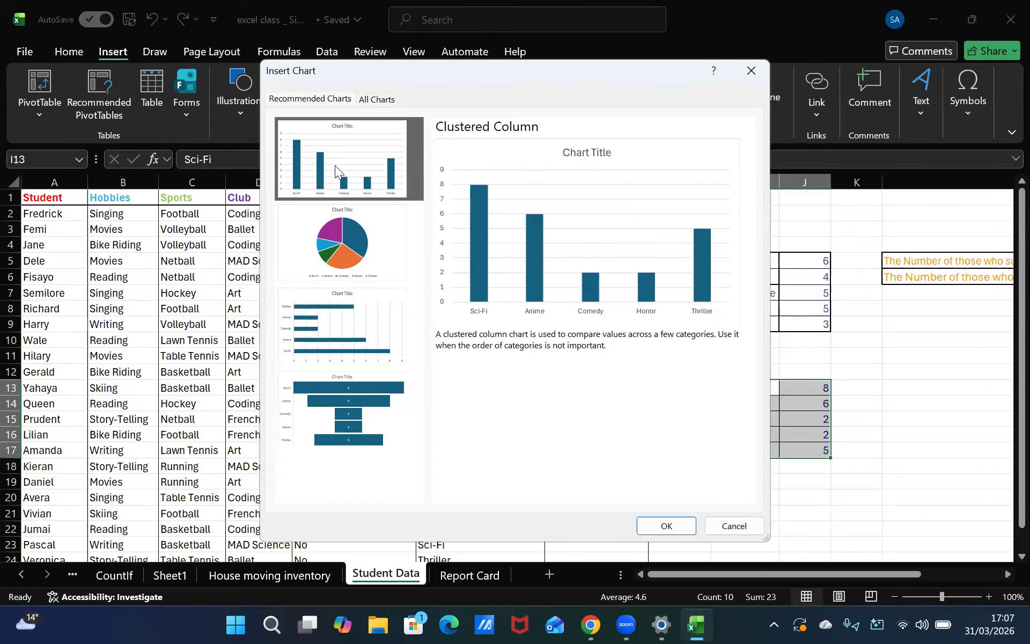
click(403, 245)
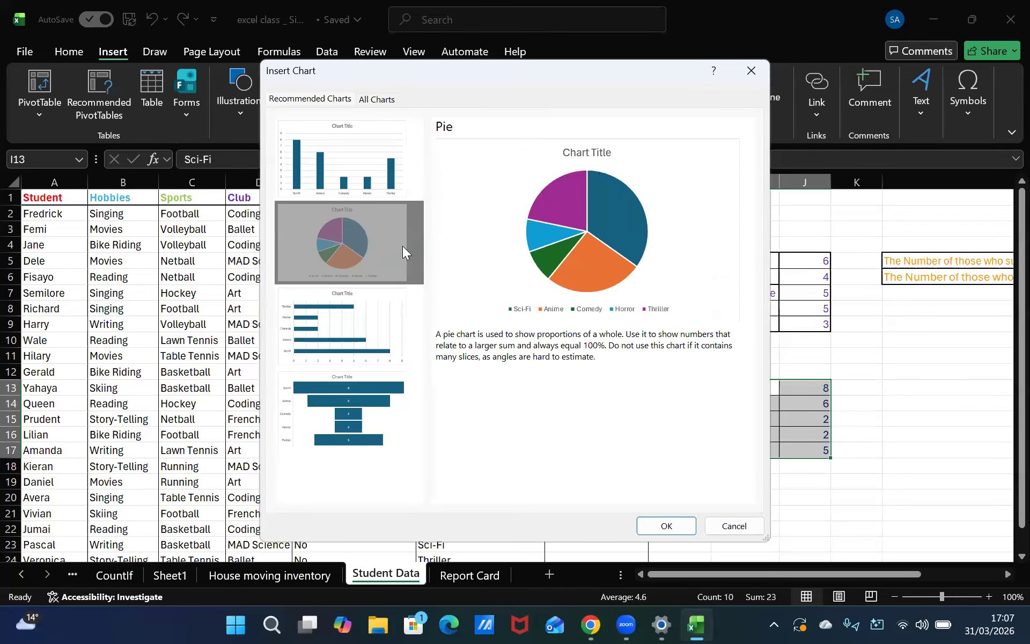
click(363, 196)
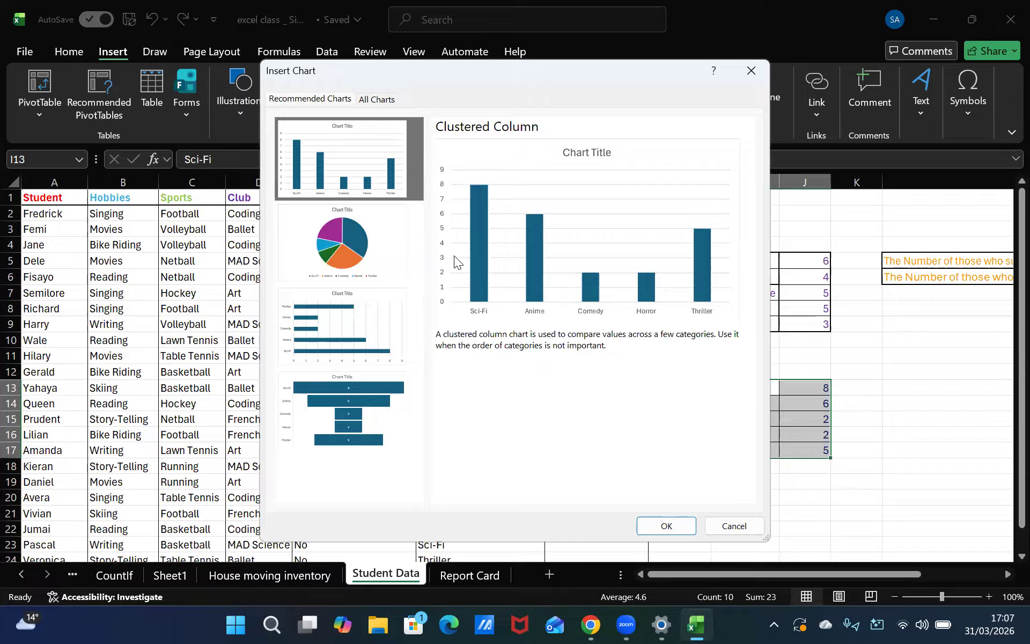
click(383, 206)
click(369, 128)
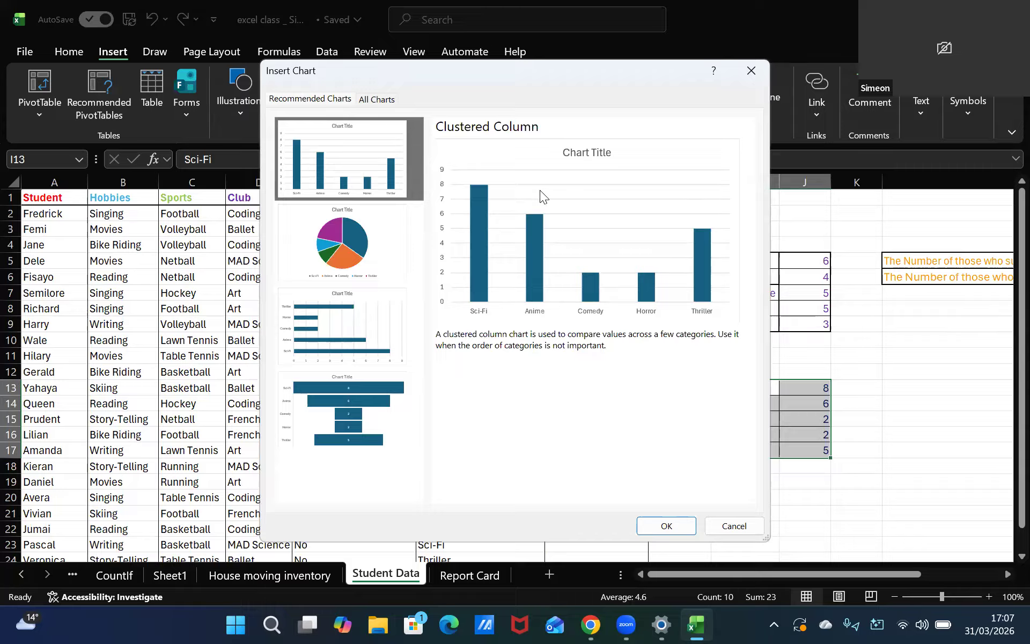
click(389, 230)
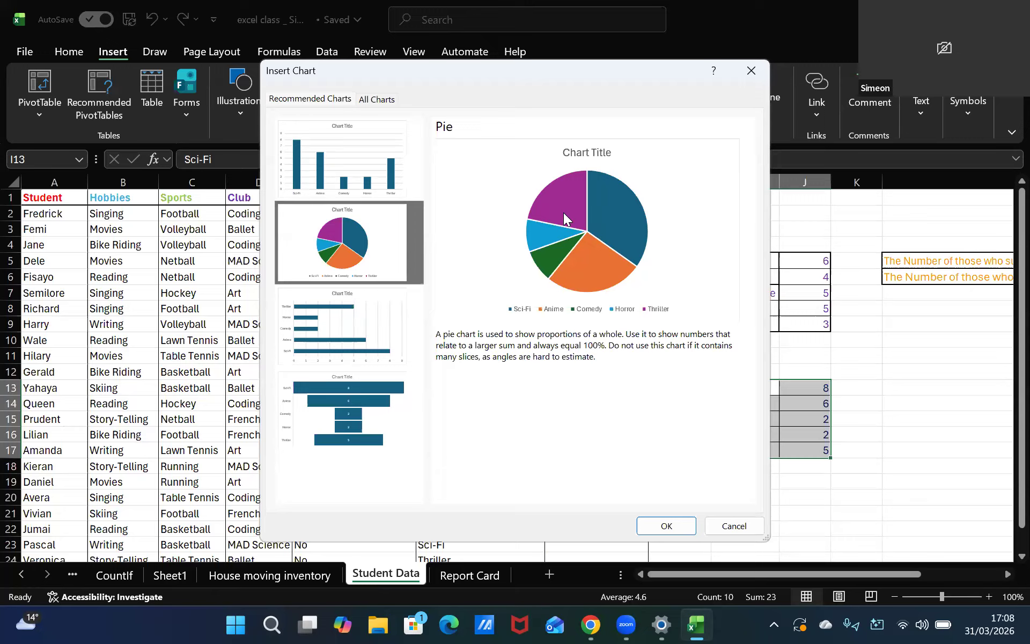
click(313, 187)
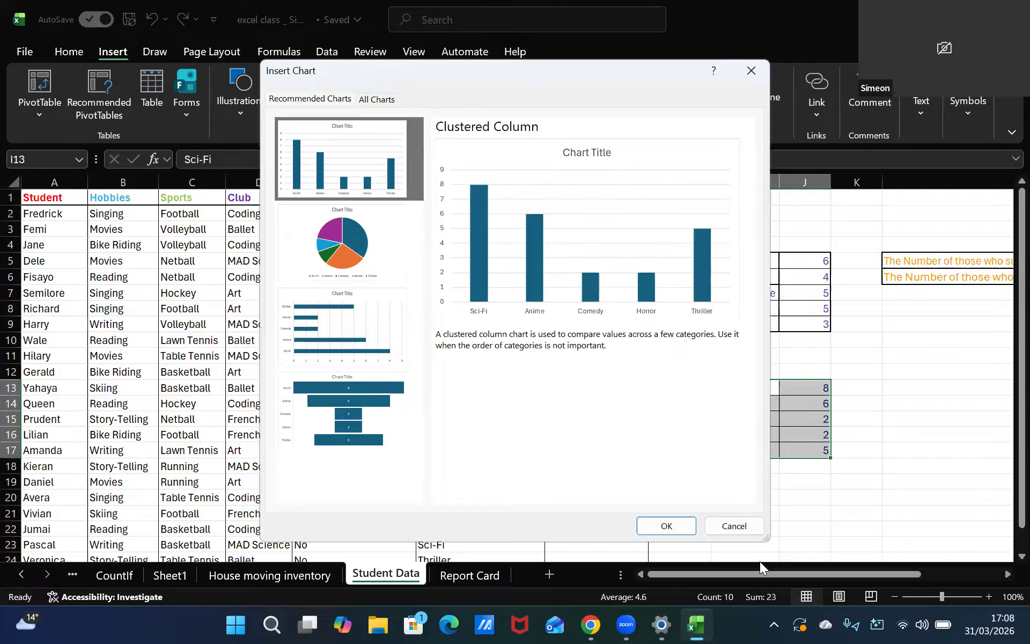
click(664, 526)
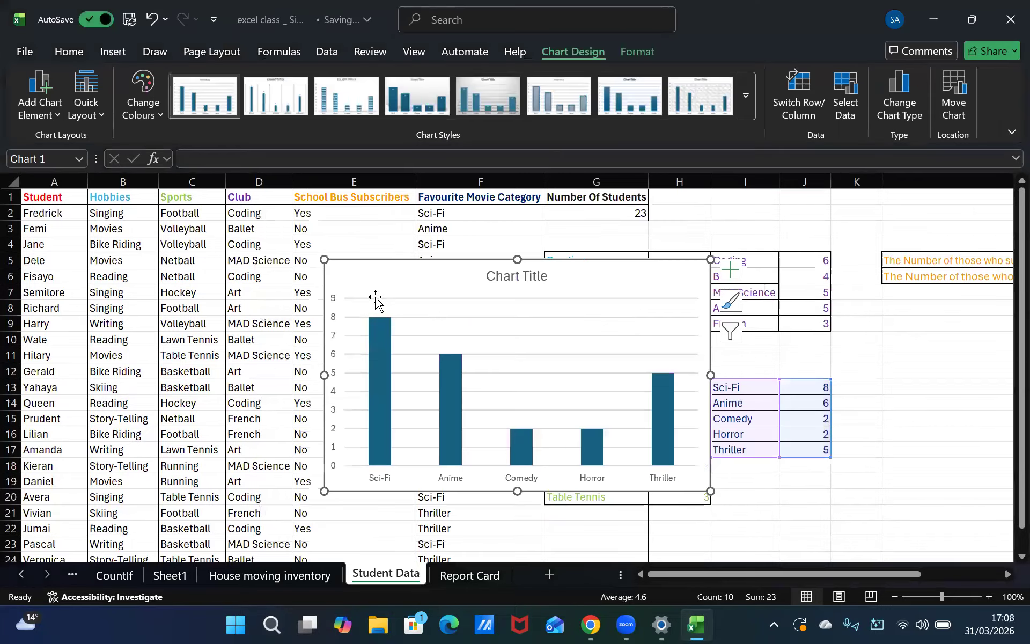
drag(671, 389, 692, 397)
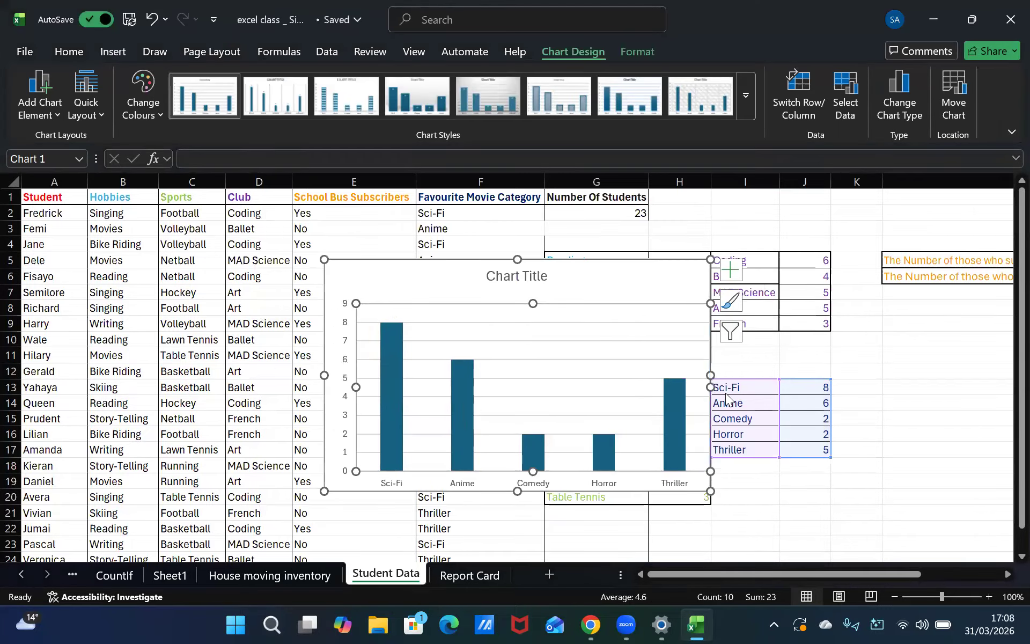
scroll(666, 360, down, 1)
scroll(681, 375, up, 1)
right_click(605, 471)
drag(625, 386, 582, 317)
drag(529, 283, 567, 371)
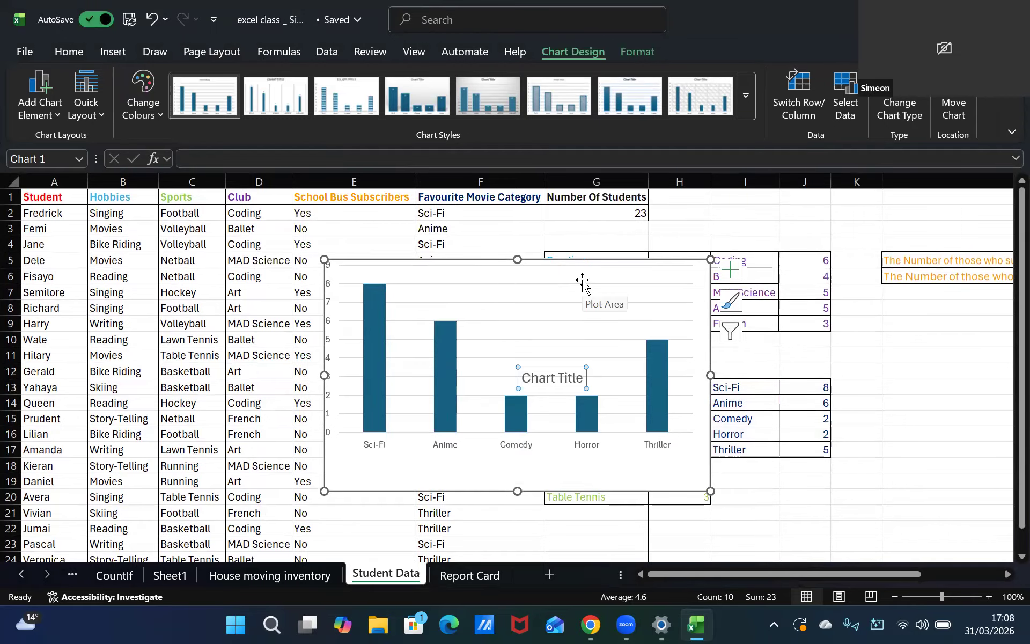
key(ctrl+z)
key(ctrl+z)
key(ctrl+z)
key(ctrl+z)
key(ctrl+z)
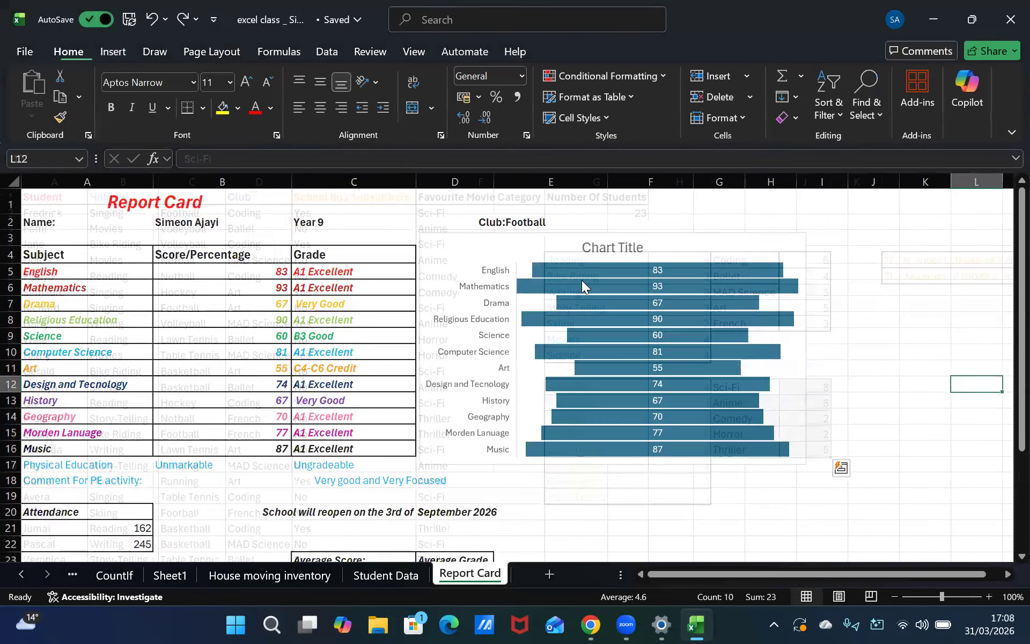
click(372, 566)
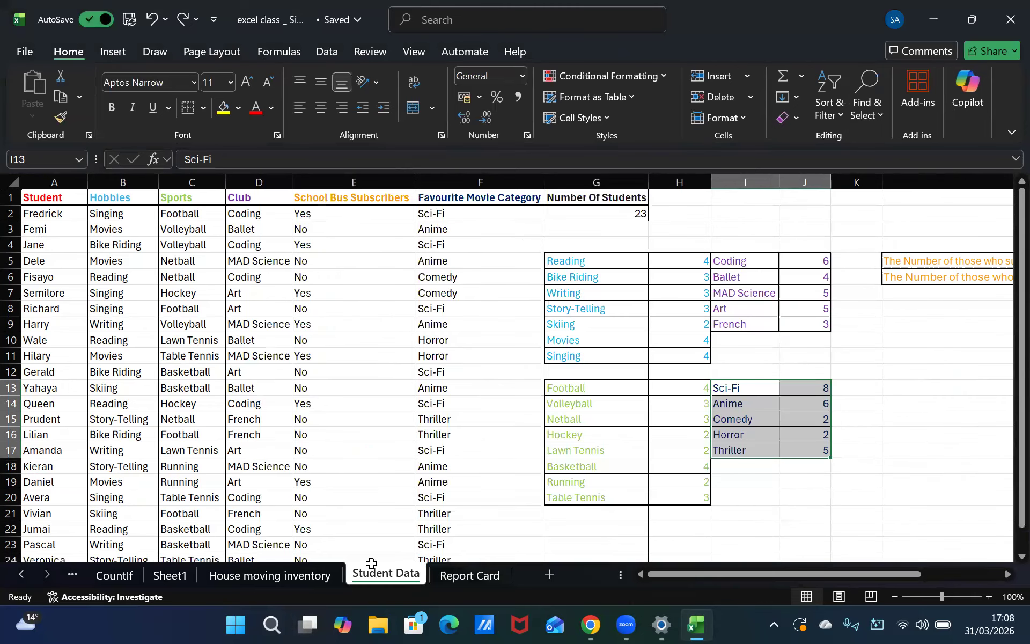
Insert a Clustered Column chart of the movie category counts from Recommended Charts
click(112, 52)
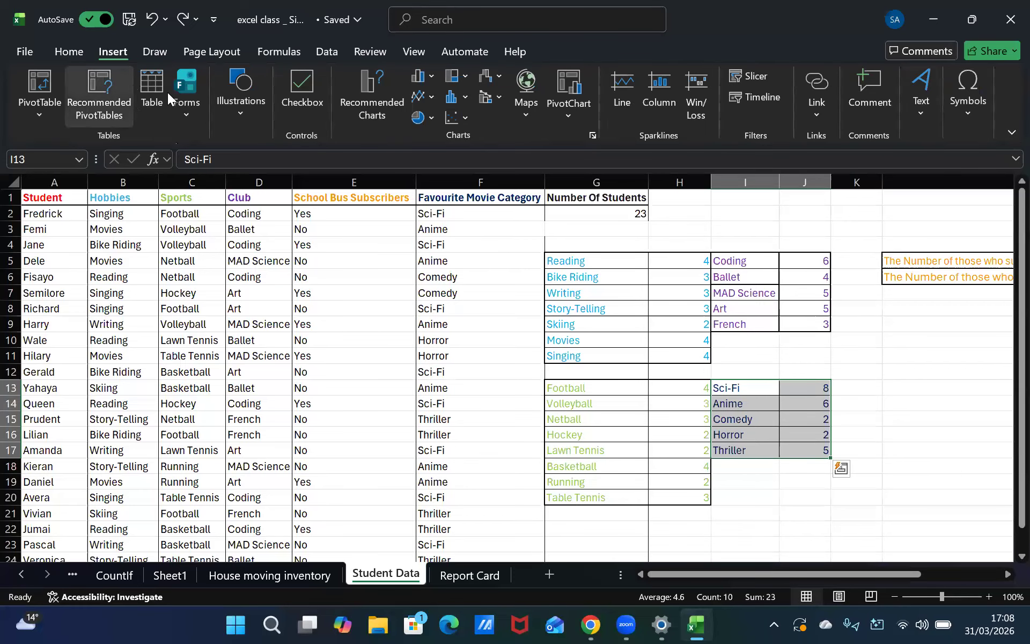
click(381, 110)
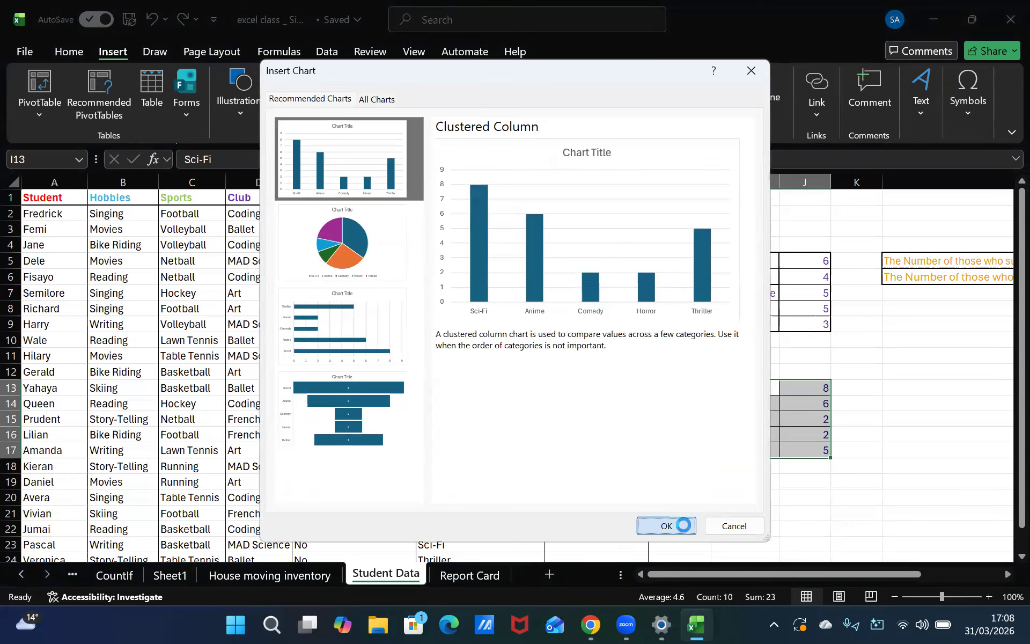
click(666, 525)
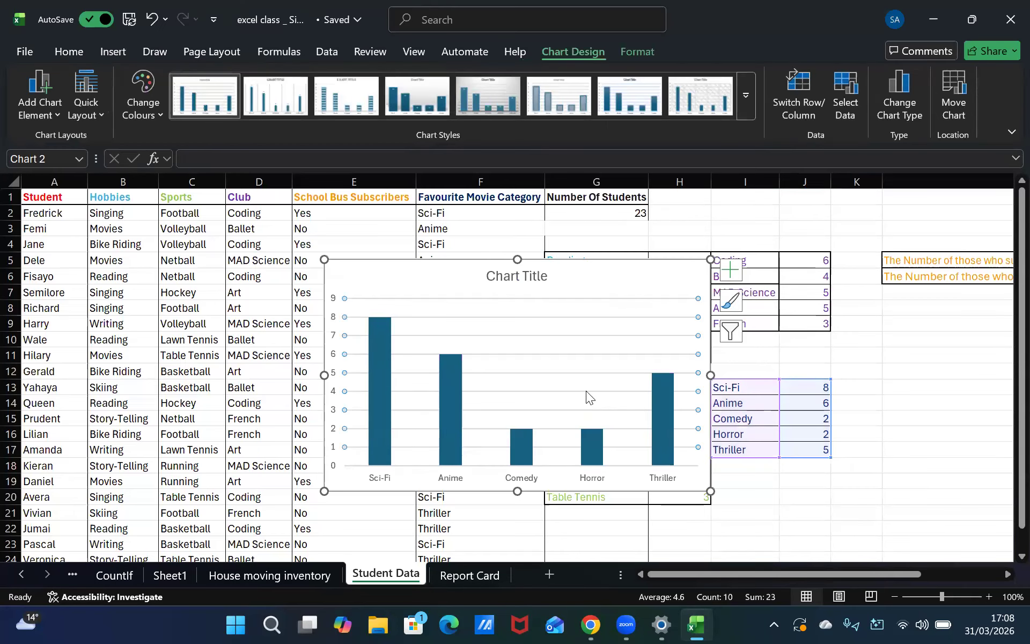
click(549, 275)
drag(531, 269, 1004, 310)
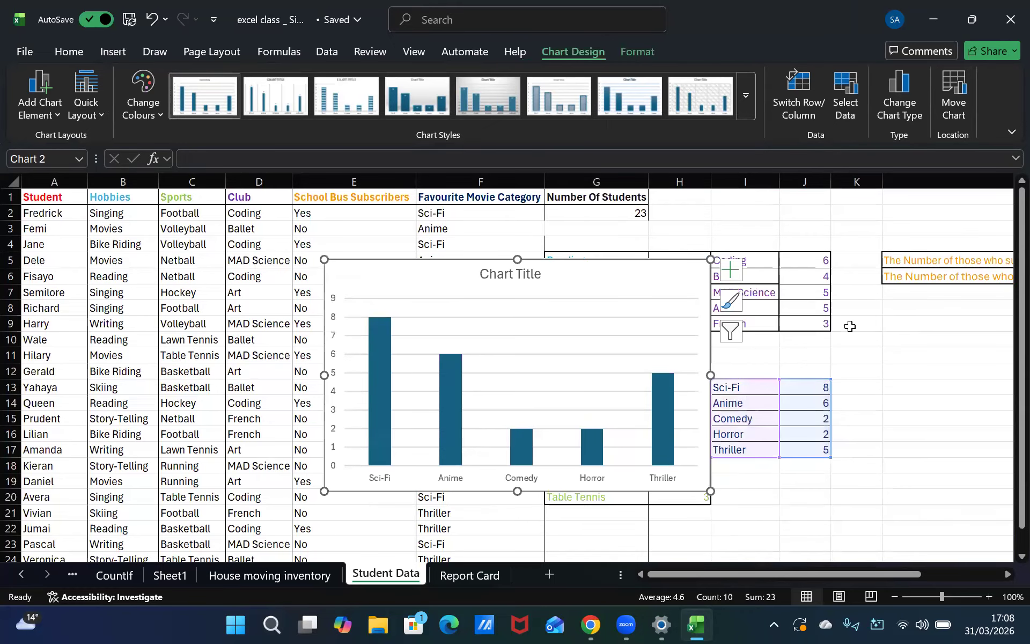
scroll(849, 323, down, 2)
click(873, 403)
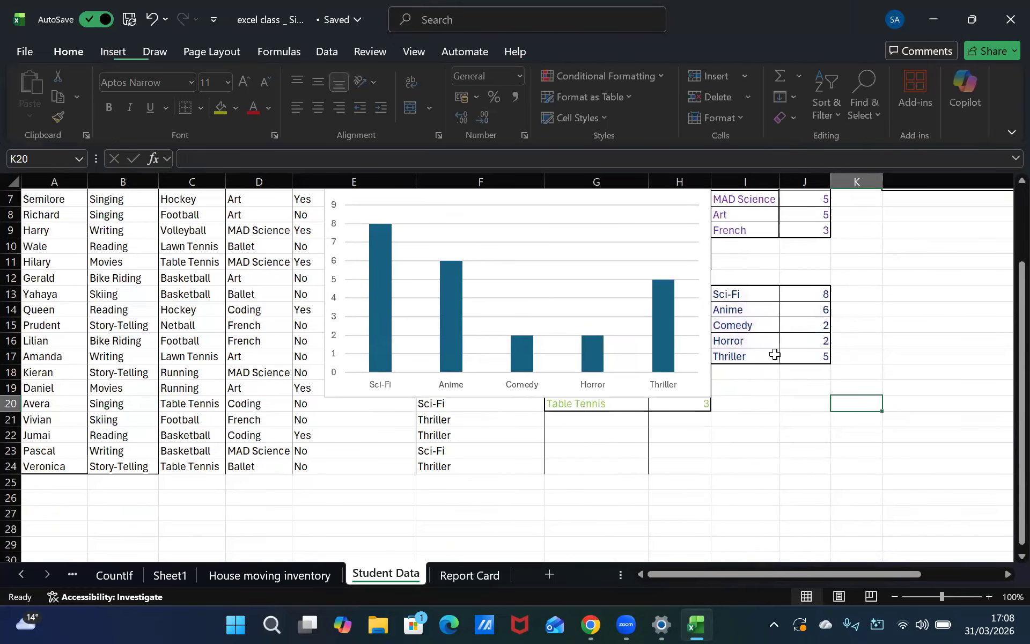
scroll(774, 355, right, 2)
click(320, 319)
mouse_move(315, 272)
mouse_down()
mouse_move(311, 253)
mouse_move(300, 258)
mouse_up()
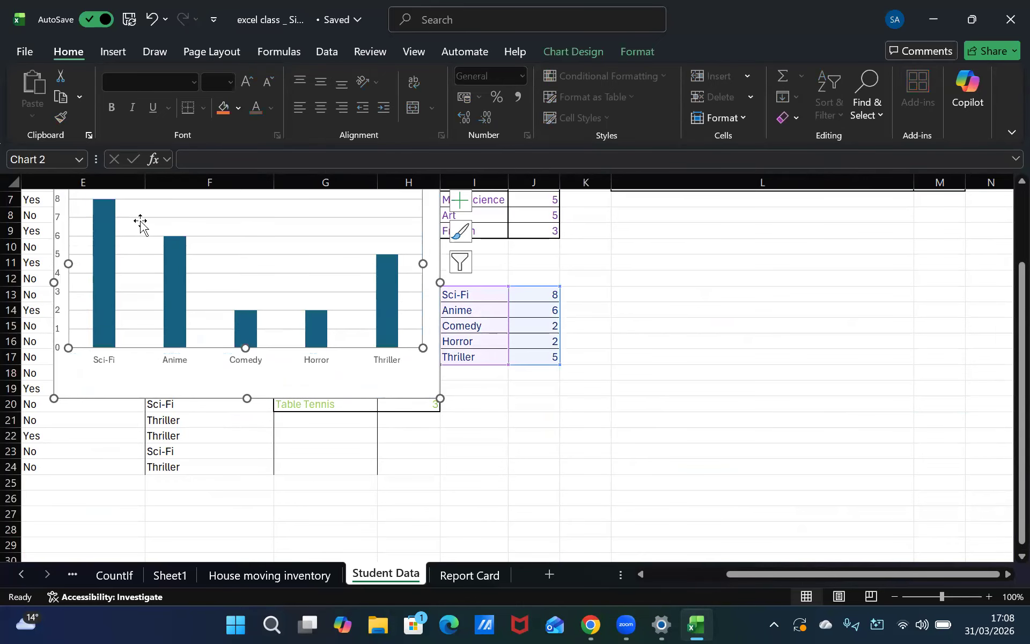
drag(147, 207, 155, 243)
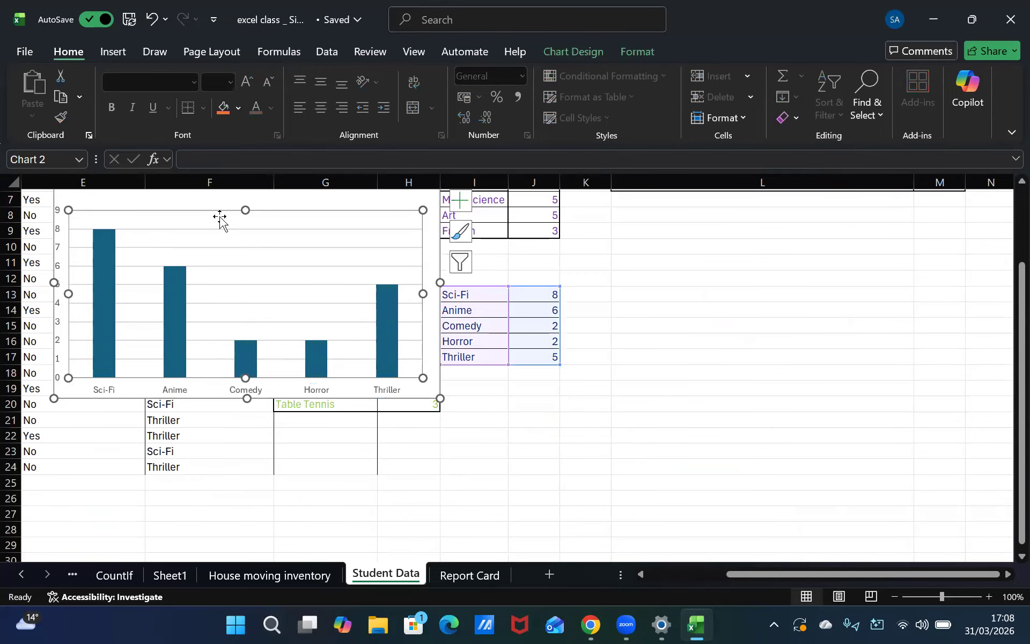
key(ctrl+z)
key(ctrl+z)
key(ctrl+z)
Shrink the column chart and move it beside the Sci-Fi to Thriller count table
drag(741, 268, 724, 235)
drag(589, 275, 599, 284)
drag(592, 445, 626, 361)
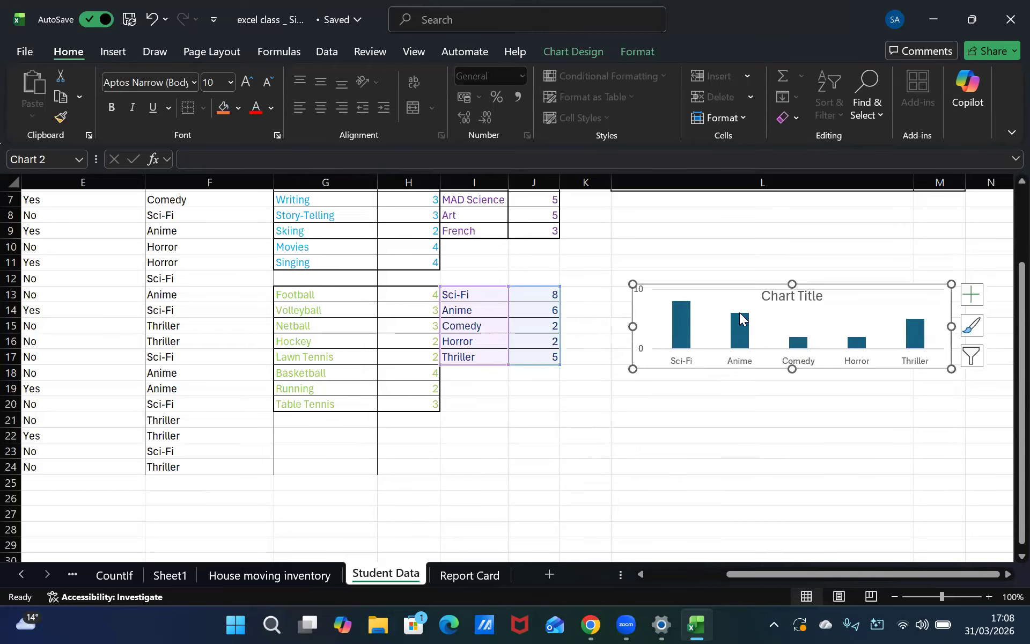
click(740, 317)
drag(720, 284, 651, 292)
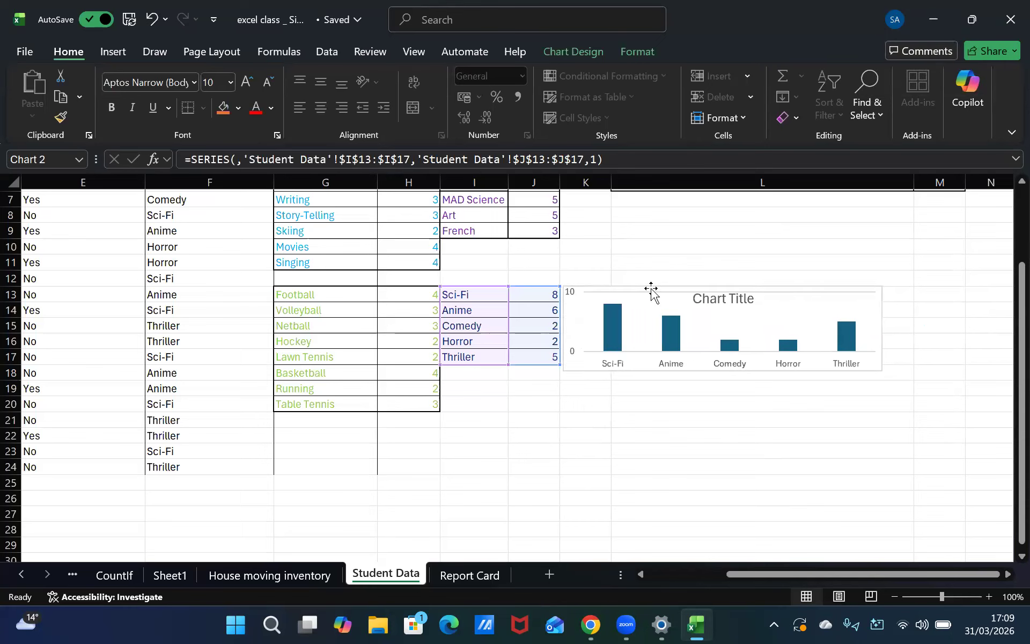
click(806, 404)
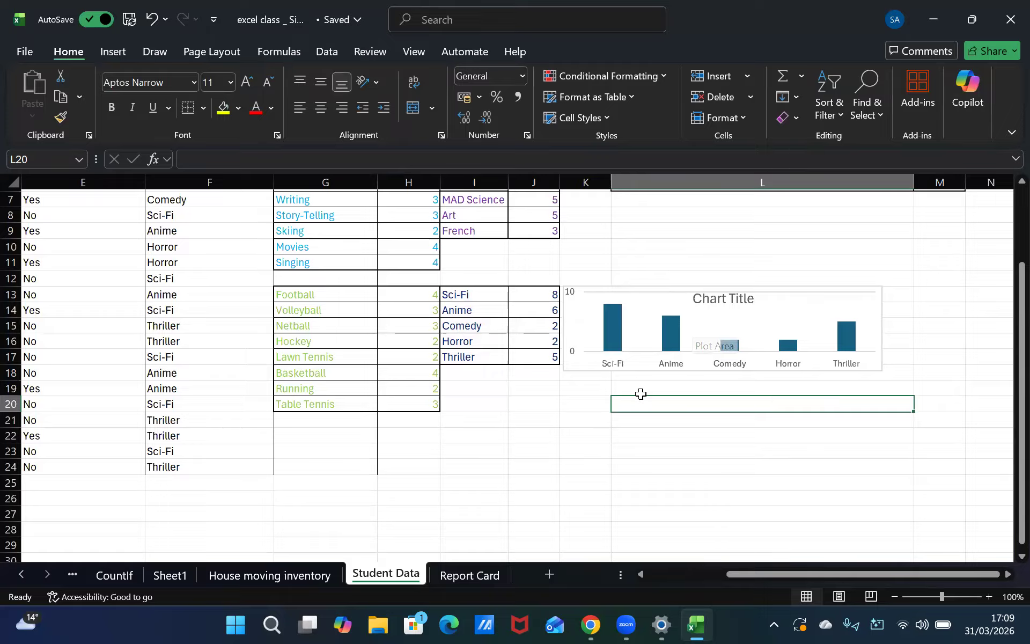
Move around the Student Data sheet to review the new chart beside the summary tables
mouse_move(637, 262)
mouse_down()
mouse_move(635, 242)
mouse_move(648, 262)
mouse_up()
click(633, 232)
click(633, 217)
key(Up)
key(Up)
key(Up)
key(Up)
key(Up)
key(Up)
key(Up)
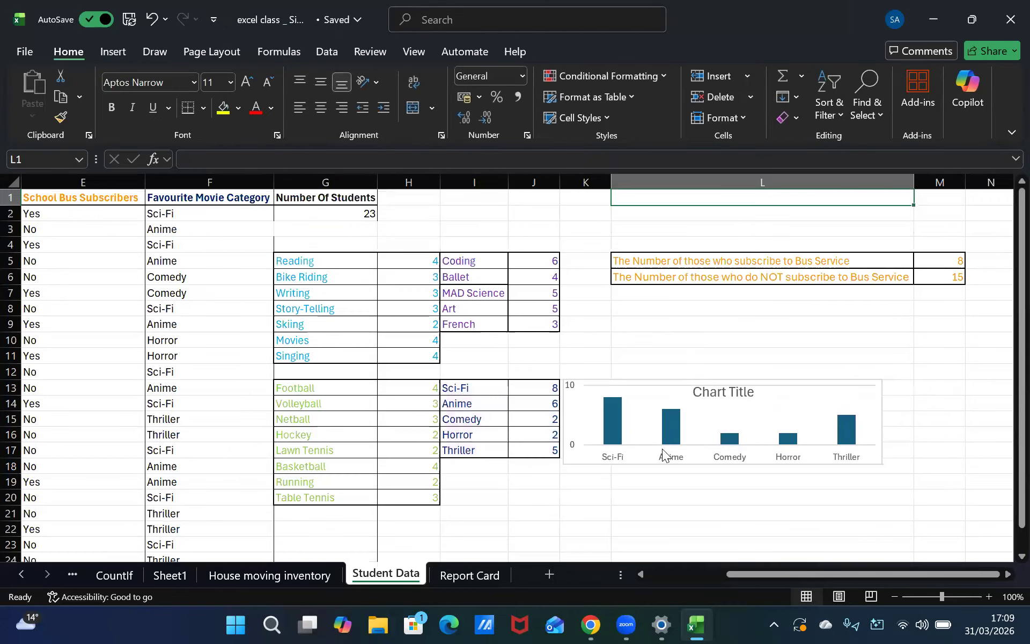
click(671, 425)
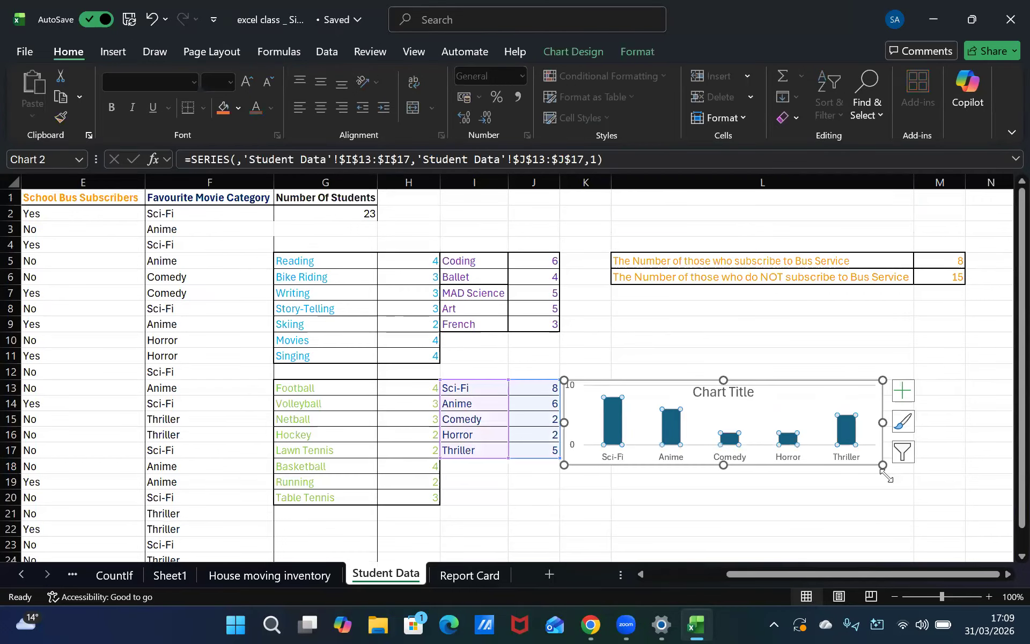
click(651, 355)
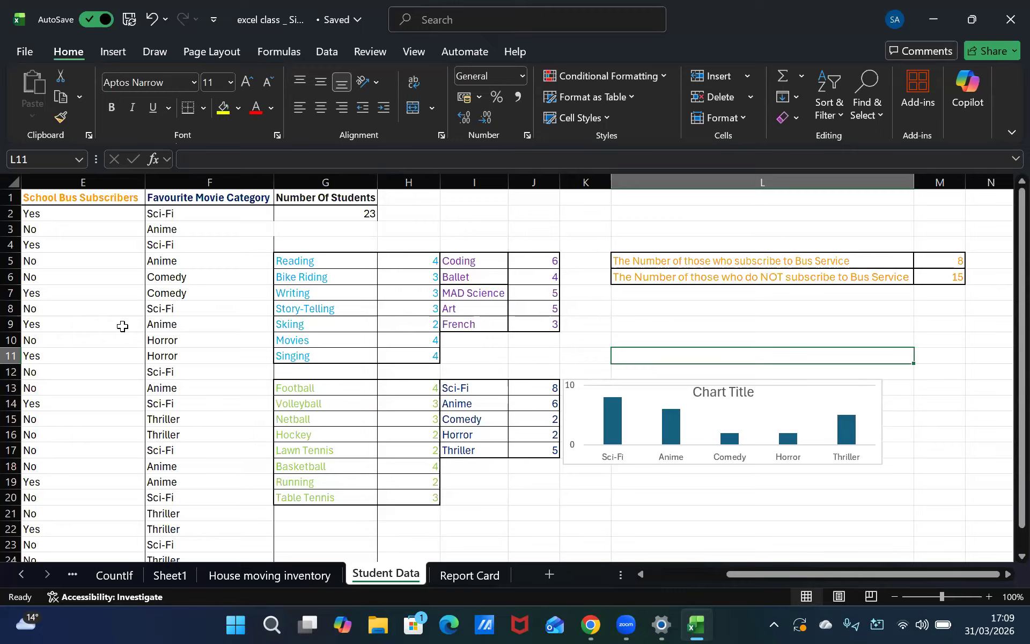
key(Left)
key(Left)
key(Left)
key(Left)
key(Left)
key(Left)
key(Left)
key(Left)
key(Left)
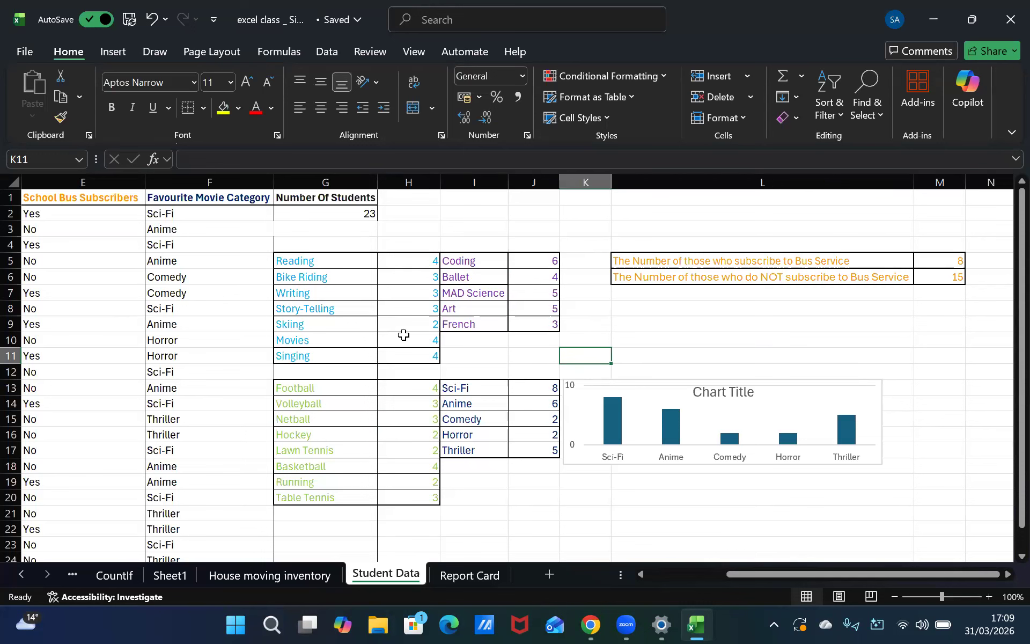
key(Left)
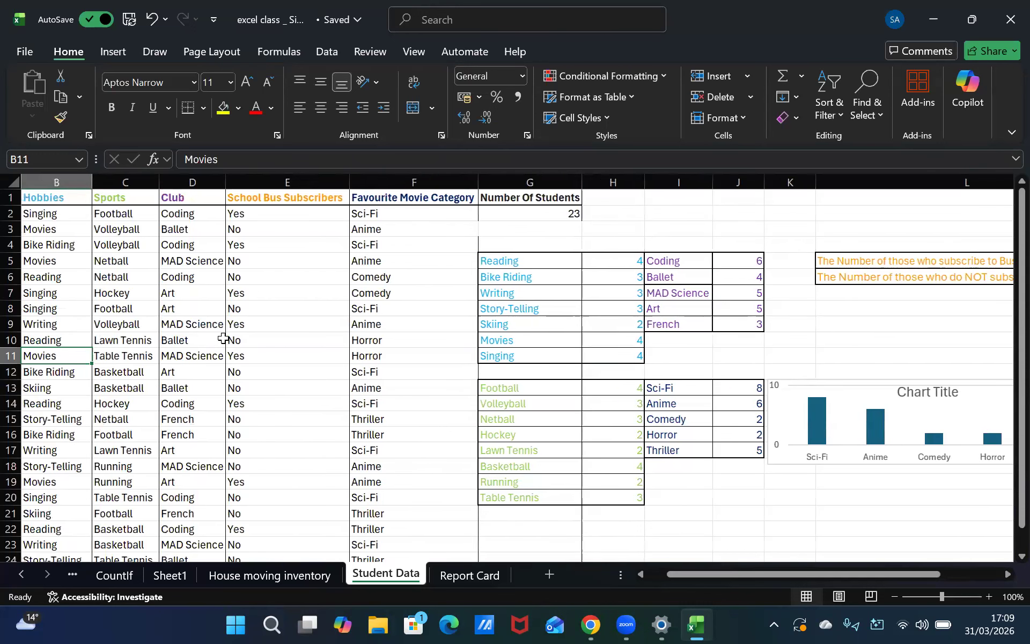
Select the club counts from Coding to French and insert a Clustered Column chart from Recommended Charts
key(Right)
key(Right)
key(Right)
key(Right)
key(Right)
key(Right)
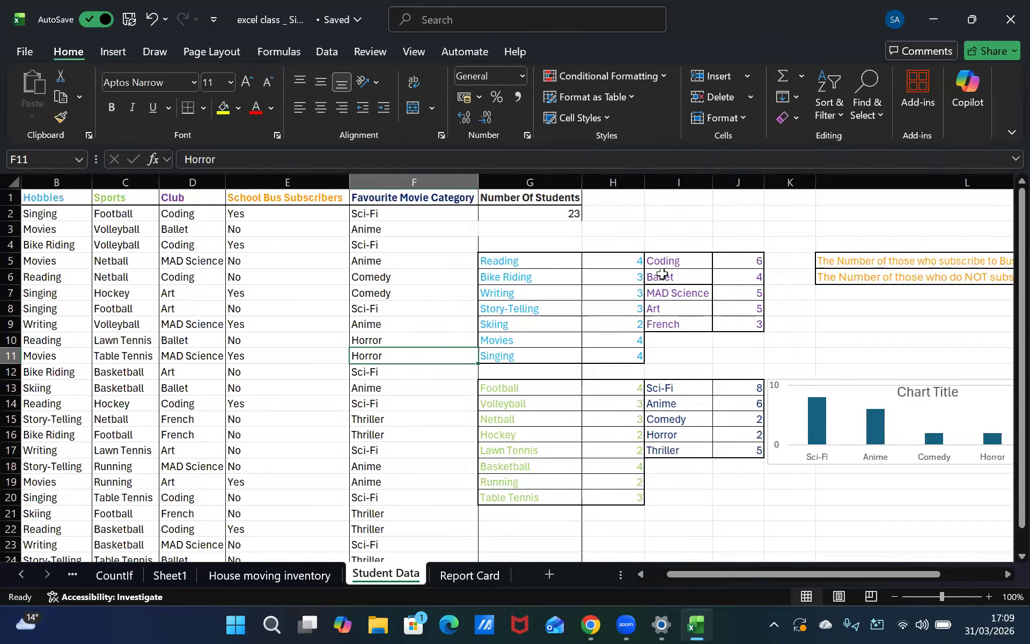
click(676, 269)
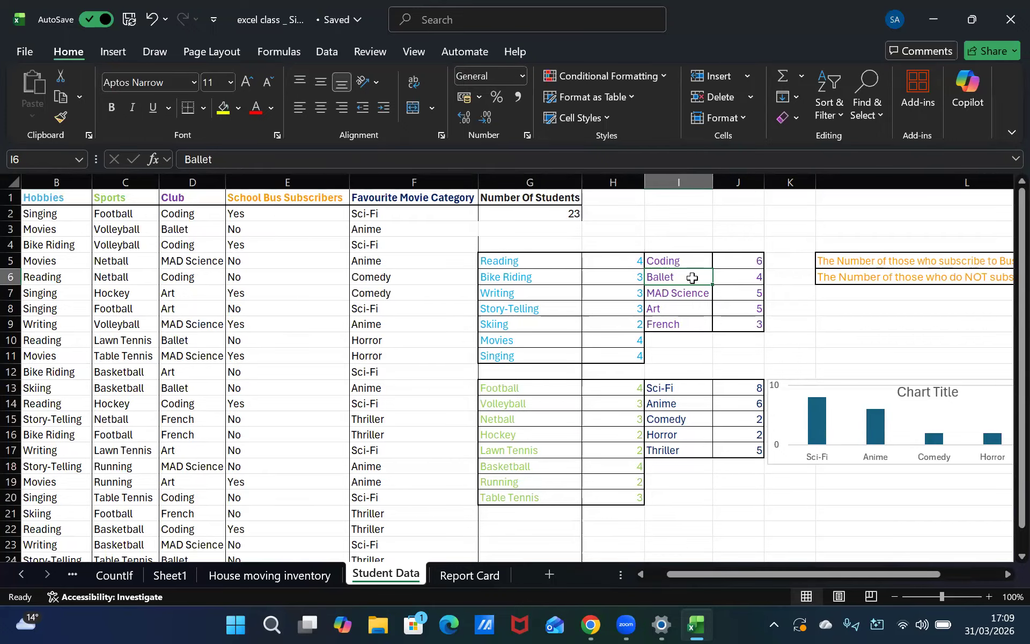
click(681, 261)
double_click(692, 267)
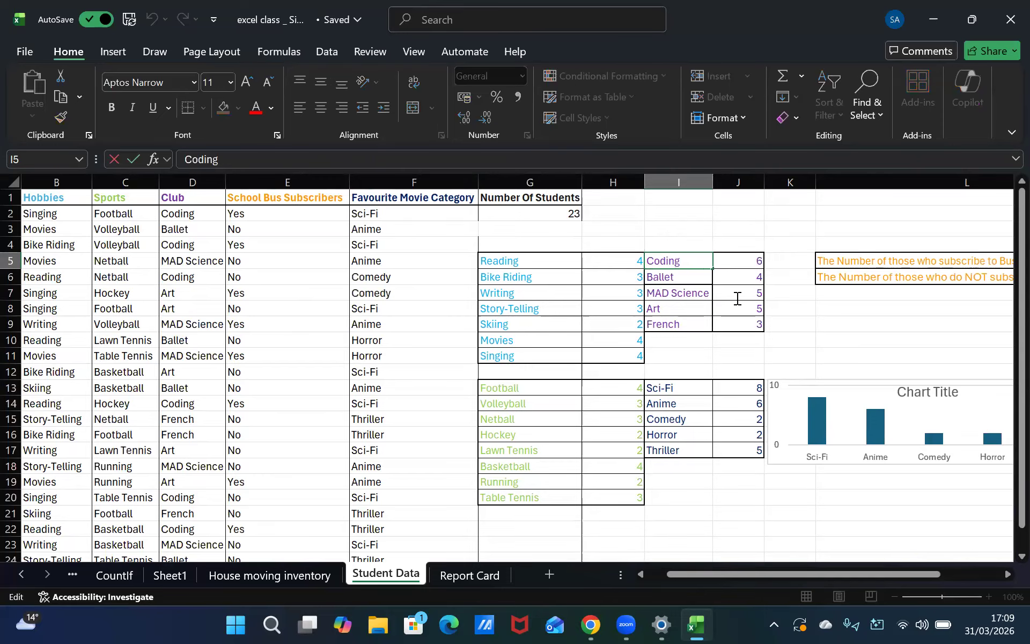
drag(671, 260, 705, 277)
click(670, 215)
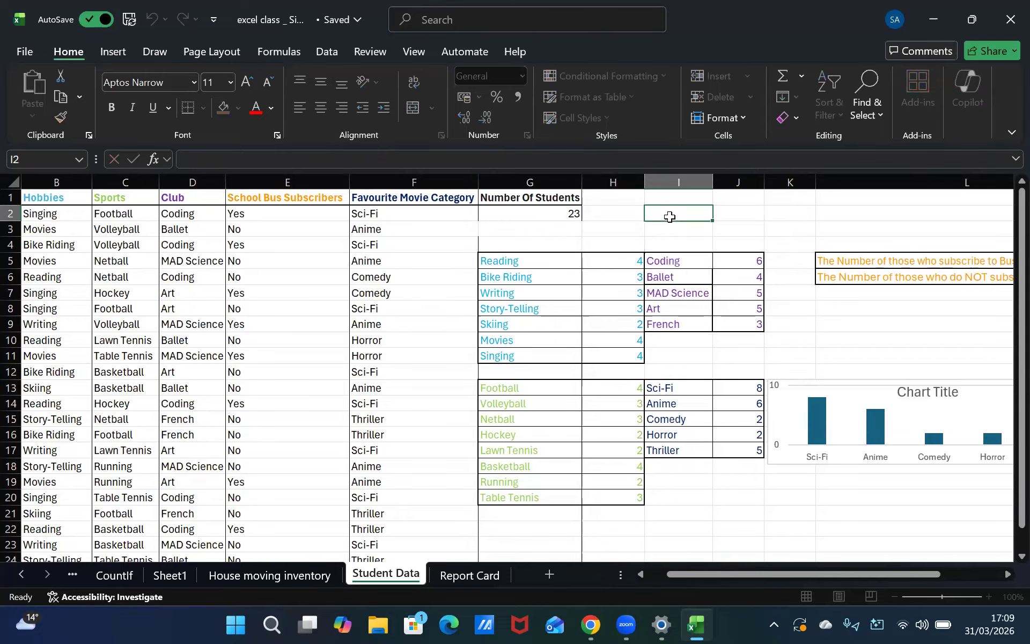
drag(674, 257, 738, 306)
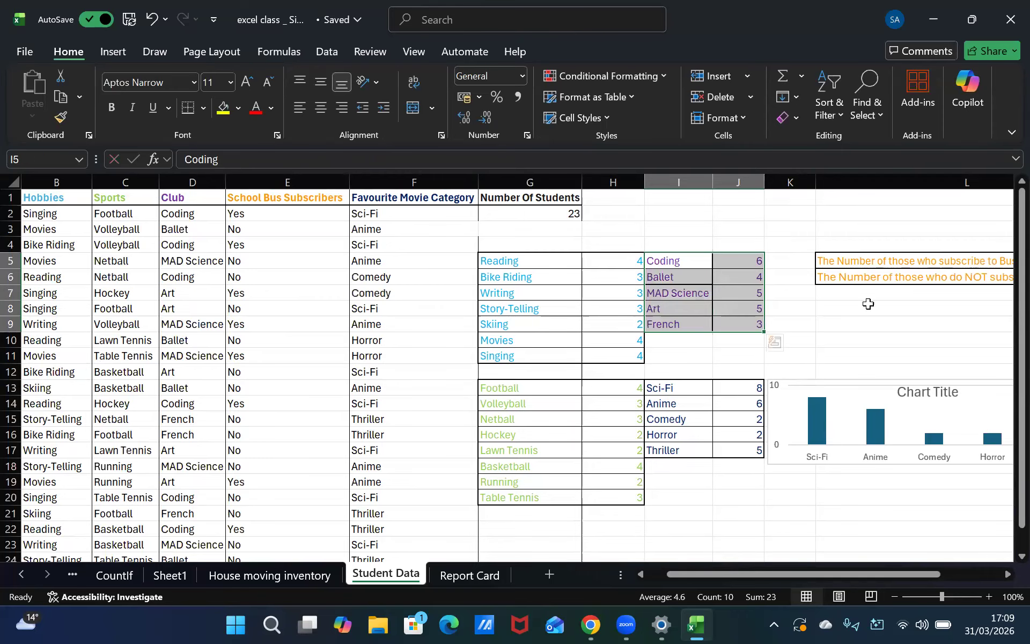
click(113, 53)
click(369, 92)
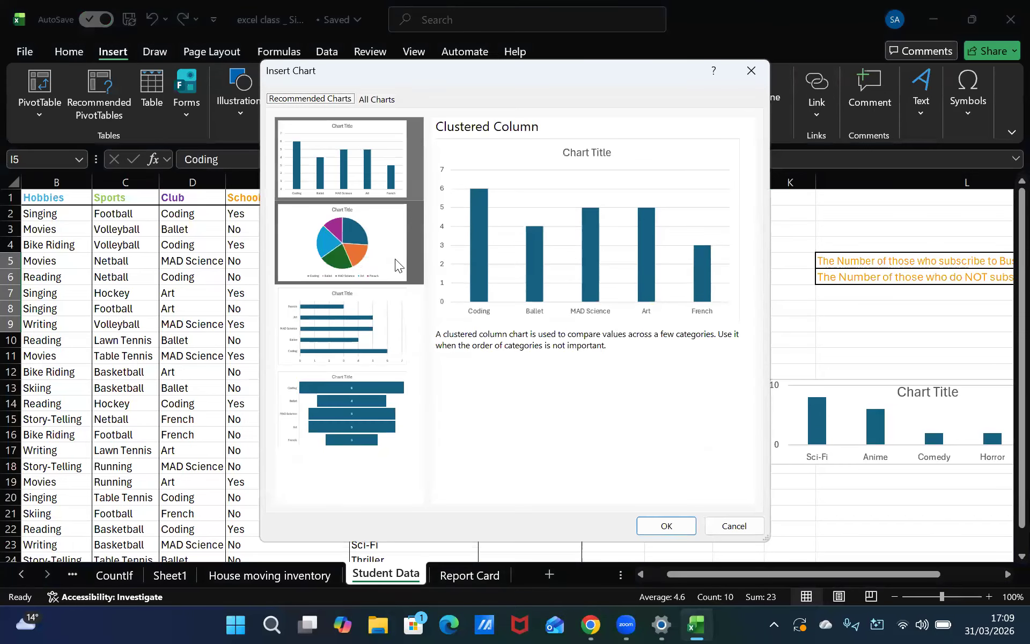
click(354, 260)
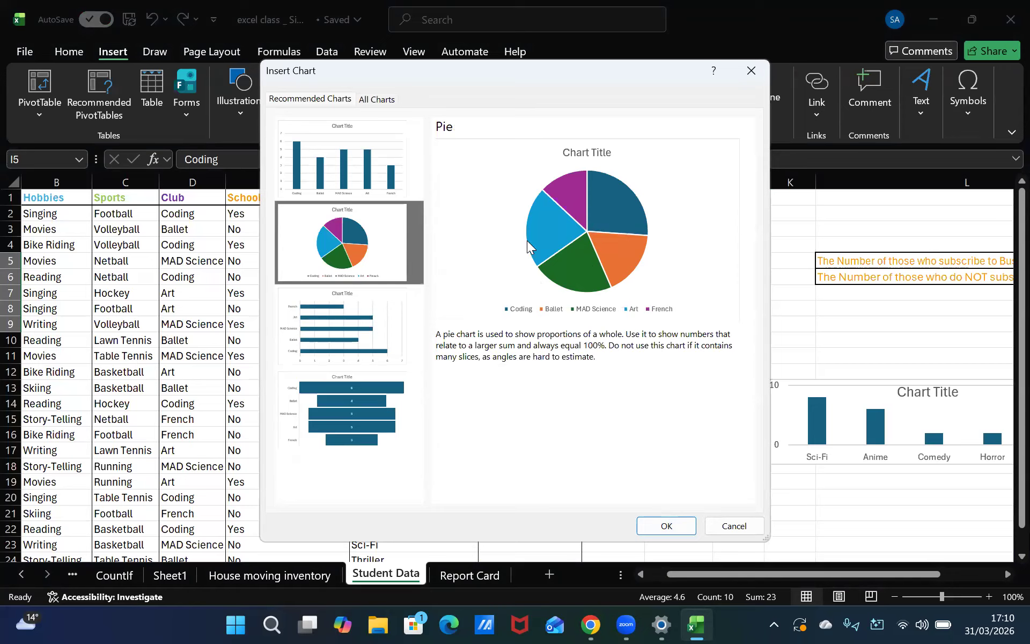
click(357, 408)
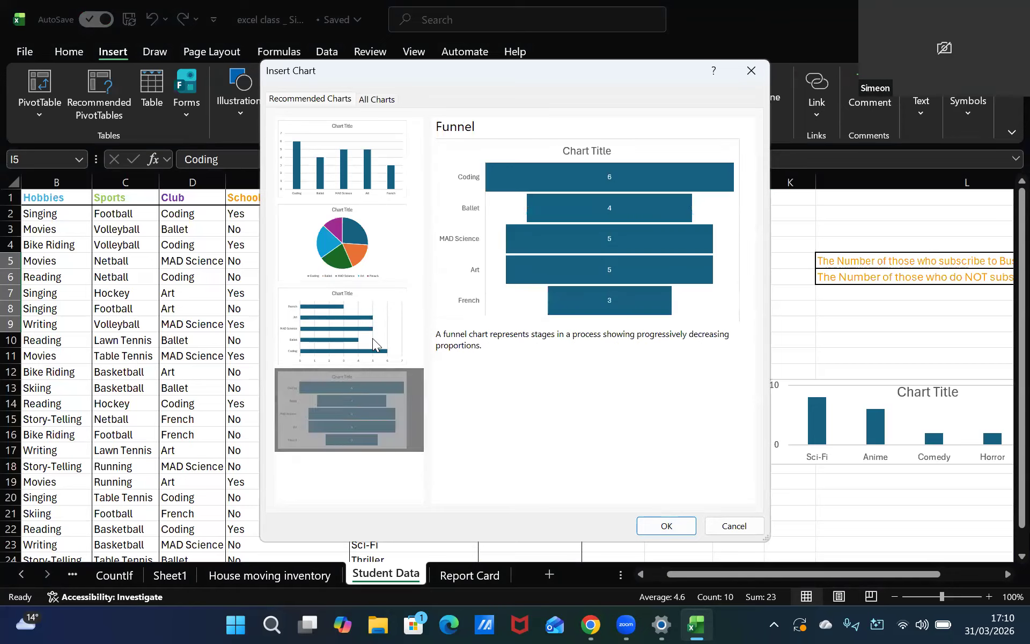
click(382, 178)
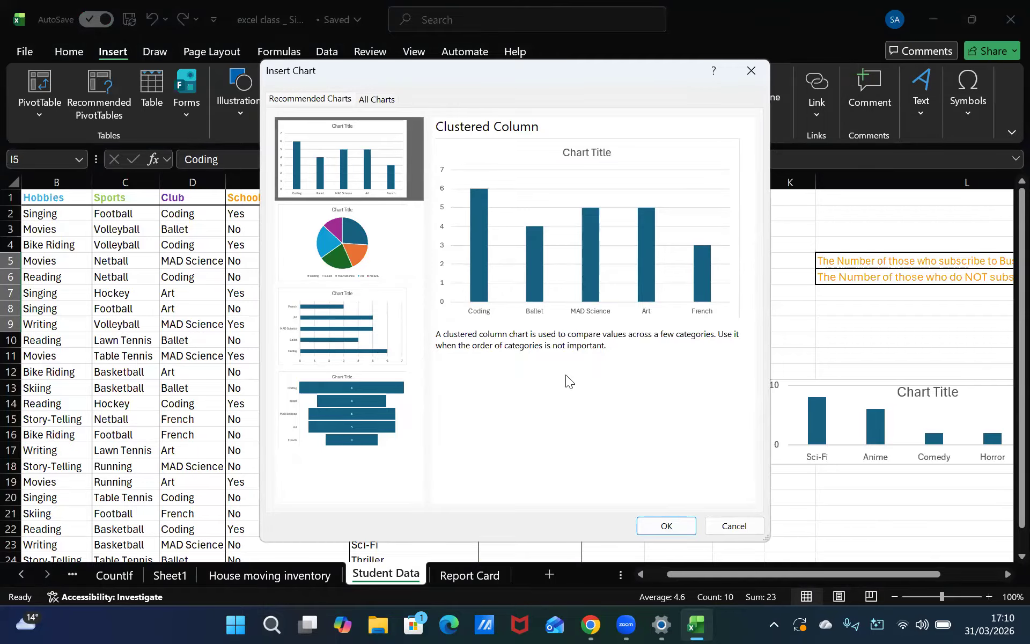
click(655, 520)
Shrink the club column chart and place it above the movie category chart, beside the club counts table
drag(718, 265, 616, 256)
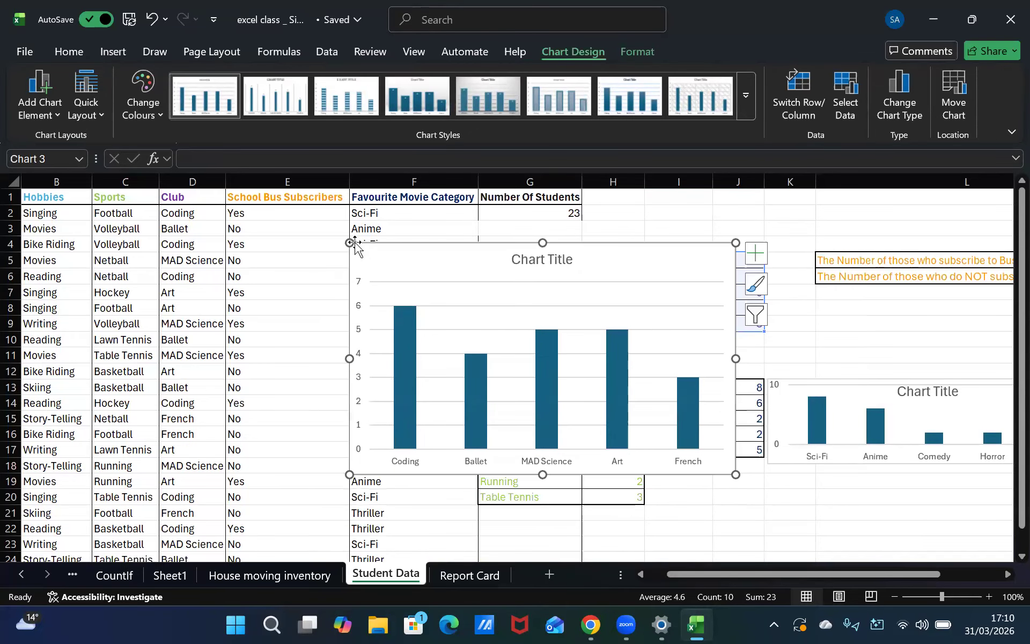
drag(350, 243, 401, 355)
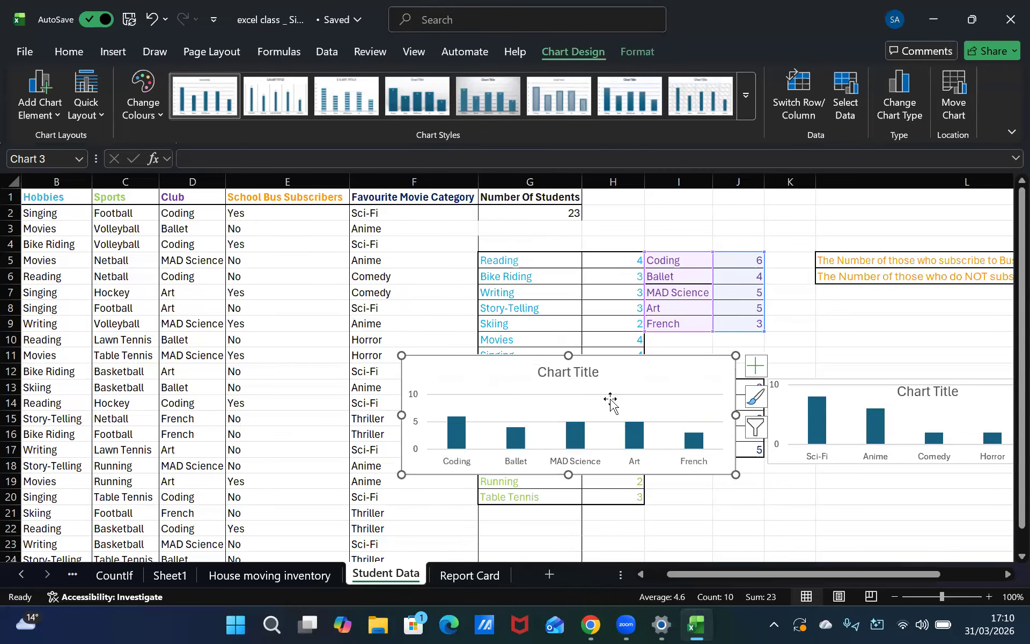
drag(406, 473, 437, 469)
click(546, 428)
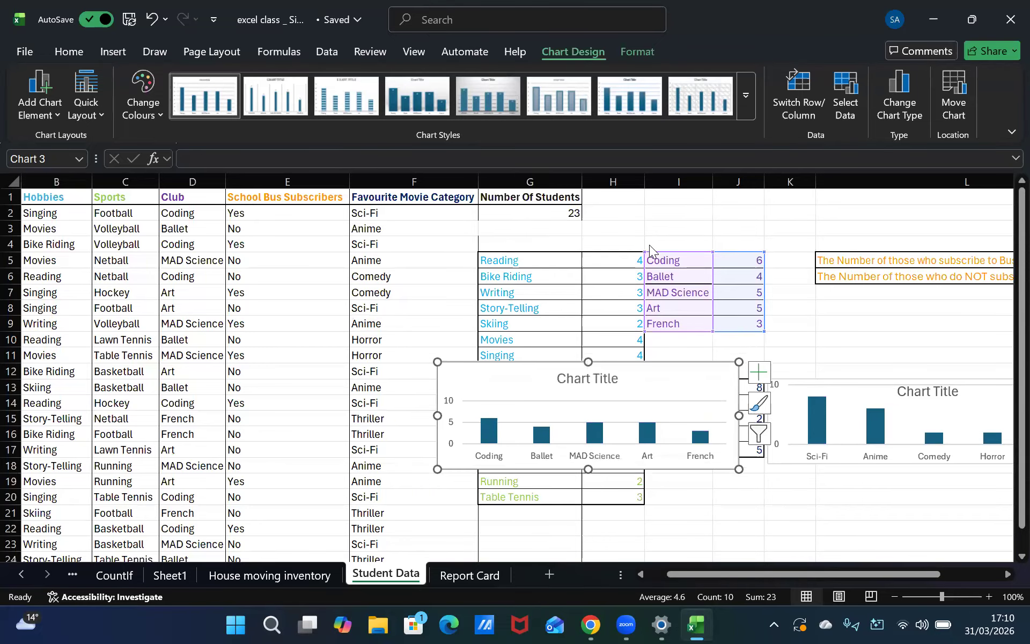
drag(598, 395, 744, 223)
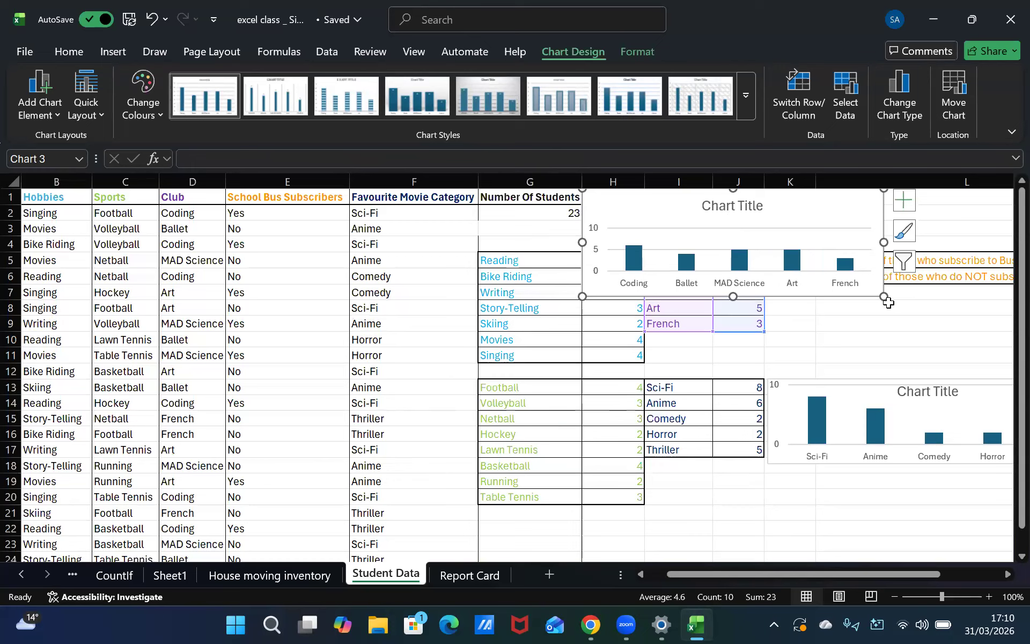
drag(814, 282, 800, 258)
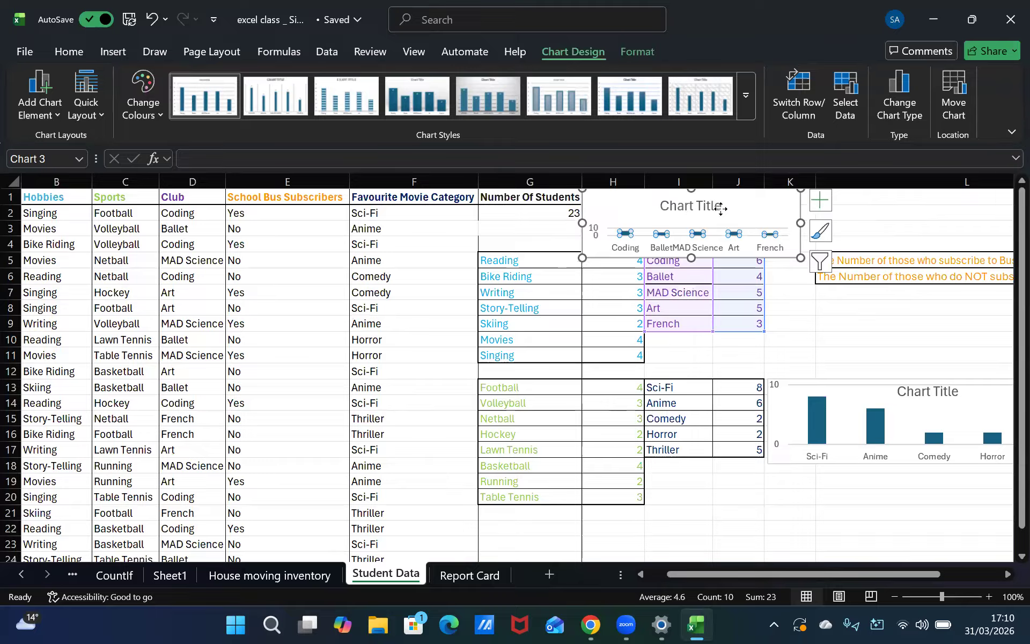
drag(721, 209, 945, 307)
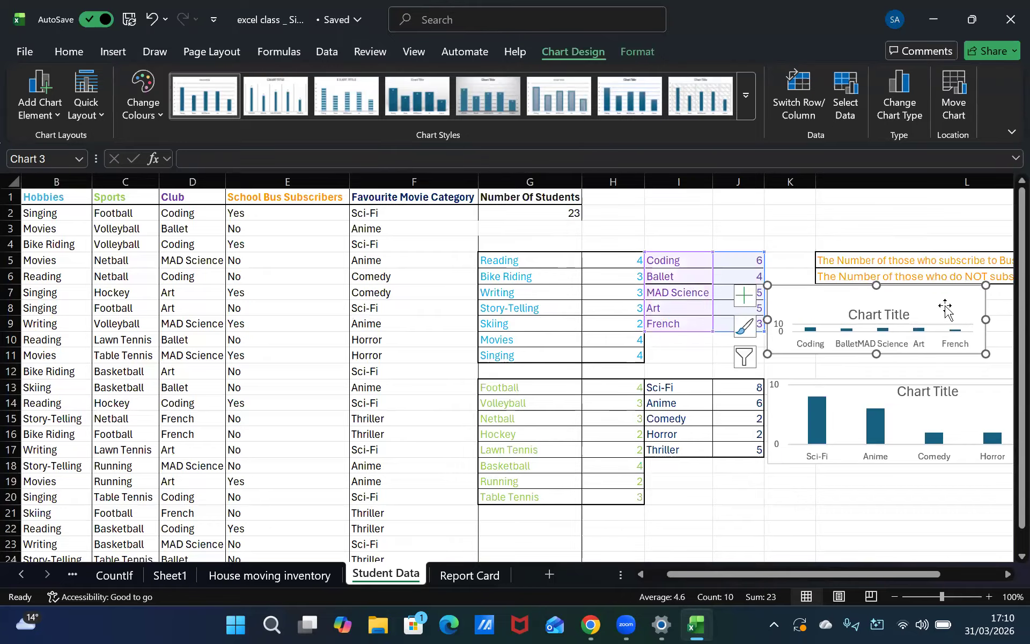
click(739, 466)
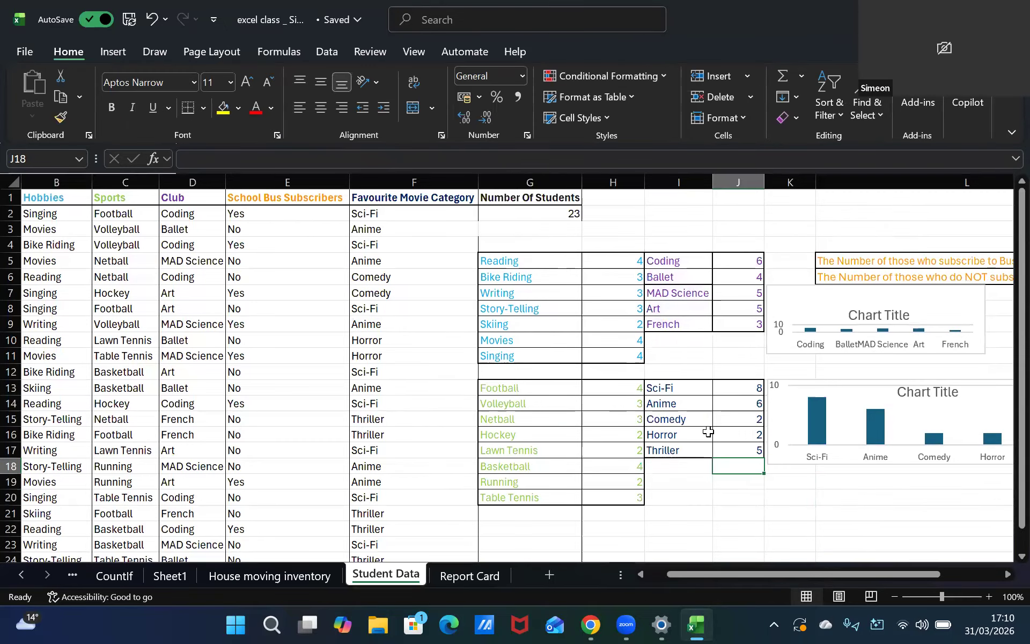
click(832, 295)
click(872, 276)
double_click(872, 264)
click(829, 266)
drag(825, 260, 821, 260)
click(966, 258)
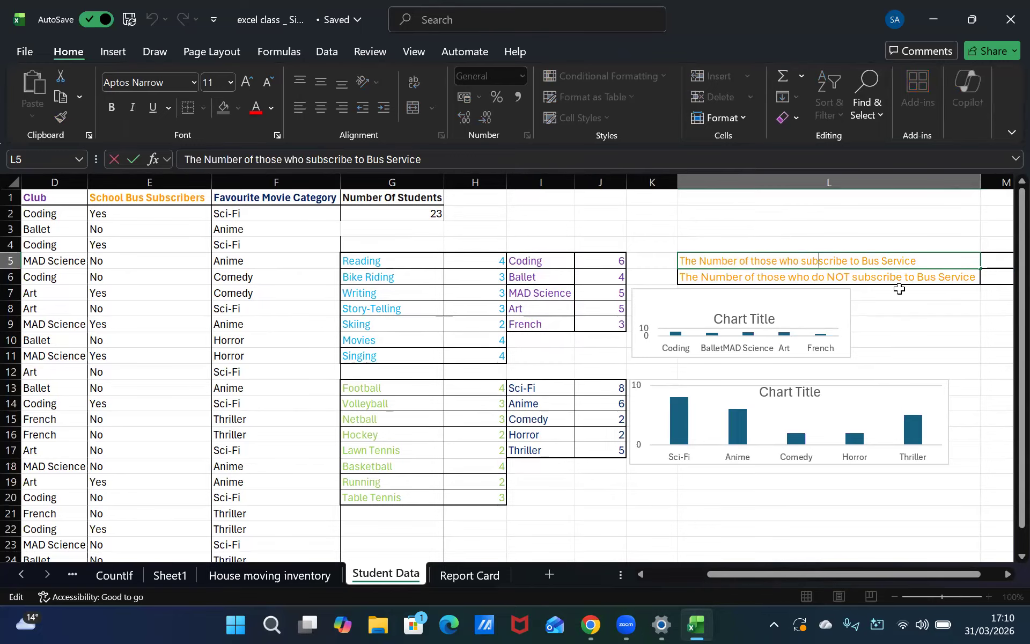
drag(974, 303, 978, 293)
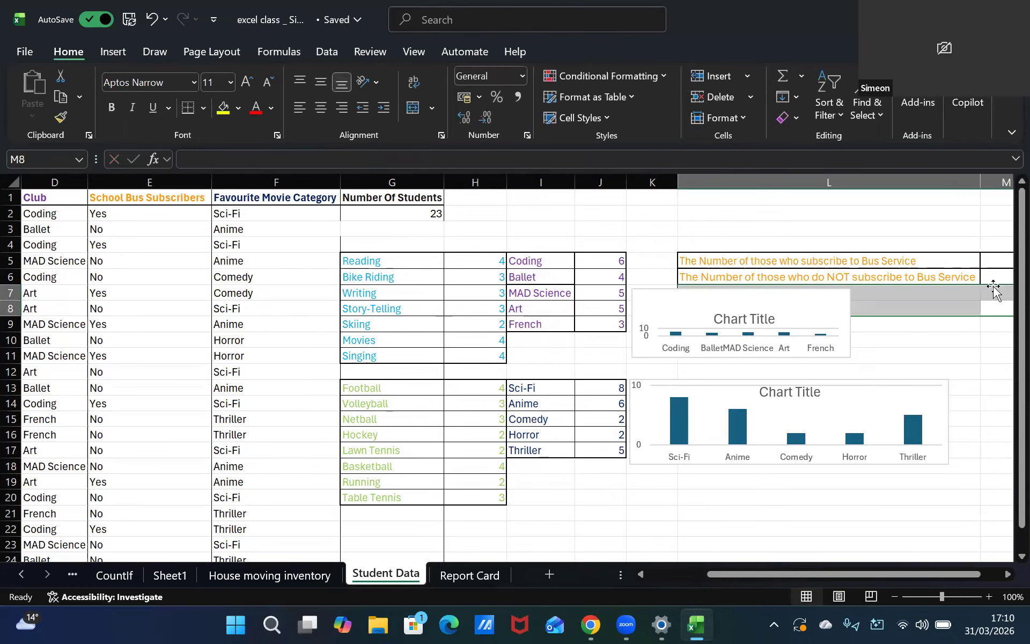
click(996, 292)
scroll(996, 285, right, 2)
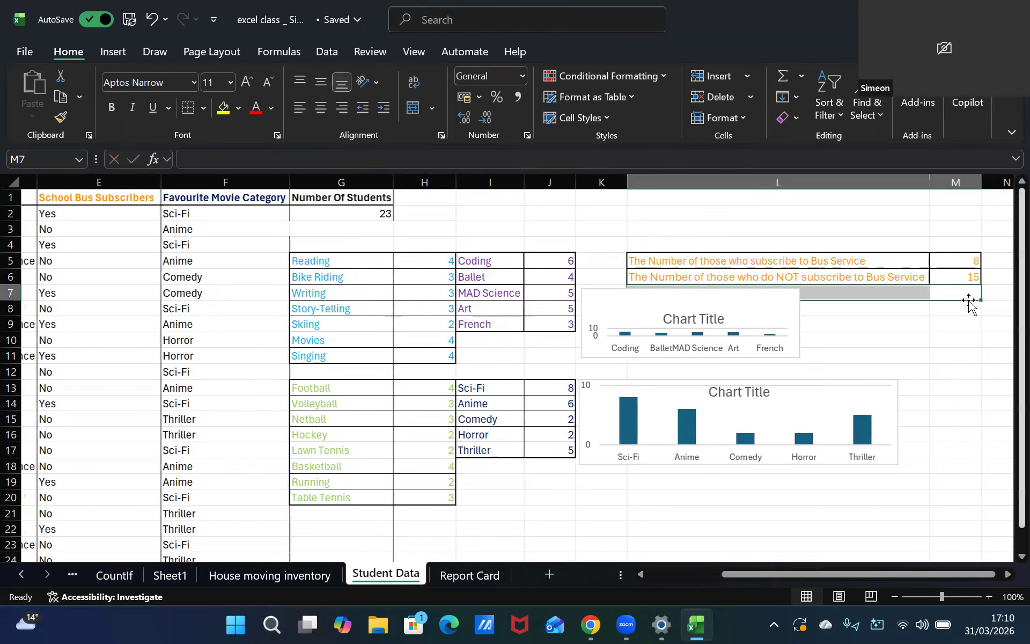
click(765, 247)
click(771, 262)
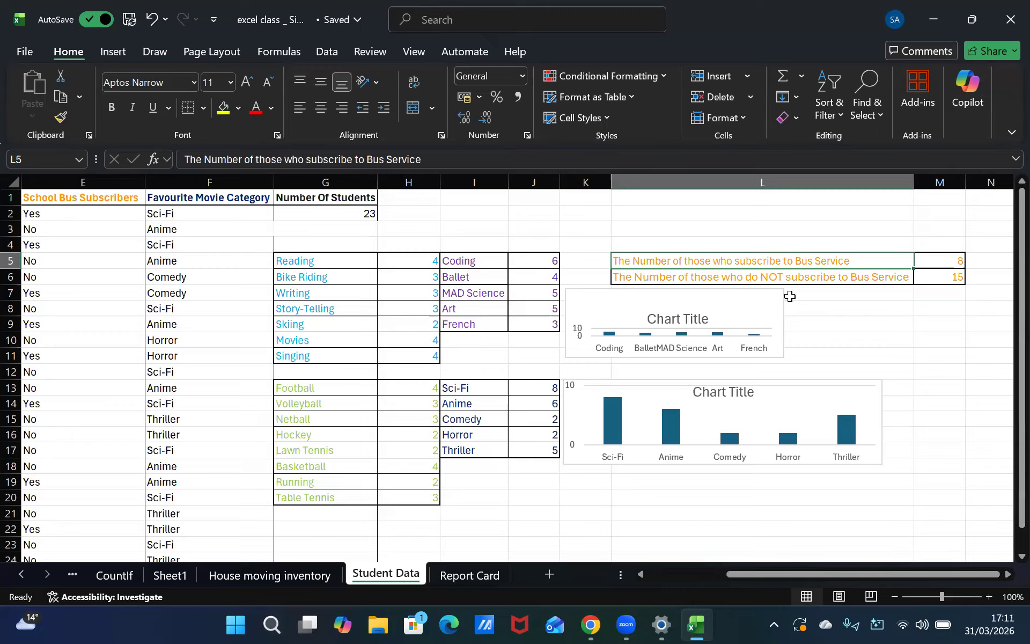
shift+click(949, 281)
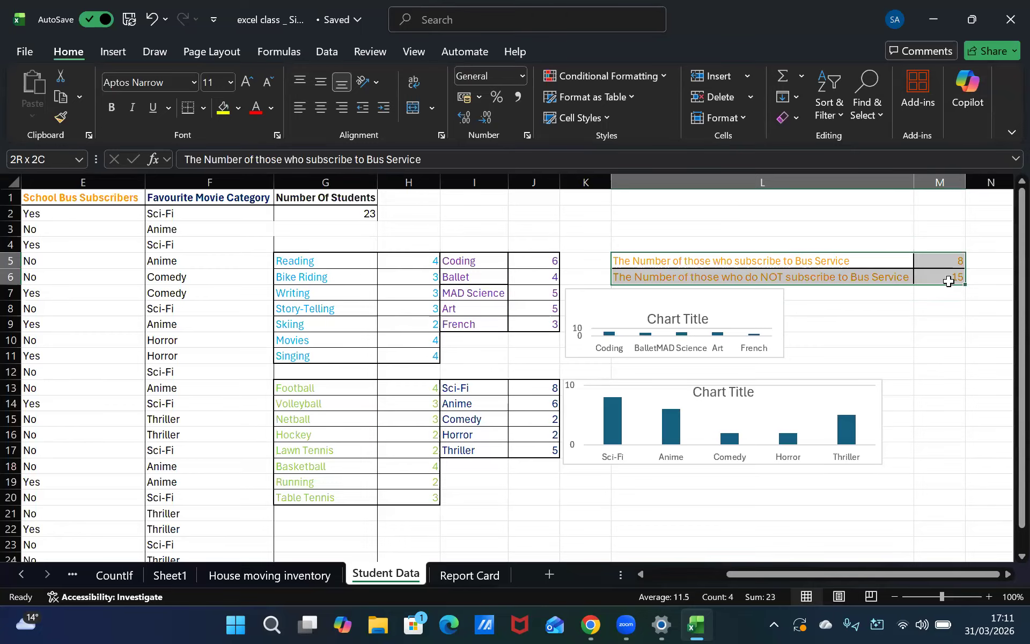
click(59, 79)
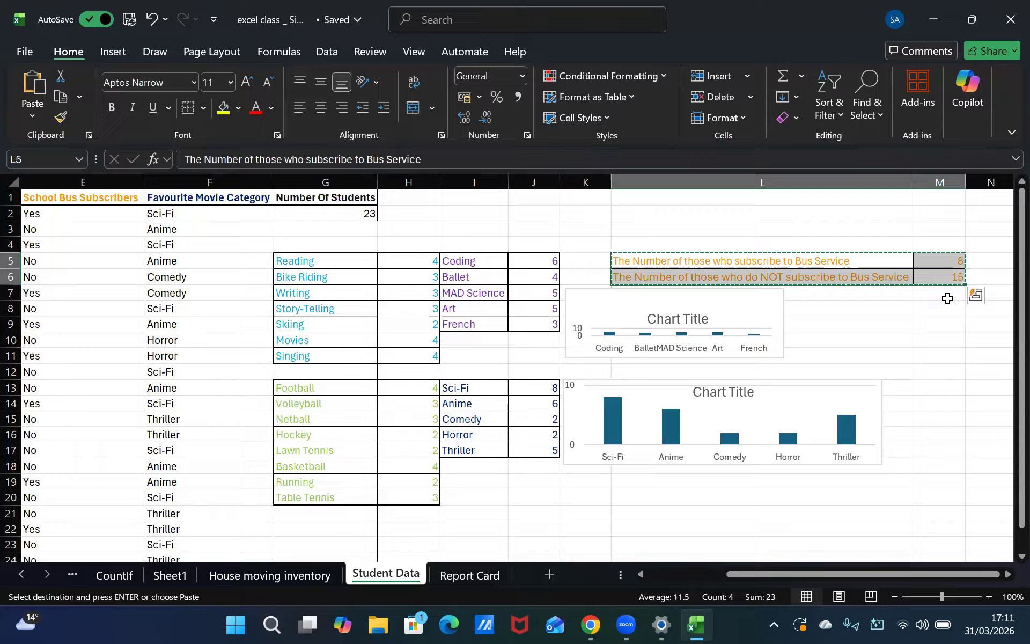
key(Right)
key(Right)
key(Right)
key(Right)
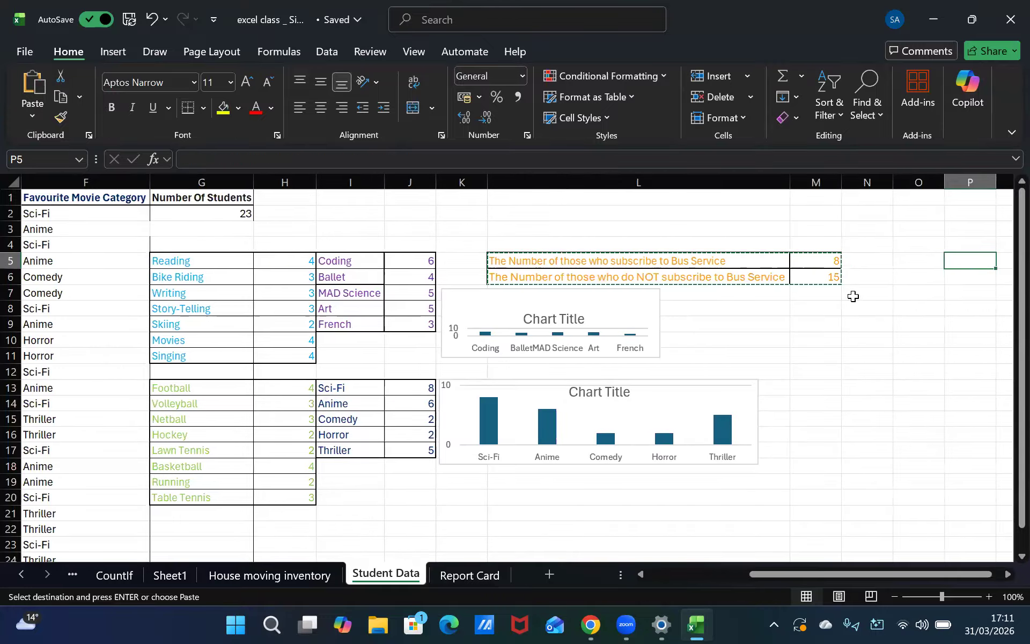
click(918, 260)
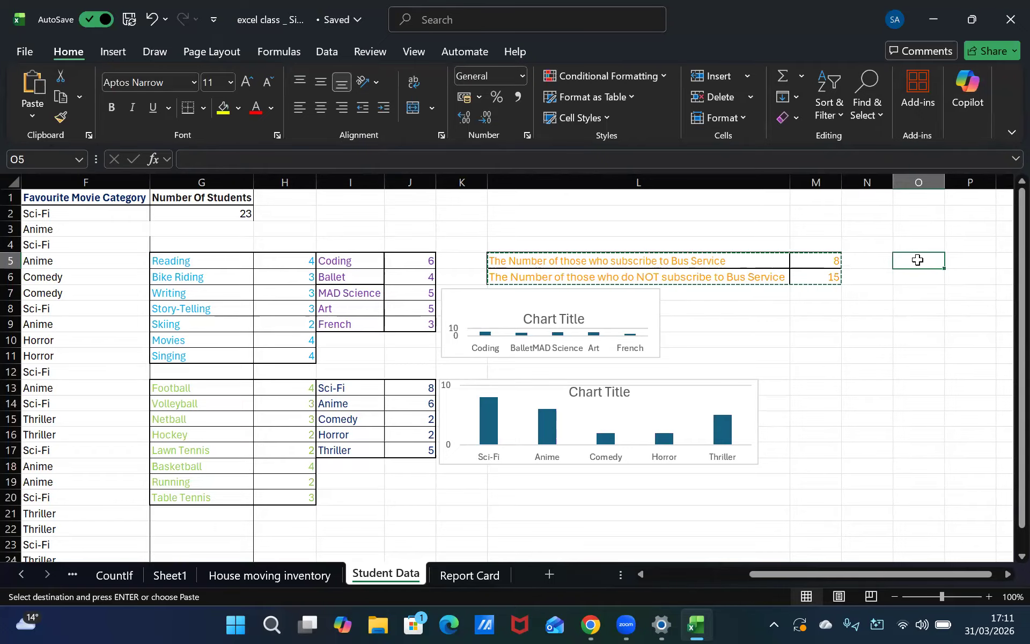
key(ctrl+c)
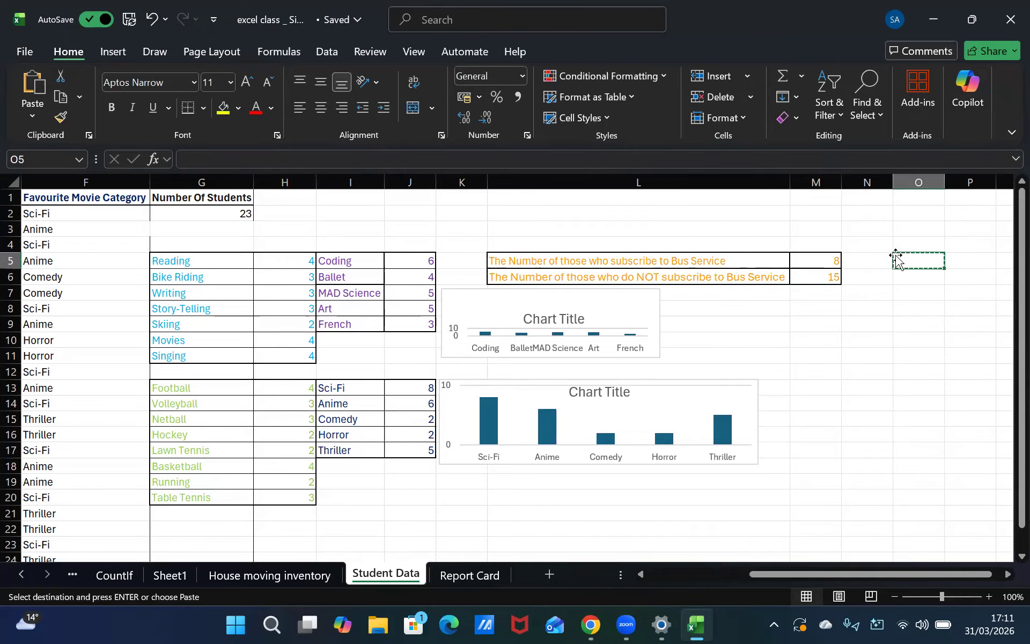
key(Escape)
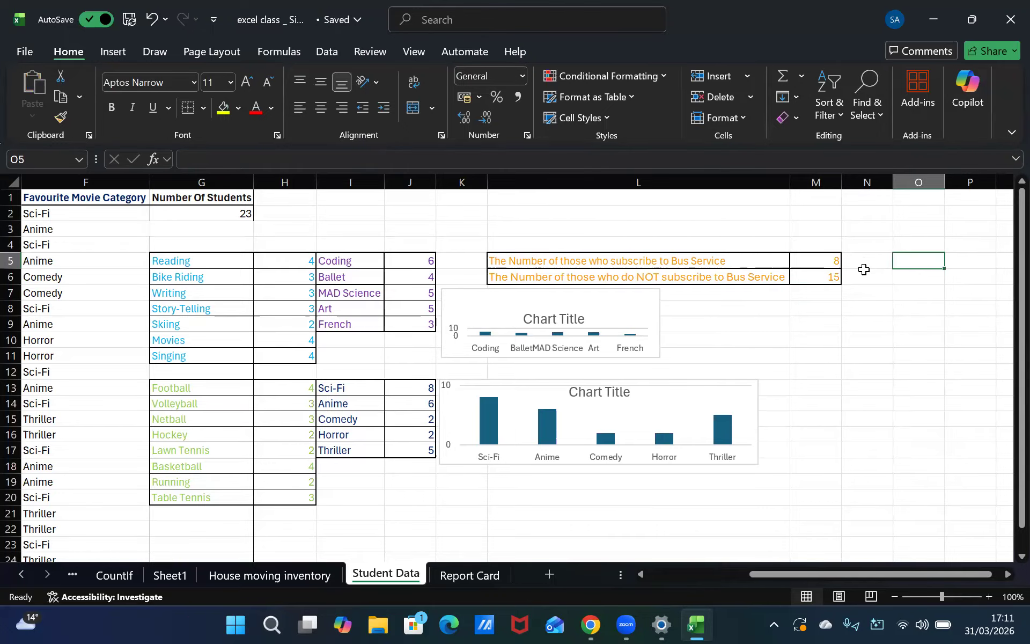
Move the bus service subscriber table from L5:M6 to P6:Q7
click(665, 262)
shift+click(801, 277)
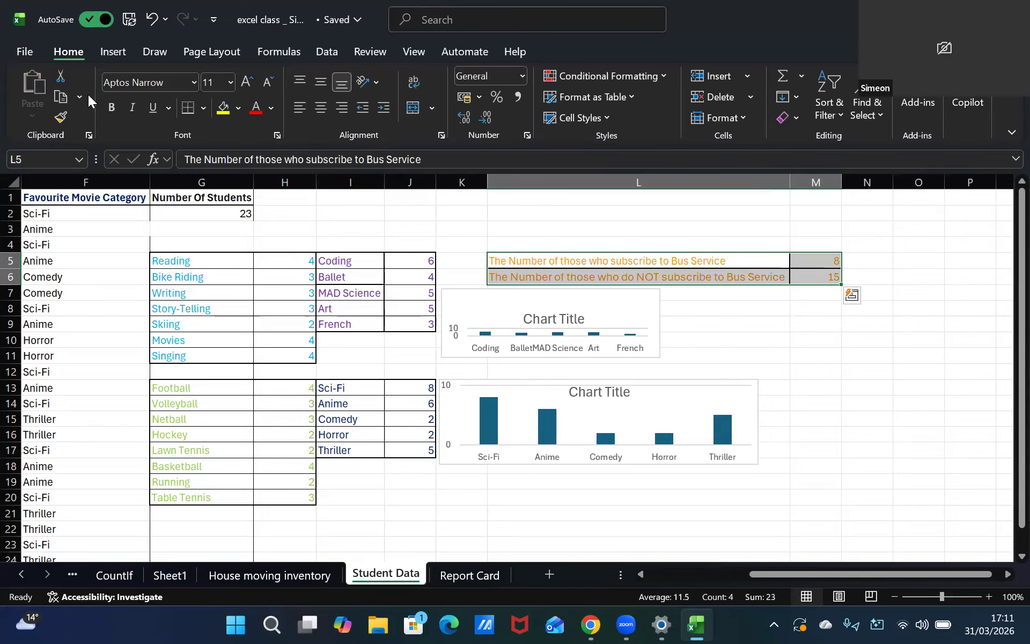
click(53, 80)
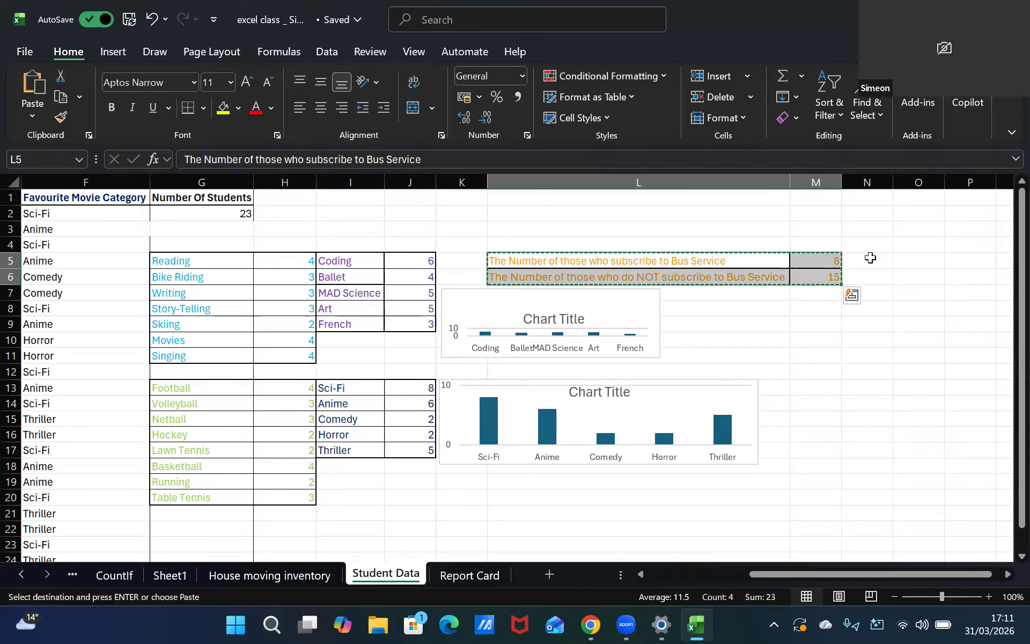
click(966, 274)
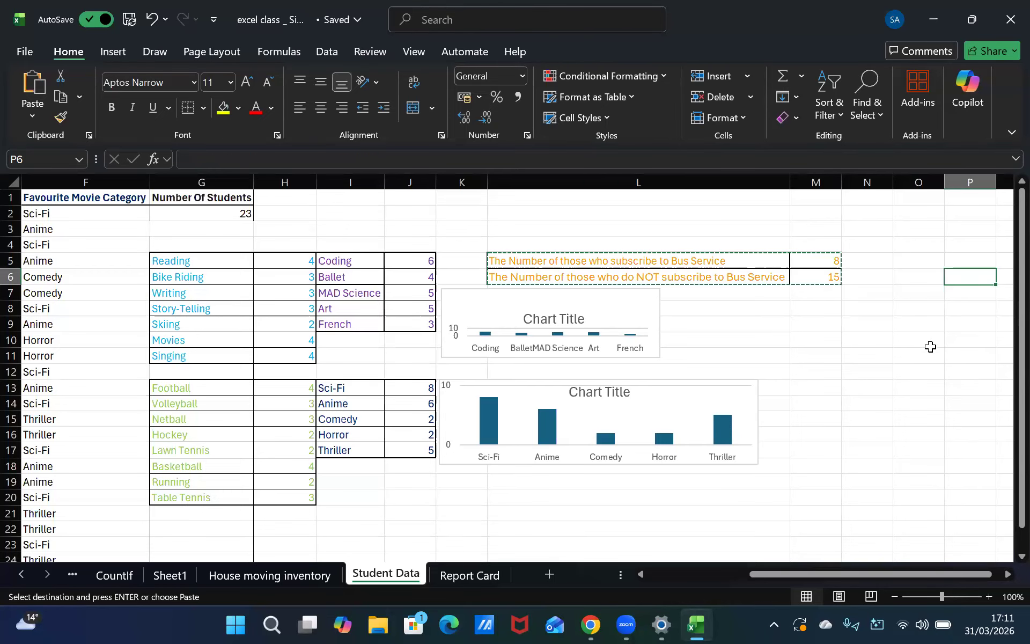
key(ctrl+v)
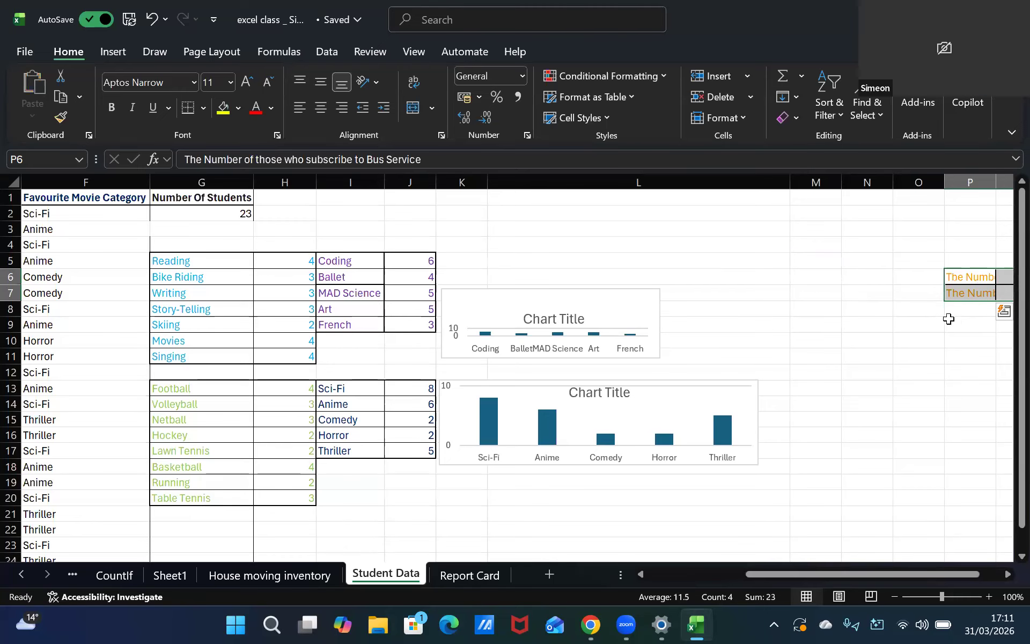
Widen column P so the bus service labels fit fully
click(949, 319)
key(Right)
key(Right)
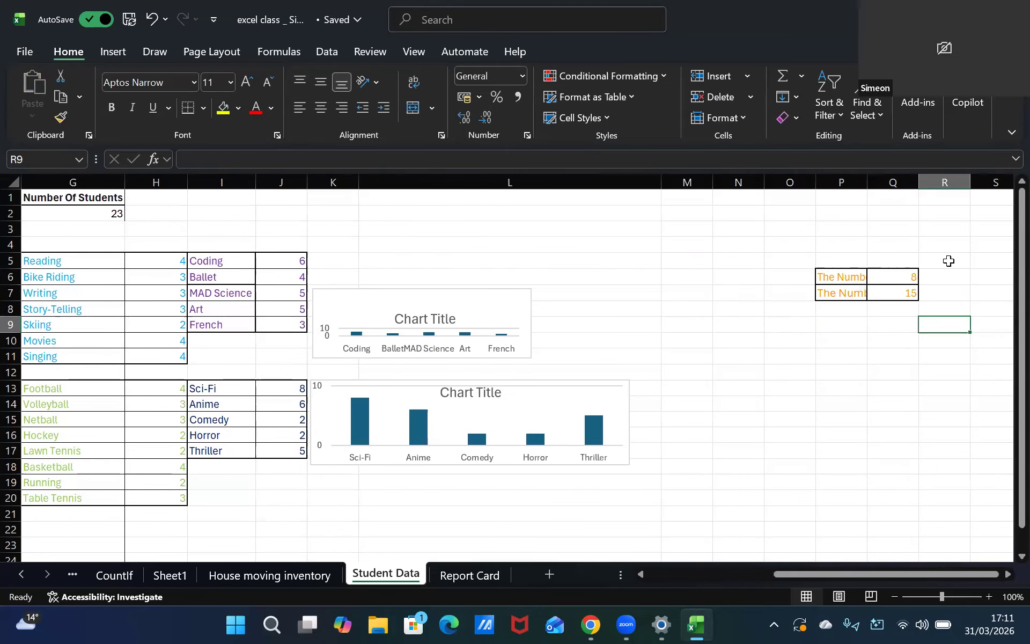
click(838, 275)
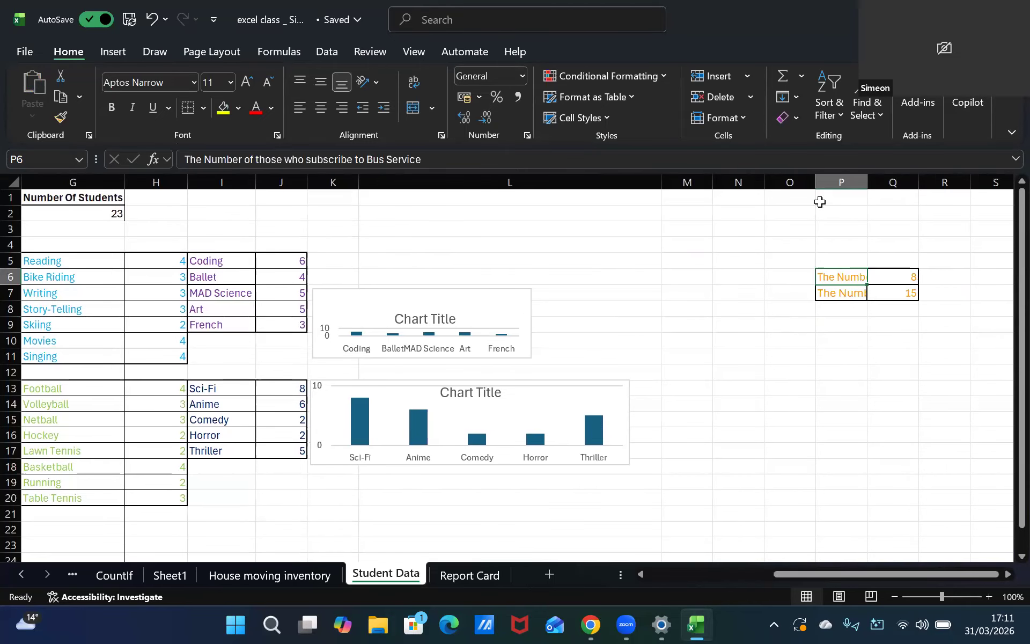
drag(809, 187, 954, 187)
drag(891, 197, 891, 215)
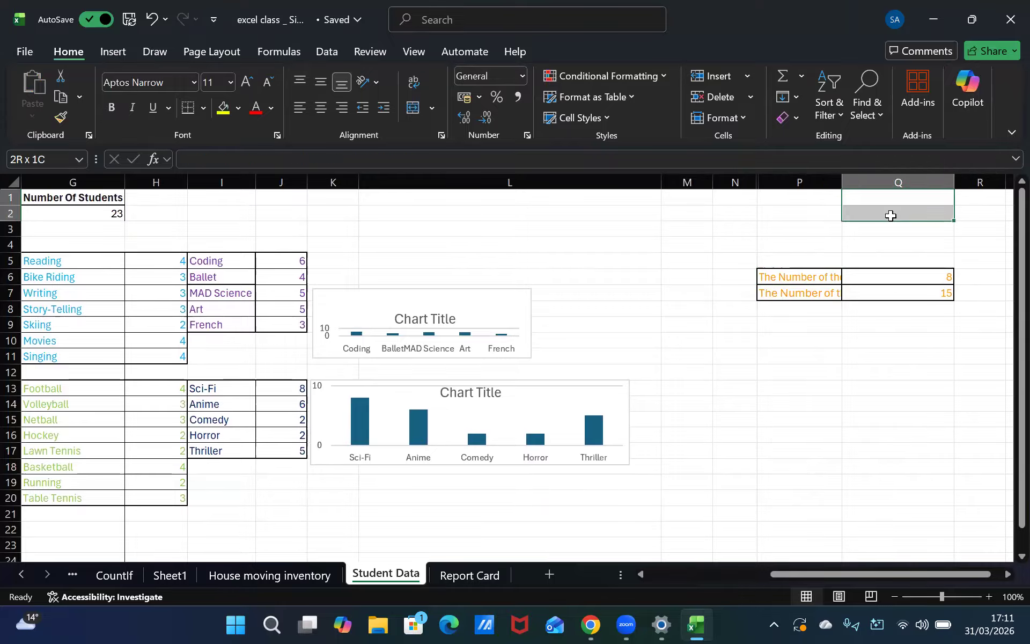
click(902, 196)
drag(844, 189, 974, 289)
key(Right)
key(Right)
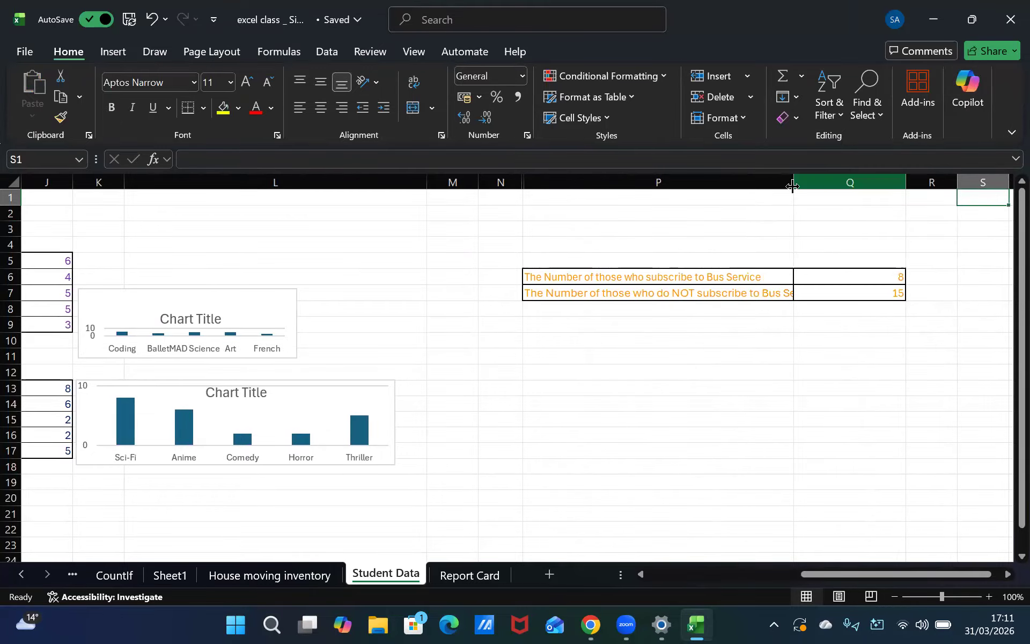
drag(794, 183, 824, 198)
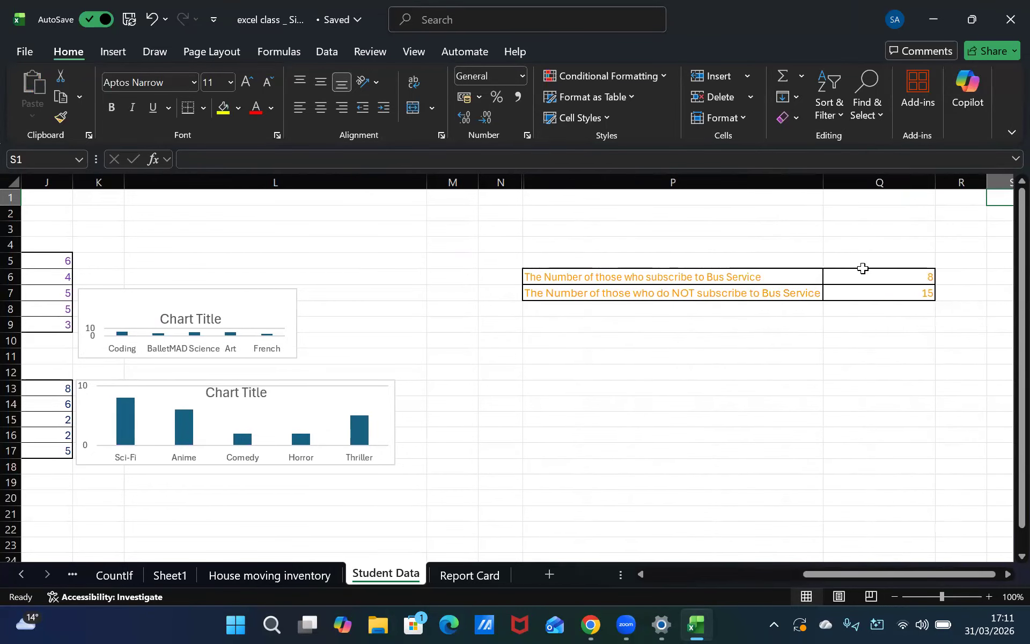
Enlarge the club column chart and move it higher, above the movie category chart beside the club counts table
key(Left)
key(Left)
key(Left)
key(Left)
key(Left)
key(Left)
key(Left)
key(Left)
key(Left)
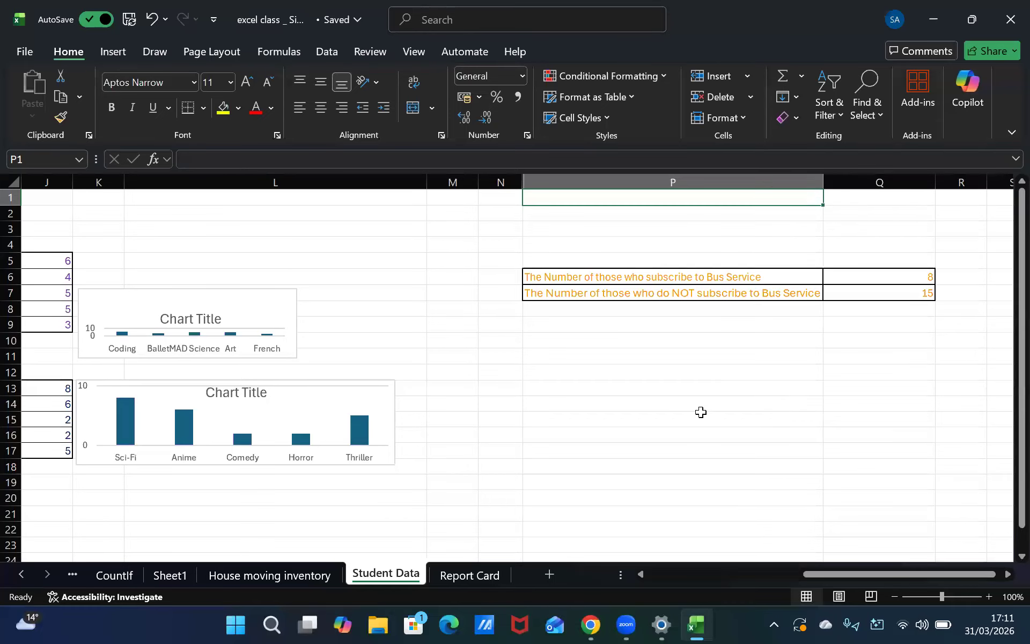
key(Left)
key(Left)
triple_click(423, 321)
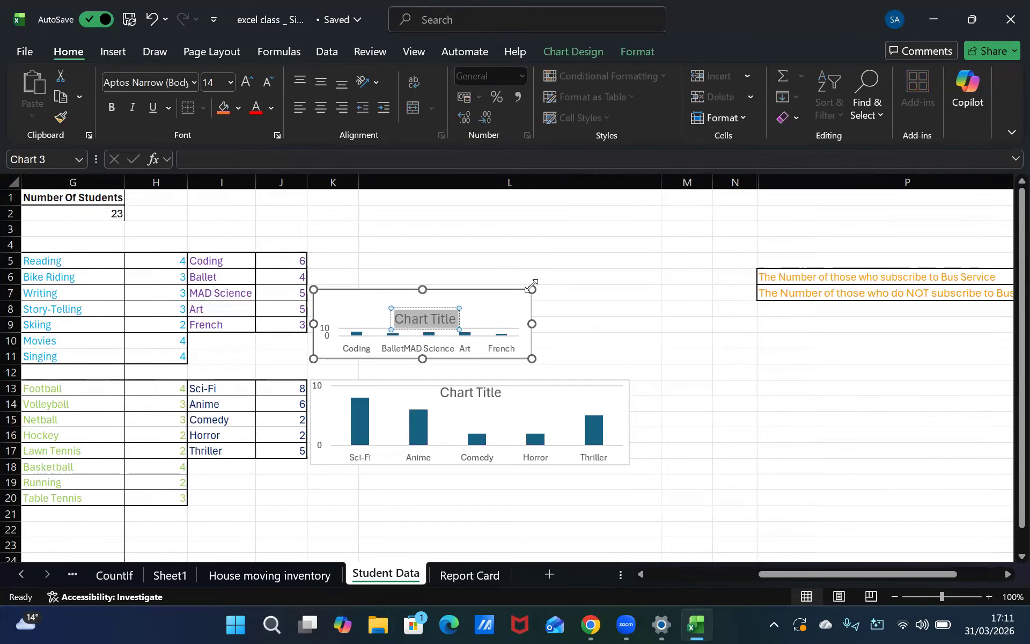
drag(559, 260, 558, 251)
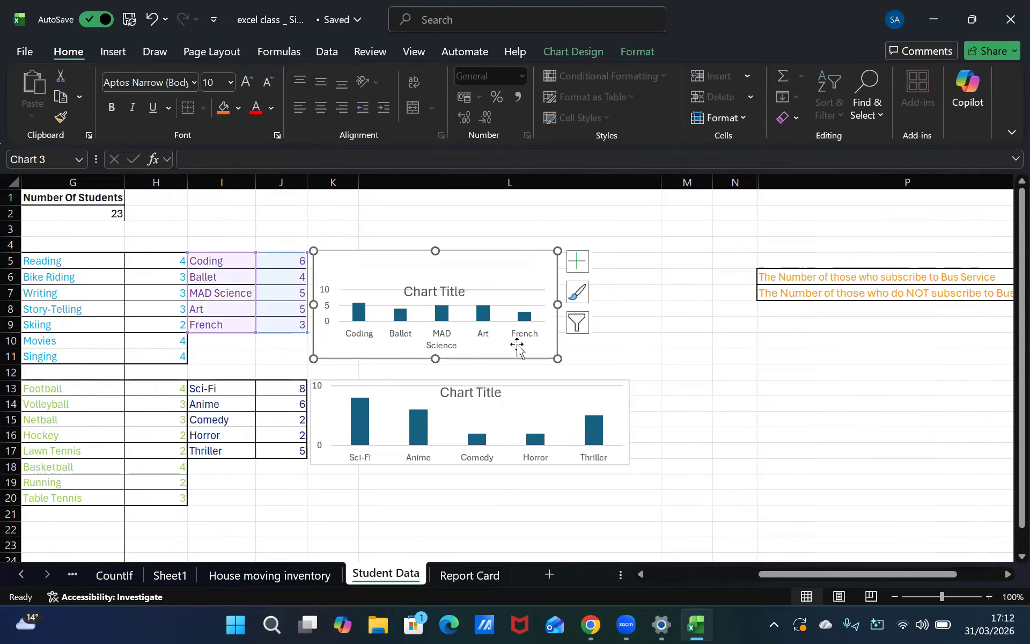
click(449, 284)
drag(409, 256, 407, 233)
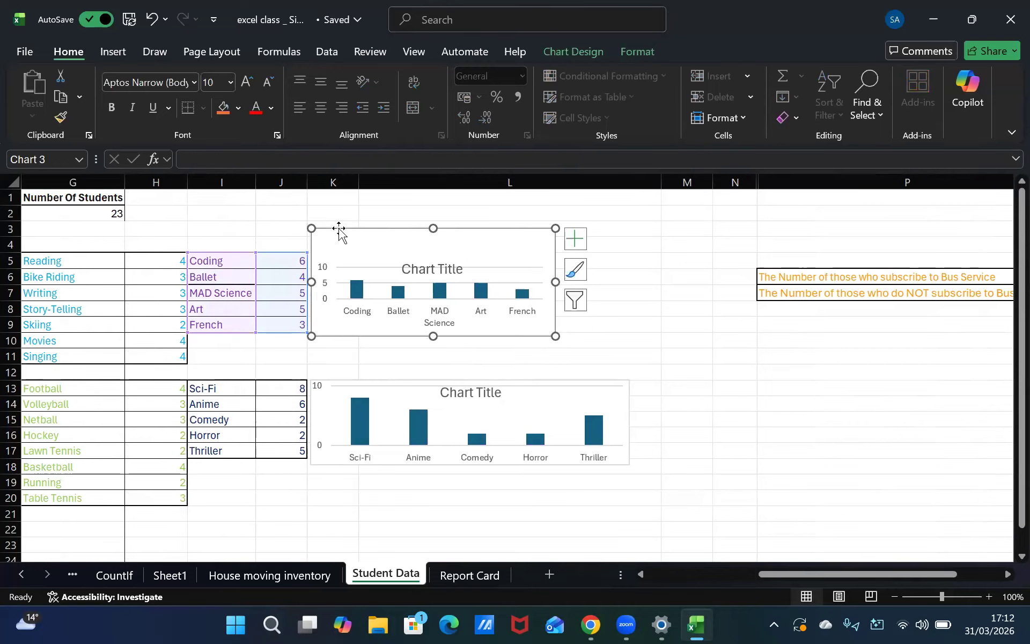
drag(300, 205, 301, 206)
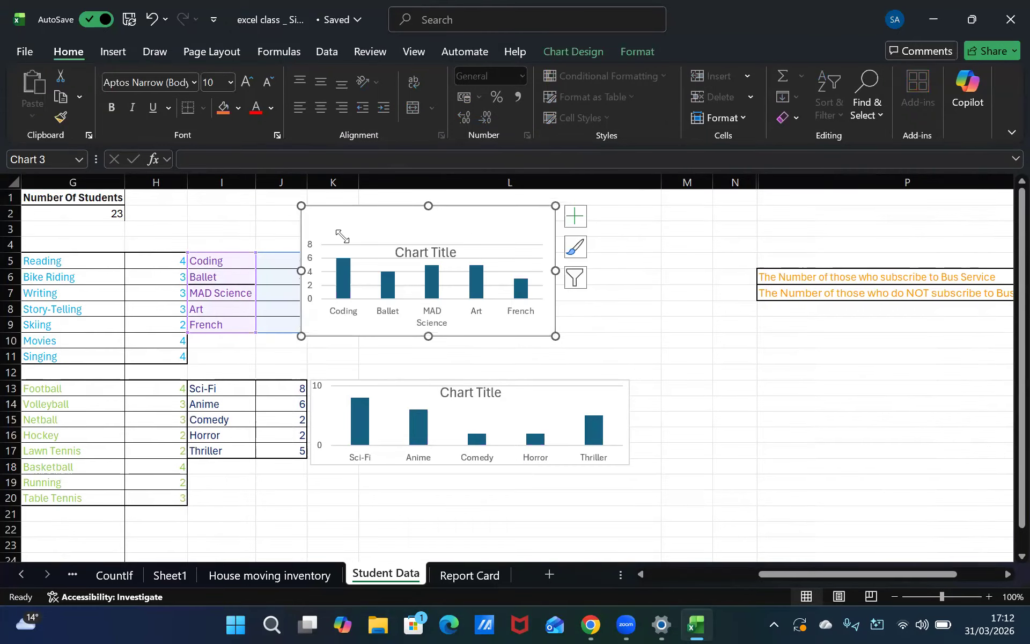
click(513, 290)
click(565, 356)
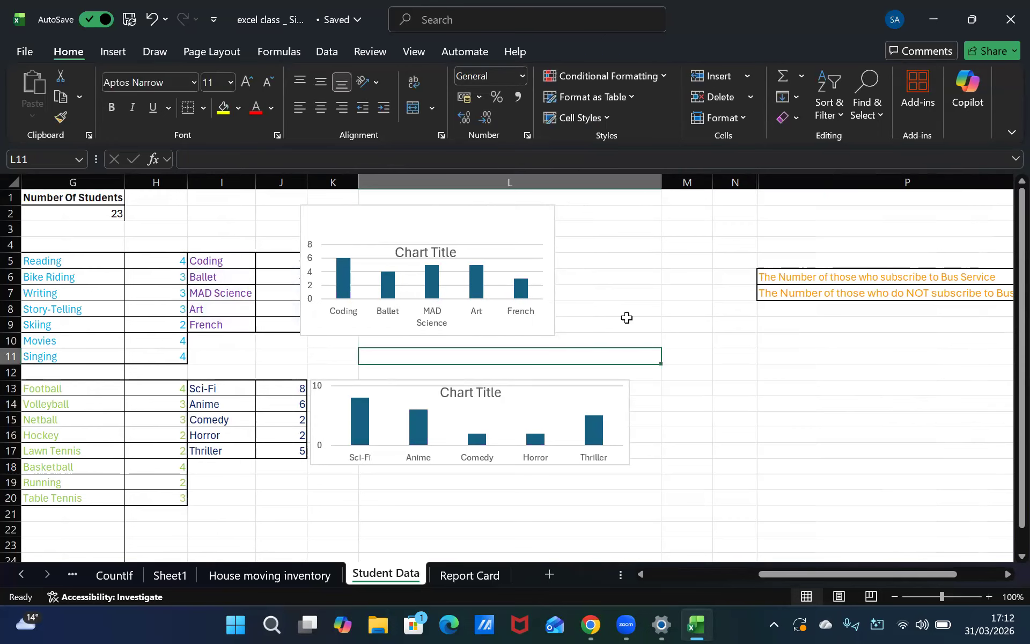
Nudge the club chart slightly right and down so it lines up with the movie category chart
key(Left)
key(Left)
key(Left)
key(Left)
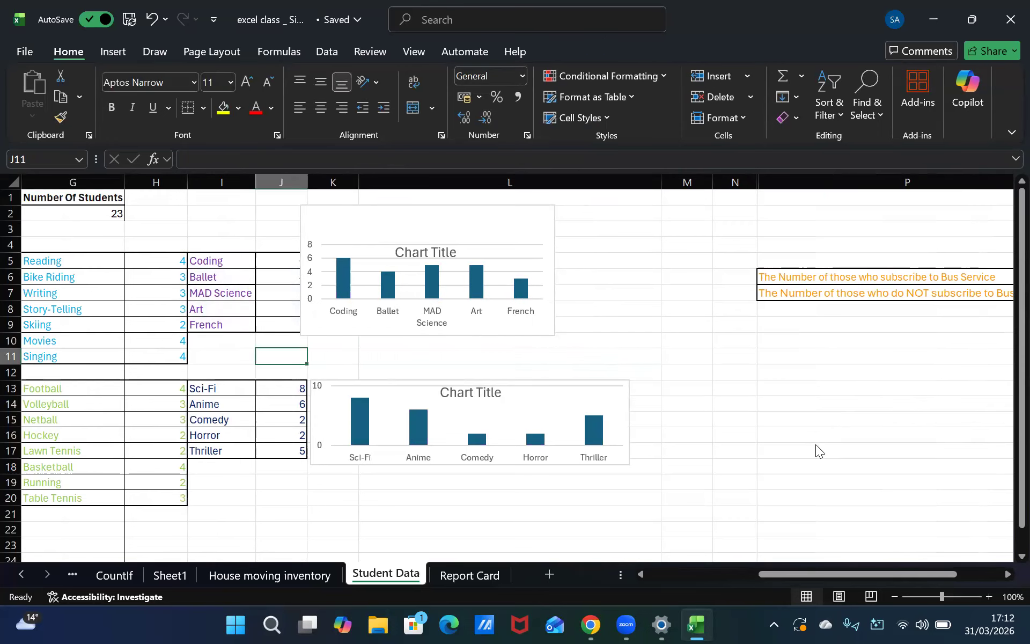
key(Left)
key(Left)
key(Left)
key(Left)
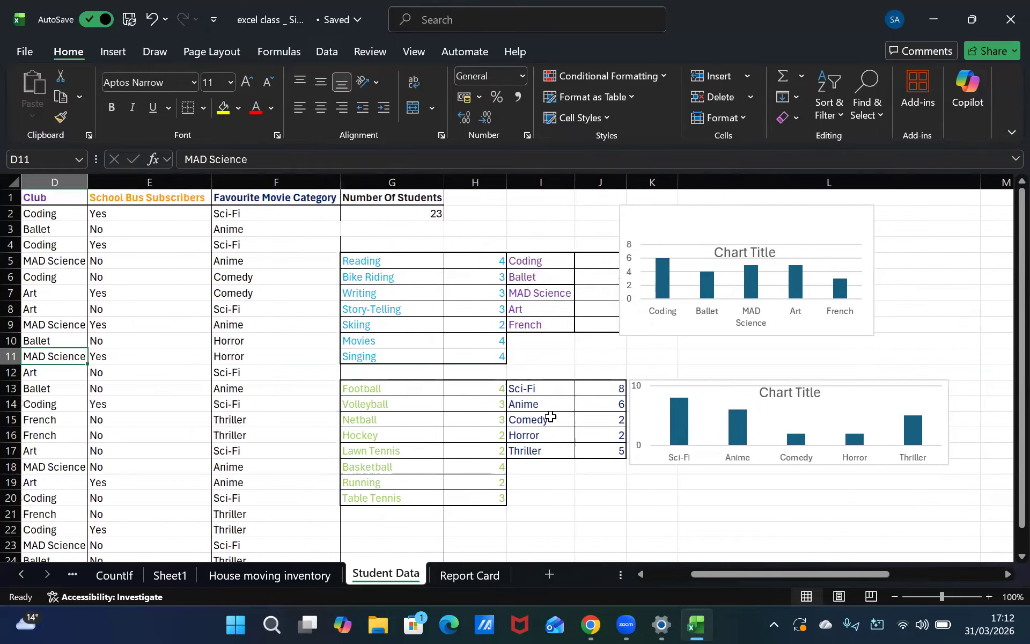
key(Right)
key(Right)
key(Right)
key(Right)
key(Right)
key(Right)
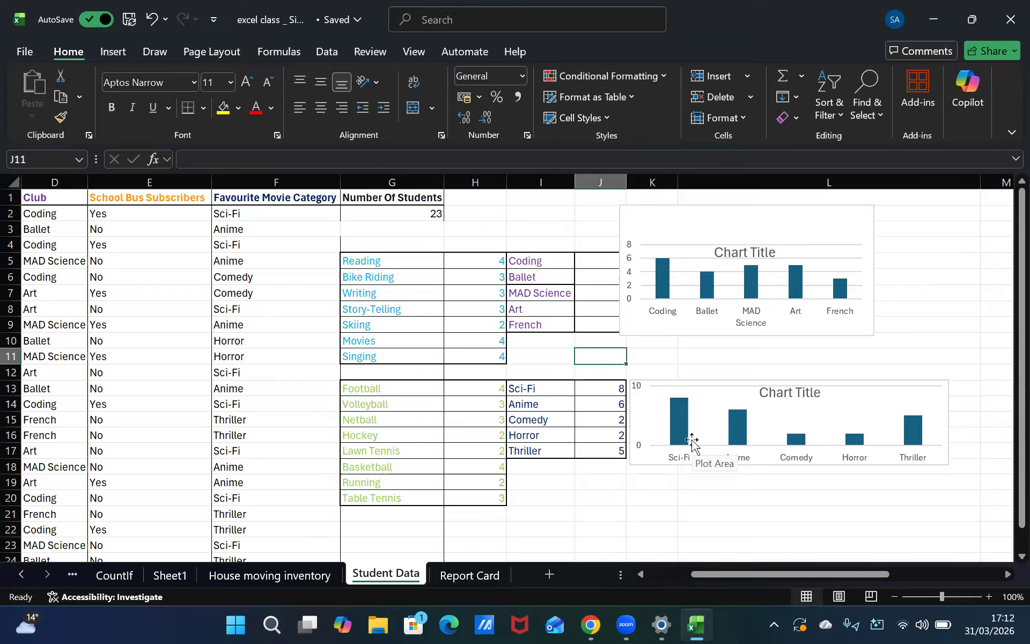
click(786, 316)
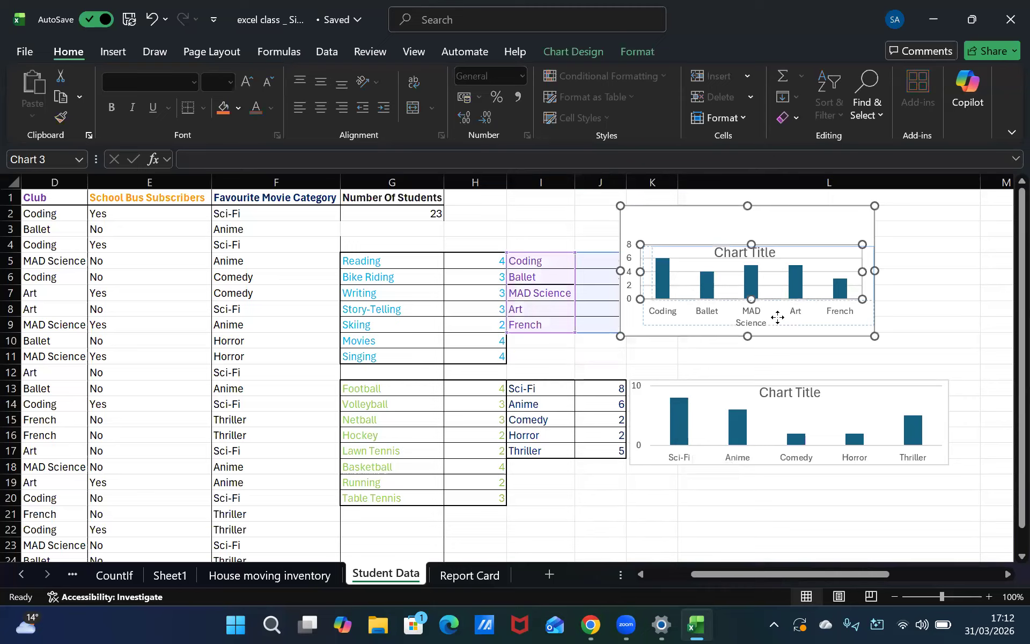
click(683, 217)
click(682, 274)
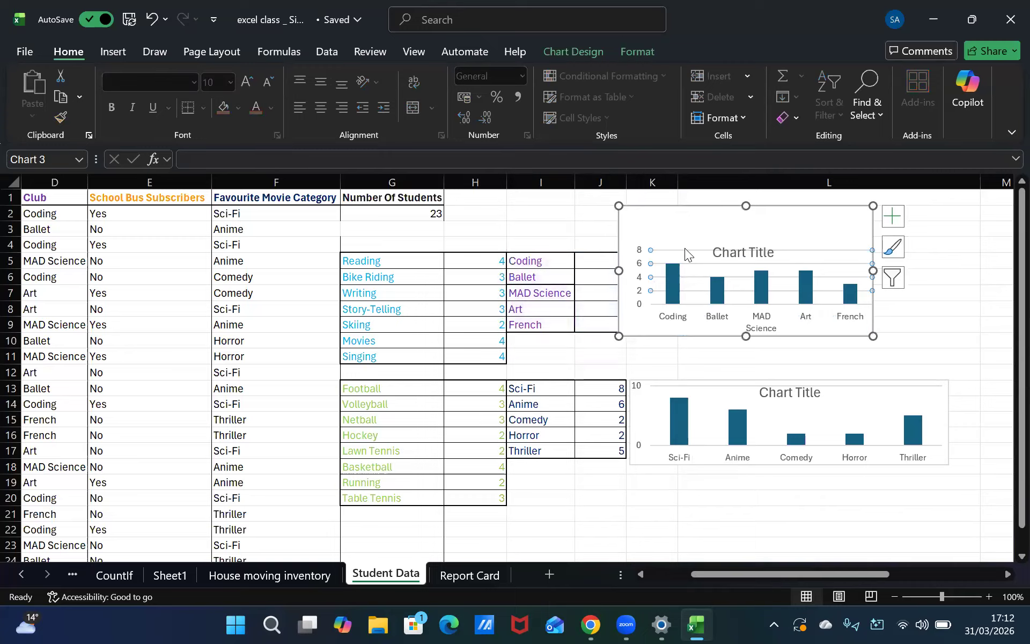
drag(669, 223, 679, 229)
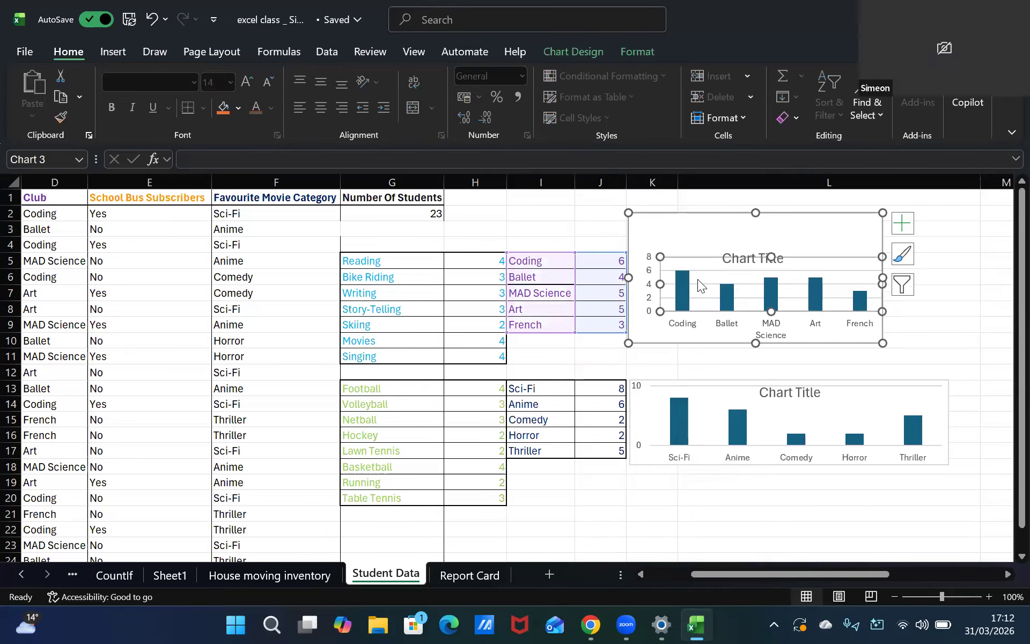
click(684, 291)
click(698, 257)
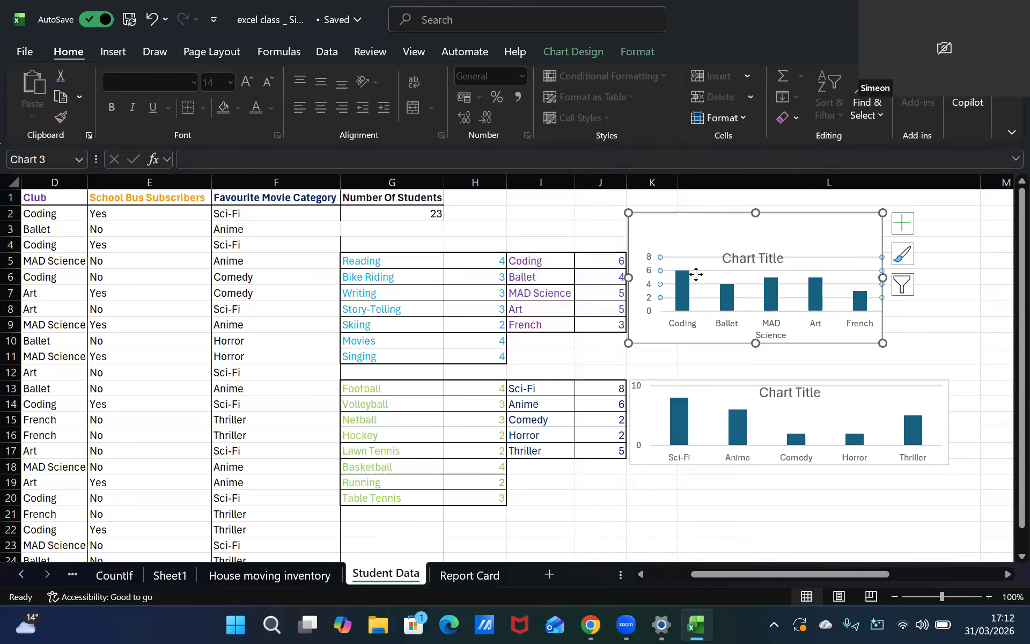
drag(698, 255, 698, 255)
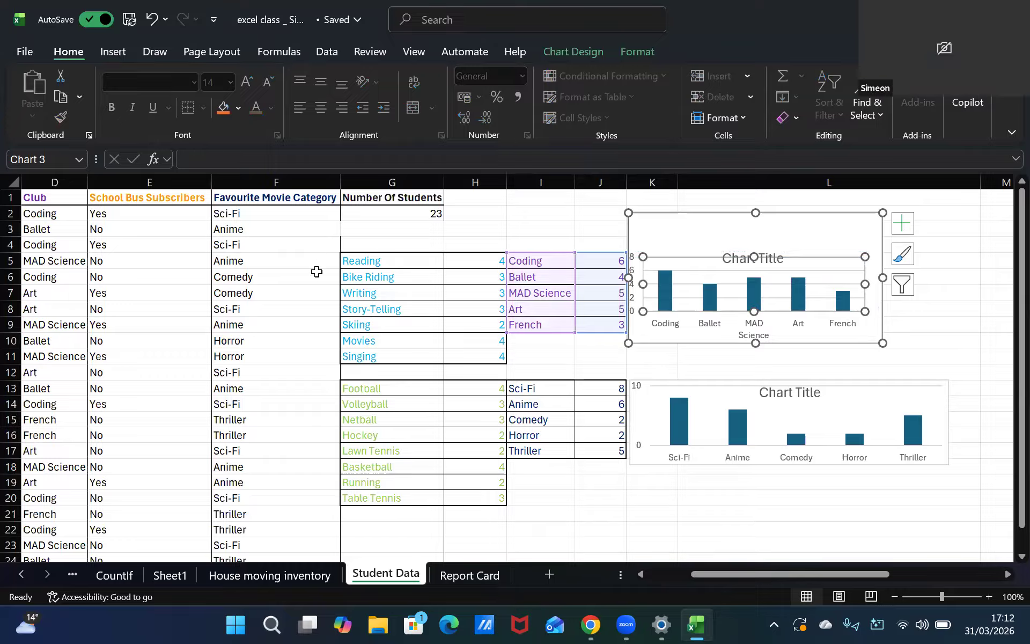
click(57, 297)
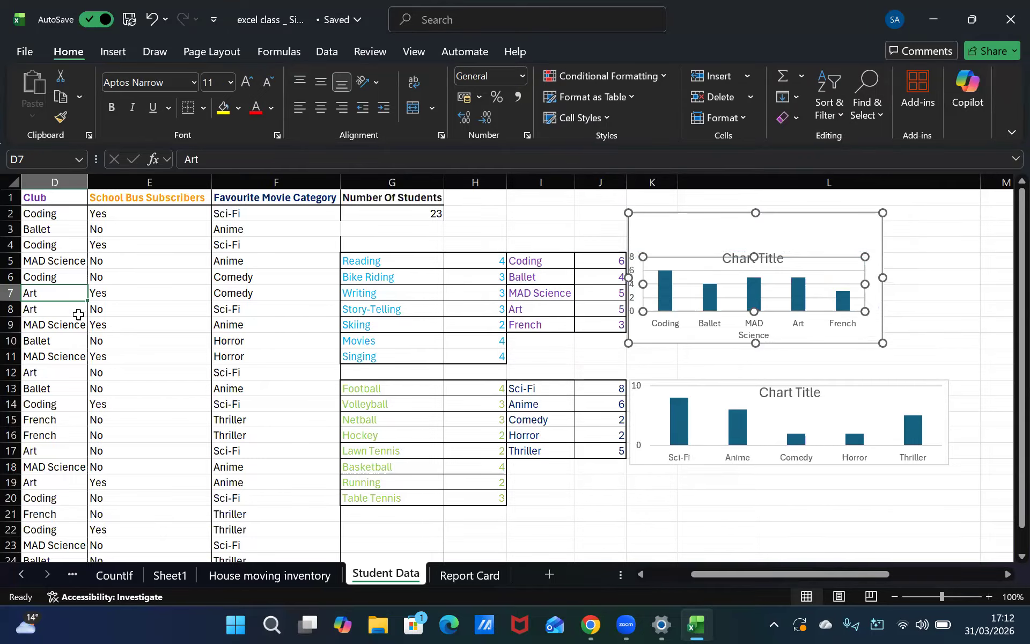
Select the hobby counts from Reading to Singing and browse Recommended Charts, previewing Pie and Clustered Column options
key(Left)
key(Left)
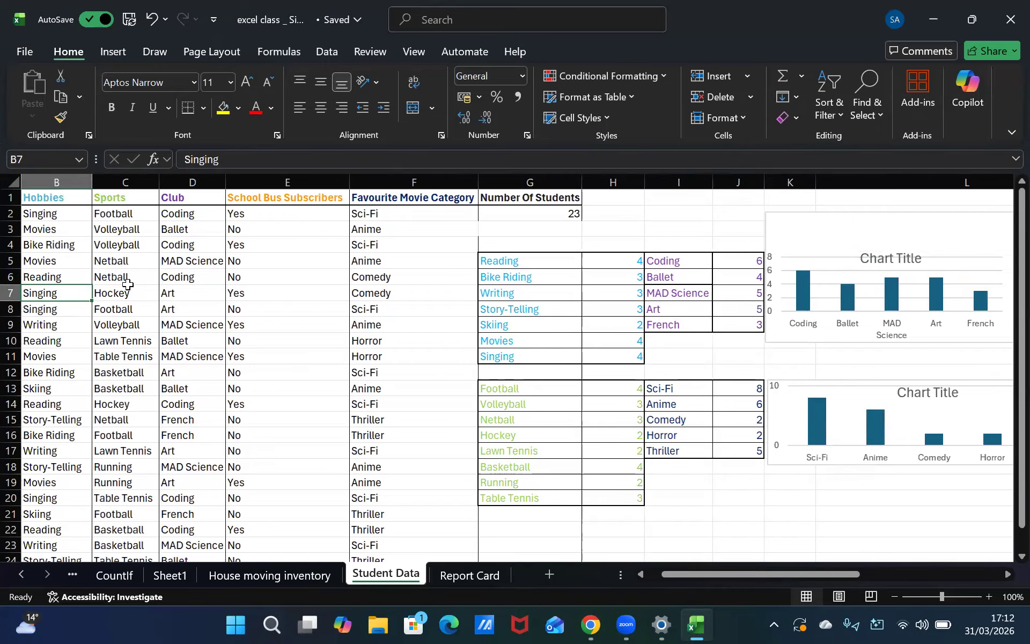
key(Right)
key(Right)
key(Right)
key(Right)
key(Right)
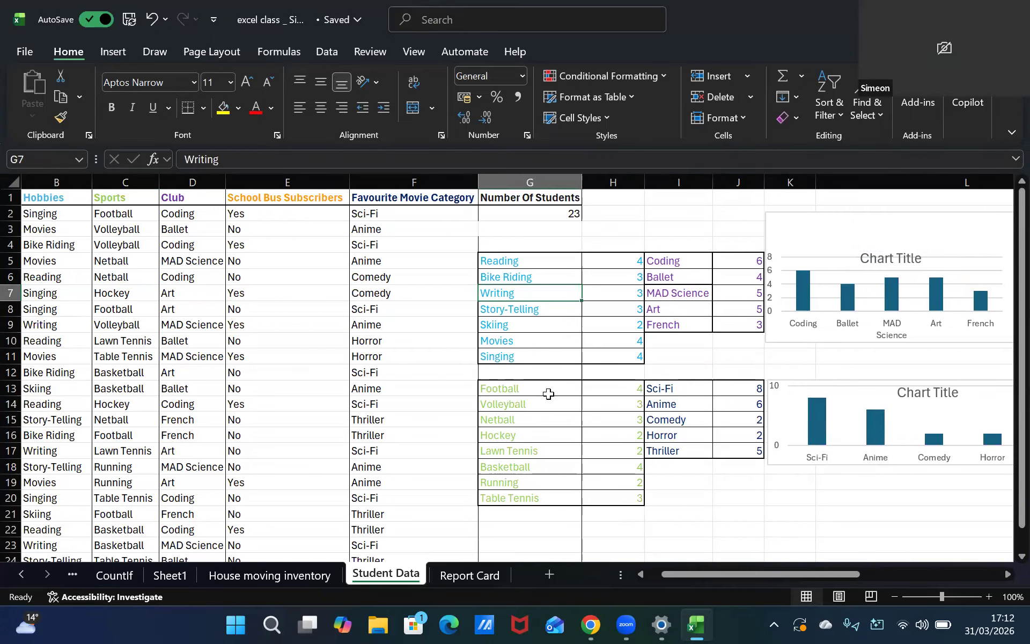
drag(524, 261, 617, 353)
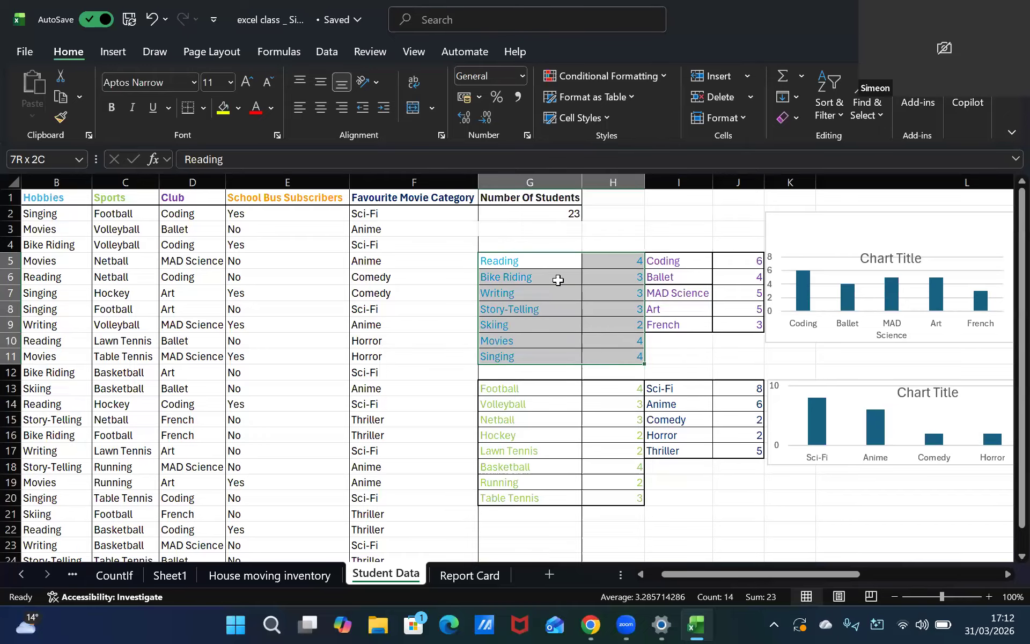
click(114, 56)
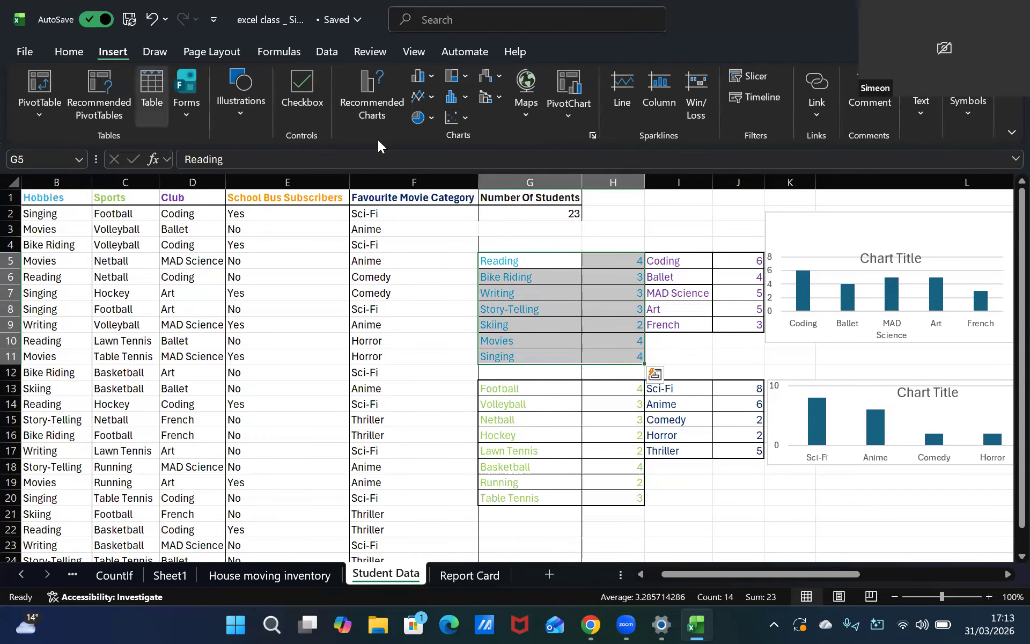
click(360, 110)
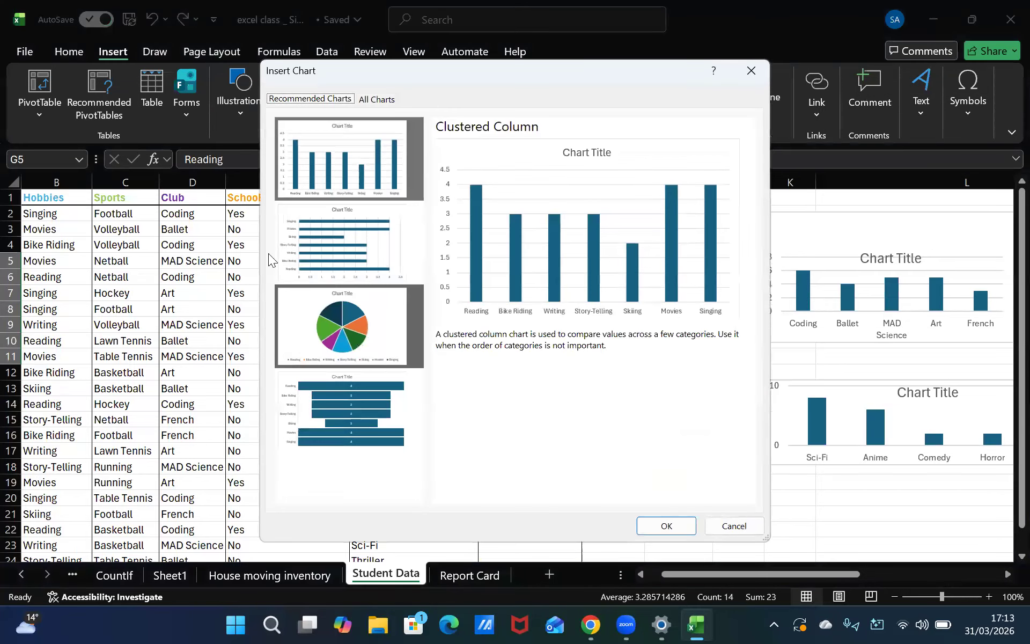
click(338, 332)
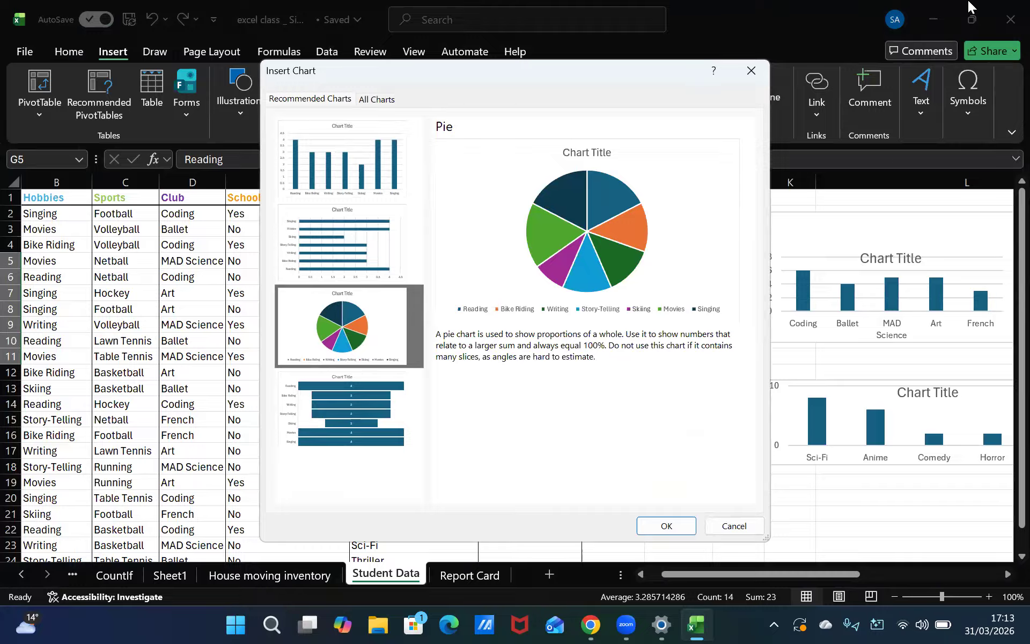
click(375, 177)
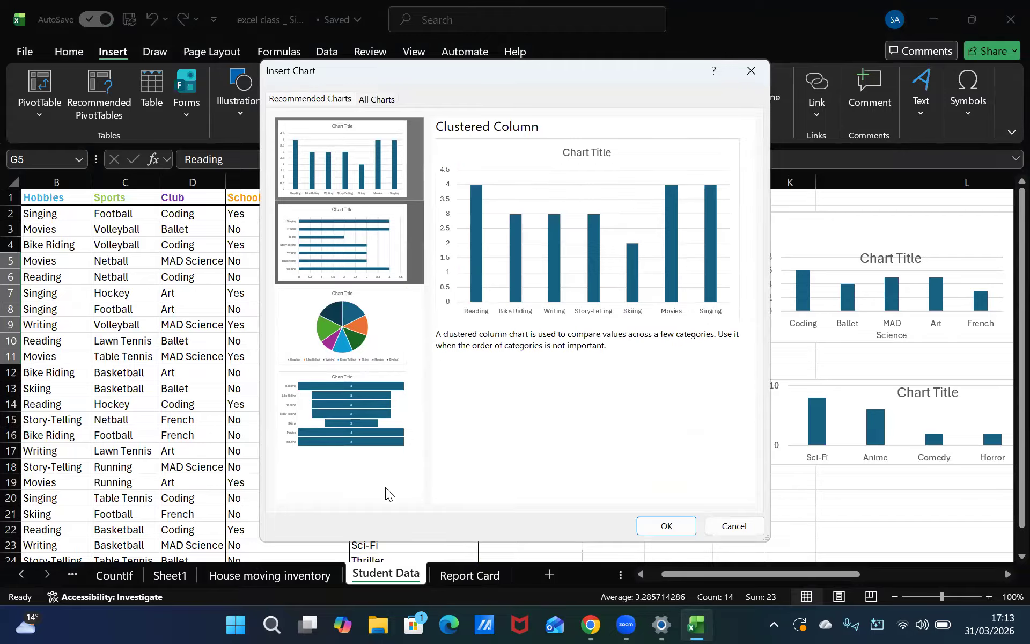
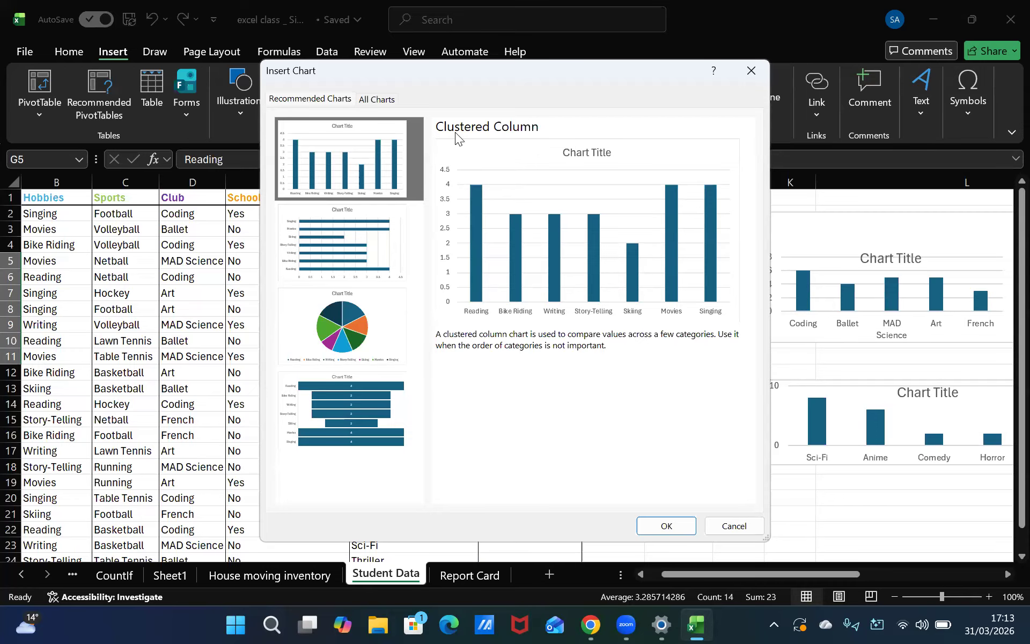
Insert the Clustered Column chart for the hobby counts and shrink it from its top-left corner
click(667, 526)
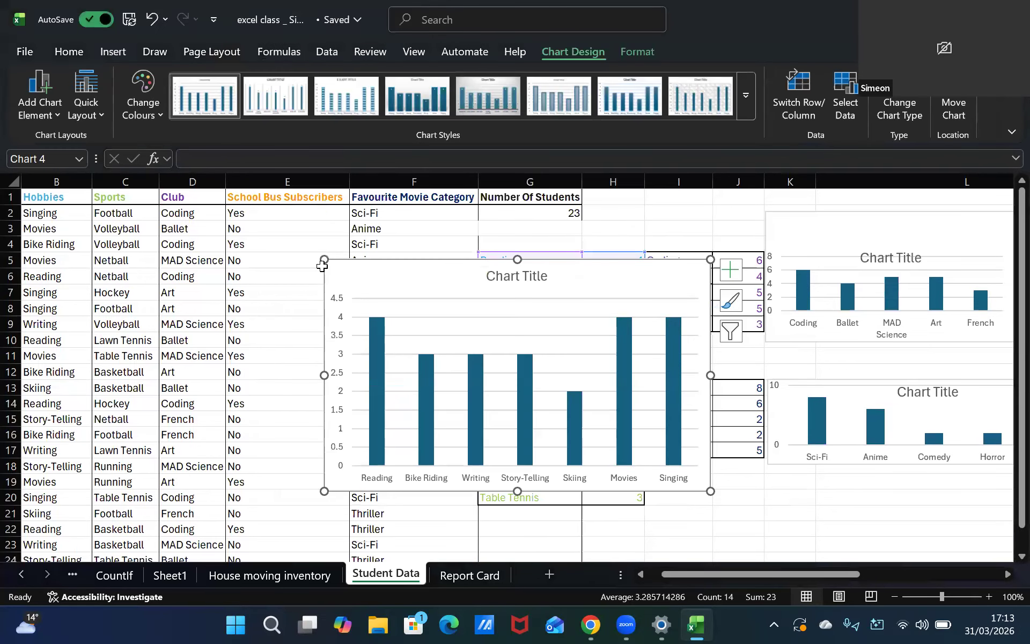
drag(324, 260, 434, 386)
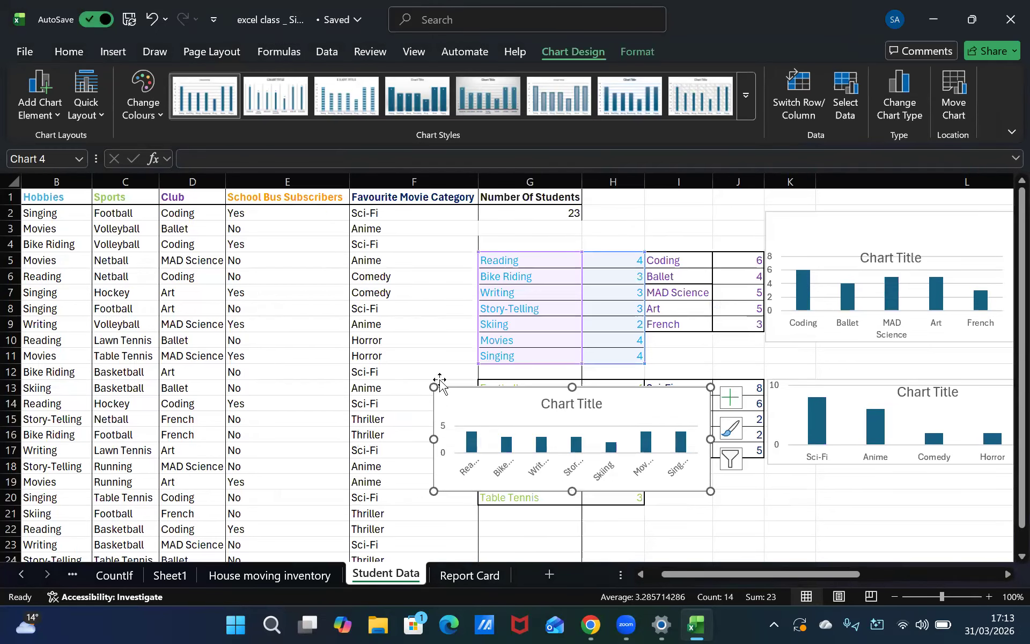
drag(572, 461, 682, 620)
click(812, 515)
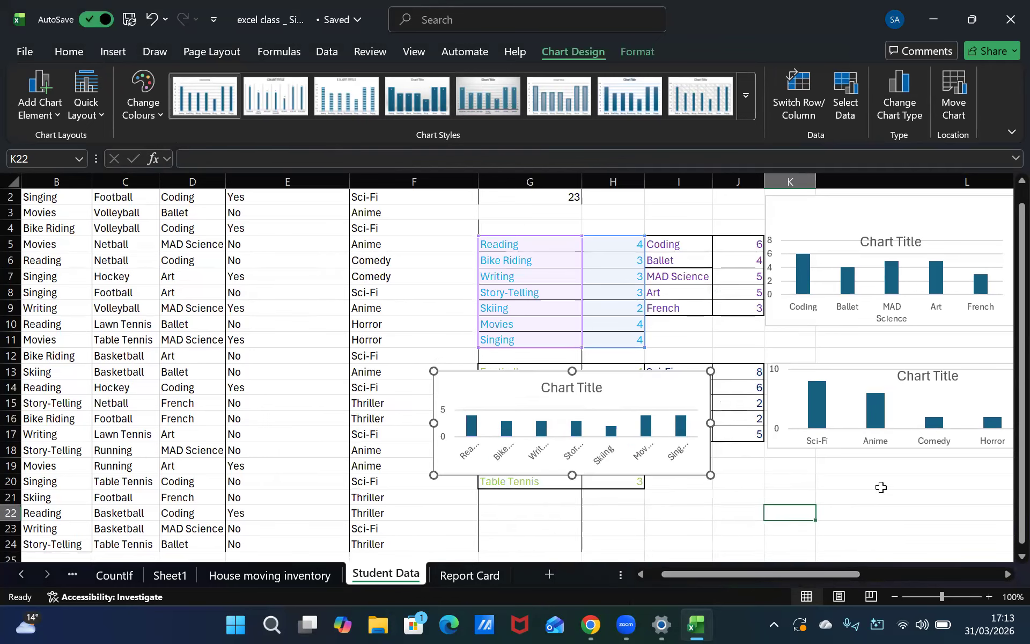
Move the hobby chart below the movie category chart and enlarge it toward the left and down
key(Down)
key(Down)
key(Down)
key(Down)
scroll(696, 440, down, 2)
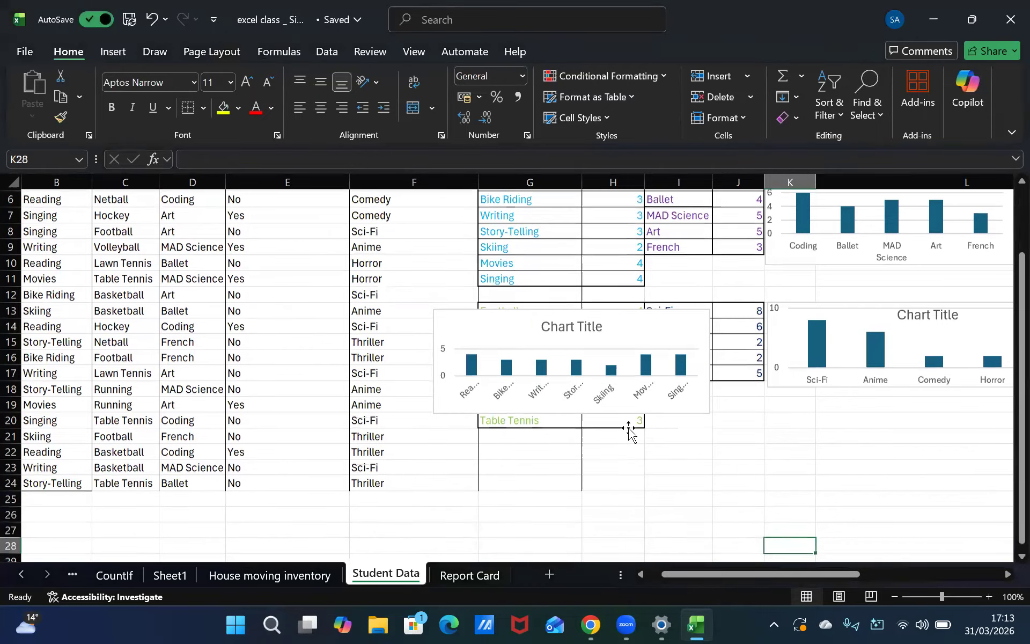
click(598, 386)
drag(719, 466, 799, 483)
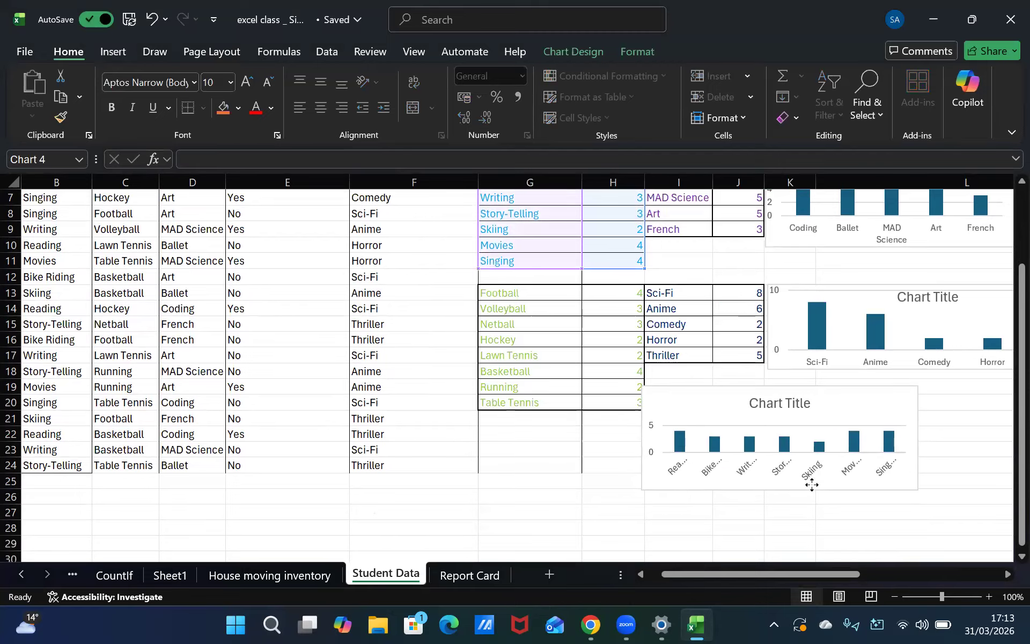
drag(649, 491, 549, 541)
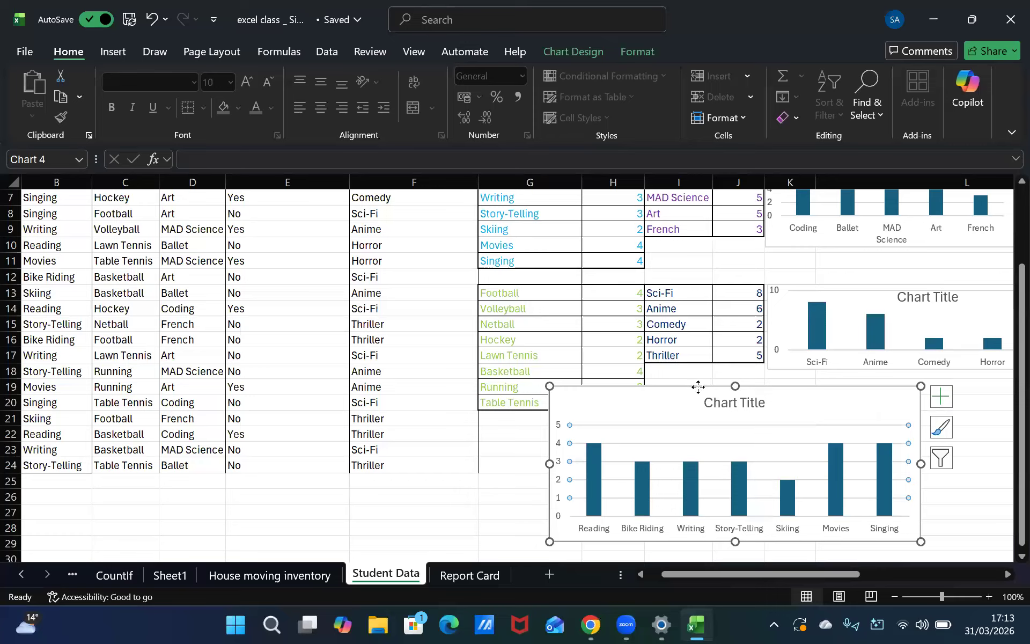
Nudge the hobby chart slightly right and down beside the sports table
click(490, 498)
click(529, 543)
scroll(621, 483, down, 1)
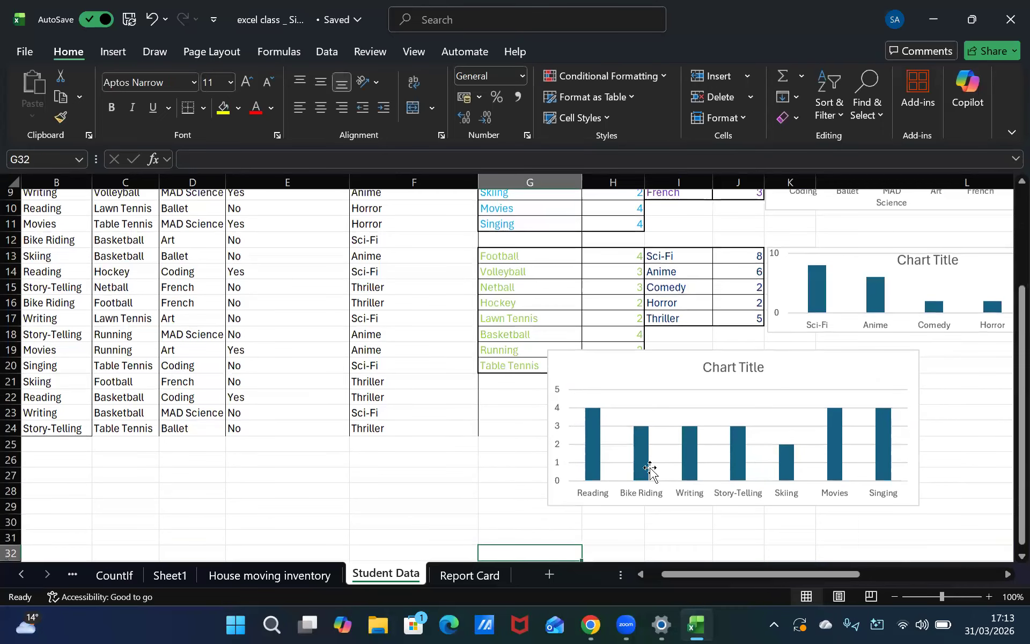
click(651, 430)
drag(668, 415, 671, 421)
drag(628, 353, 668, 373)
Retitle the hobby chart as Hoobie
click(771, 384)
click(770, 384)
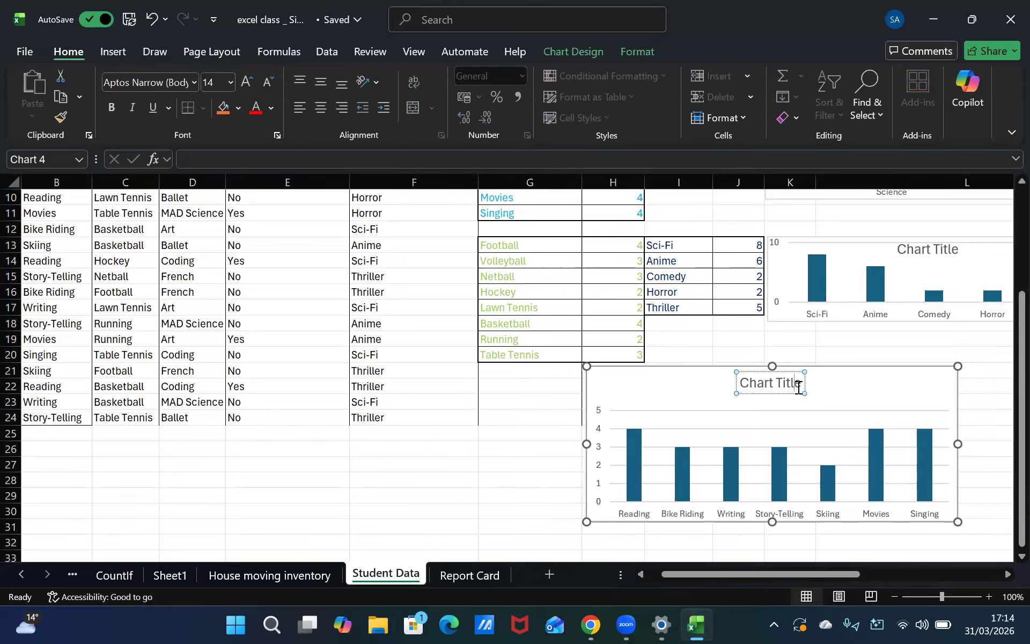
drag(802, 383, 652, 385)
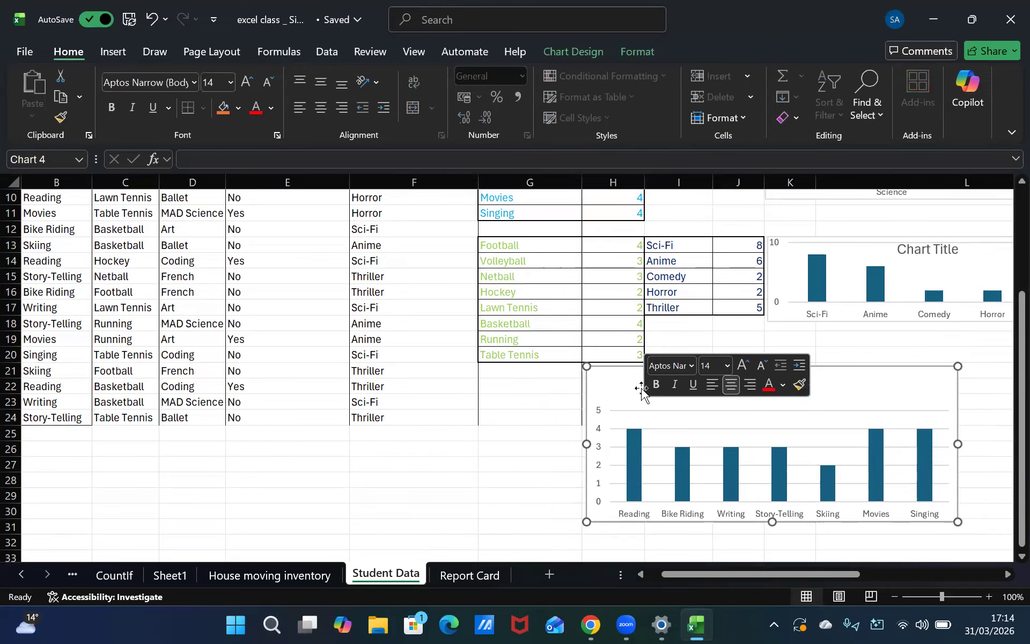
key(BackSpace)
text(Hoobie)
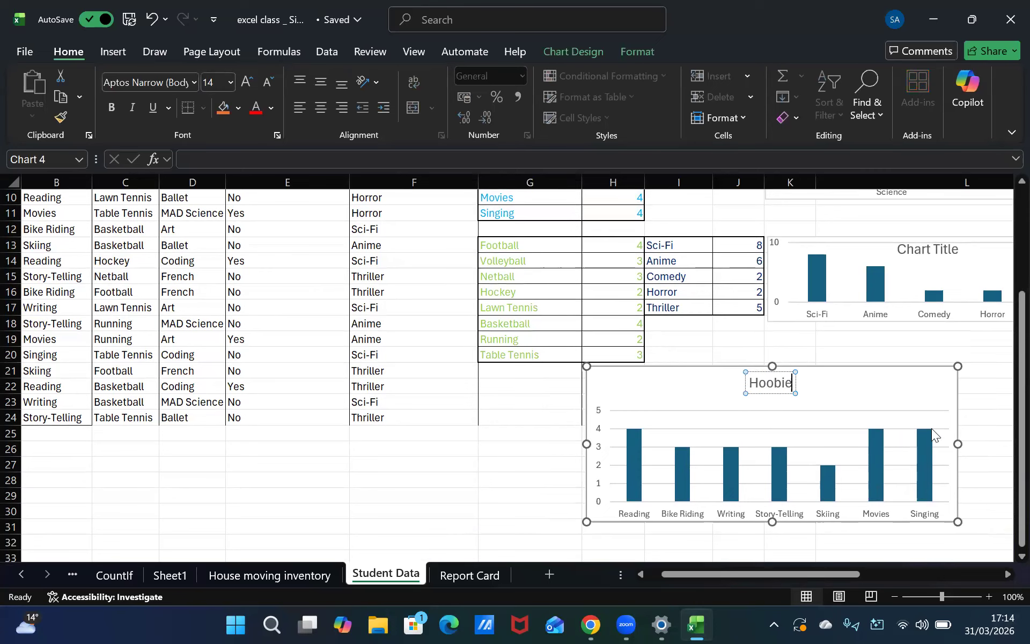
click(833, 327)
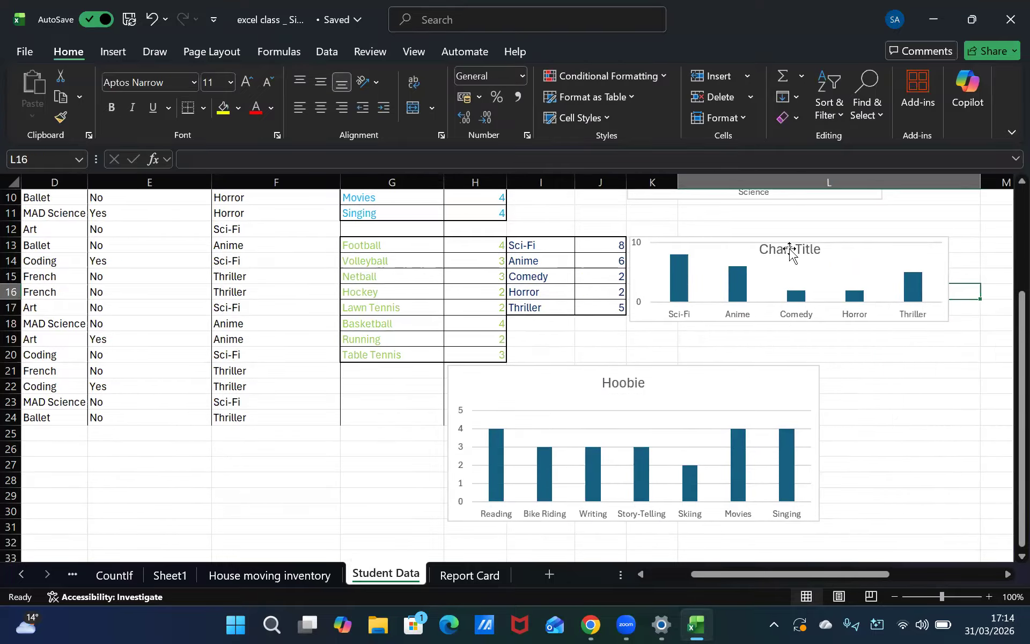
click(793, 253)
double_click(808, 261)
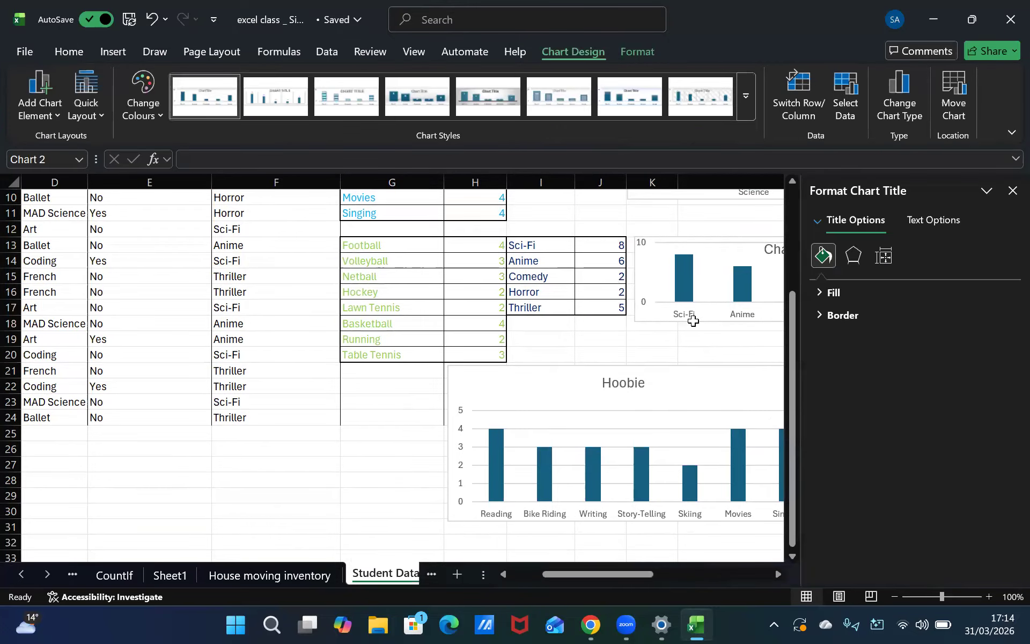
click(695, 322)
click(1012, 191)
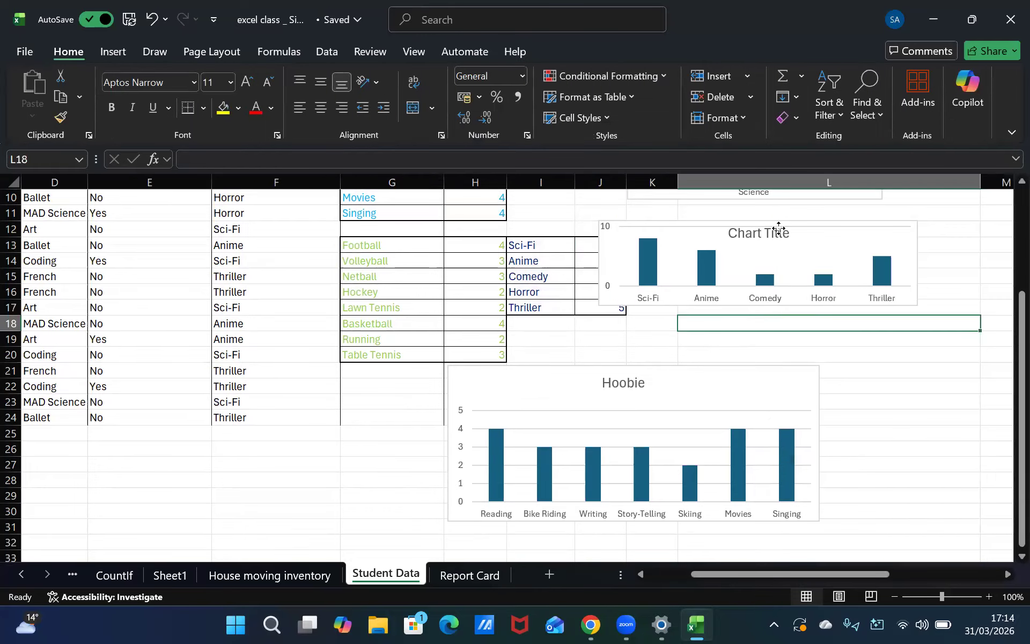
Try deleting the movie category chart's title, then undo the deletion
click(777, 234)
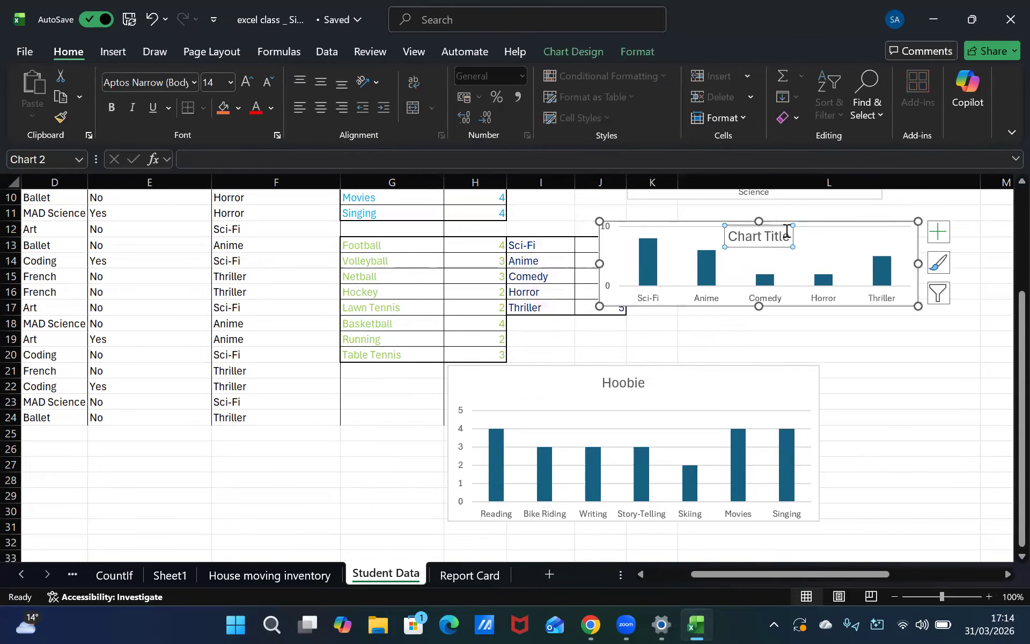
key(Delete)
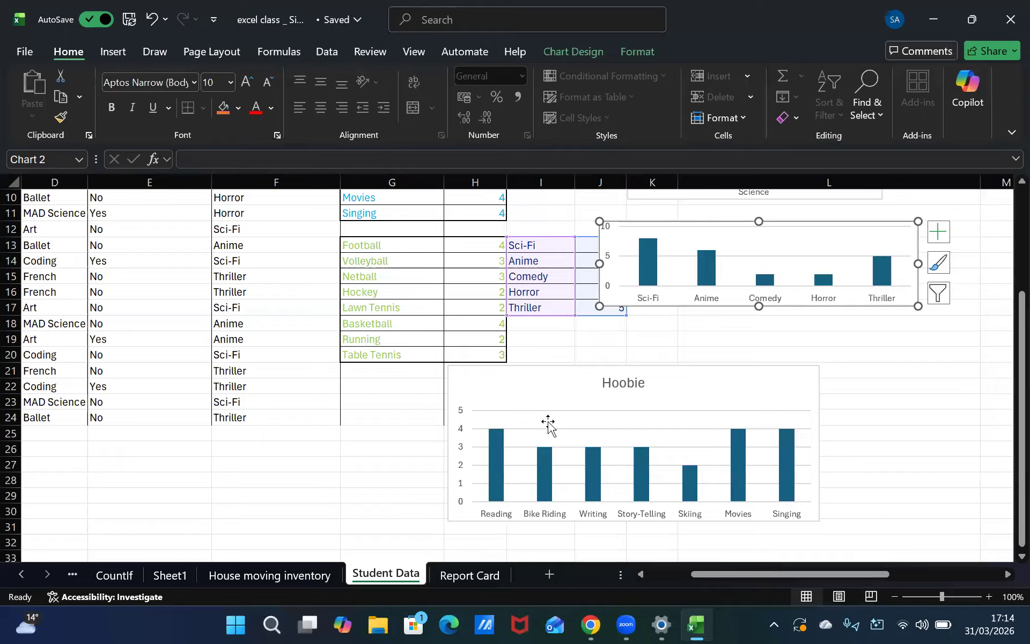
text(F)
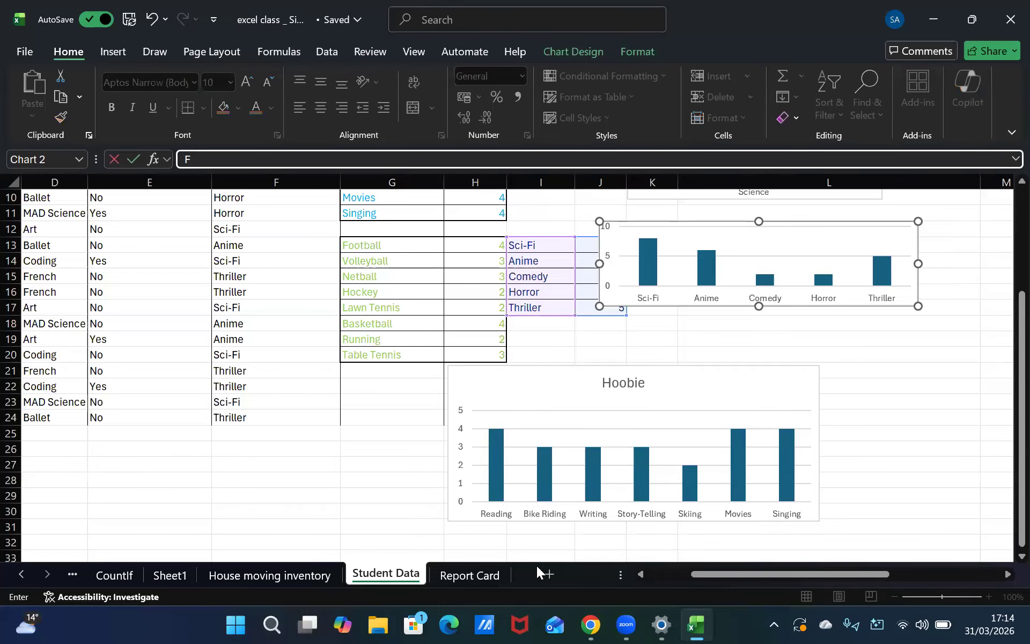
click(764, 336)
click(749, 246)
double_click(748, 244)
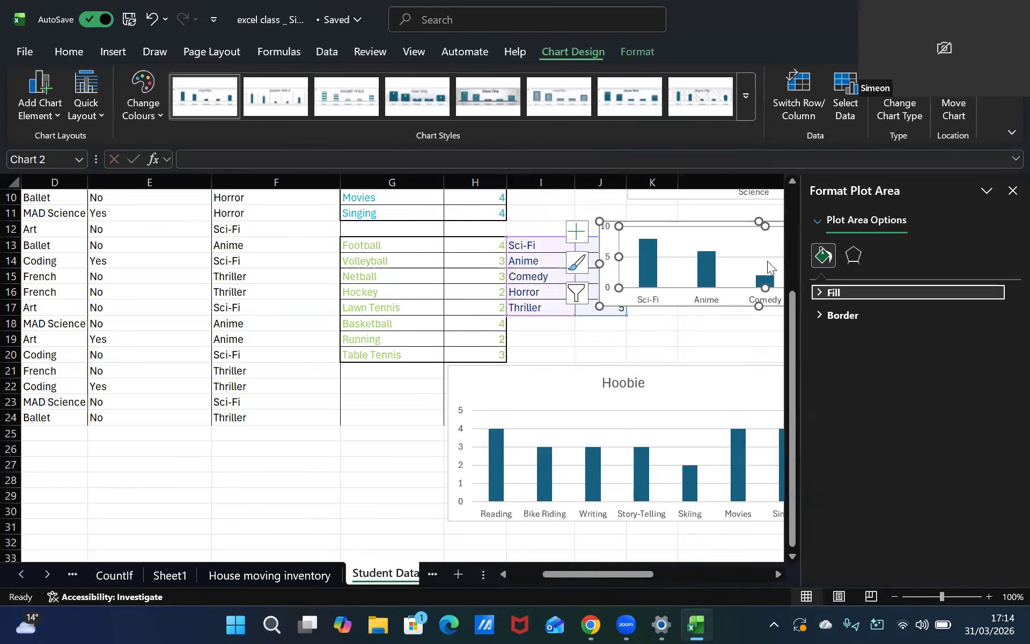
key(super)
click(1008, 191)
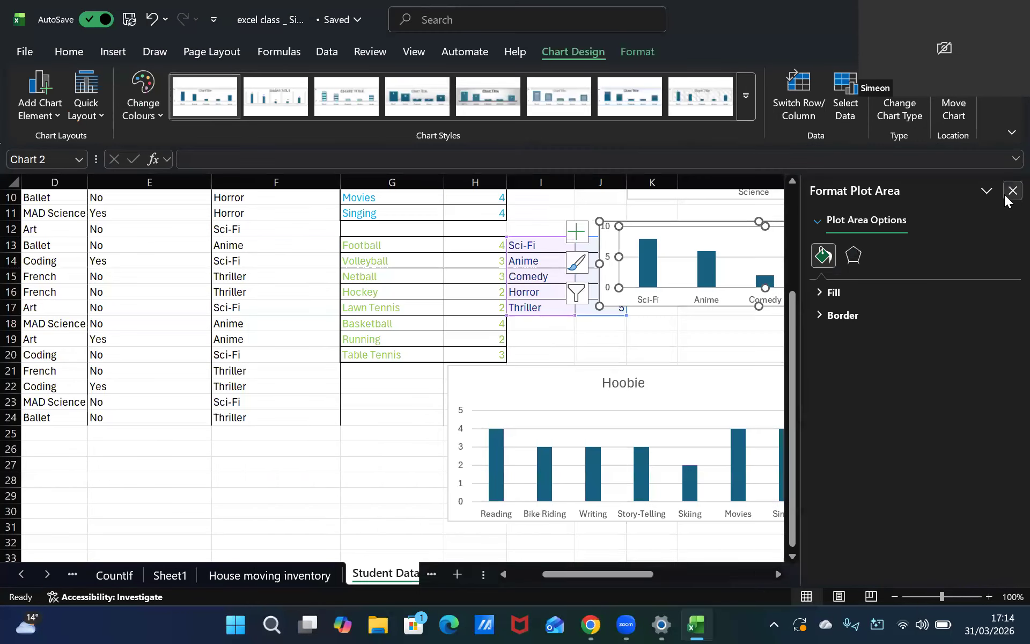
click(1008, 193)
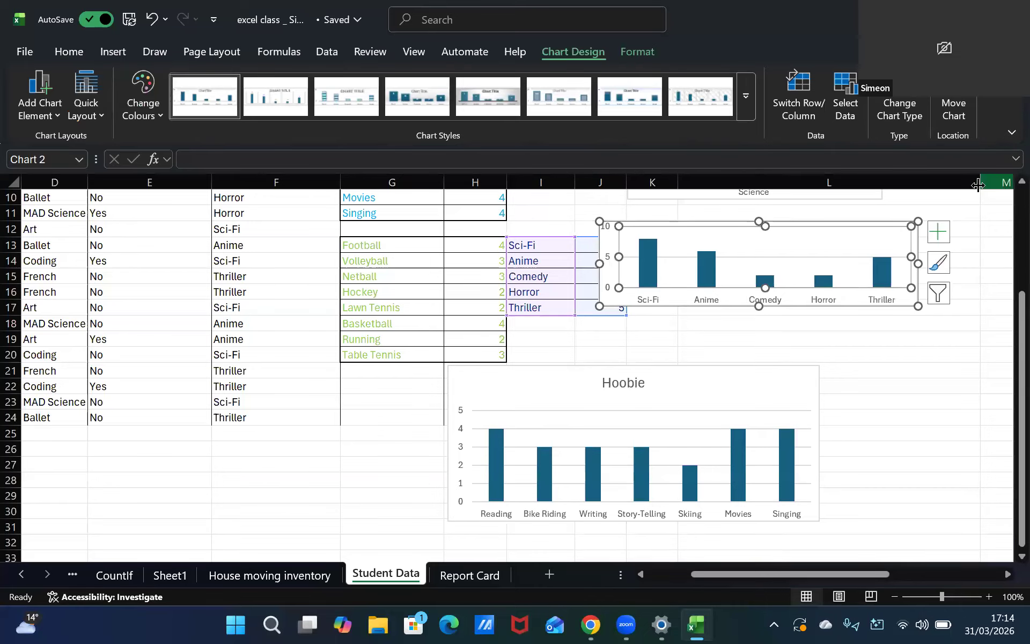
key(ctrl+z)
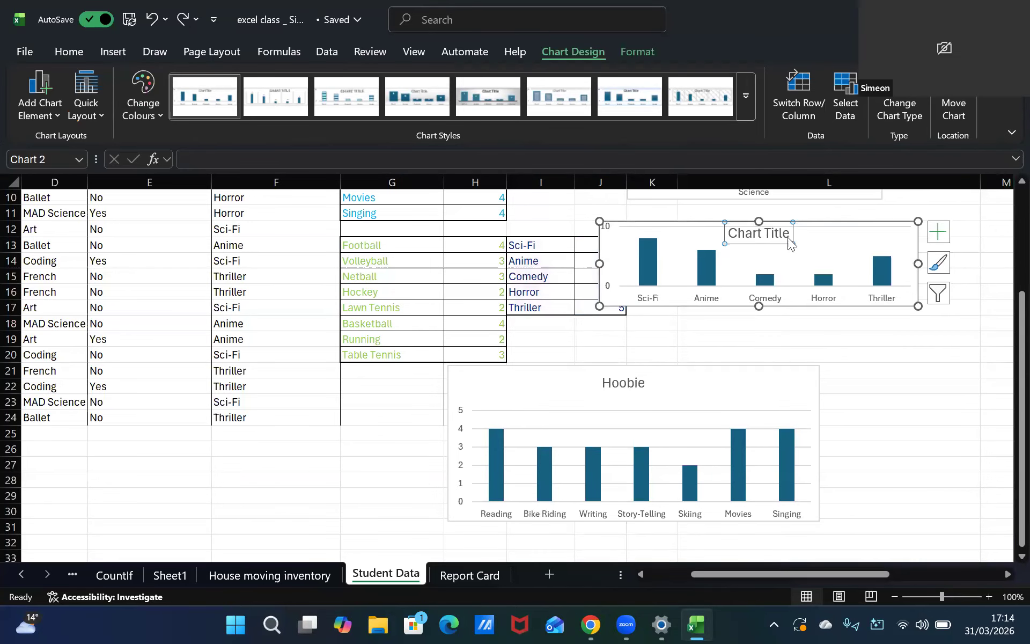
Retitle the movie category chart as Favourite move category
click(783, 233)
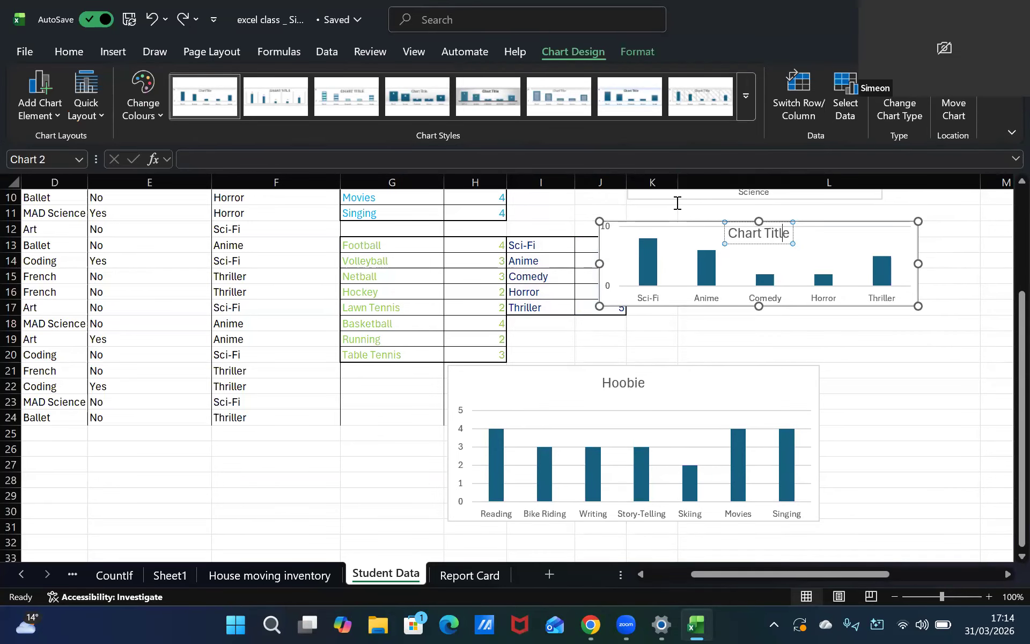
key(ctrl+a)
scroll(752, 213, up, 1)
key(Delete)
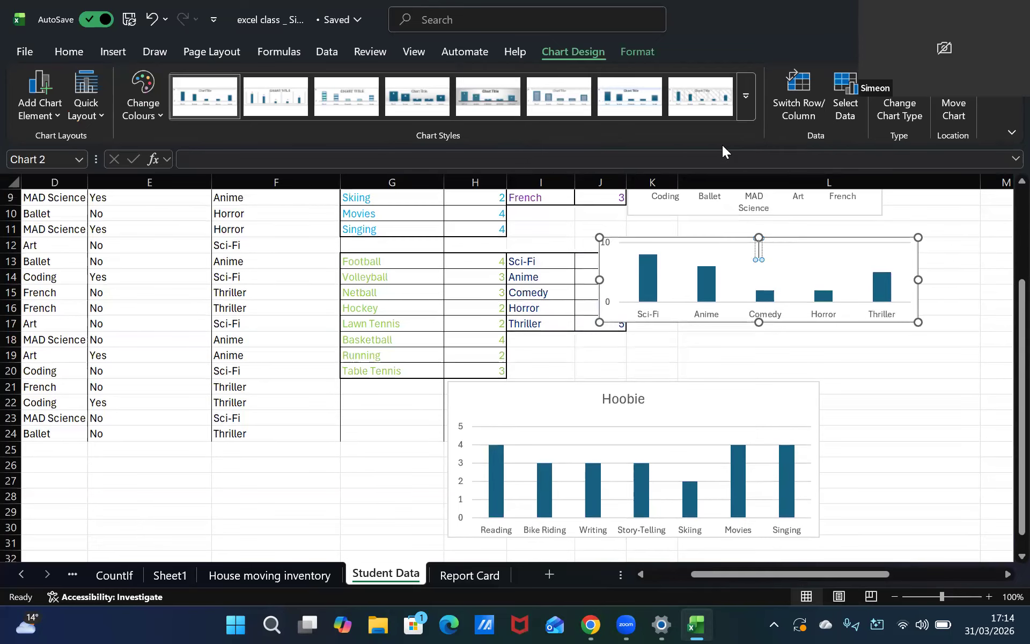
text(Favo)
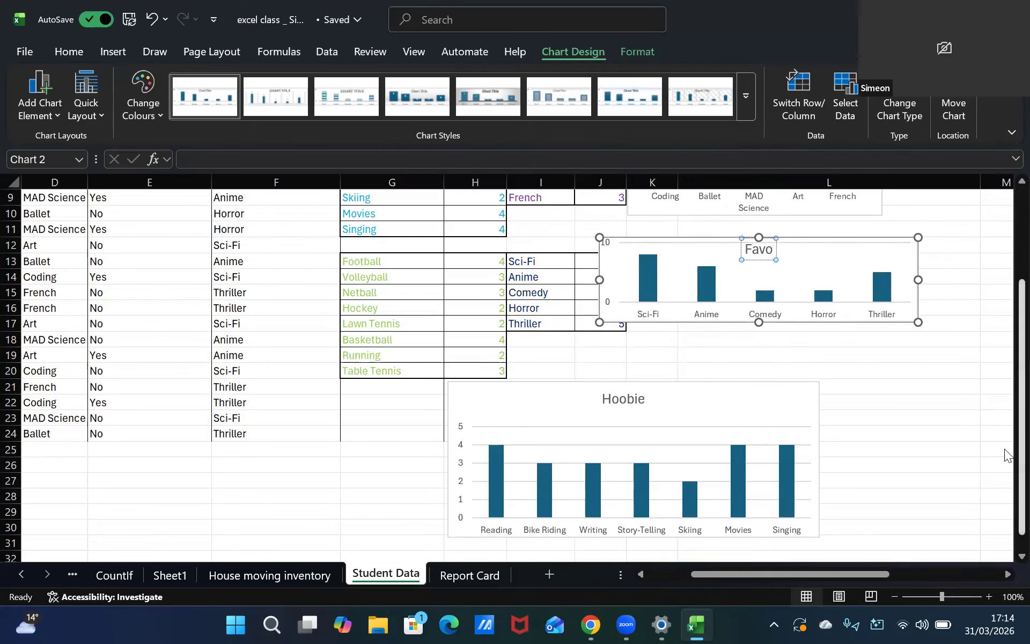
text(urite)
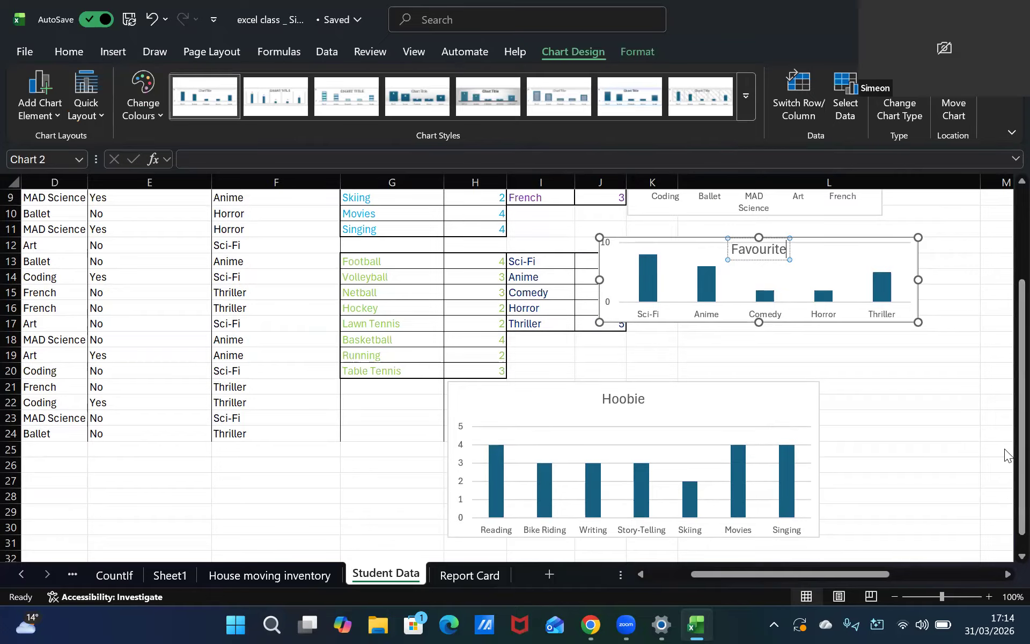
text( move cate)
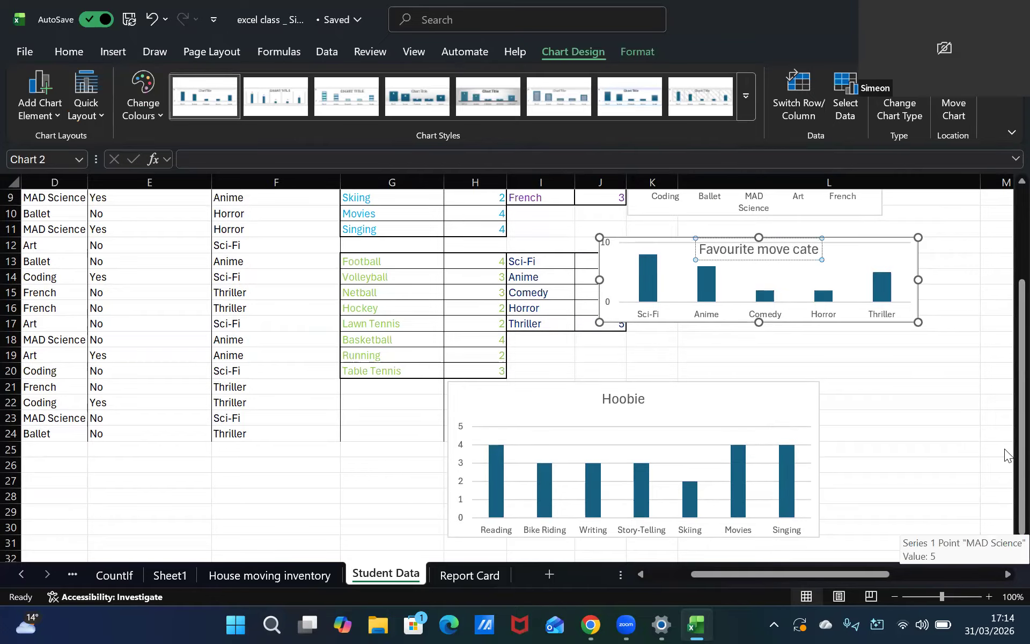
text(gory)
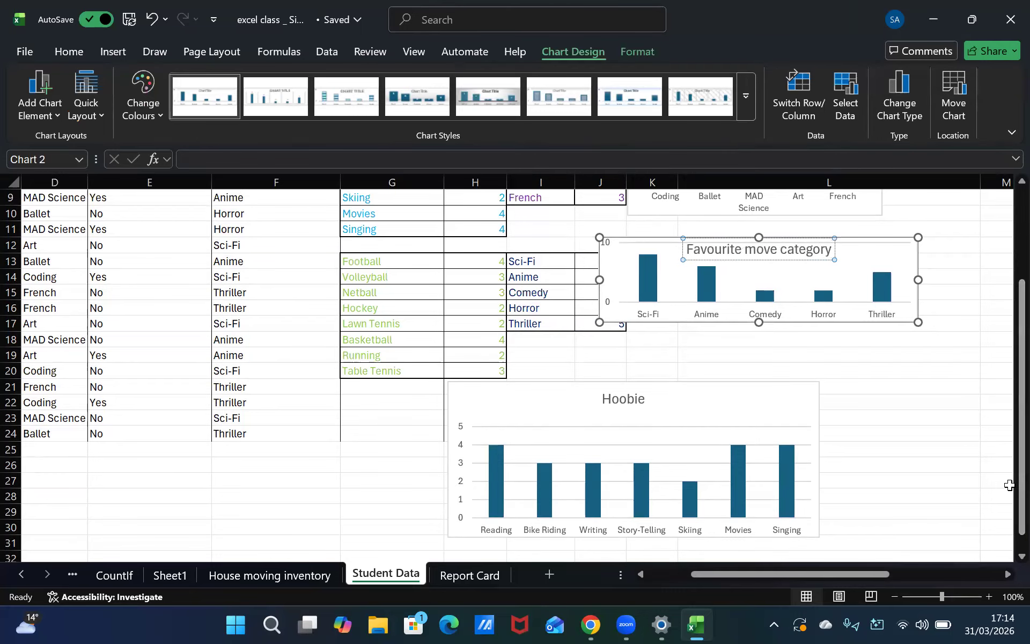
Nudge the movie category chart's plot area and title slightly within the chart
drag(743, 282, 786, 288)
drag(764, 246, 752, 250)
click(797, 252)
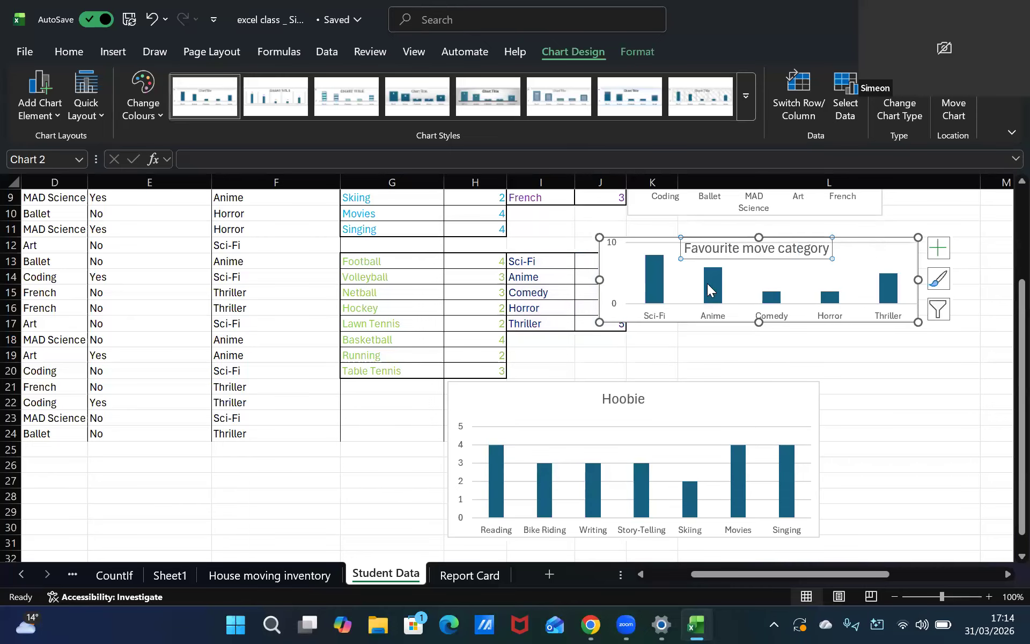
Try narrowing the movie chart's data range to drop Sci-Fi, then undo the change
click(653, 266)
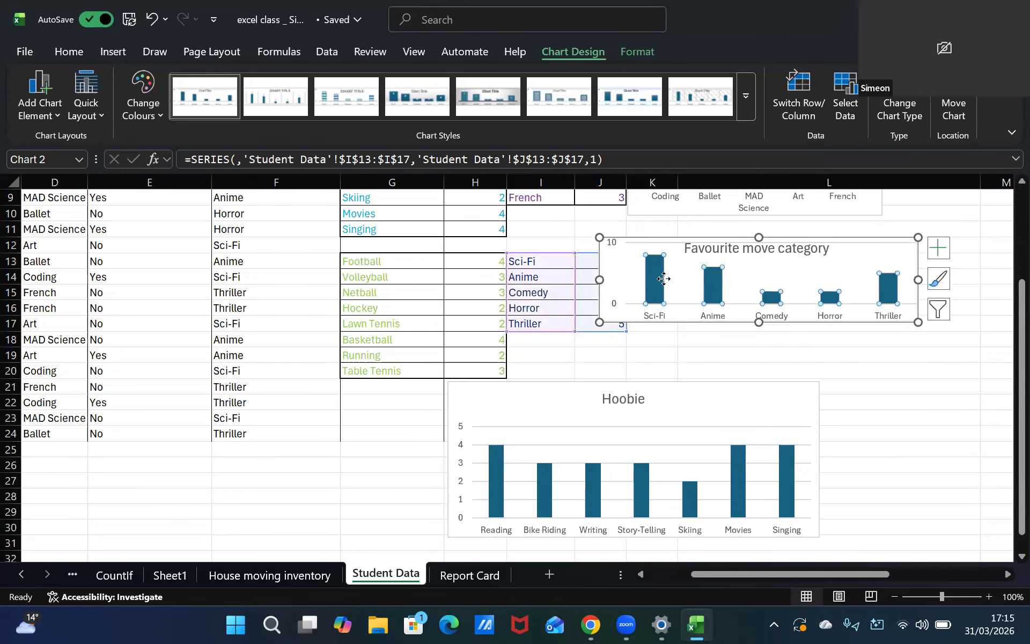
click(641, 252)
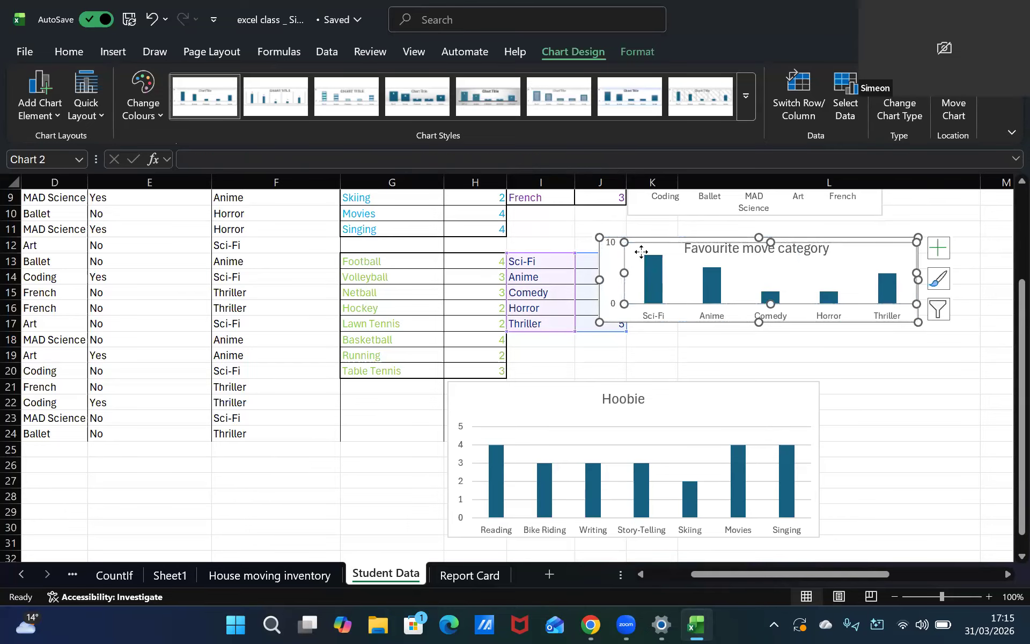
drag(629, 276, 622, 290)
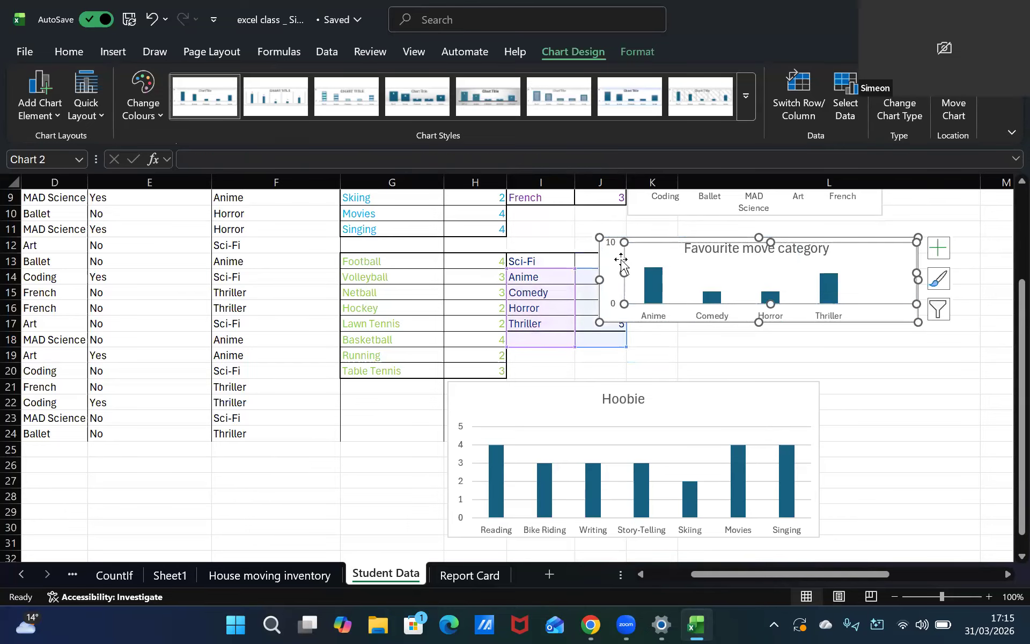
click(784, 349)
click(878, 285)
key(ctrl+z)
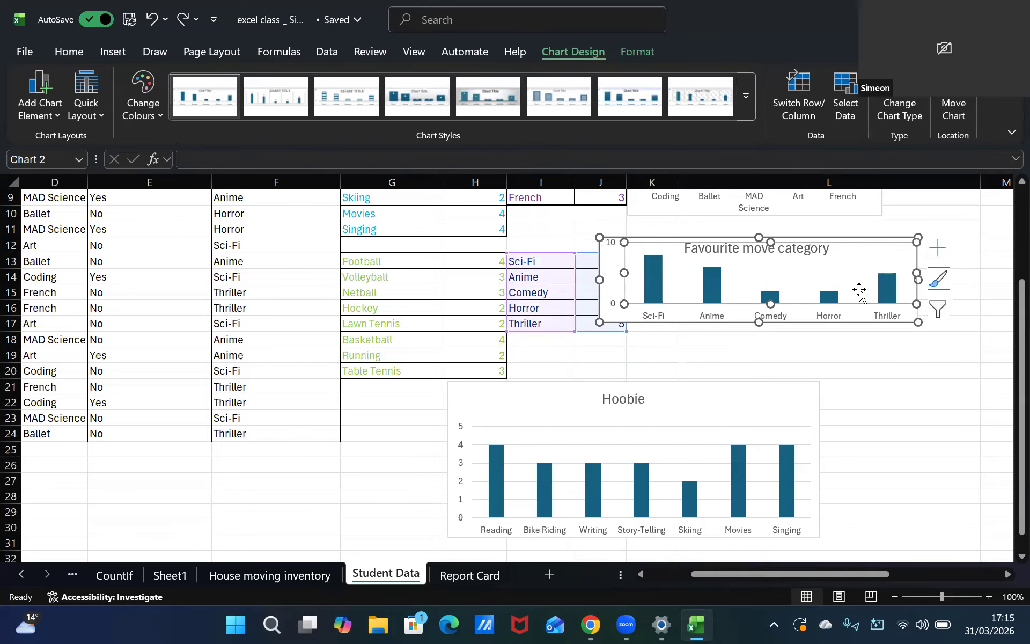
key(ctrl+y)
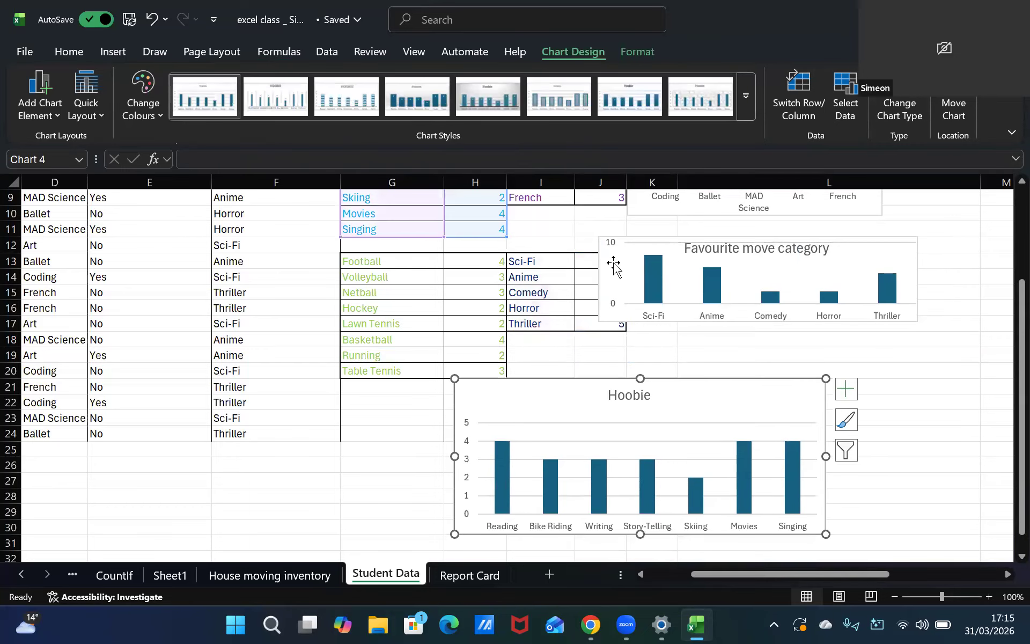
Move the movie category chart slightly right and down and make it taller
drag(610, 256, 642, 272)
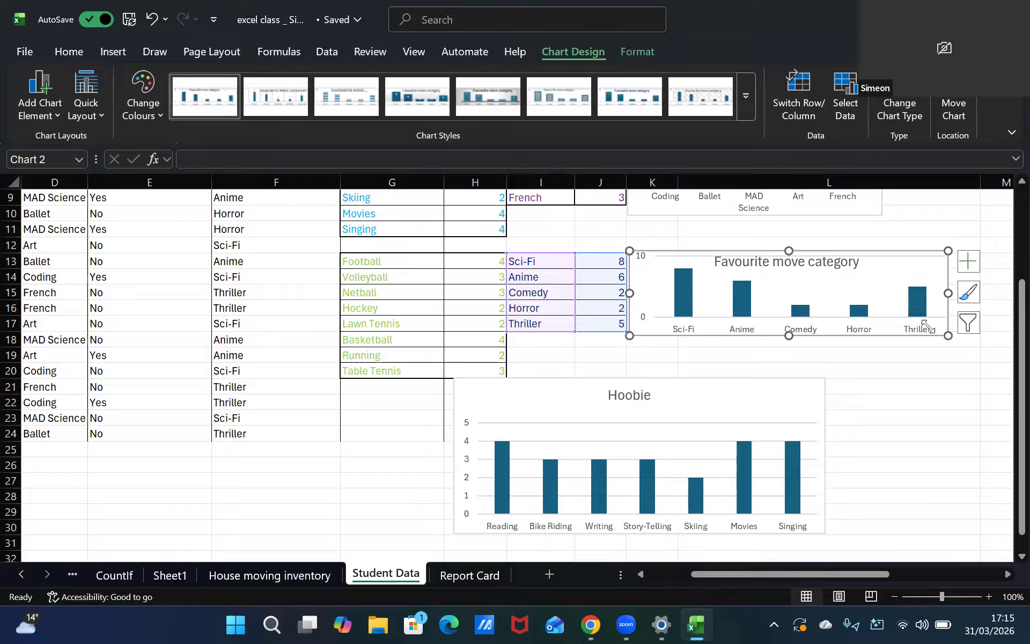
drag(948, 336, 945, 362)
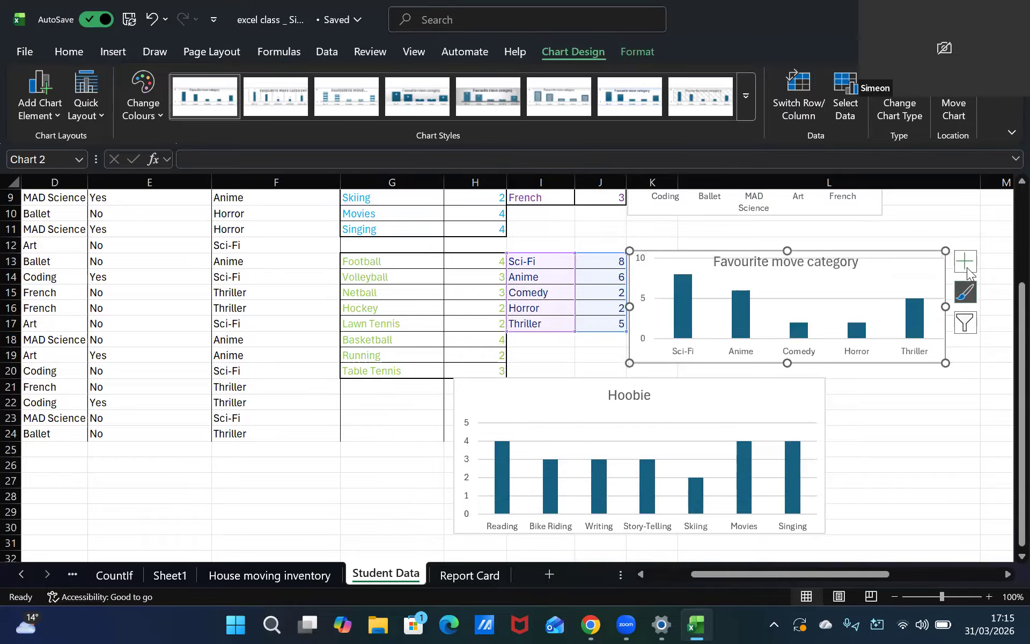
click(964, 202)
click(947, 219)
key(Right)
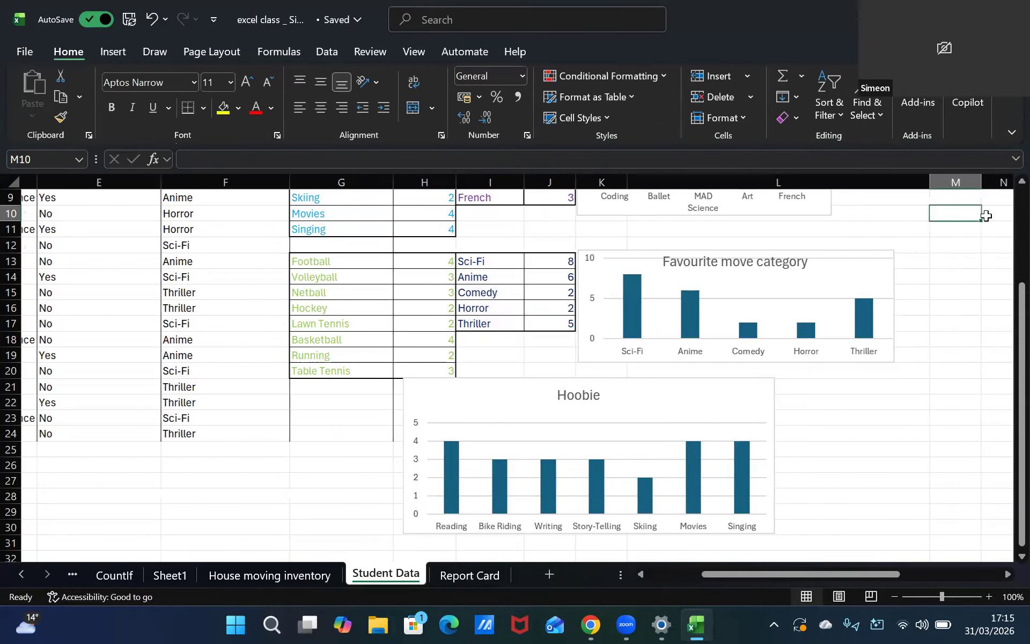
Retitle the club chart as Favourite Club
key(Up)
key(Up)
key(Up)
key(Up)
key(Up)
key(Up)
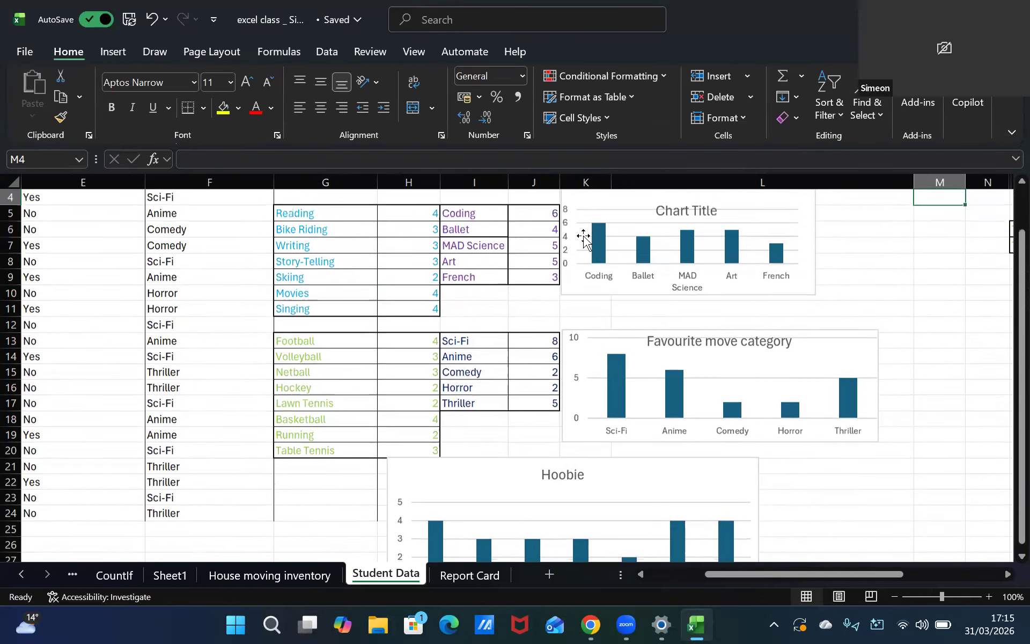
double_click(682, 208)
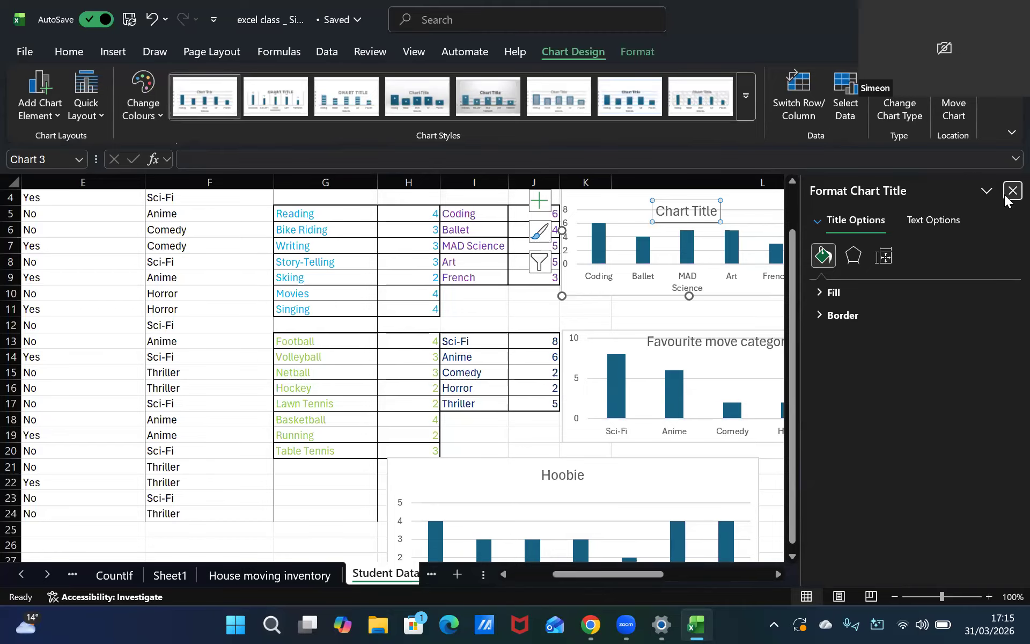
click(1013, 191)
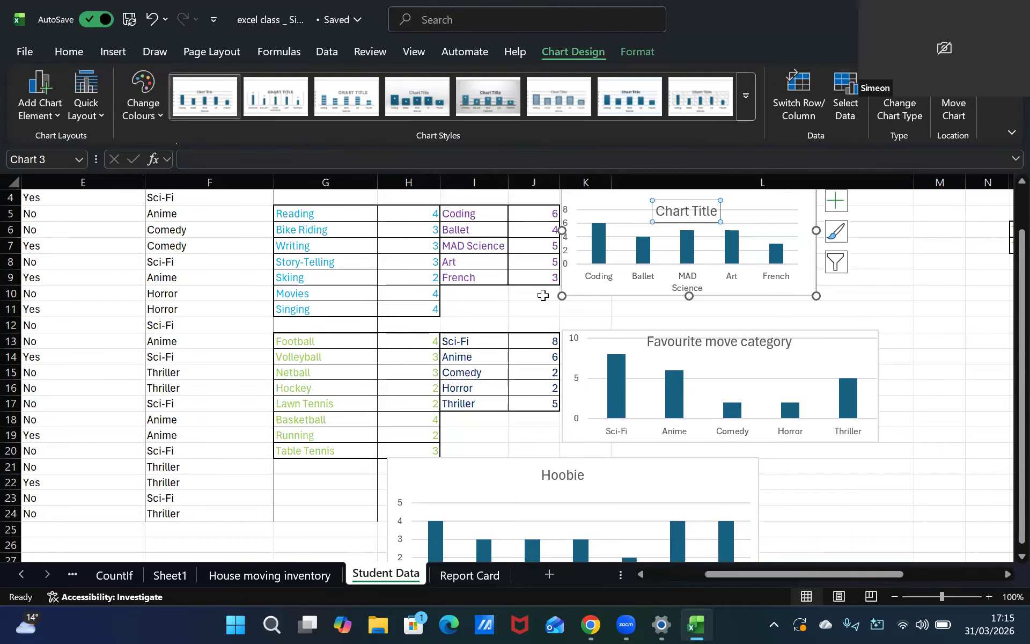
click(717, 214)
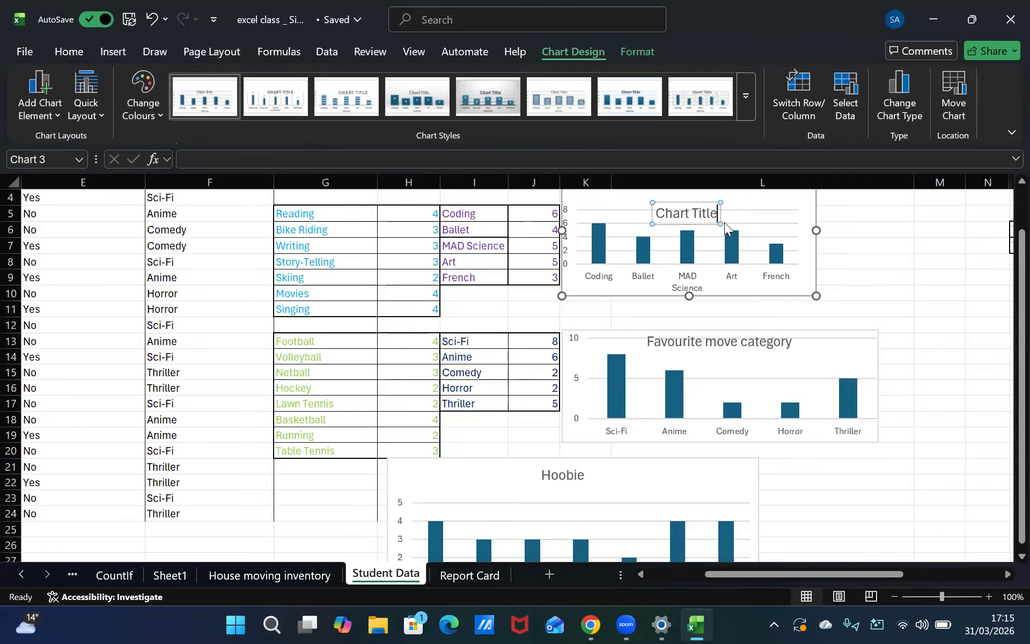
key(BackSpace)
key(BackSpace)
key(BackSpace)
key(BackSpace)
key(BackSpace)
key(BackSpace)
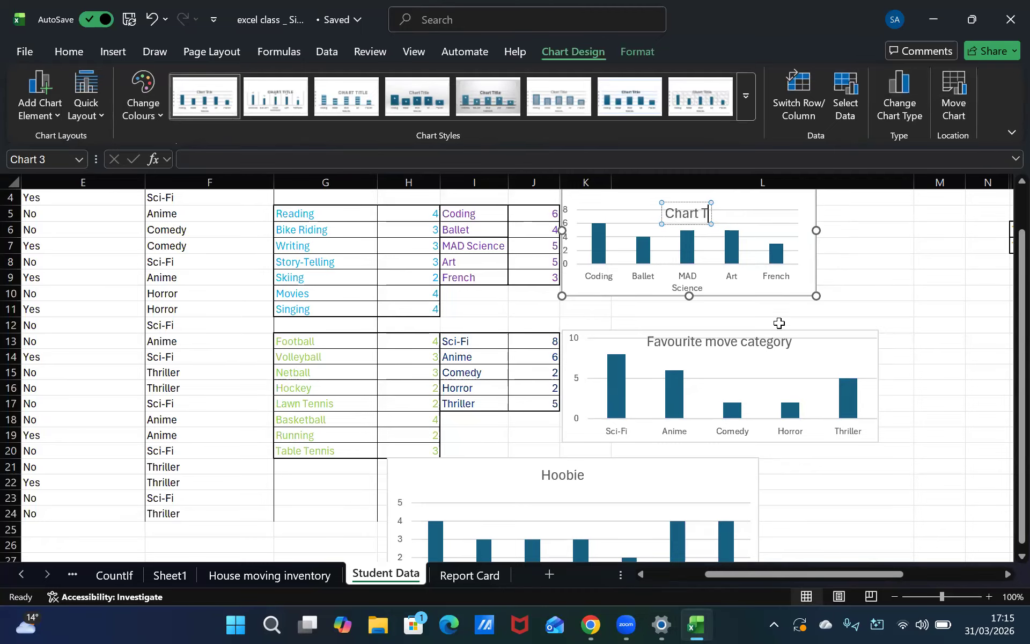
key(BackSpace)
key(BackSpace)
key(BackSpace)
key(BackSpace)
key(BackSpace)
text(Club)
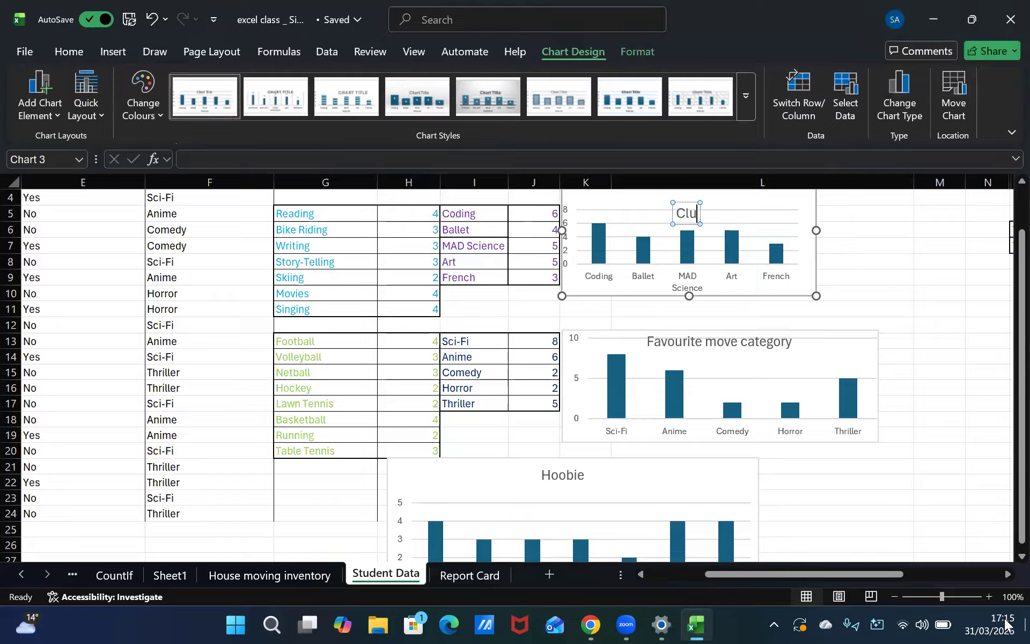
key(BackSpace)
key(BackSpace)
key(BackSpace)
key(BackSpace)
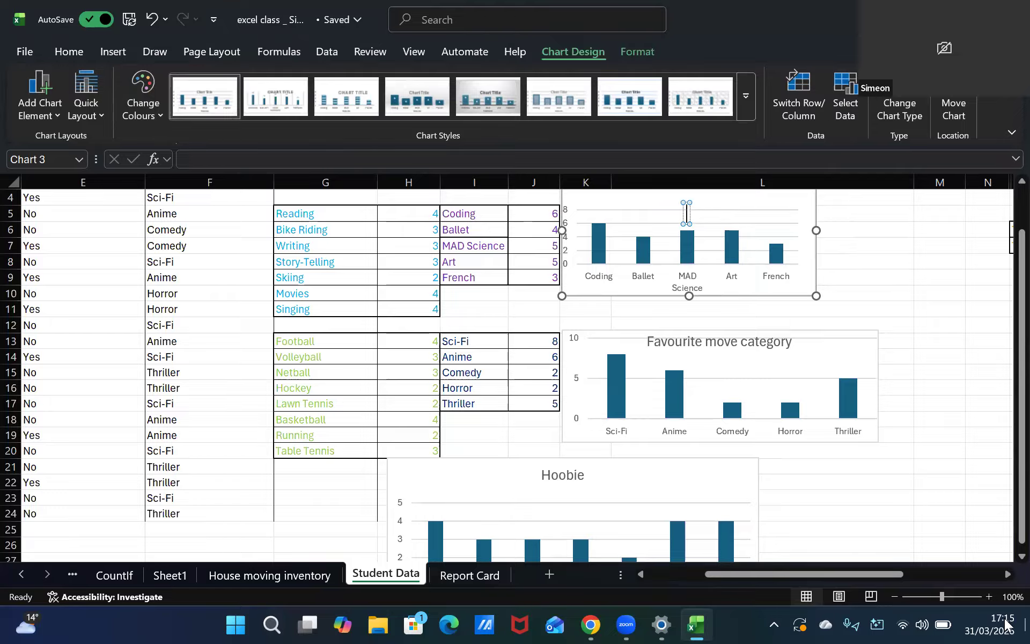
text(Favourite Club)
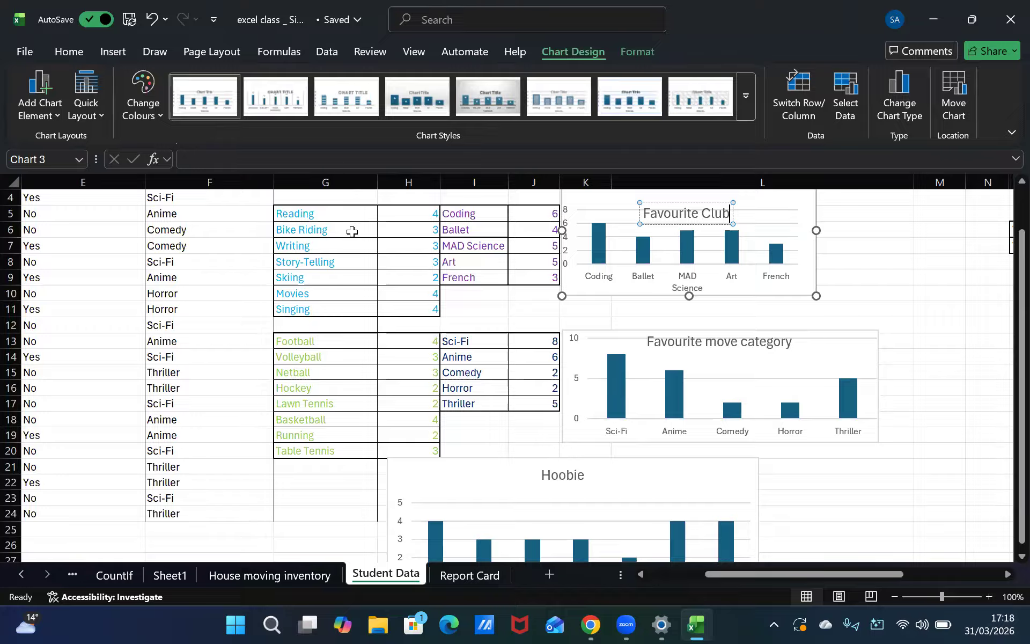
drag(346, 213, 397, 310)
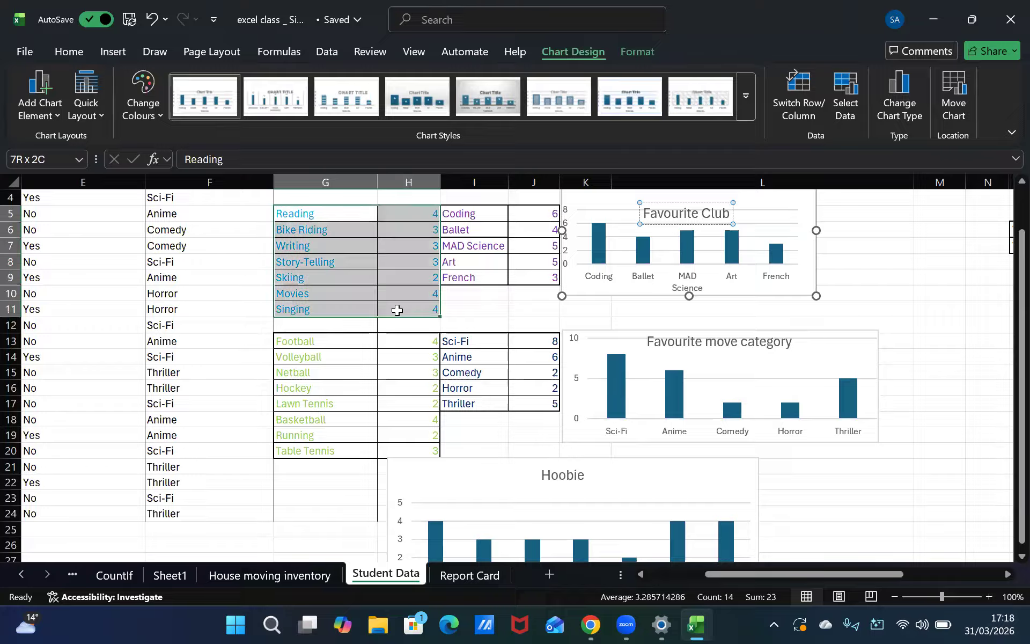
click(101, 53)
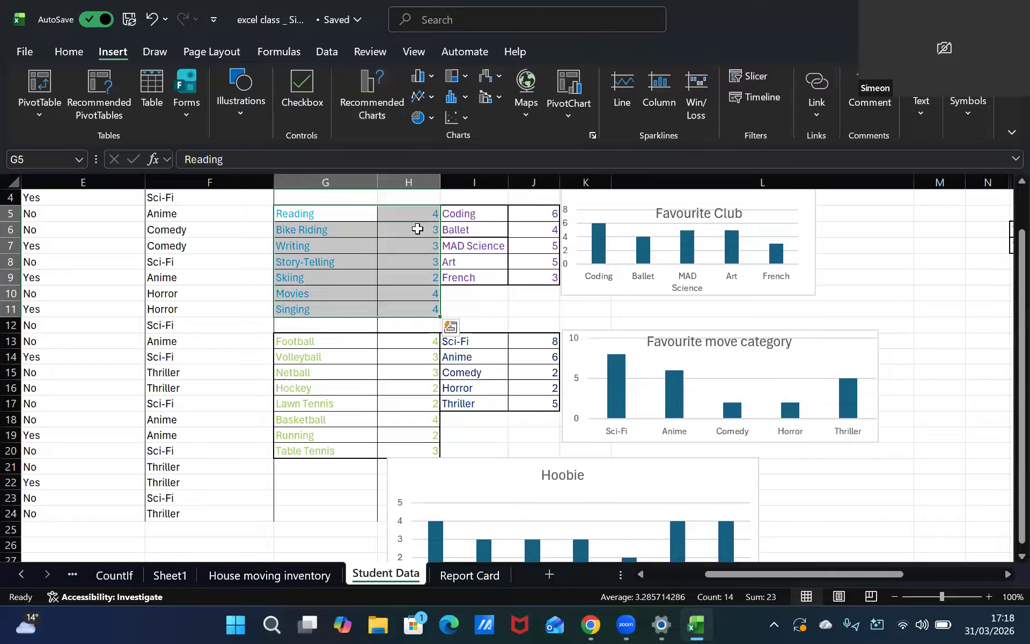
click(403, 201)
Correct the hobby chart's title to Hobbies
key(Up)
key(Up)
key(Up)
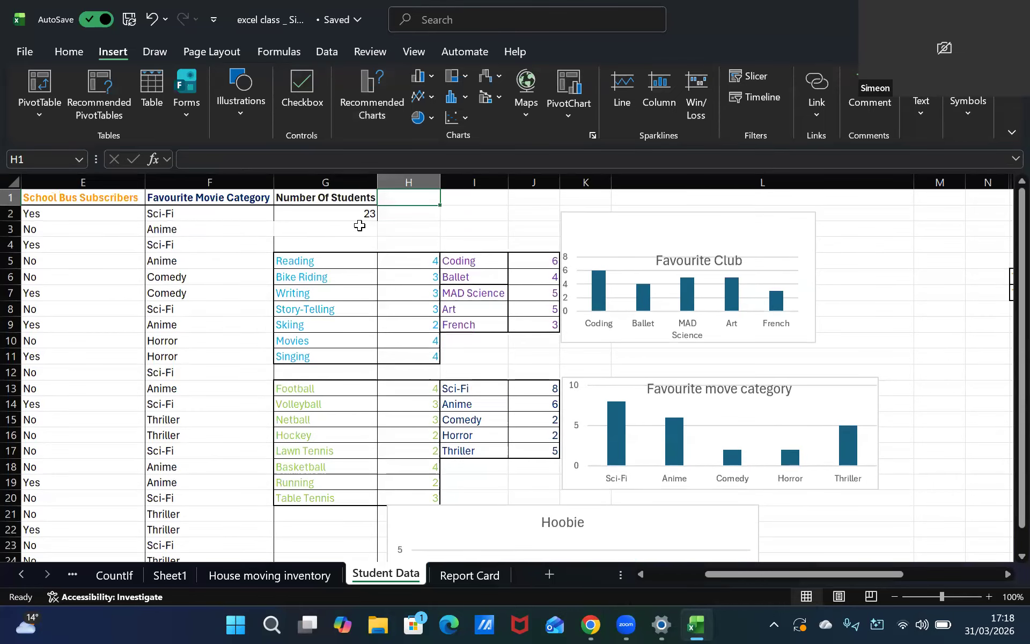
key(Left)
key(Left)
key(Left)
key(Left)
key(Left)
key(Left)
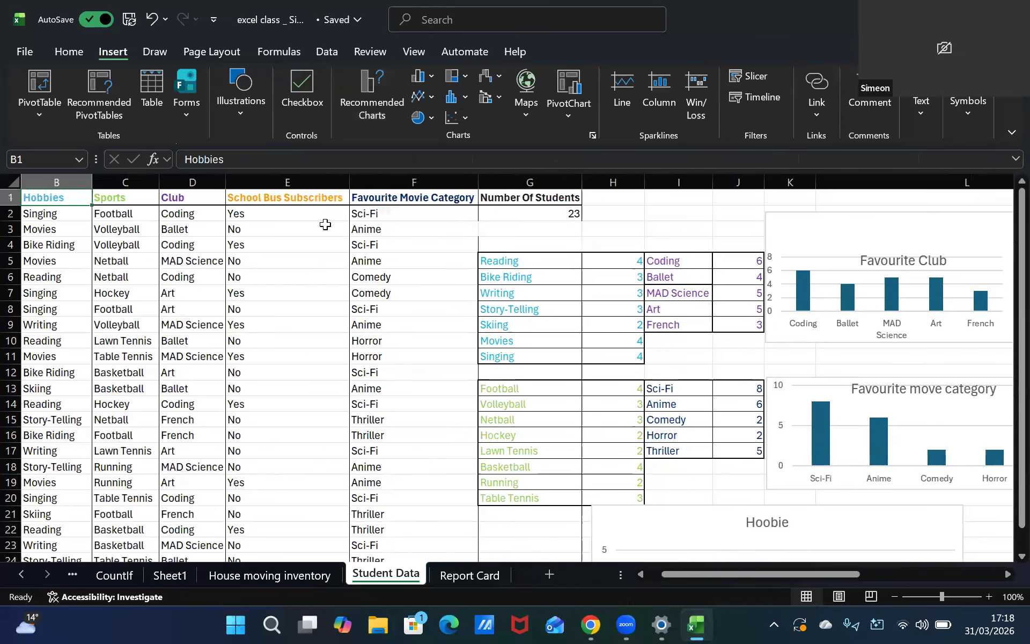
key(Down)
key(Down)
key(Down)
key(Down)
key(Right)
key(Right)
key(Right)
key(Right)
key(Right)
key(Right)
key(Right)
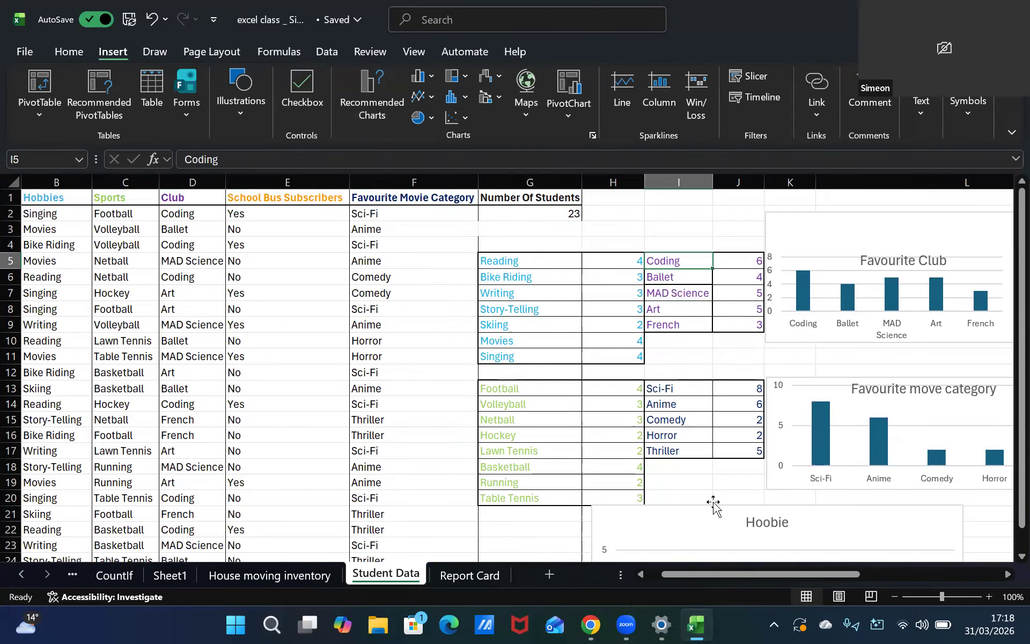
double_click(768, 521)
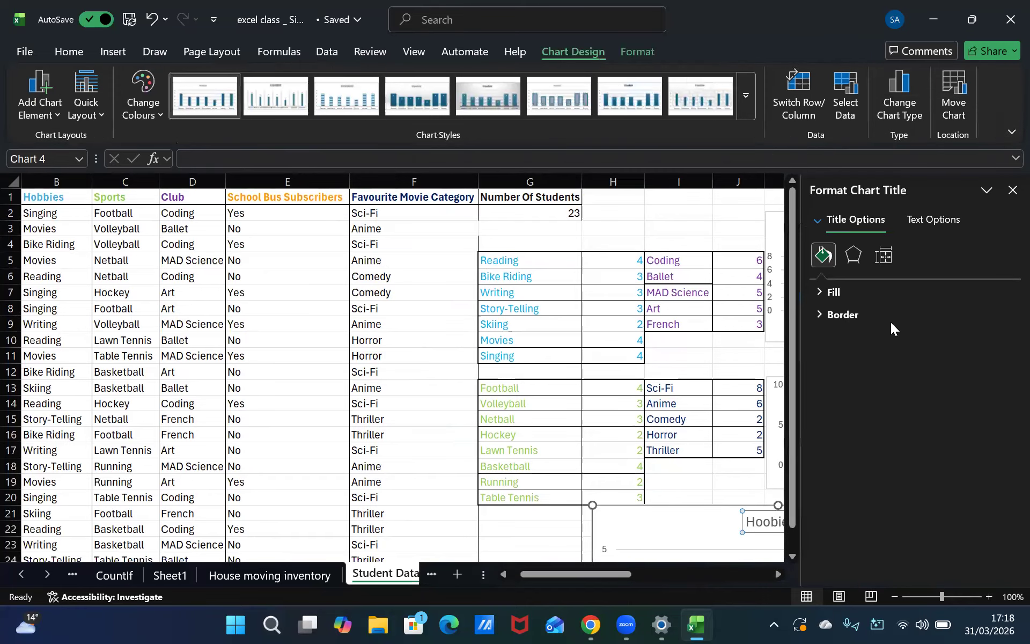
click(1013, 190)
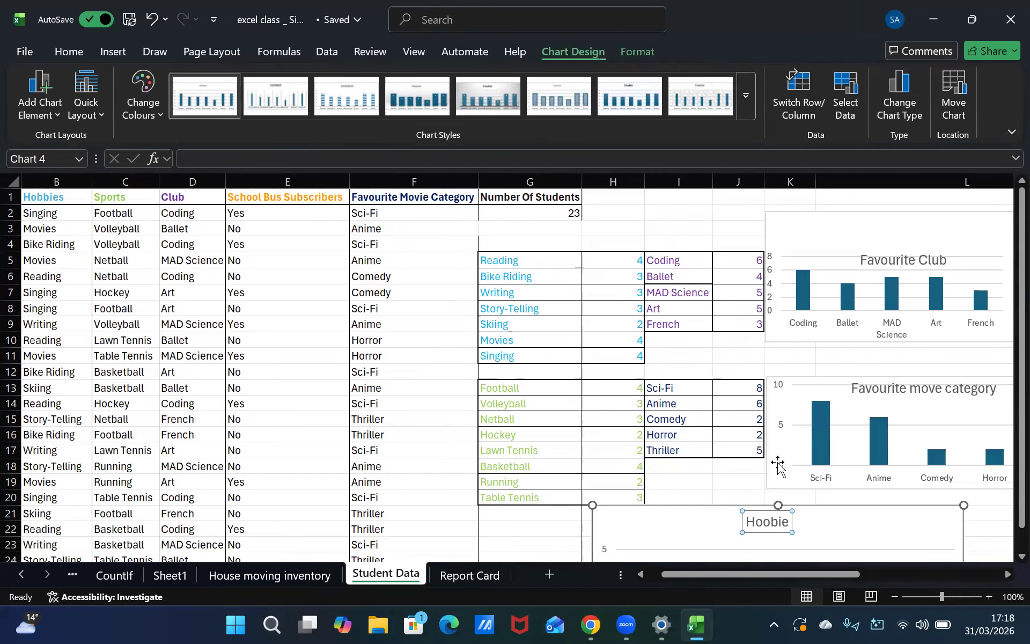
click(770, 521)
key(BackSpace)
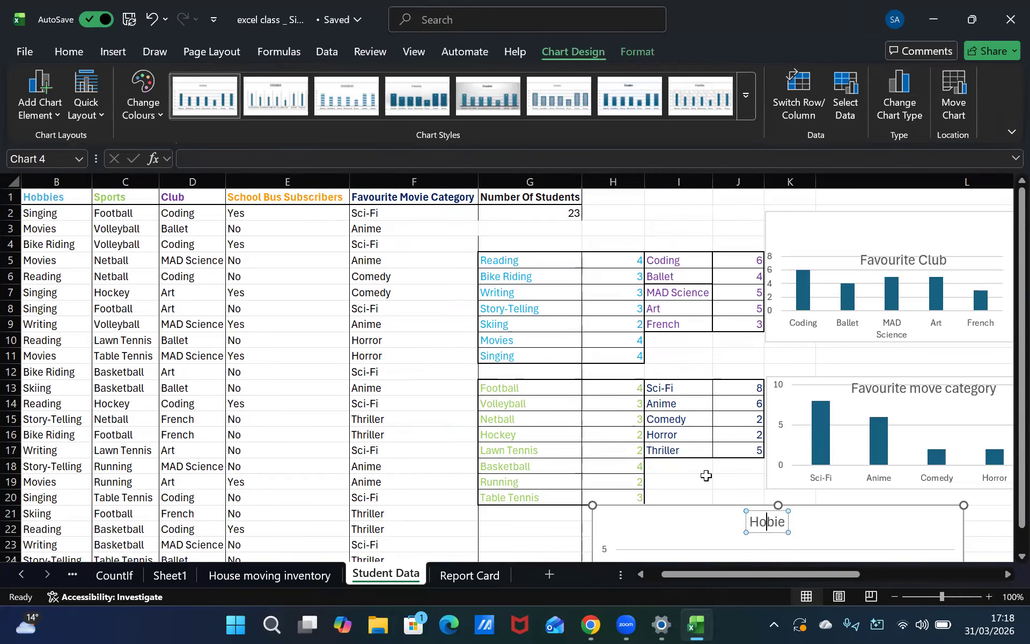
text(b)
click(827, 520)
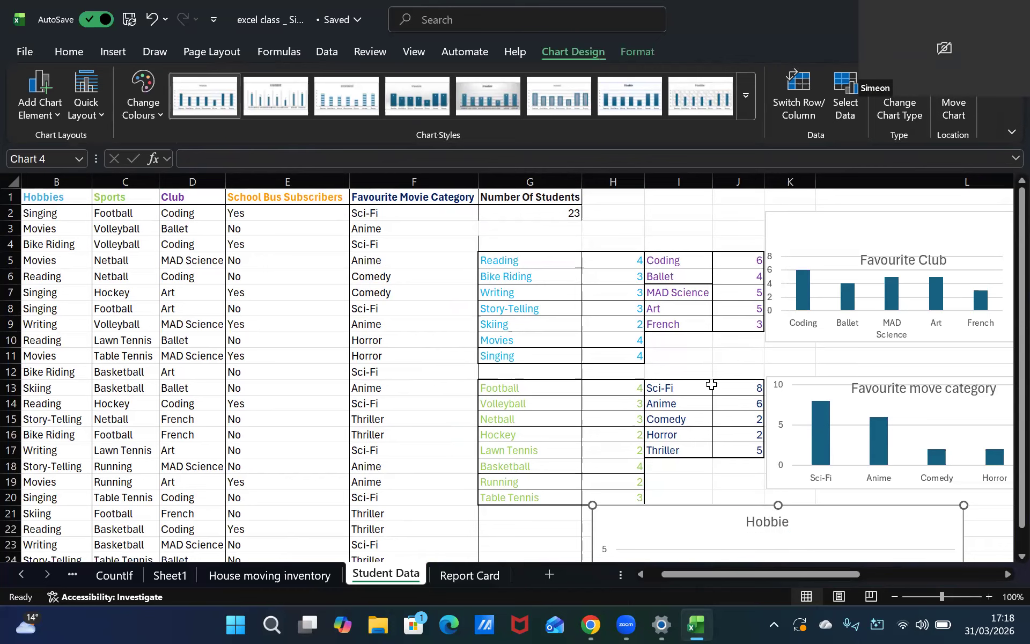
click(520, 274)
drag(520, 263, 609, 349)
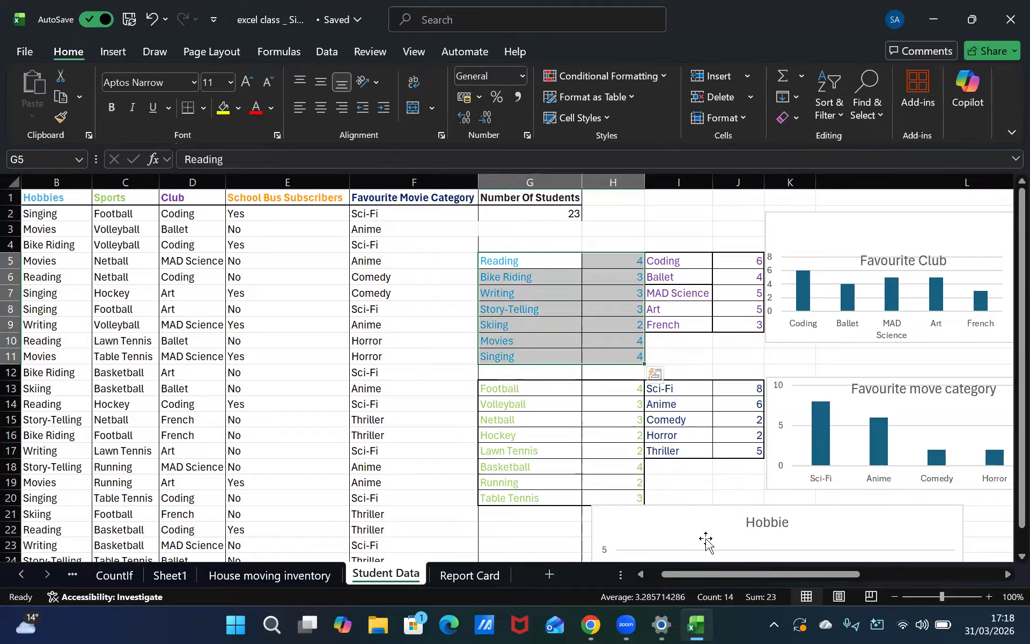
double_click(783, 522)
click(1012, 191)
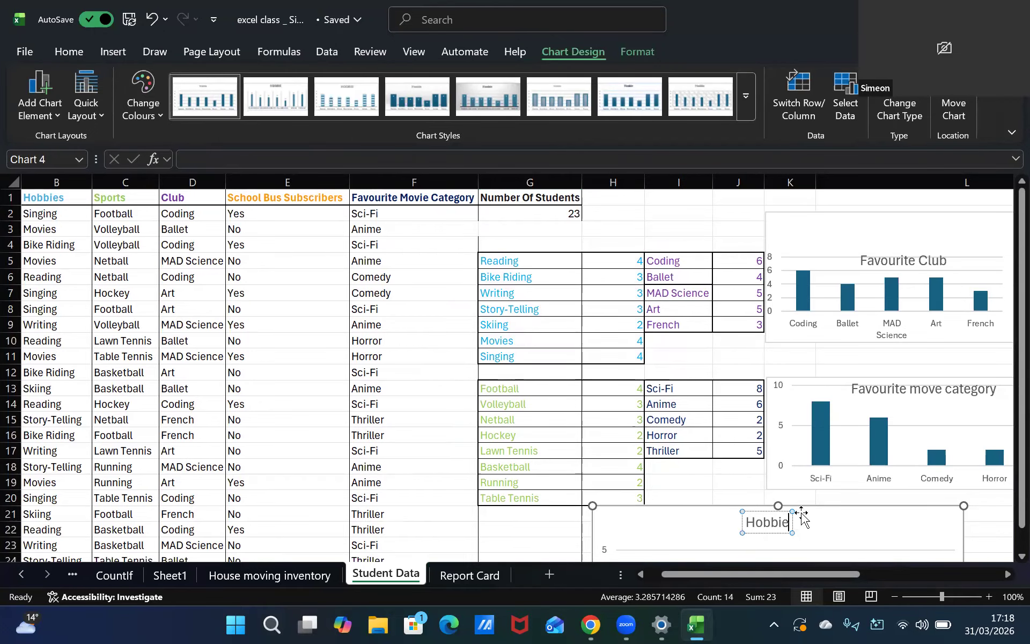
text(s)
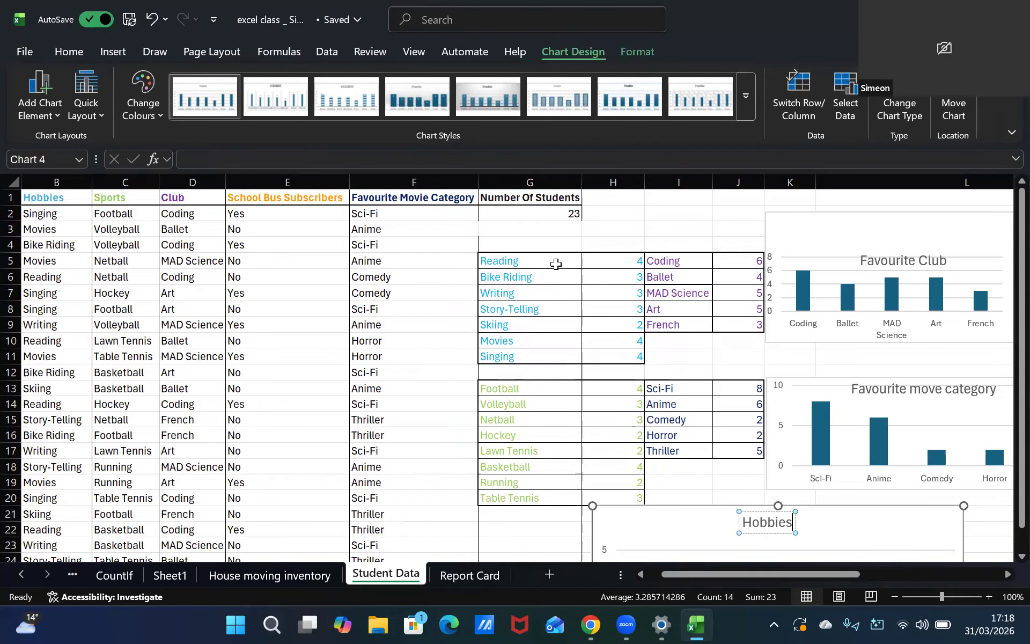
click(546, 260)
drag(546, 259, 622, 357)
click(99, 53)
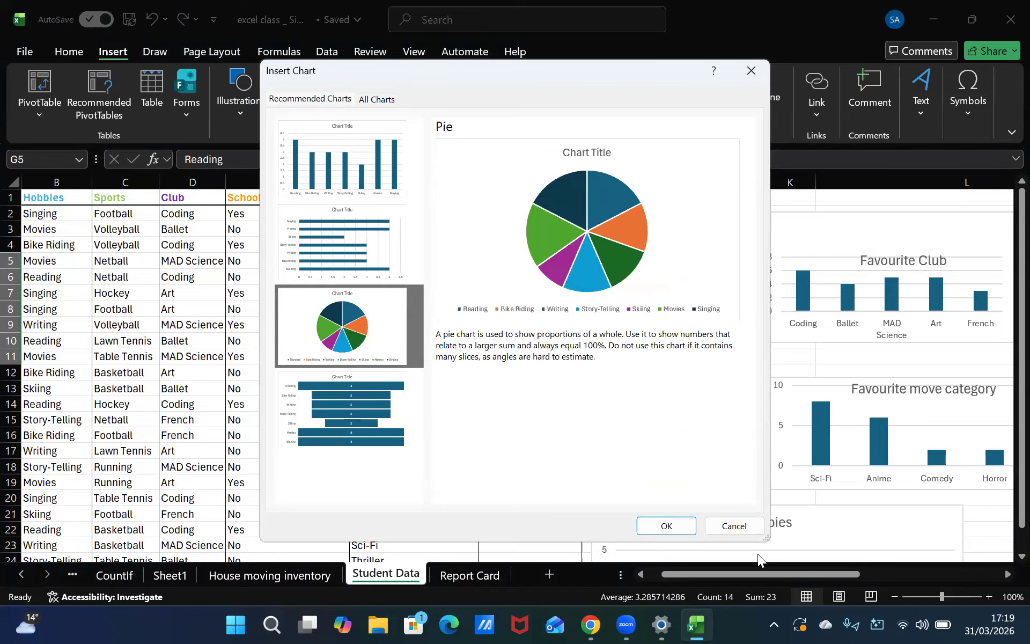
click(733, 525)
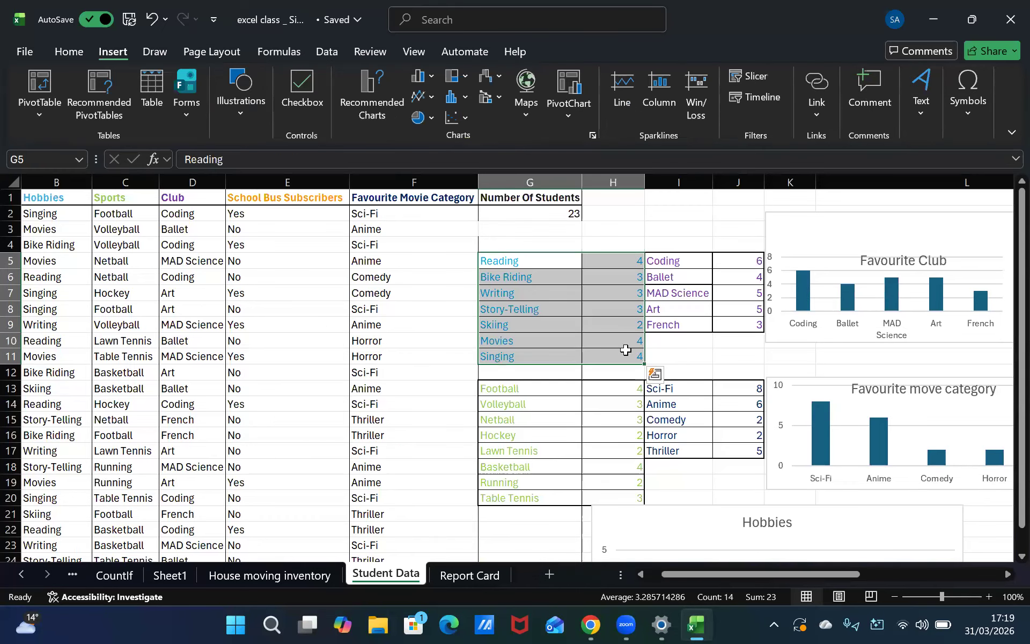
drag(625, 343, 626, 356)
click(510, 390)
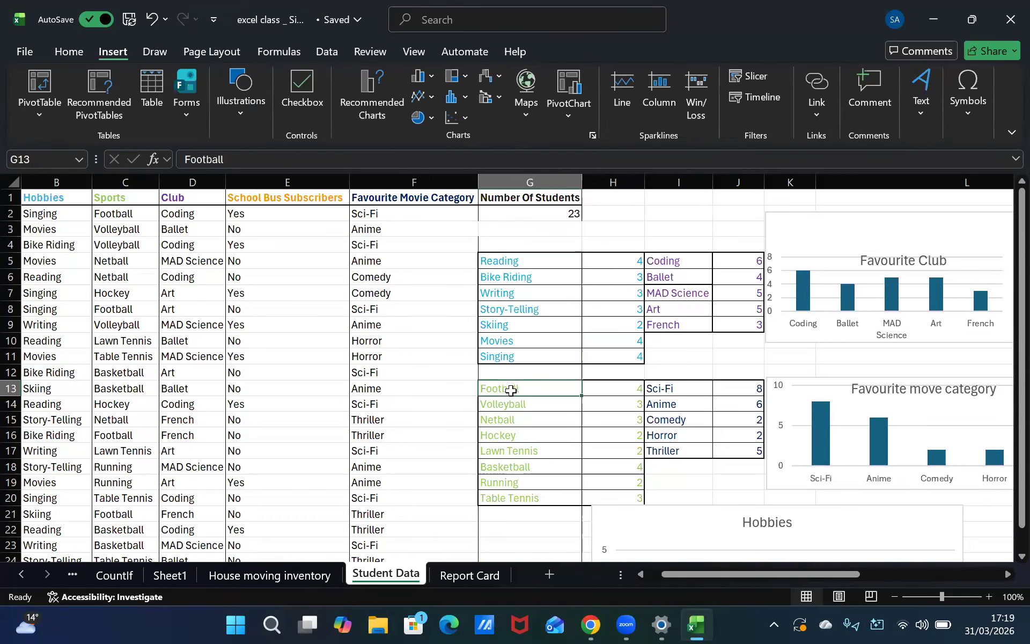
Move the Hobbies chart right so it sits below the movie category chart
scroll(741, 478, down, 2)
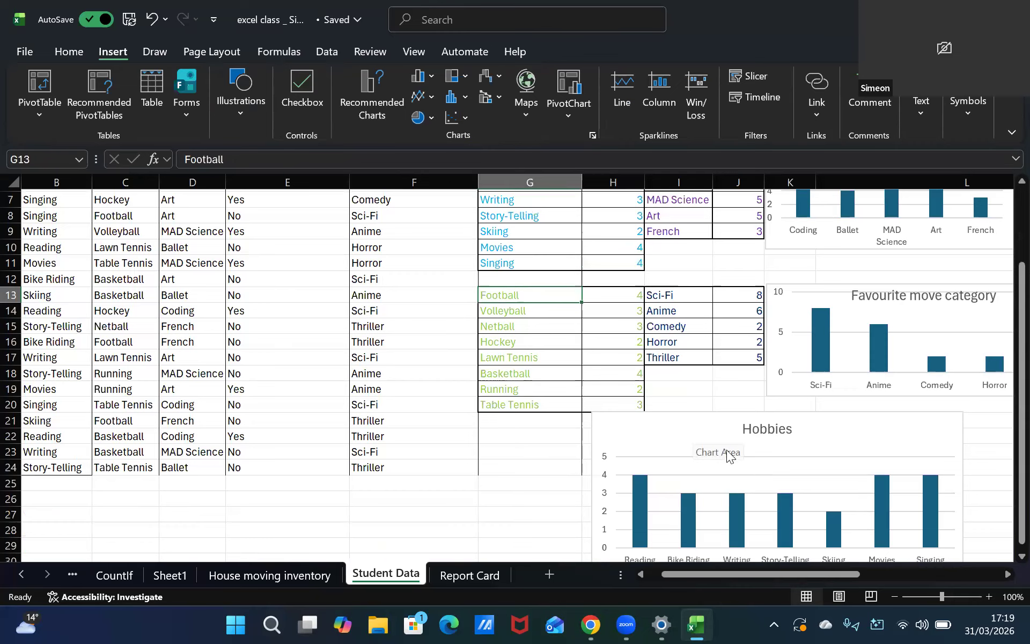
click(645, 426)
drag(646, 425, 819, 417)
Enlarge the Favourite Club chart by extending its top-left corner up and left
scroll(819, 416, up, 2)
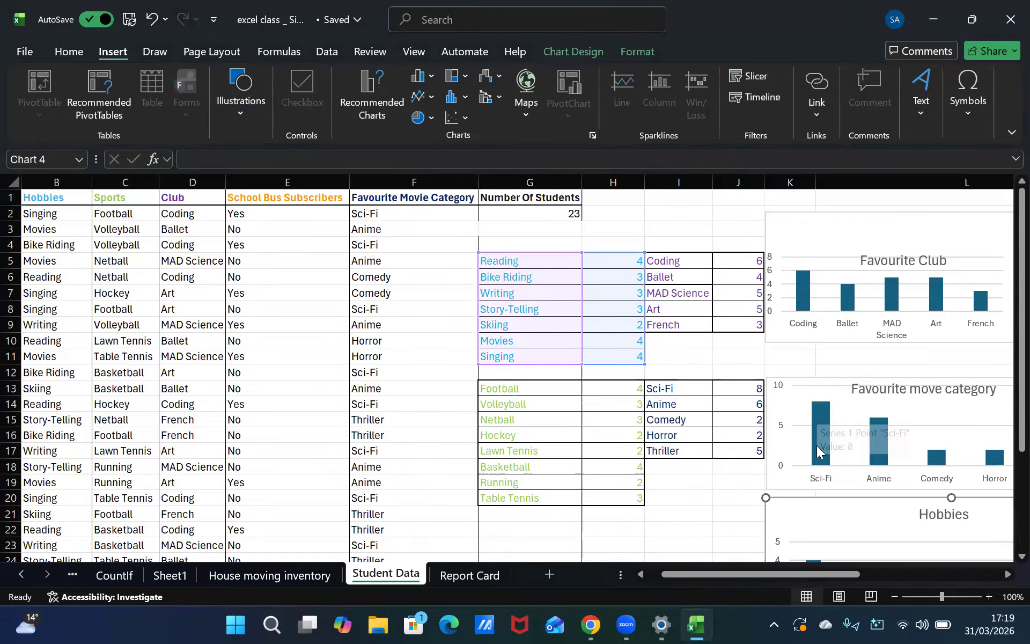
drag(796, 538, 798, 538)
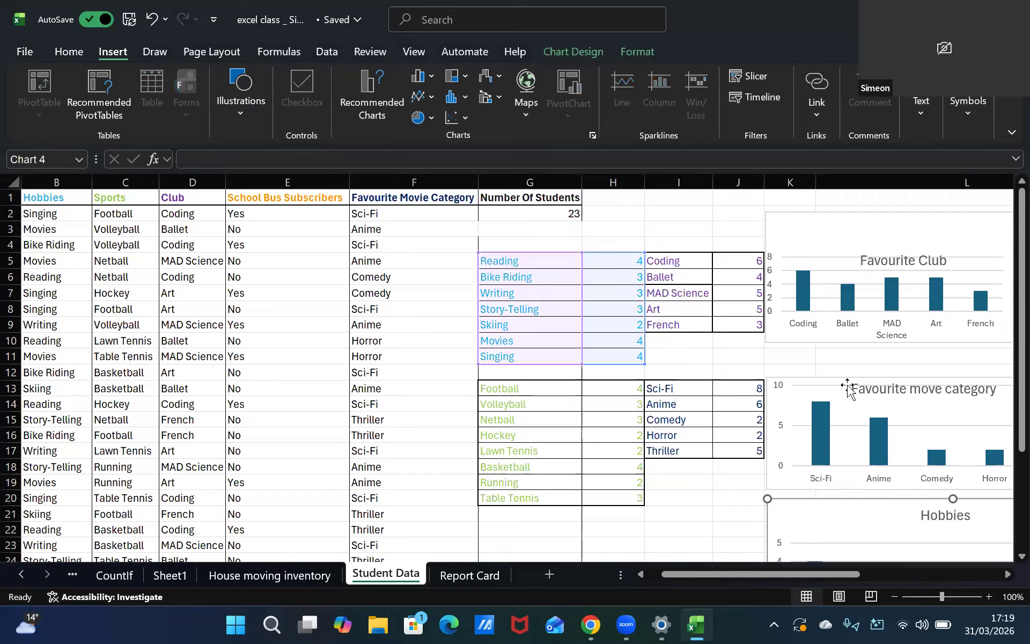
click(780, 229)
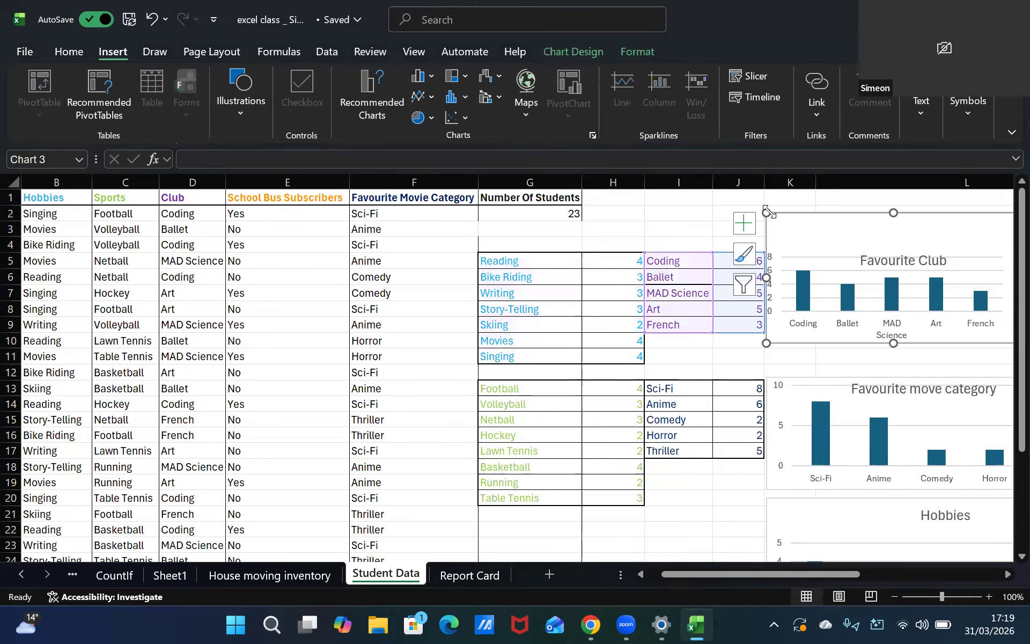
drag(760, 205, 746, 189)
drag(769, 302, 768, 291)
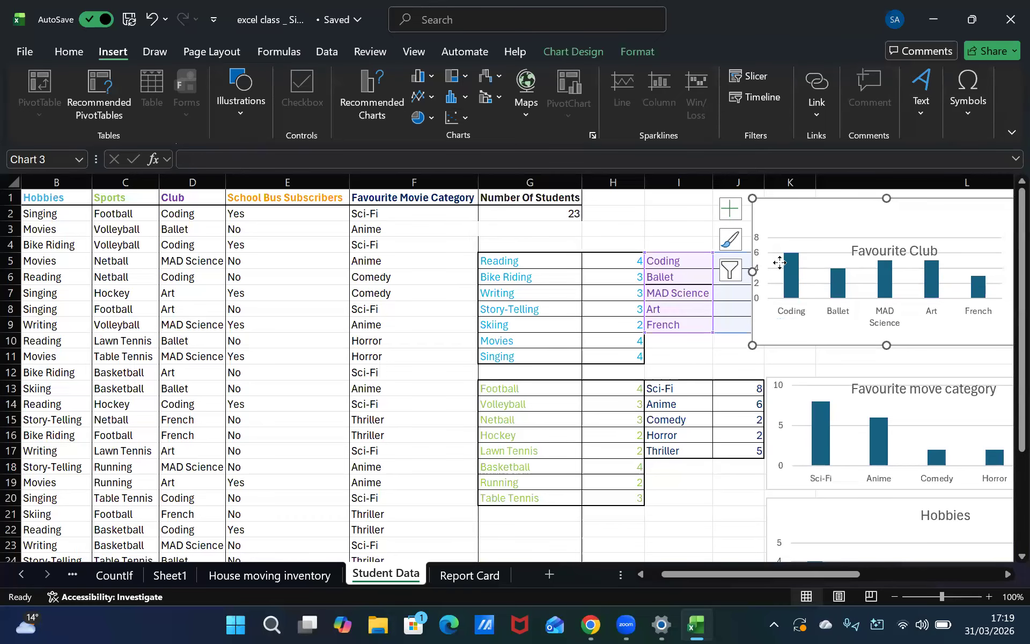
Shift the Favourite Club chart's plot area slightly down and right within the chart
double_click(782, 285)
drag(772, 285, 773, 299)
click(1012, 190)
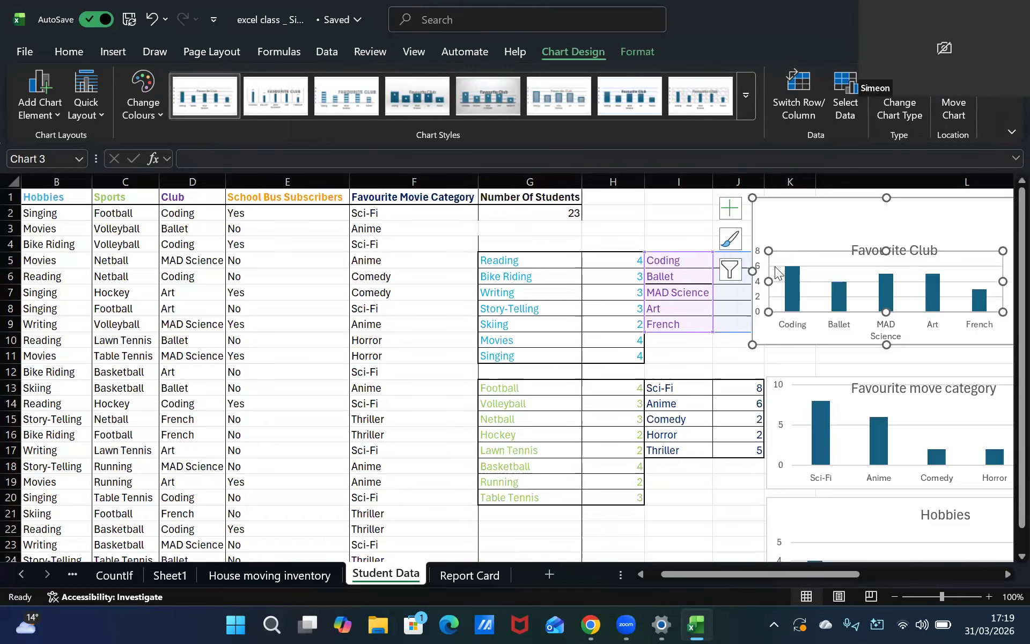
mouse_move(780, 309)
mouse_down()
mouse_move(780, 344)
mouse_move(791, 318)
mouse_up()
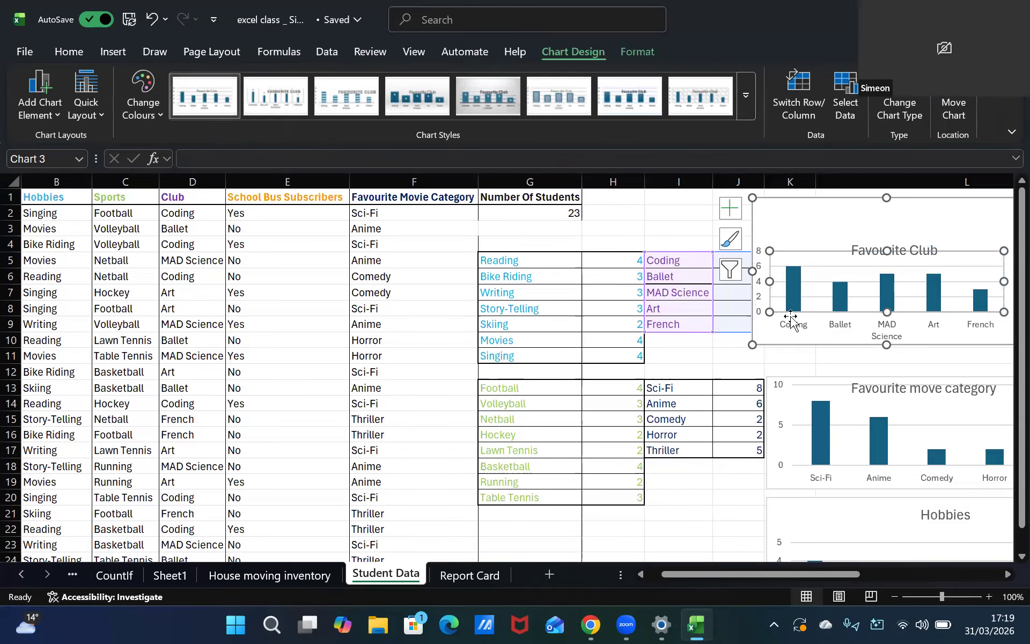
Move the Favourite Club chart slightly right and down, then deselect it
double_click(863, 252)
click(1012, 191)
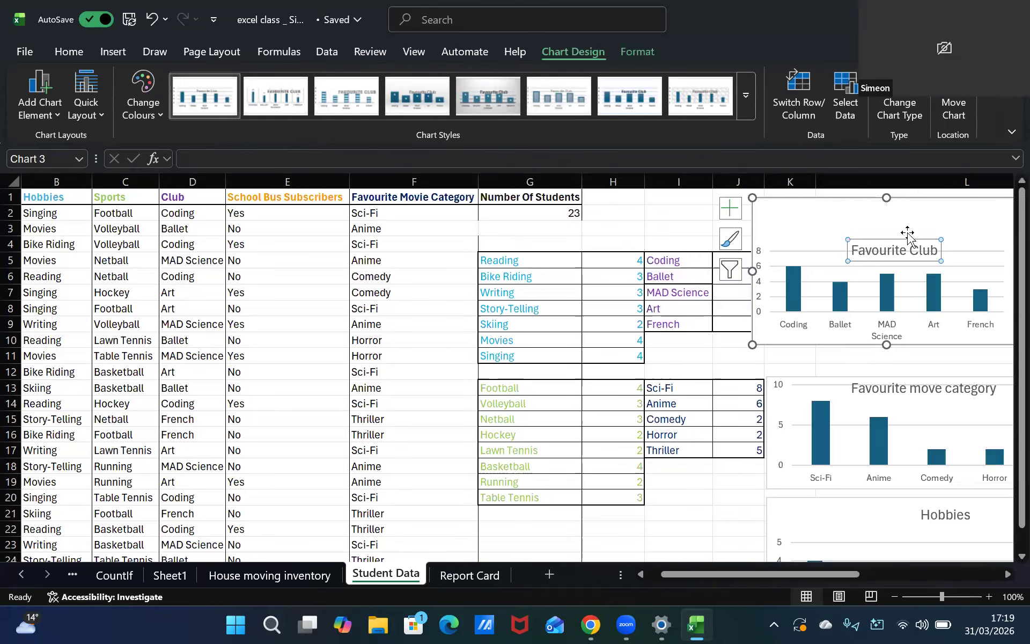
click(873, 247)
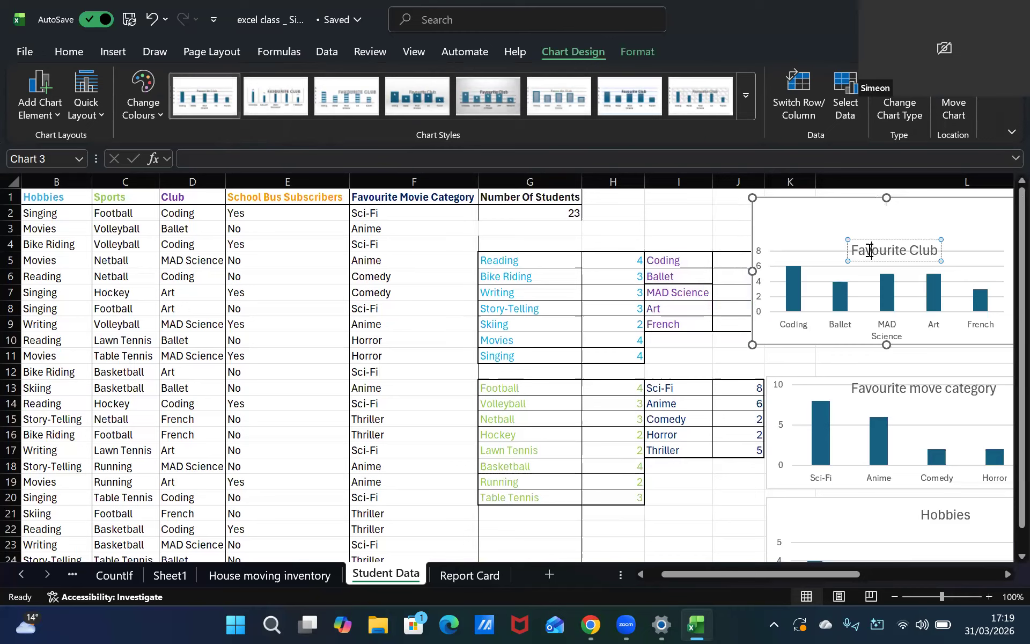
click(868, 252)
click(867, 251)
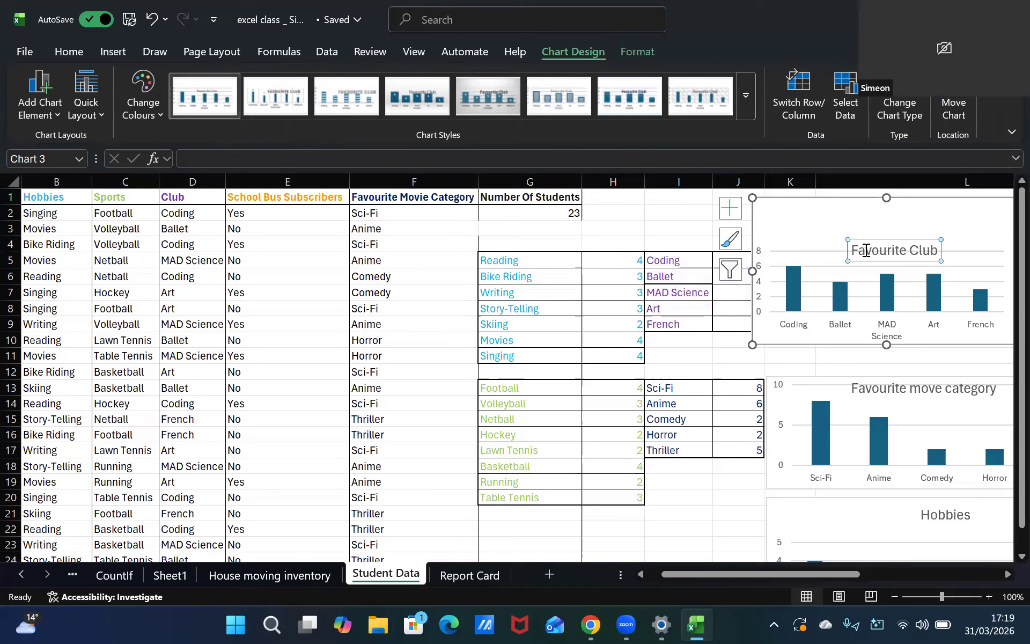
click(866, 251)
drag(852, 236, 888, 260)
click(881, 264)
mouse_move(874, 252)
mouse_down()
mouse_move(876, 228)
mouse_move(875, 256)
mouse_up()
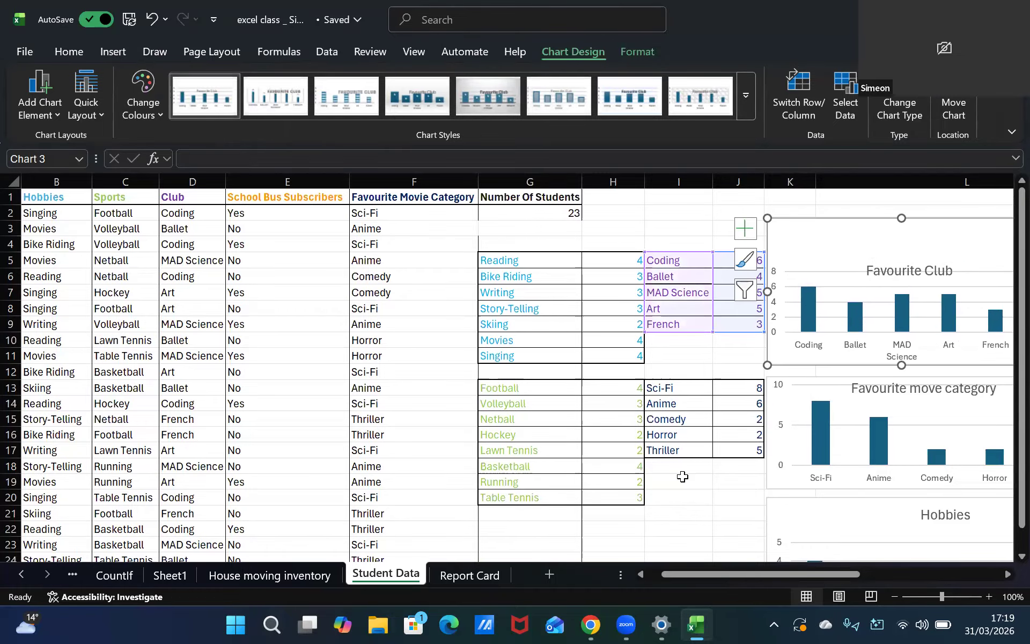
click(677, 476)
scroll(692, 453, down, 4)
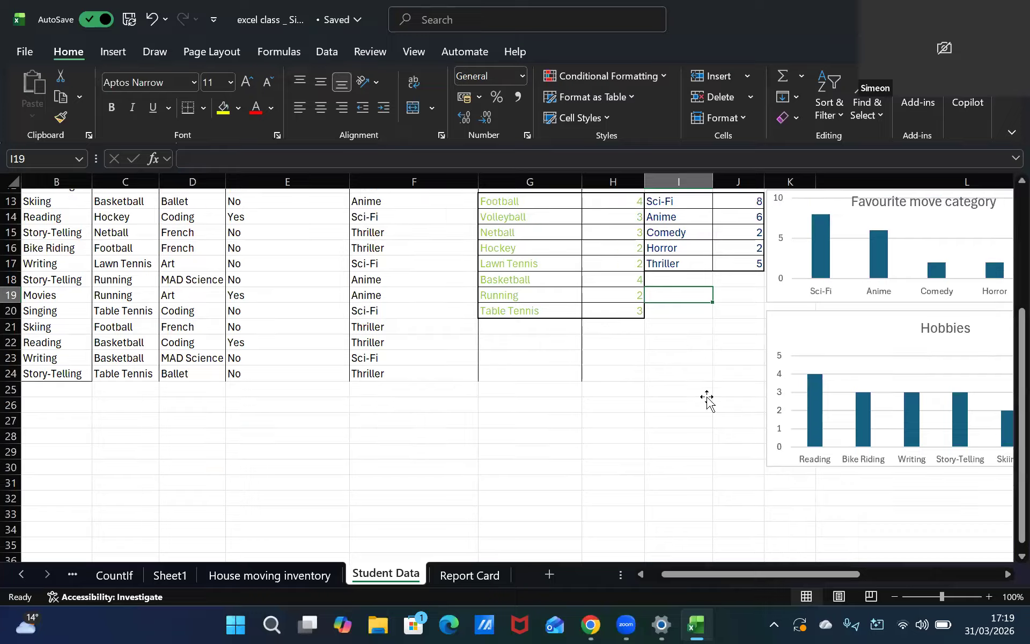
Select the sports count table and insert a recommended clustered column chart from it
scroll(701, 404, up, 4)
drag(529, 388, 635, 497)
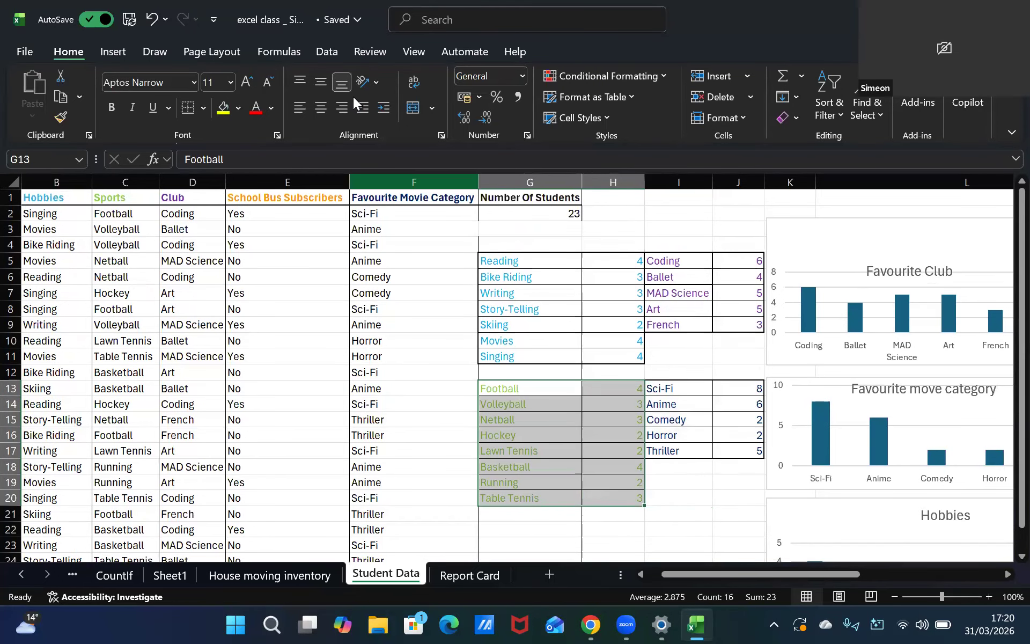
click(110, 53)
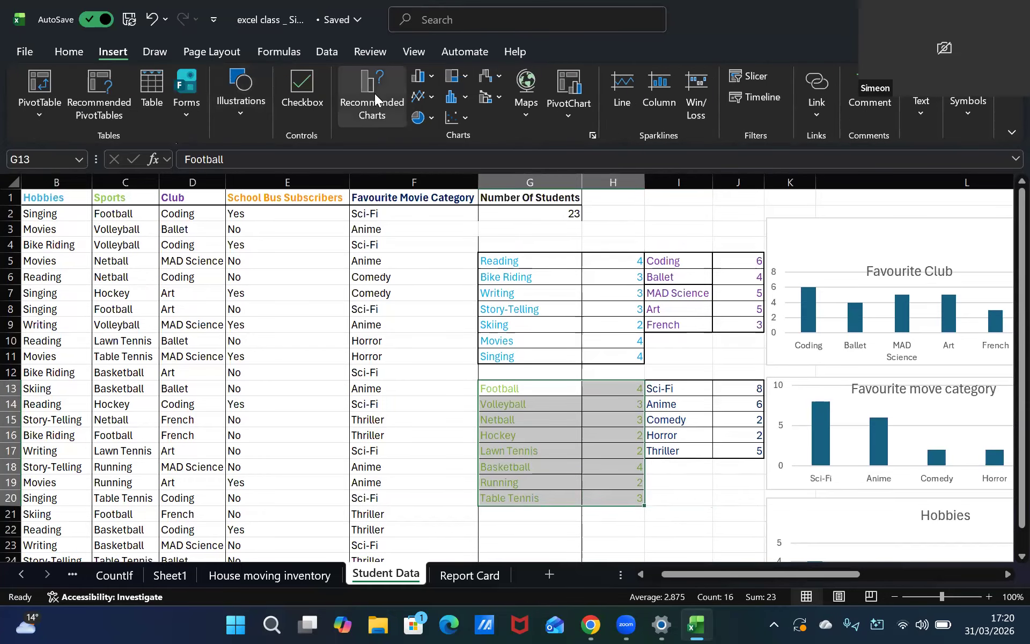
click(384, 108)
click(372, 334)
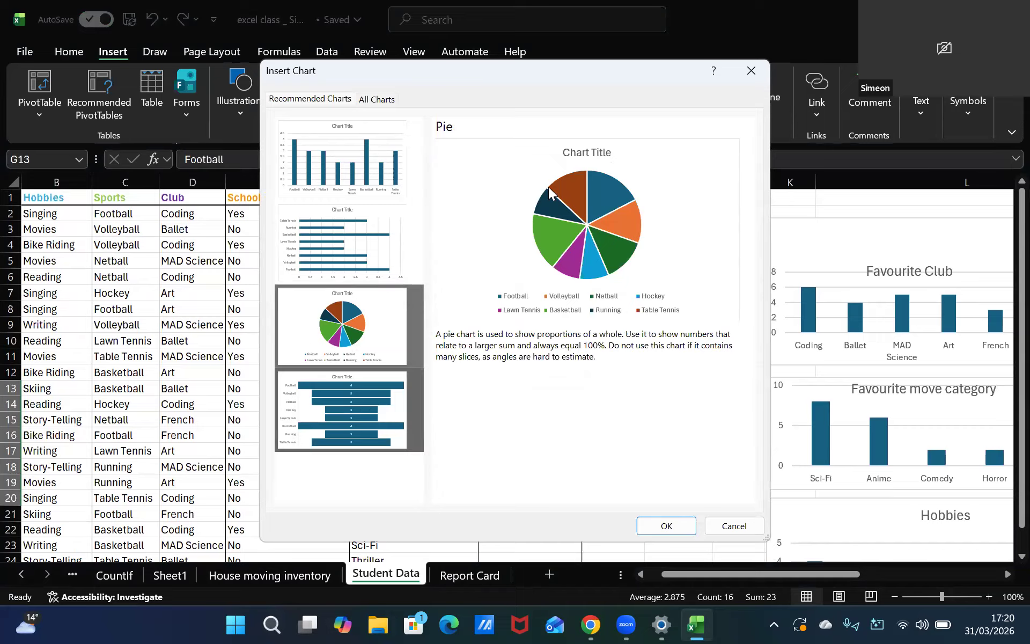
click(367, 380)
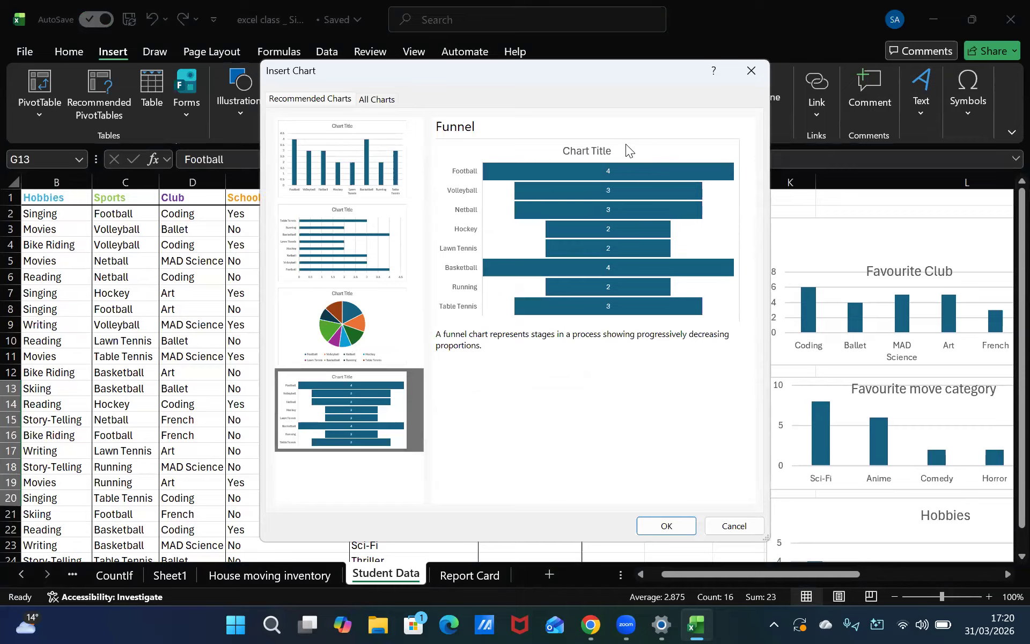
click(310, 168)
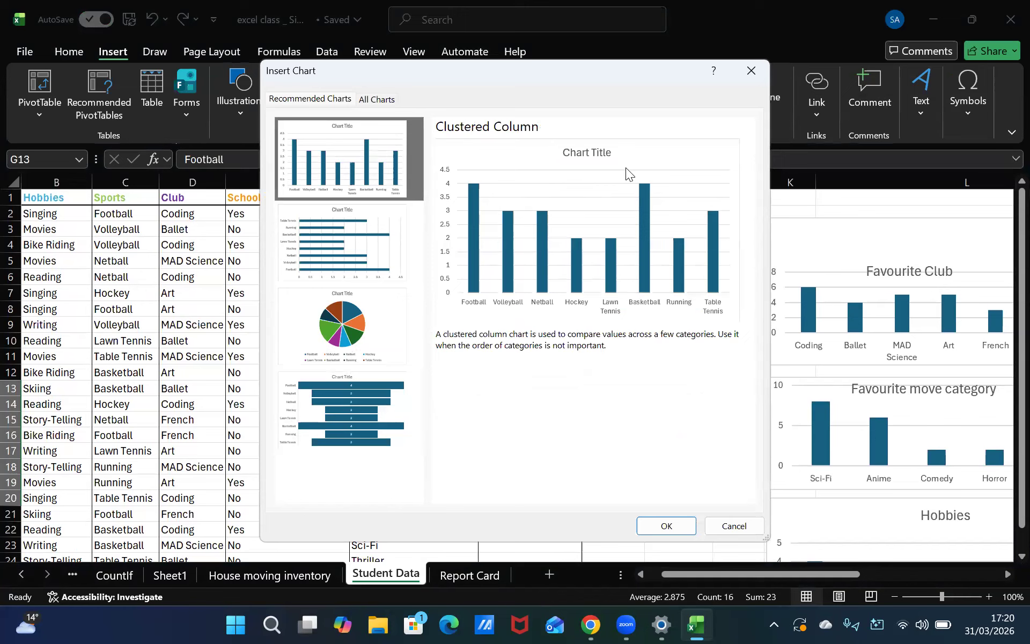
click(667, 526)
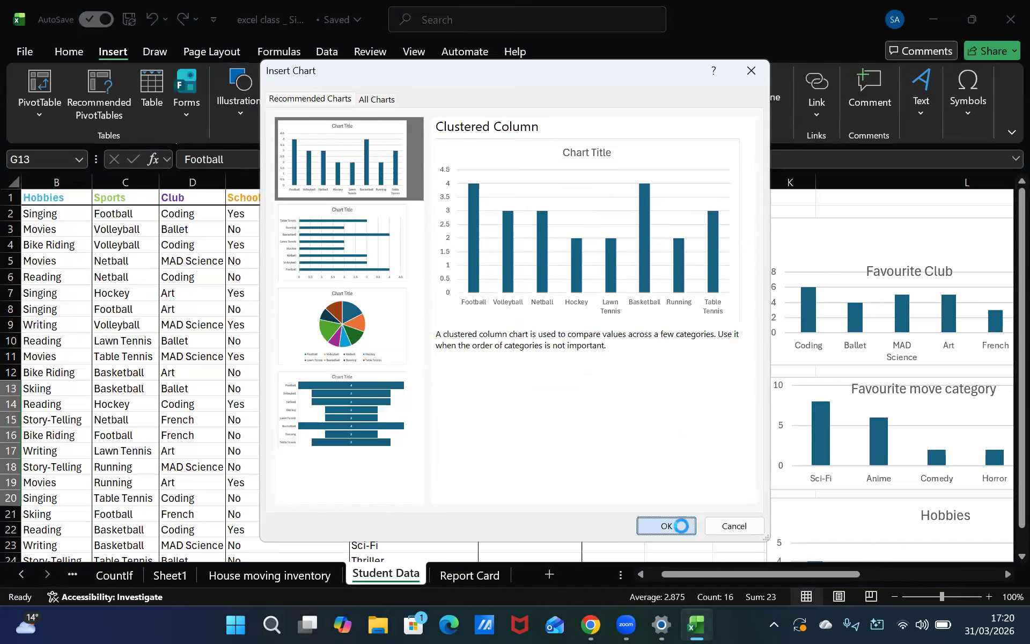
Move the new sports chart so it sits below the Hobbies chart, then deselect it
drag(588, 267, 809, 566)
scroll(745, 451, down, 7)
scroll(751, 442, up, 2)
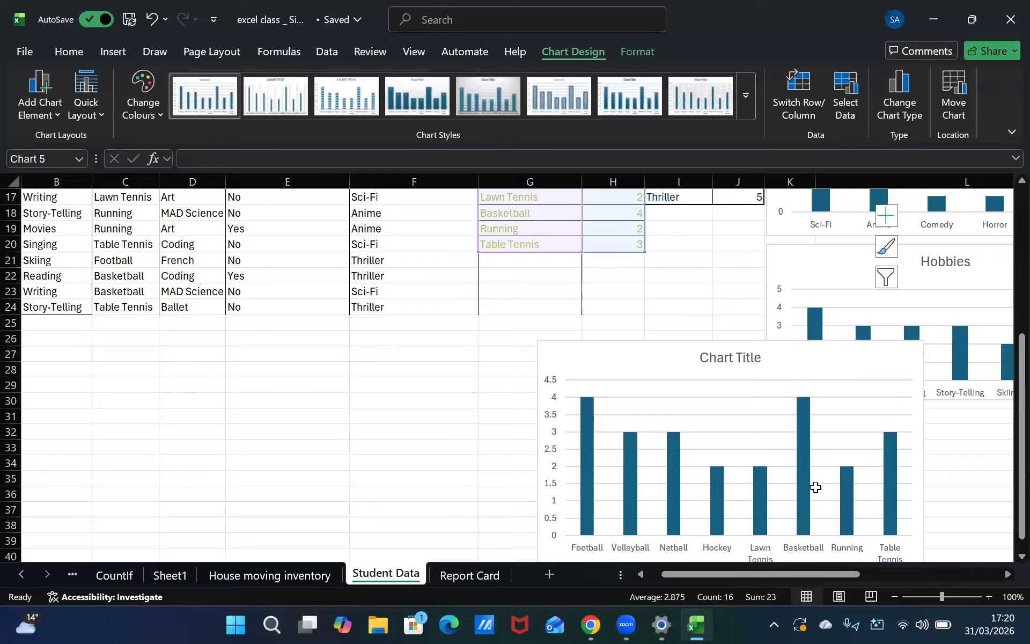
scroll(751, 412, down, 3)
scroll(746, 407, up, 1)
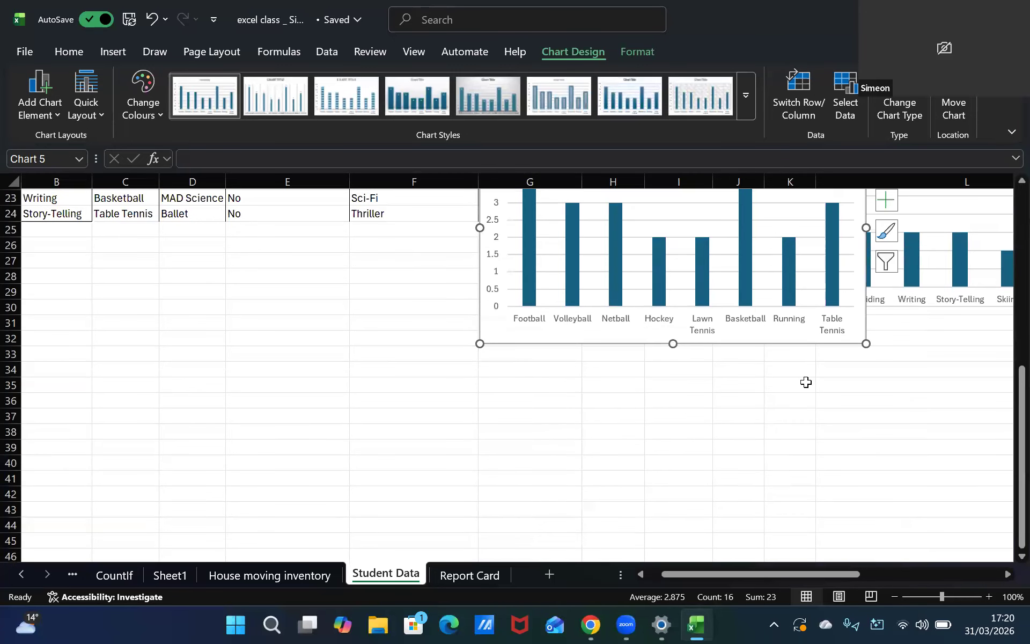
key(Right)
key(Right)
key(Right)
key(Right)
key(Right)
key(Right)
key(Right)
key(Right)
key(Right)
key(Right)
key(Right)
key(Right)
key(Right)
key(Right)
key(Right)
key(Right)
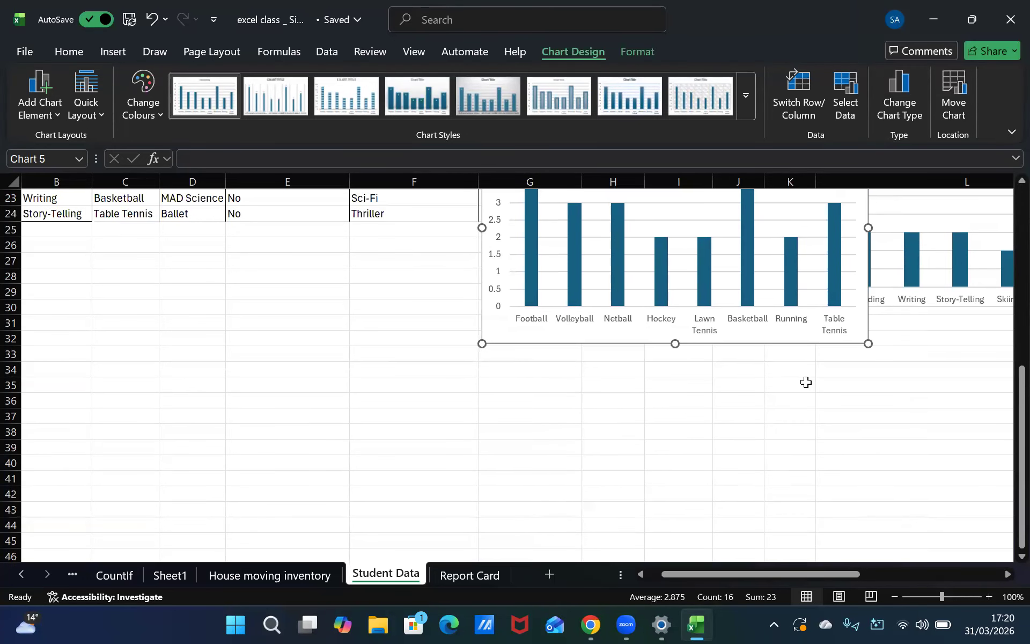
key(Right)
key(Right)
key(Right)
key(Right)
key(Right)
key(Right)
key(Right)
key(Right)
key(Right)
key(Right)
key(Right)
key(Right)
key(Right)
key(Right)
key(Right)
key(Right)
key(Right)
key(Right)
key(Right)
key(Right)
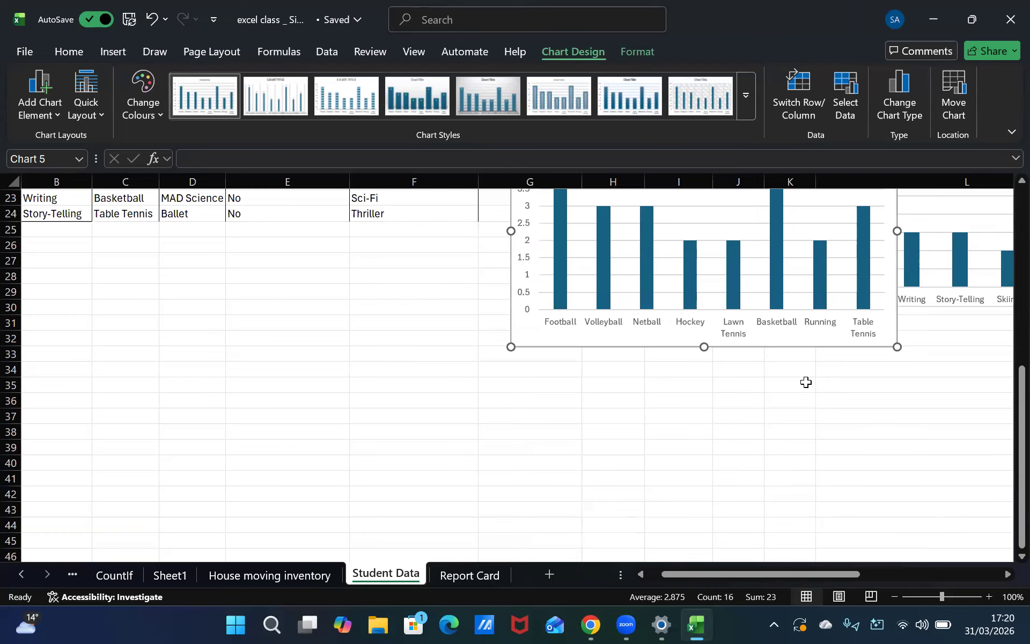
key(Down)
key(Down)
key(Down)
key(Down)
key(Down)
key(Down)
key(Down)
key(Down)
key(Down)
key(Down)
key(Down)
key(Down)
key(Down)
key(Down)
key(Down)
key(Down)
key(Down)
key(Down)
key(Down)
key(Down)
key(Down)
key(Down)
key(Down)
key(Down)
key(Down)
key(Down)
key(Down)
key(Down)
key(Down)
key(Down)
key(Down)
key(Down)
key(Down)
key(Down)
key(Down)
key(Down)
key(Down)
key(Down)
key(Down)
key(Down)
key(Right)
key(Right)
key(Right)
key(Right)
key(Right)
key(Right)
key(Right)
key(Right)
key(Right)
key(Right)
key(Right)
key(Right)
key(Right)
key(Right)
key(Right)
key(Right)
key(Right)
key(Right)
key(Right)
key(Right)
key(Right)
key(Right)
key(Right)
key(Right)
key(Right)
key(Right)
key(Right)
key(Right)
key(Right)
key(Right)
key(Right)
key(Right)
key(Right)
key(Right)
key(Right)
key(Right)
key(Right)
key(Right)
key(Right)
key(Right)
key(Up)
key(Up)
key(Up)
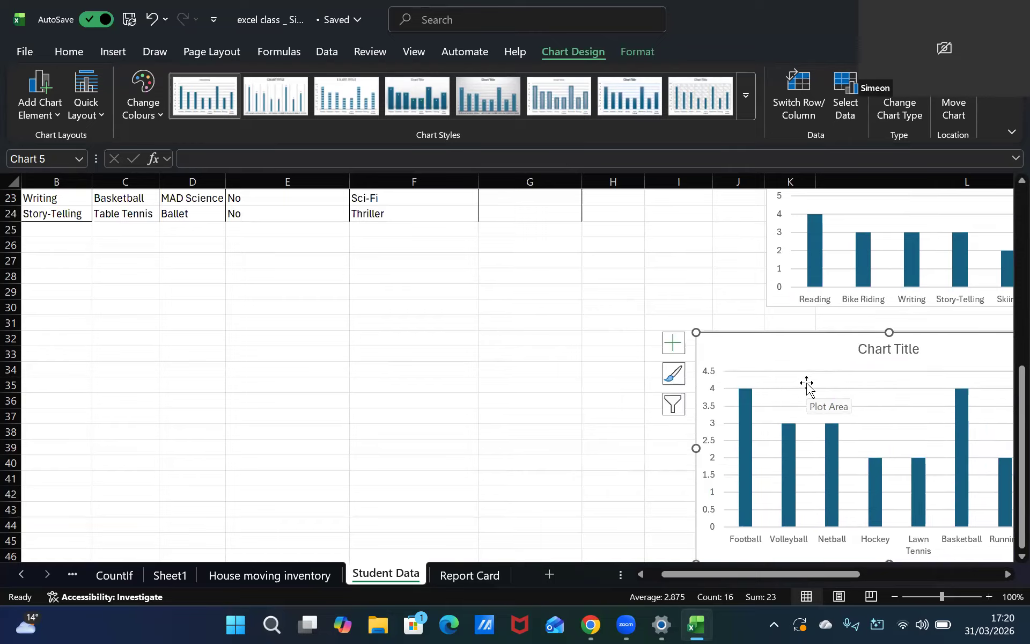
key(Right)
key(Right)
key(Right)
key(Right)
key(Right)
key(Right)
key(Right)
key(Right)
key(Right)
key(Right)
key(Right)
key(Right)
key(Right)
key(Right)
key(Right)
key(Right)
key(Right)
key(Right)
key(Right)
key(Right)
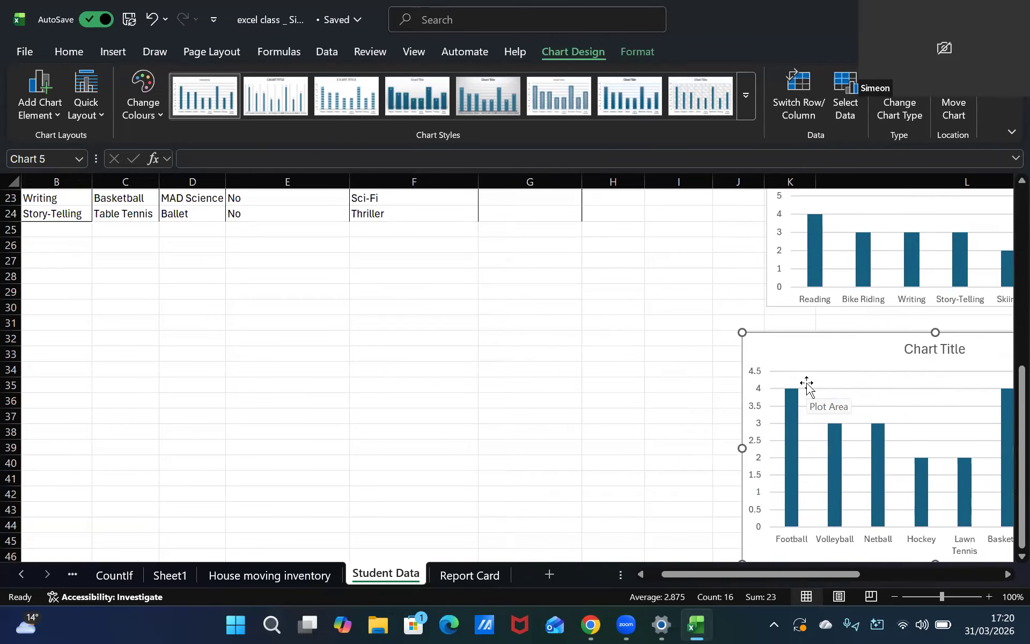
key(Up)
key(Up)
key(Up)
key(Left)
key(Left)
key(Left)
key(Left)
key(Left)
key(Left)
key(Left)
key(Left)
key(Left)
key(Left)
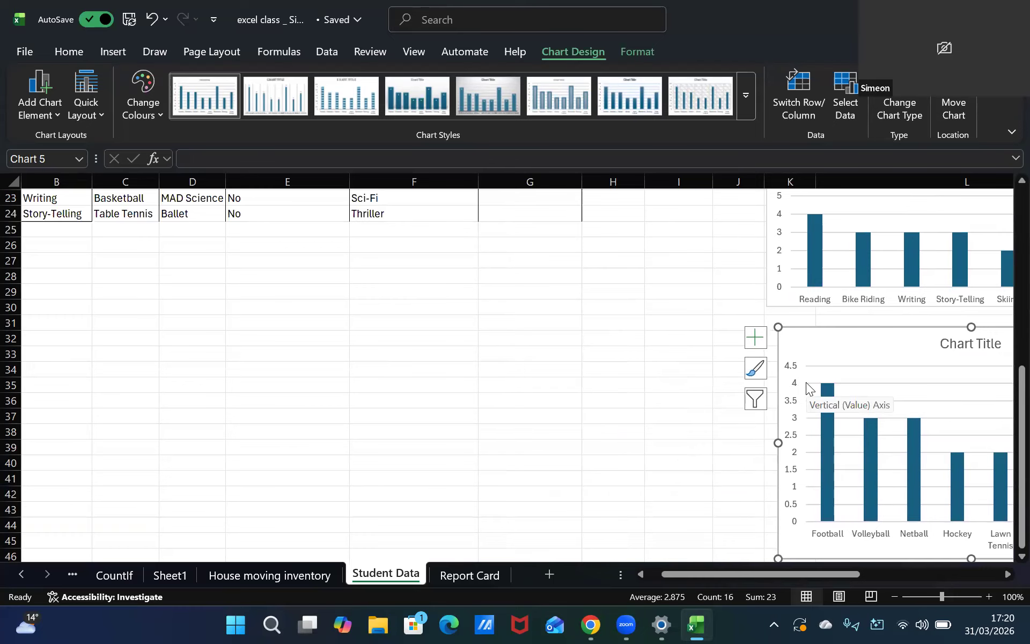
scroll(699, 403, down, 1)
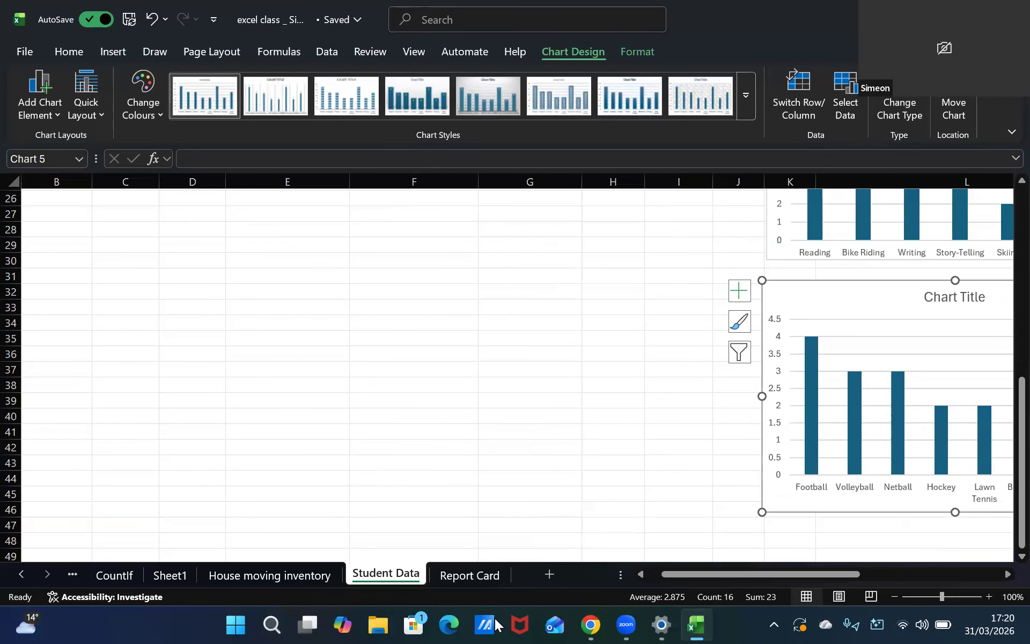
click(719, 527)
Delete the new chart's title, then undo the deletion and close the format pane
key(Right)
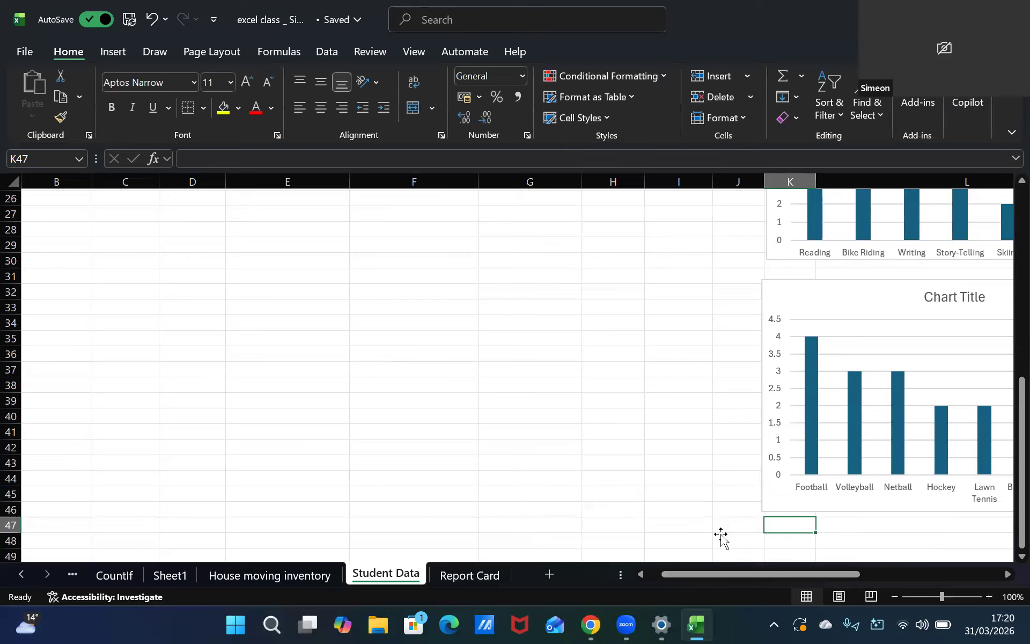
key(Right)
key(Right)
key(Right)
key(Right)
key(Up)
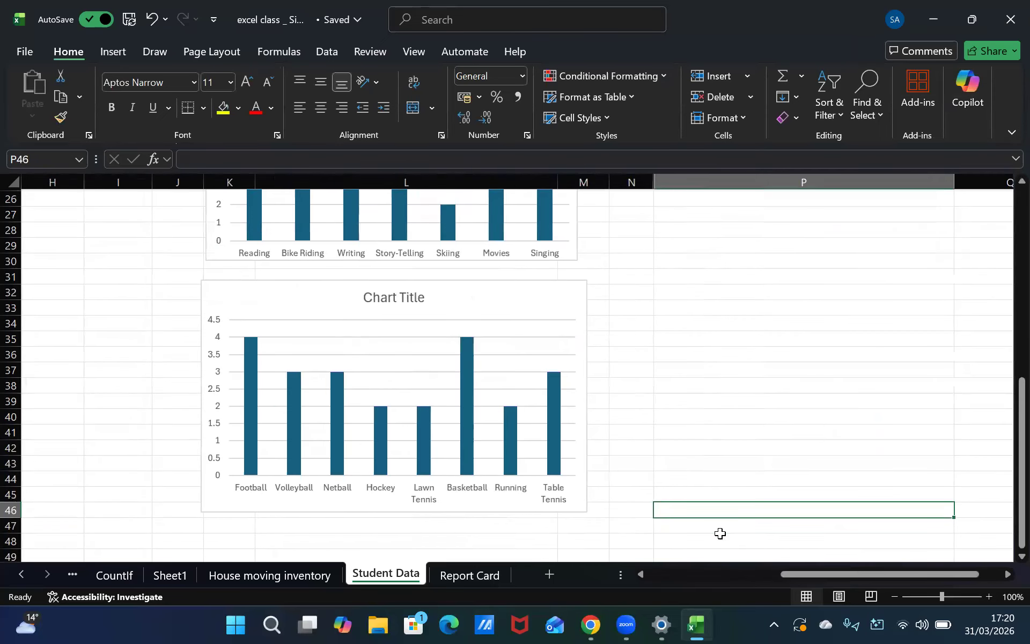
key(Left)
key(Up)
key(Up)
key(Up)
key(Up)
key(Up)
key(Left)
key(Left)
key(Up)
key(Up)
key(Up)
key(Up)
key(Up)
key(Right)
key(Right)
key(Right)
key(Up)
key(Up)
key(Up)
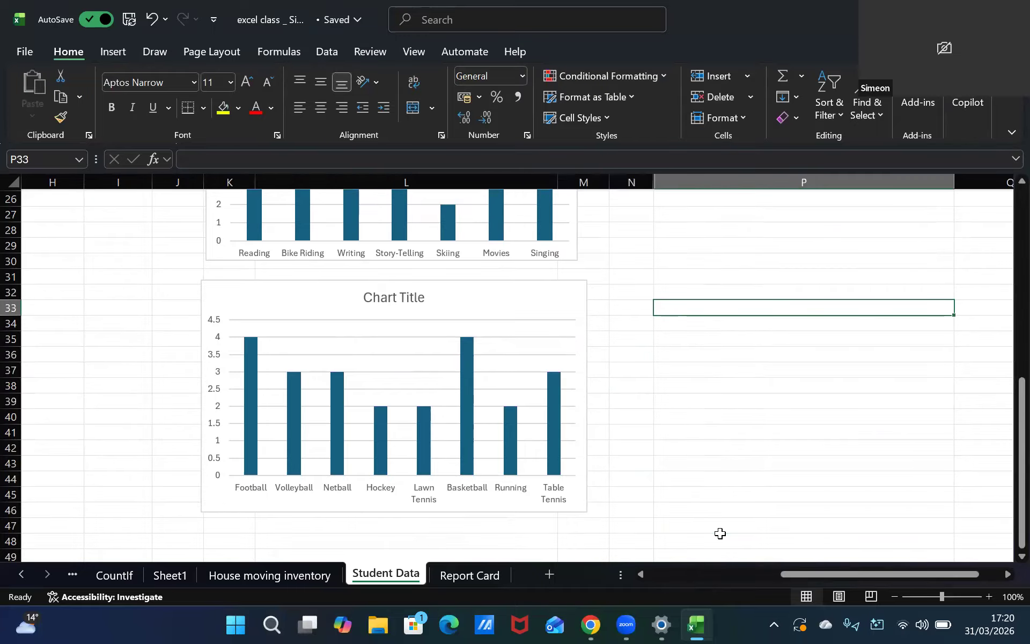
double_click(402, 297)
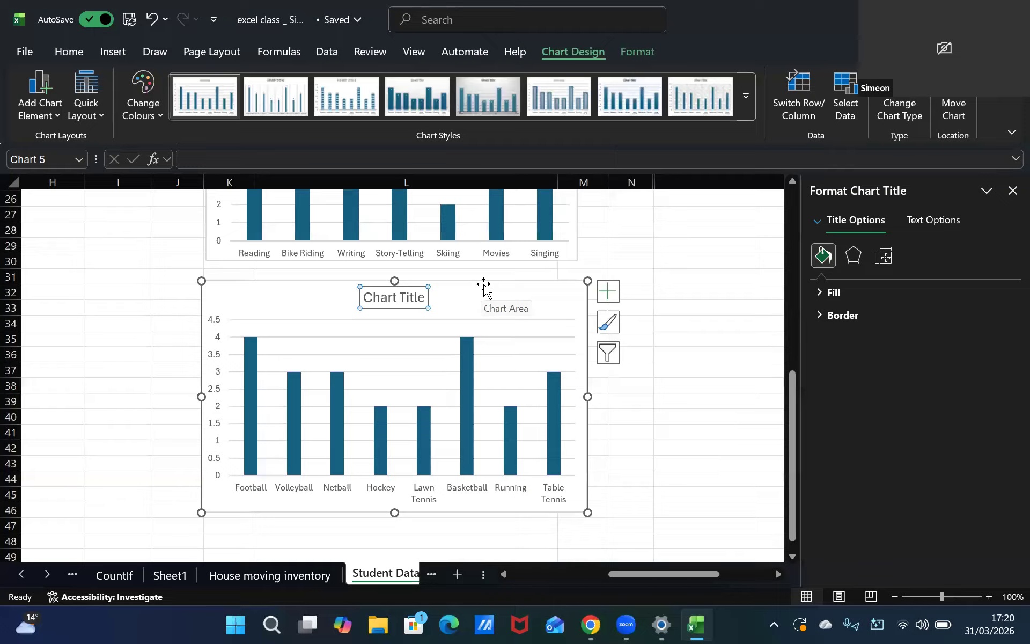
key(Delete)
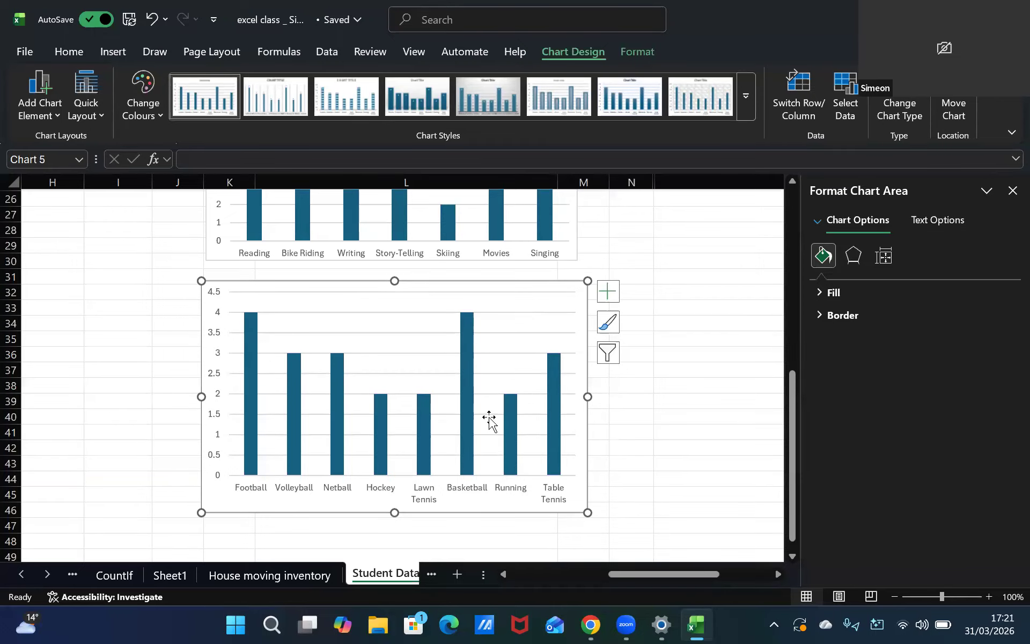
key(ctrl+z)
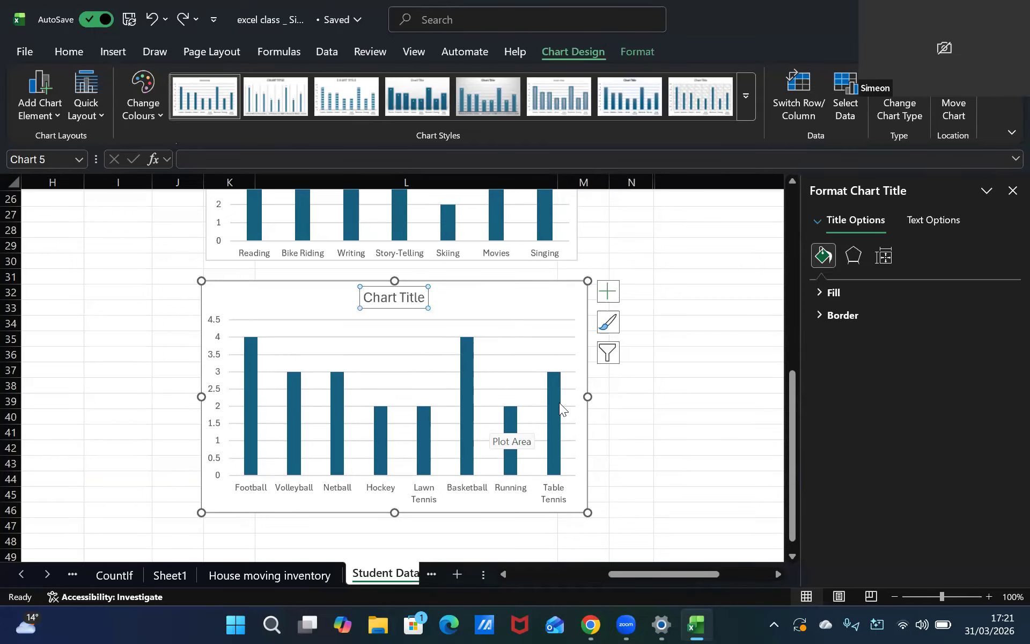
click(1008, 193)
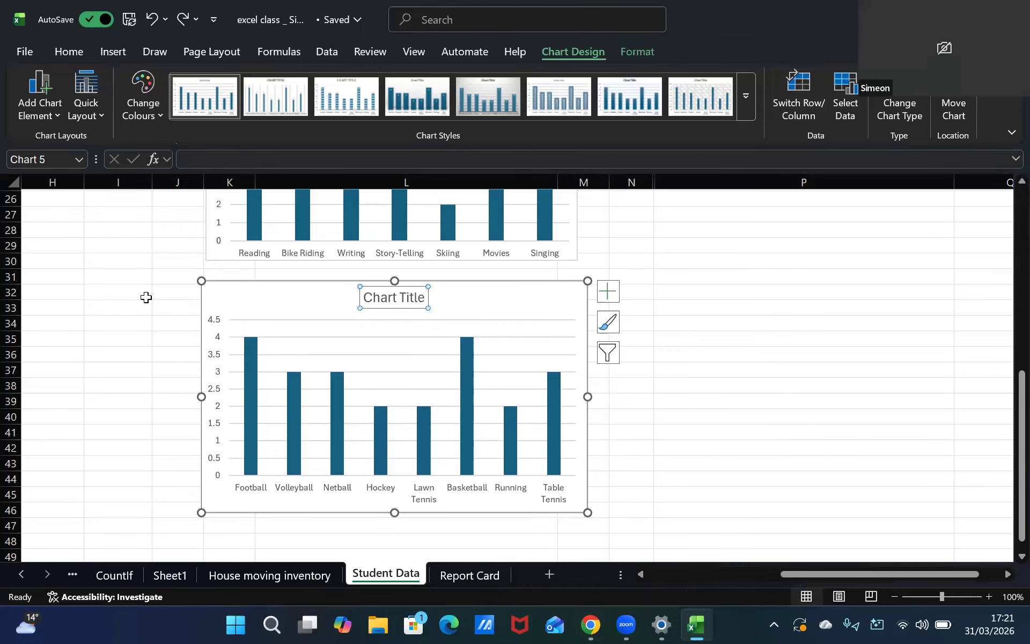
Browse the sheet's data tables and existing charts
scroll(117, 267, up, 8)
scroll(118, 267, down, 1)
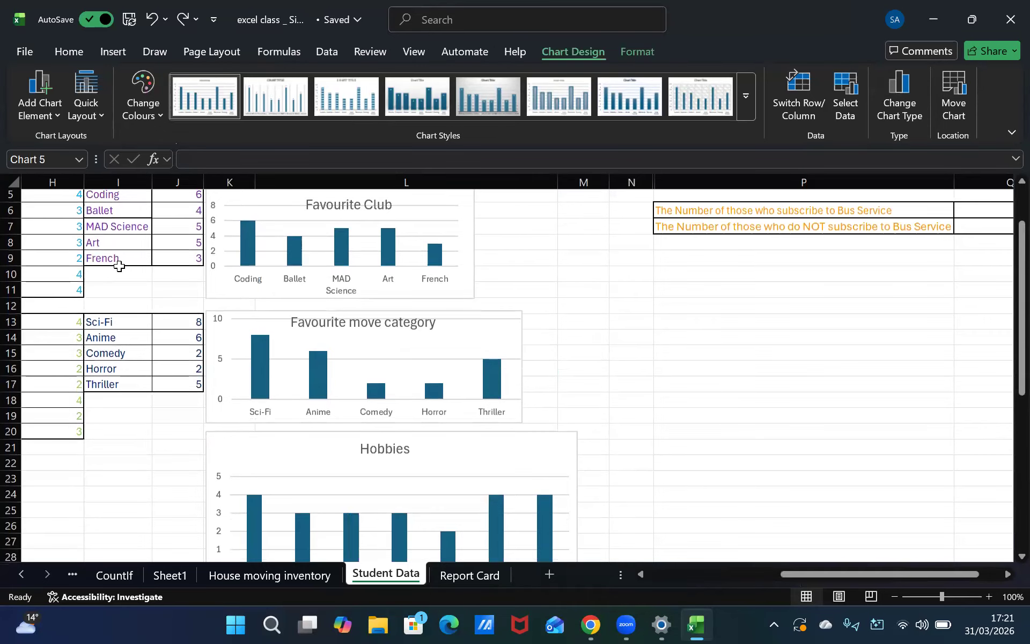
click(134, 488)
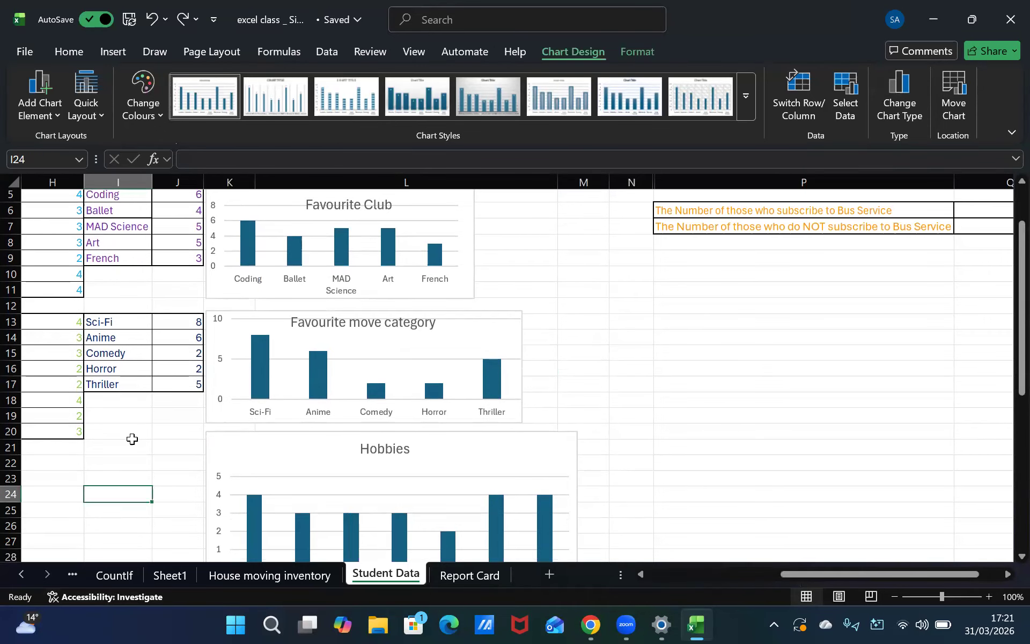
click(132, 441)
key(Left)
key(Left)
key(Left)
key(Left)
key(Left)
key(Left)
key(Left)
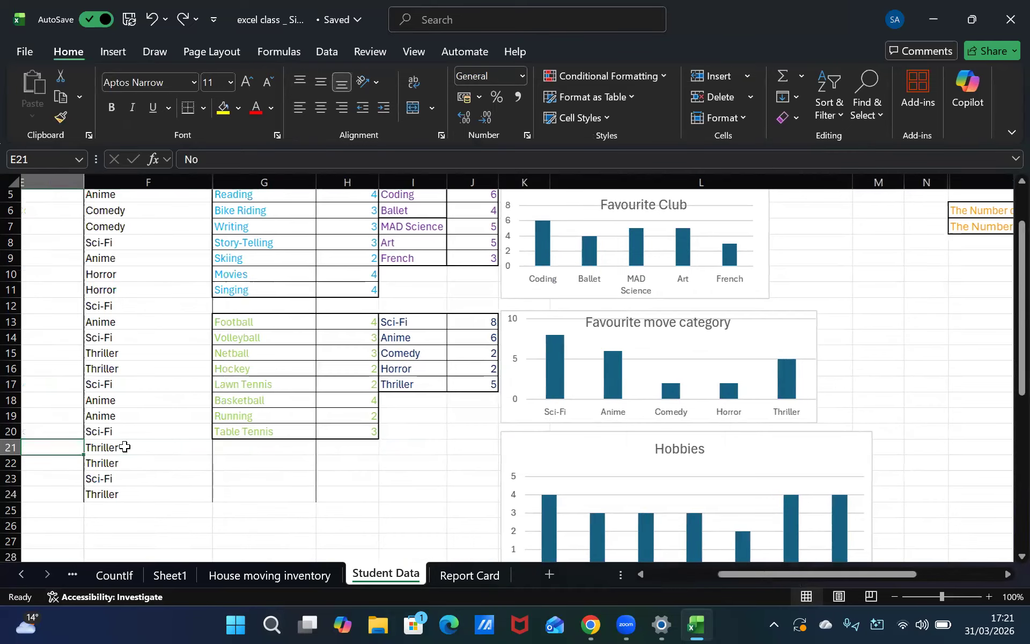
key(Left)
key(Up)
key(Up)
key(Up)
key(Up)
key(Up)
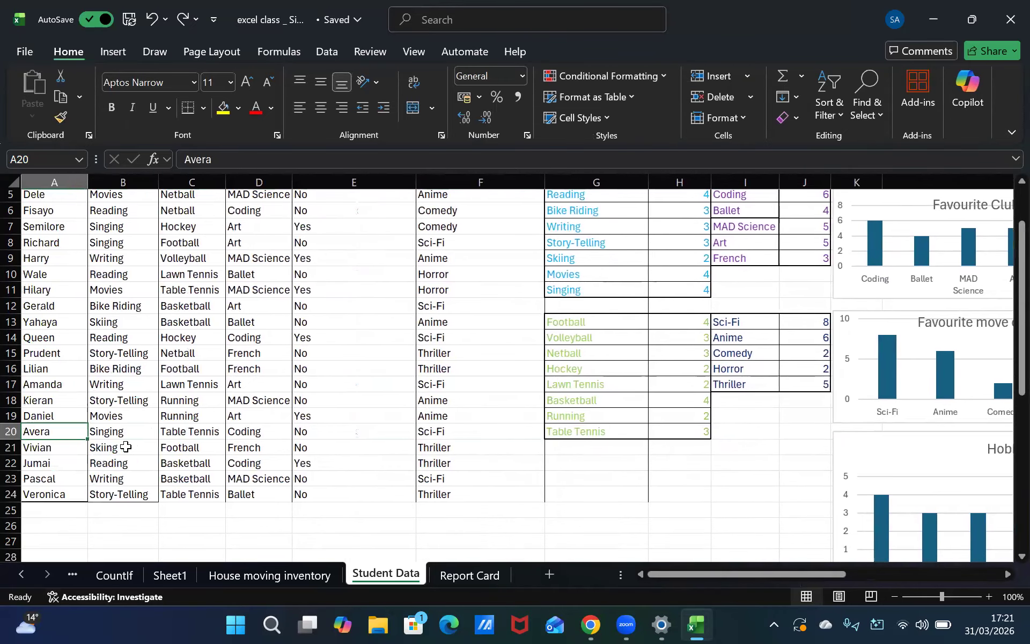
key(Up)
key(Up)
key(Up)
key(Up)
key(Up)
key(Up)
key(Up)
key(Up)
key(Up)
key(Up)
key(Up)
key(Up)
key(Up)
key(Up)
key(Up)
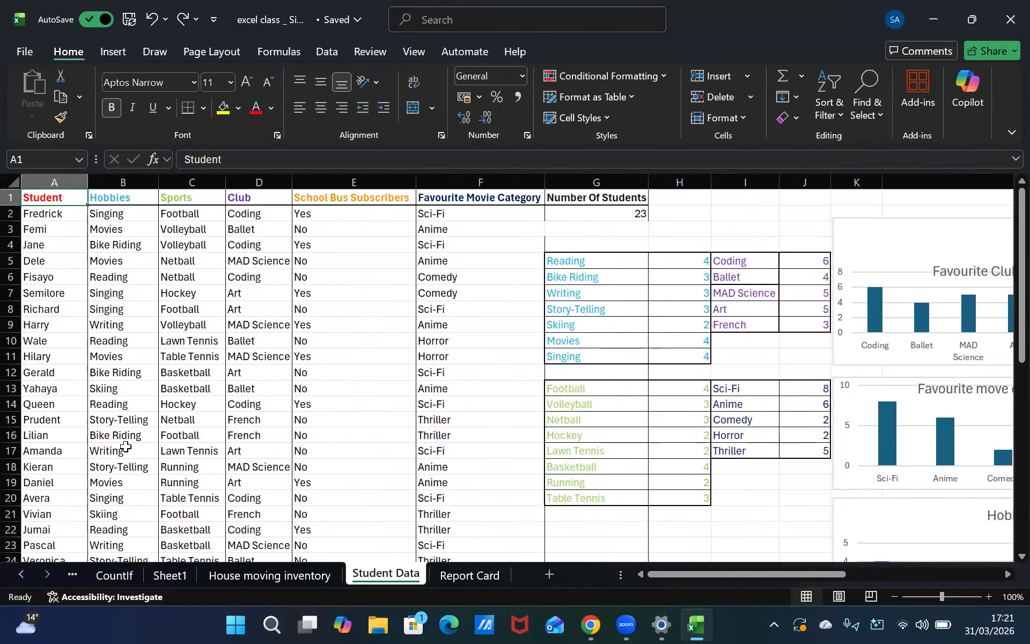
key(Right)
key(Right)
key(Down)
key(Down)
key(Down)
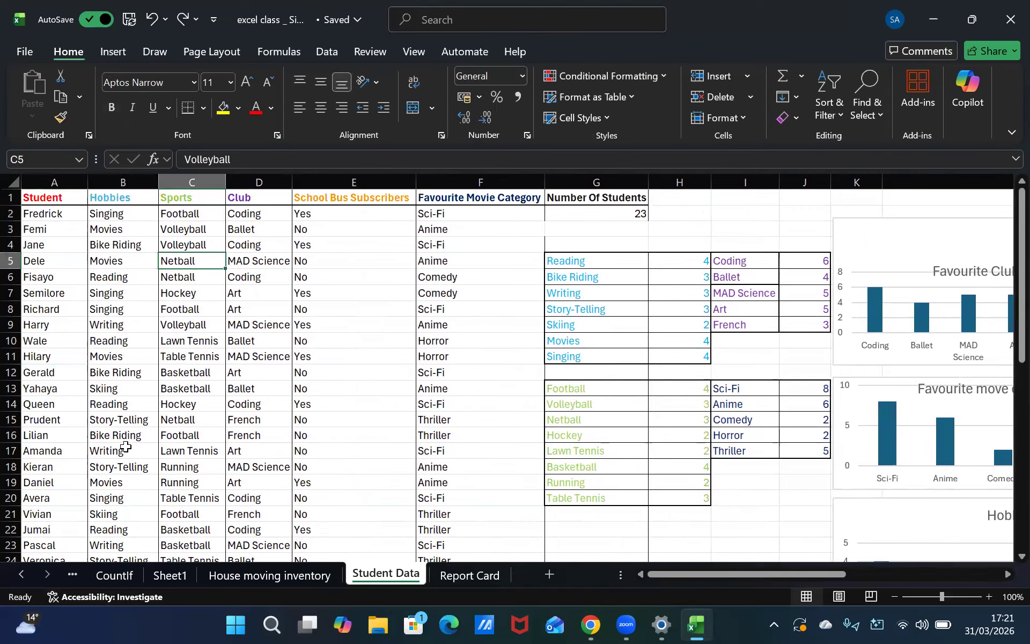
key(Down)
key(Down)
key(Down)
key(Down)
key(Down)
key(Down)
key(Down)
key(Down)
key(Down)
key(Down)
key(Down)
key(Right)
key(Right)
key(Right)
key(Right)
key(Right)
key(Right)
key(Right)
key(Right)
key(Right)
key(Right)
key(Right)
key(Right)
key(Right)
key(Right)
key(Right)
key(Right)
key(Down)
key(Down)
key(Down)
key(Down)
key(Down)
key(Down)
key(Down)
key(Down)
key(Down)
key(Down)
key(Down)
key(Down)
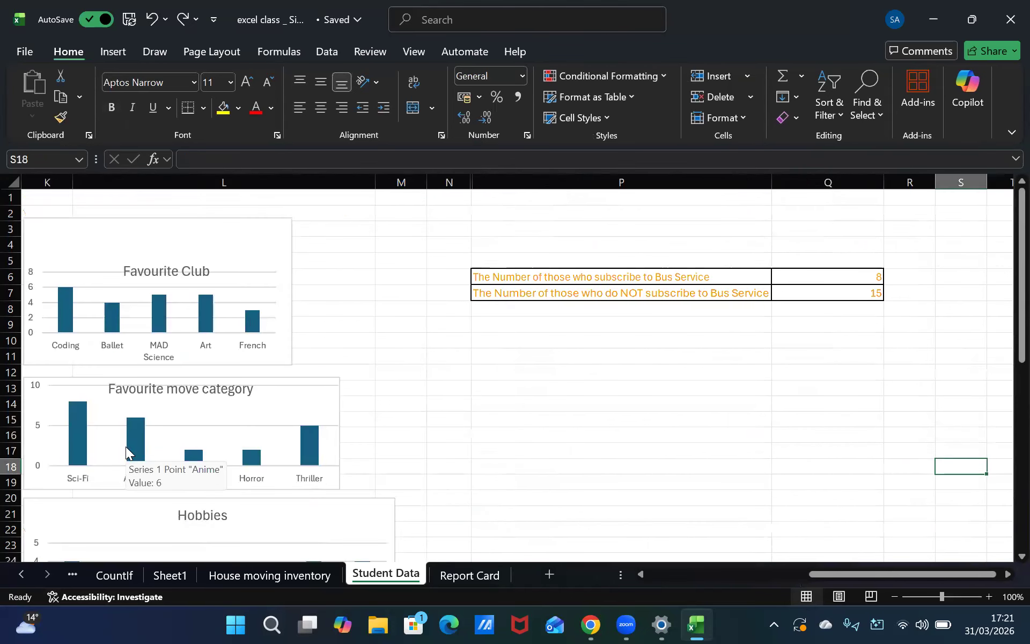
key(Left)
key(Left)
key(Left)
key(Left)
key(Left)
key(Left)
key(Left)
key(Left)
key(Left)
key(Left)
key(Down)
key(Down)
key(Down)
key(Down)
key(Down)
key(Down)
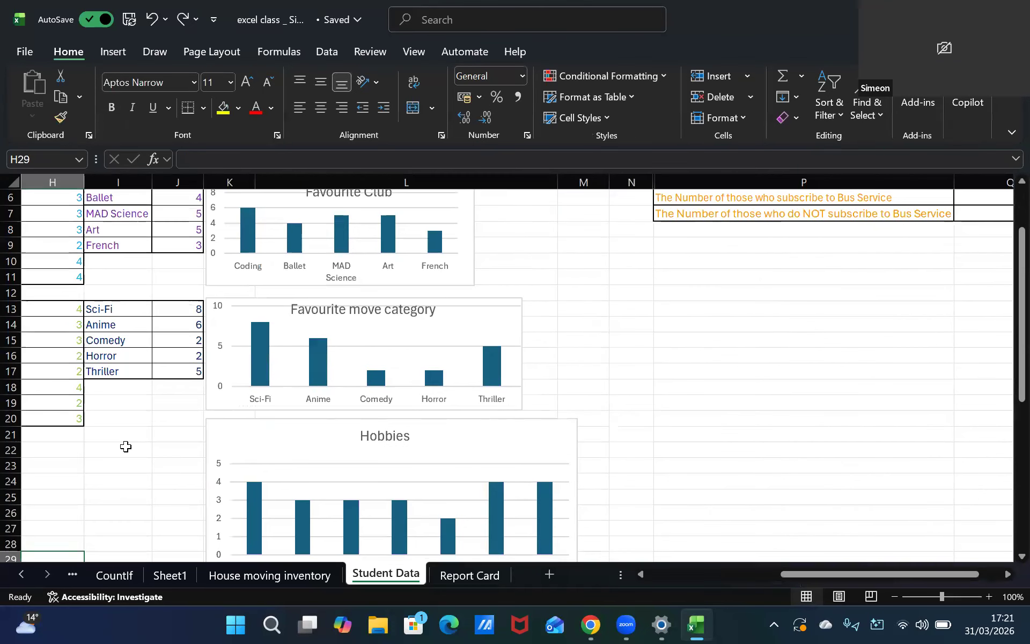
key(Down)
key(Down)
key(Down)
key(Down)
key(Down)
key(Down)
key(Right)
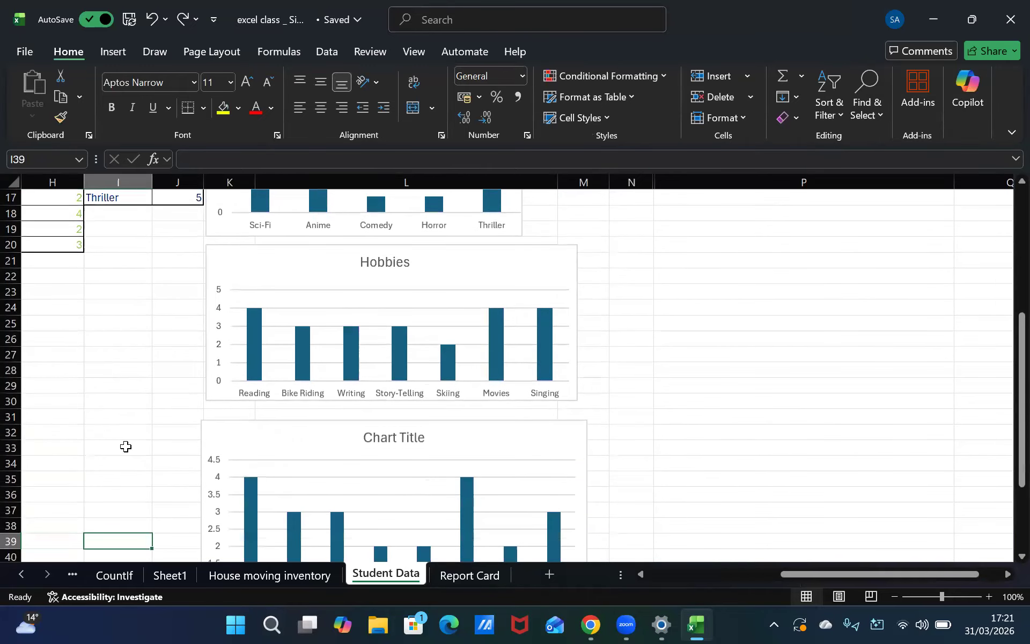
key(Right)
key(Down)
key(Down)
key(Down)
key(Down)
key(Down)
key(Down)
key(Down)
key(Right)
key(Right)
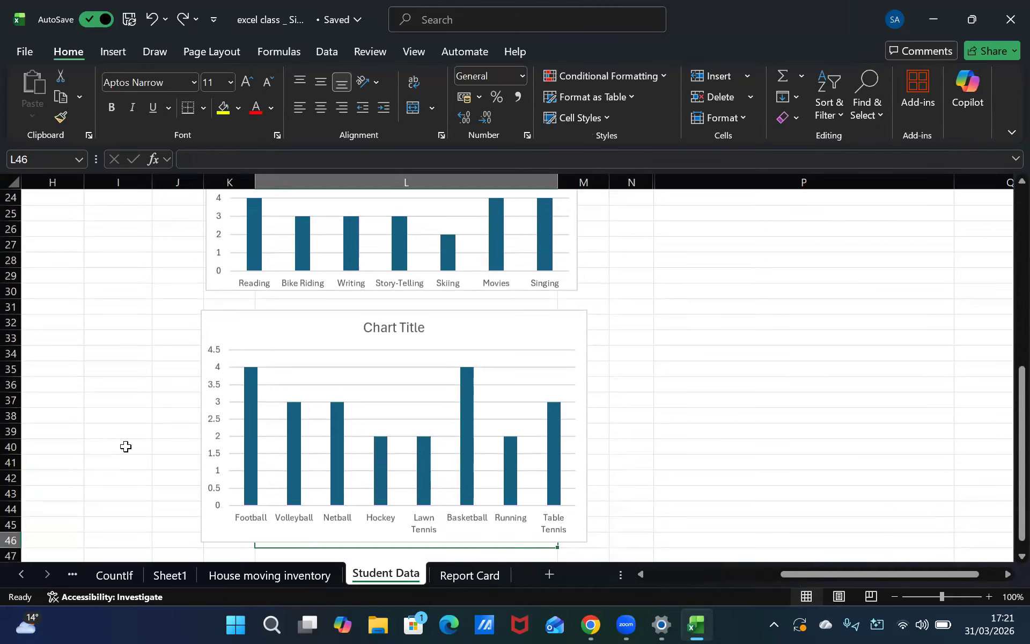
key(Right)
key(Right)
key(Up)
key(Left)
key(Left)
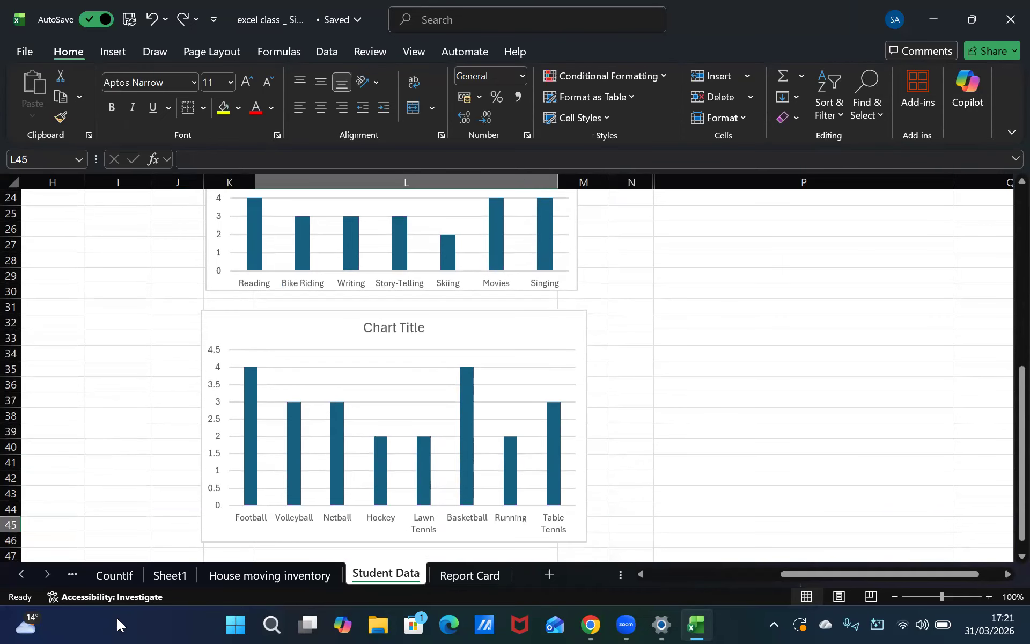
Retitle the new chart as Sport
click(409, 330)
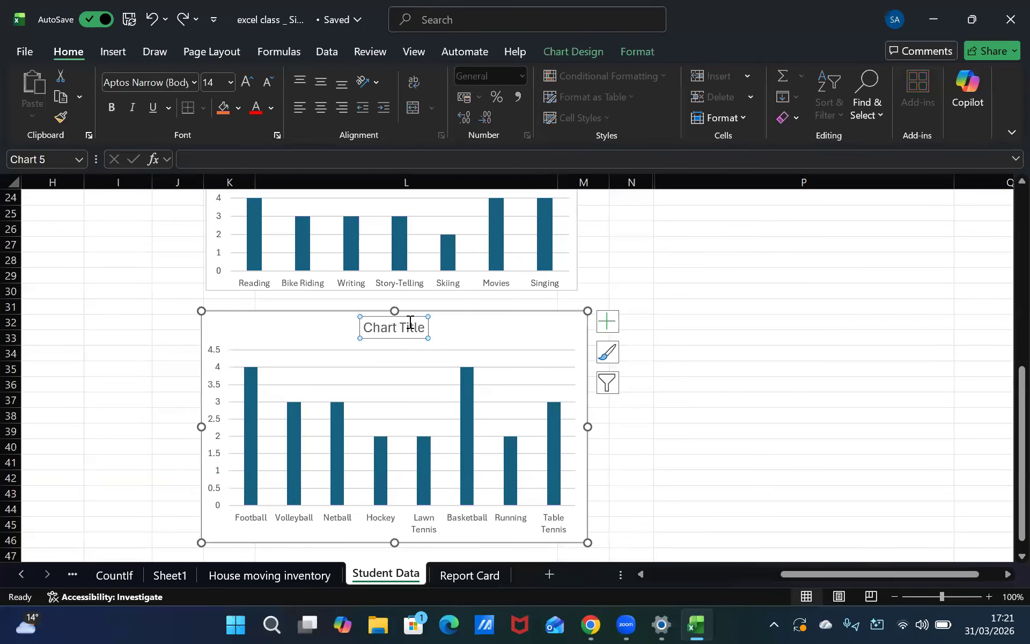
triple_click(388, 338)
key(Delete)
text(Sport)
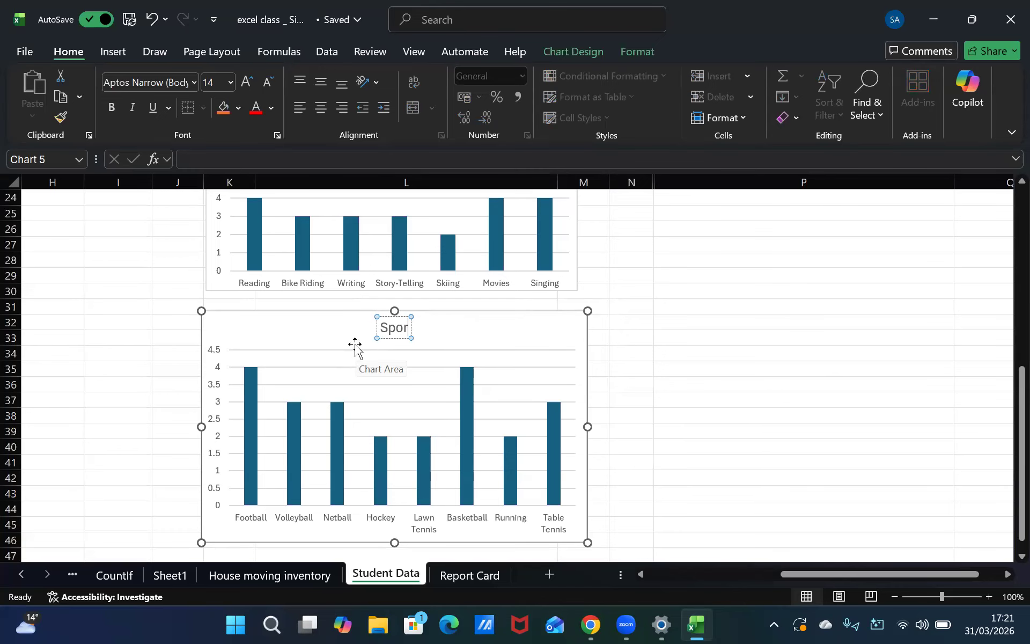
key(Return)
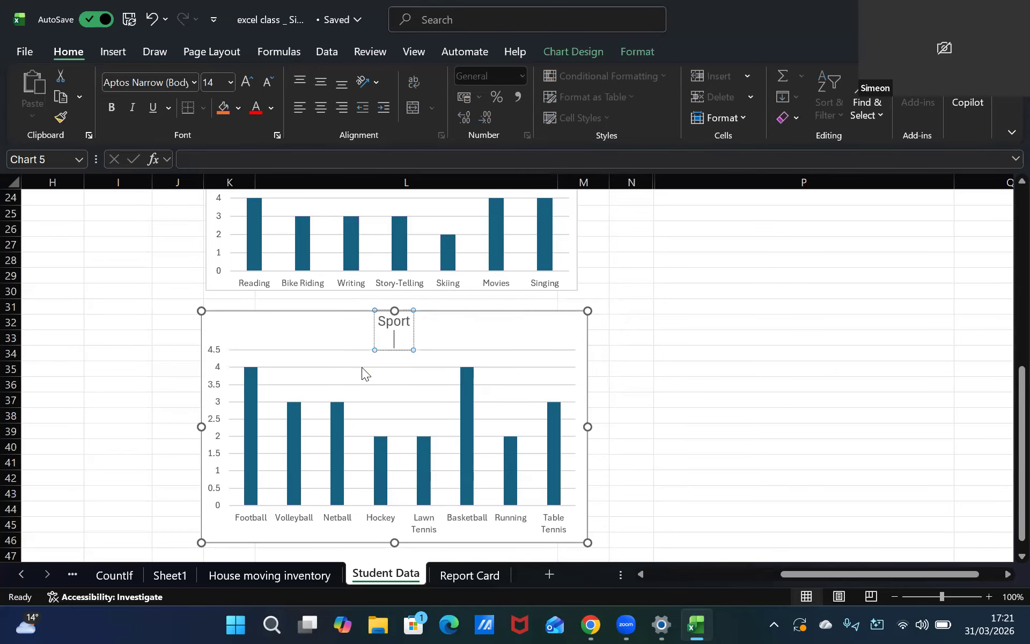
Retitle the chart as Sports and resize it slightly smaller from its corners
key(BackSpace)
text(s)
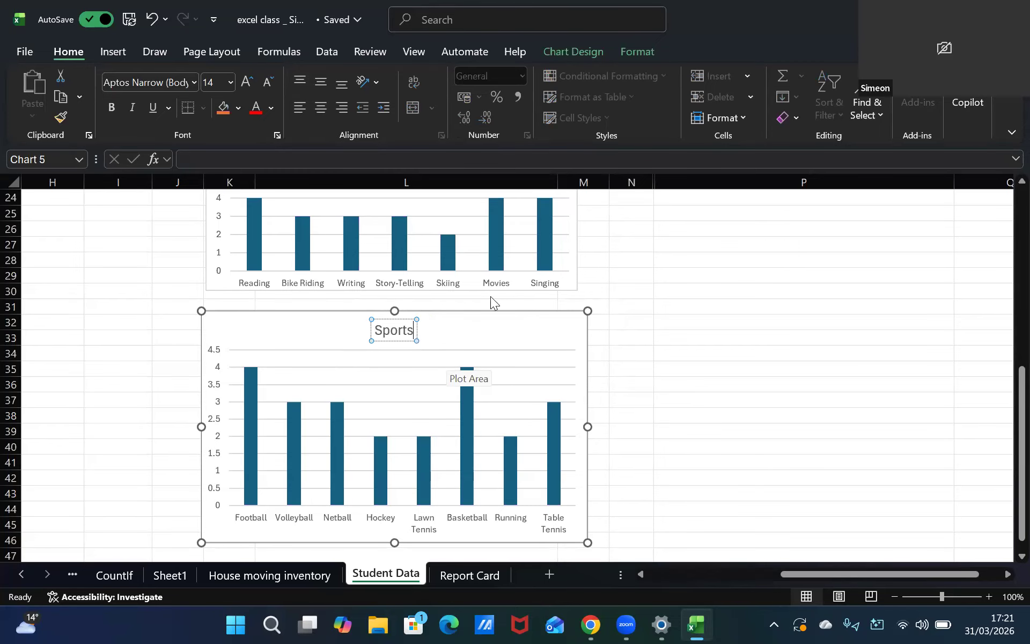
click(466, 318)
drag(584, 312, 583, 312)
drag(585, 529, 582, 521)
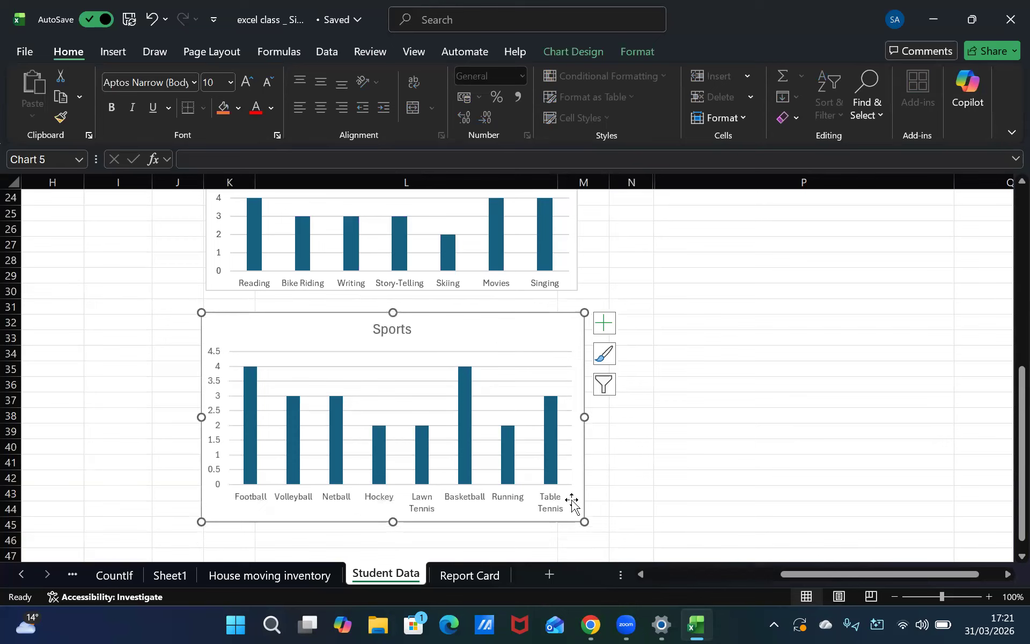
Insert a recommended pie chart for the bus service subscription table and place it below that table
scroll(671, 340, up, 8)
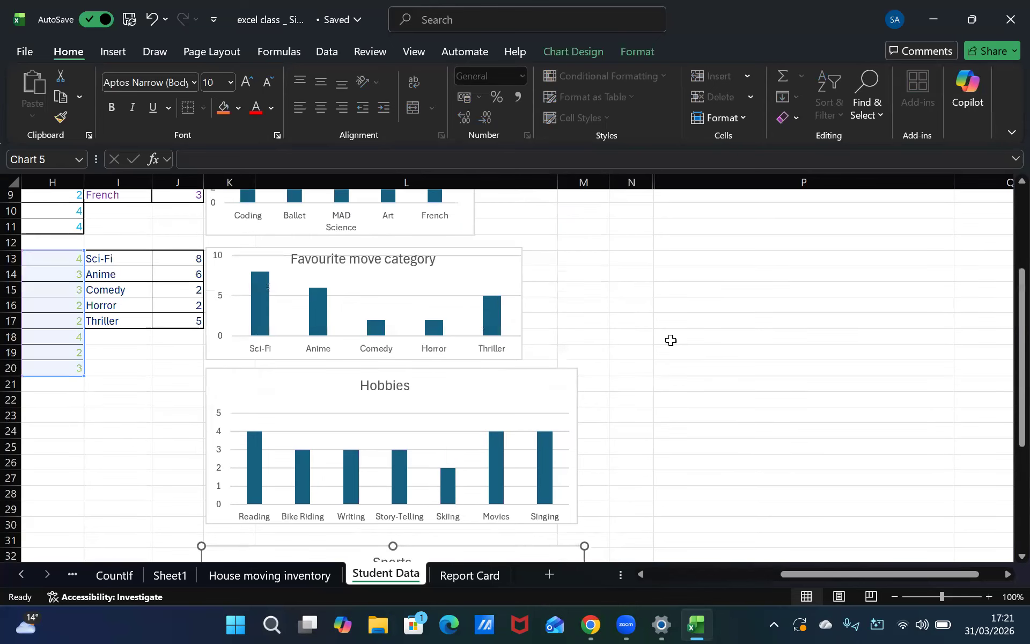
click(745, 275)
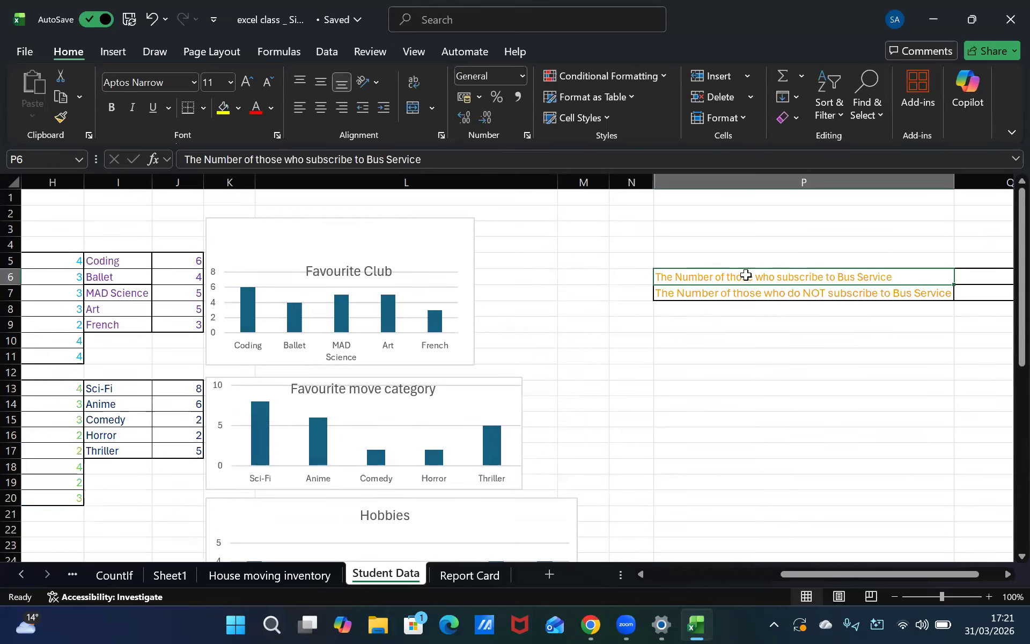
mouse_move(907, 277)
mouse_down()
mouse_move(1007, 290)
mouse_move(993, 293)
mouse_up()
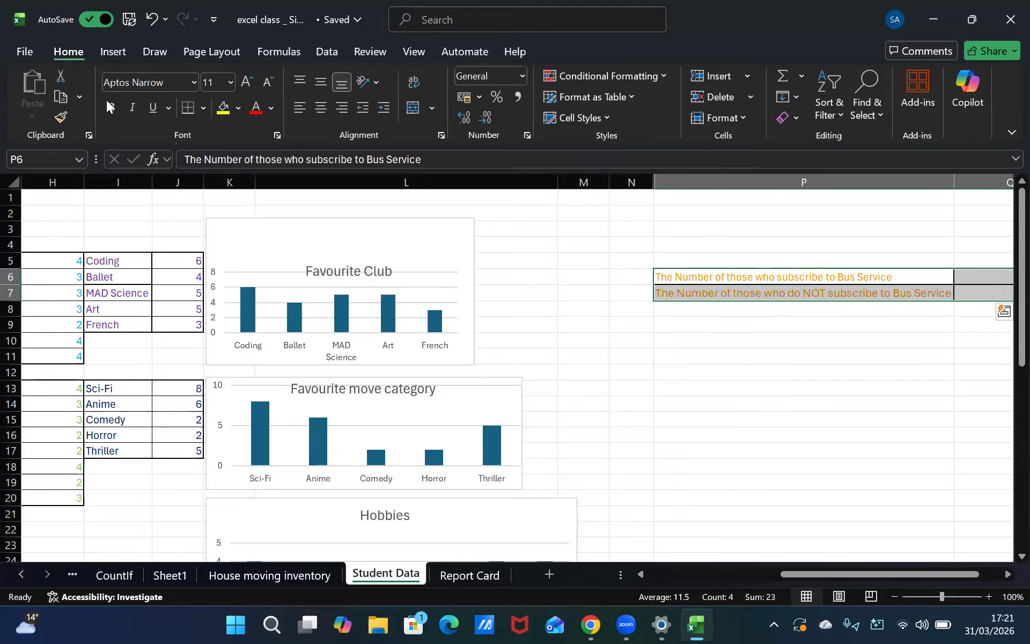
click(110, 52)
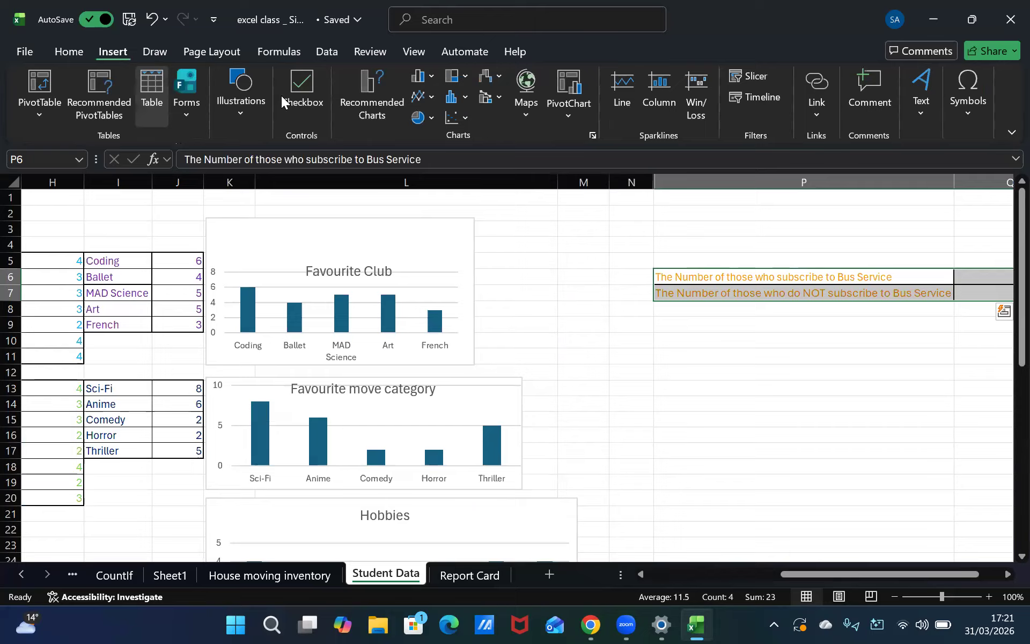
click(381, 103)
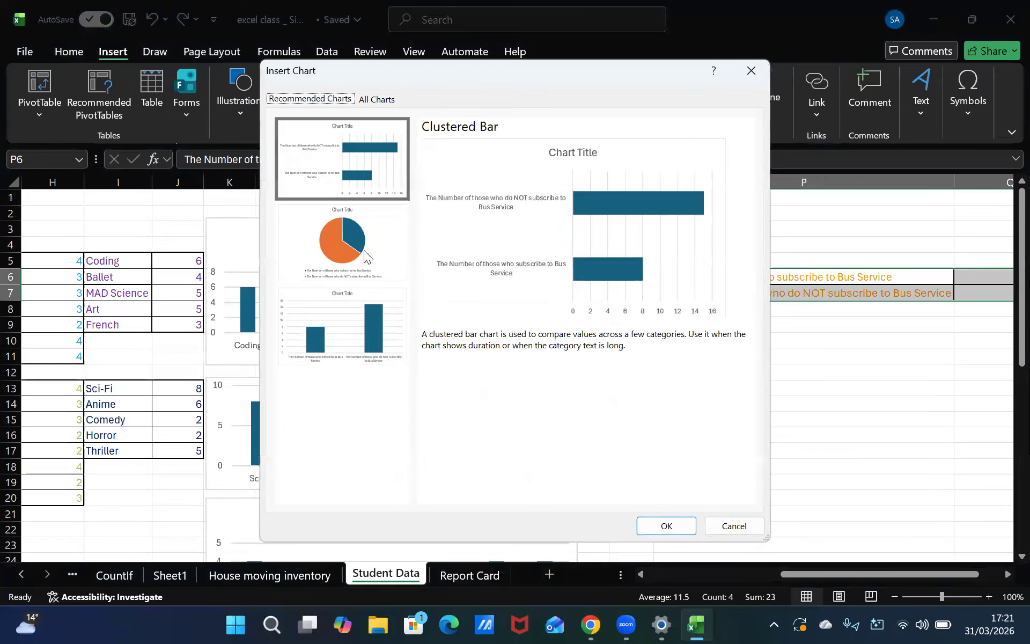
click(362, 253)
click(674, 524)
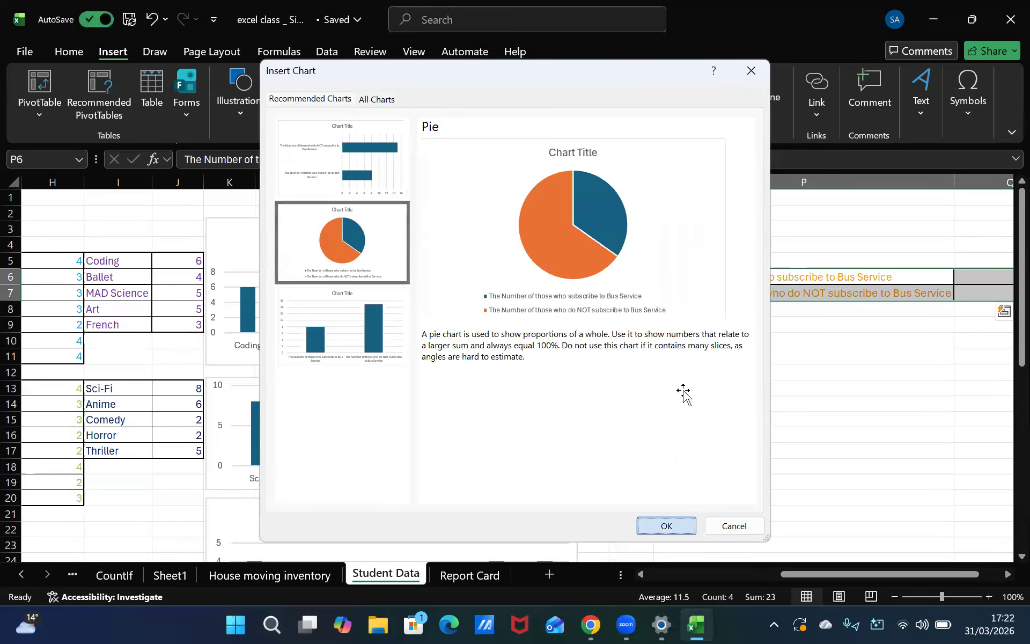
drag(618, 274, 943, 336)
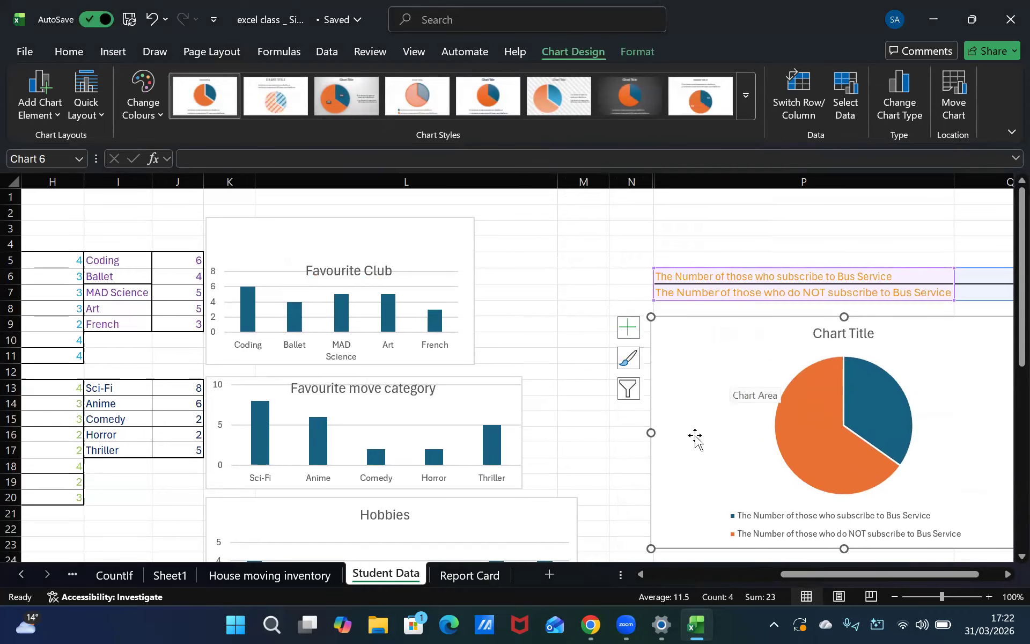
click(580, 496)
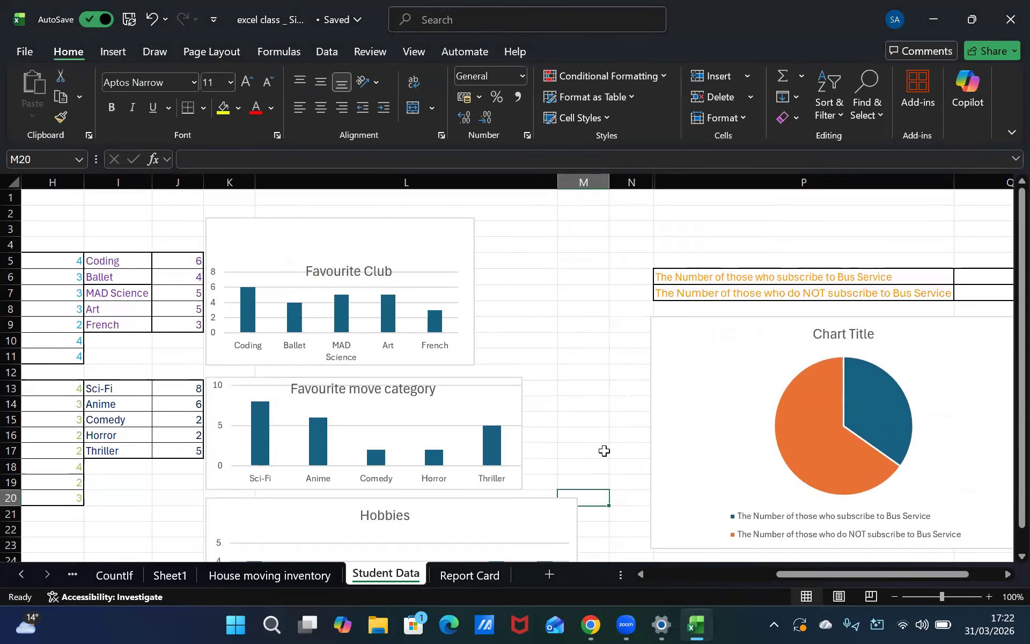
key(Right)
key(Right)
key(Right)
key(Right)
key(Right)
key(Right)
key(Right)
key(Right)
key(Right)
key(Left)
key(Left)
key(Left)
key(Left)
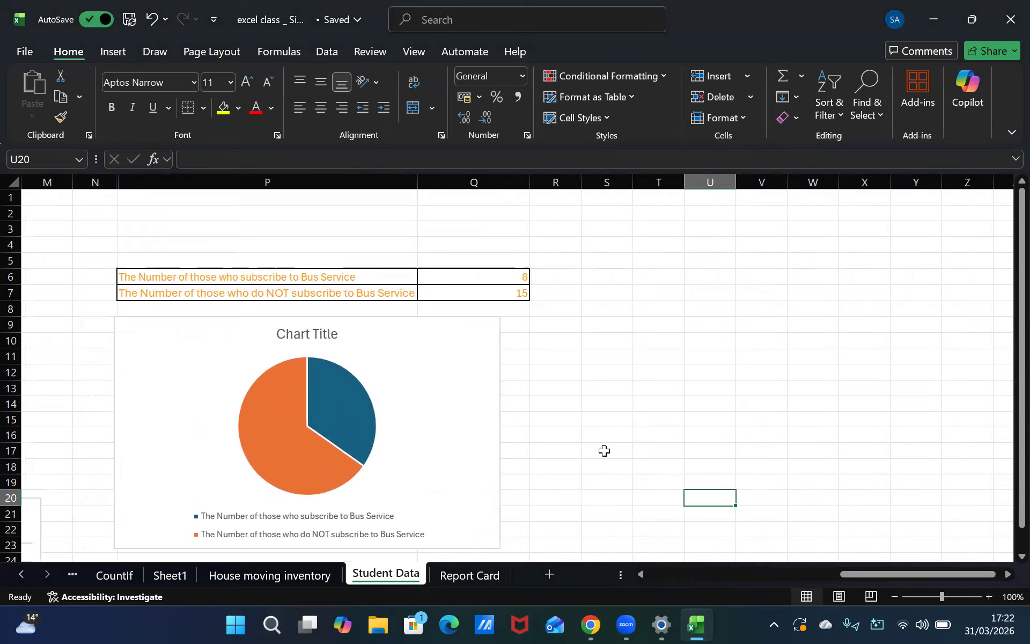
key(Right)
key(Up)
key(Up)
key(Up)
key(shift+F10)
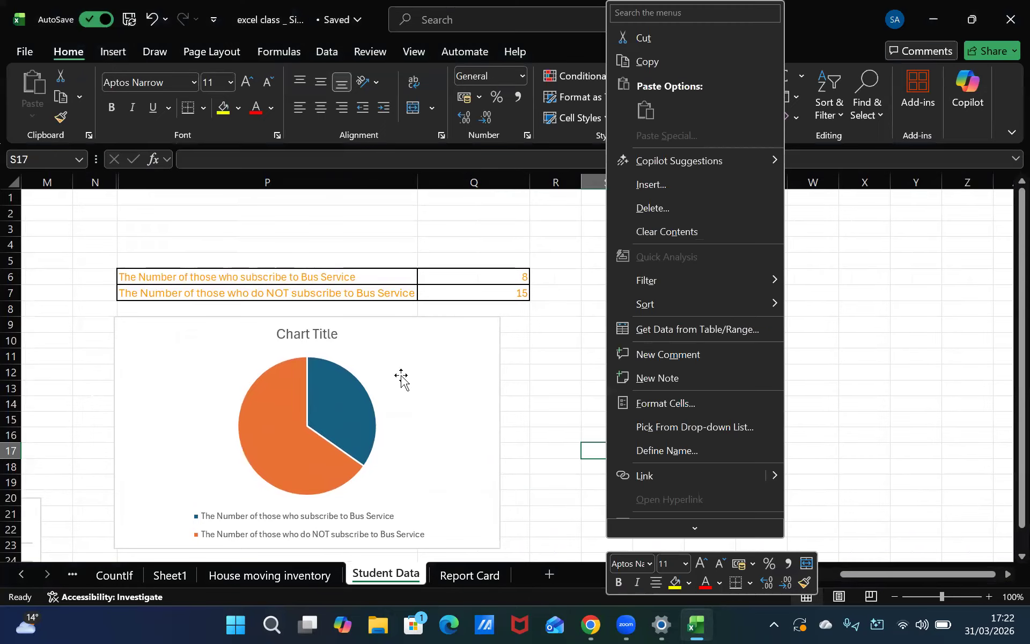
Move the pie chart up against the table and shrink it from its lower corner
drag(377, 337, 379, 326)
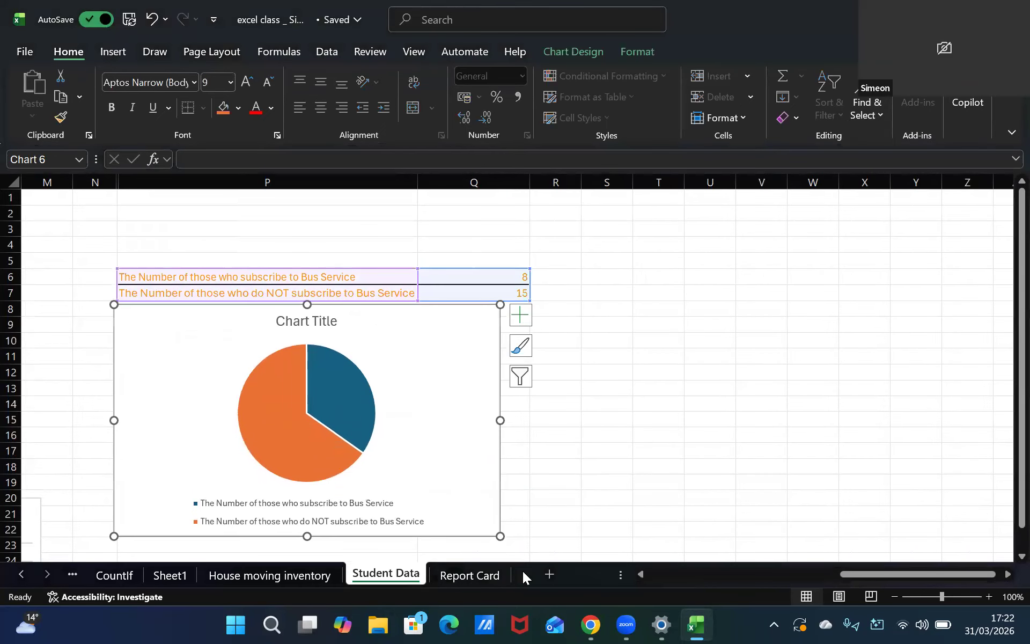
drag(498, 537, 441, 515)
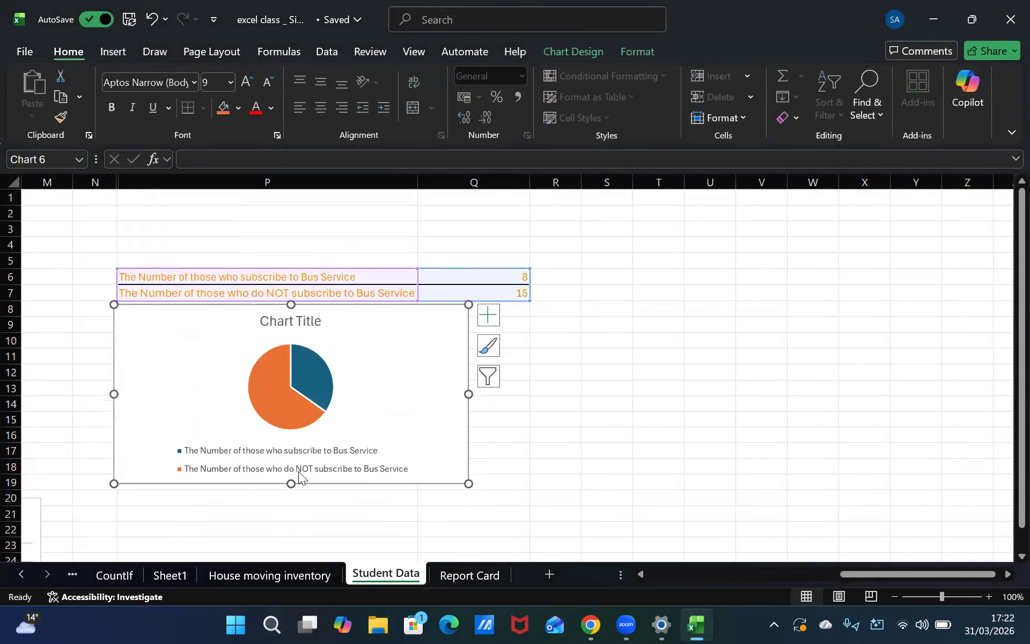
click(228, 528)
Widen the Hobbies chart slightly so its right edge lines up with the Sports chart
key(Left)
key(Left)
key(Left)
key(Left)
key(Left)
key(Left)
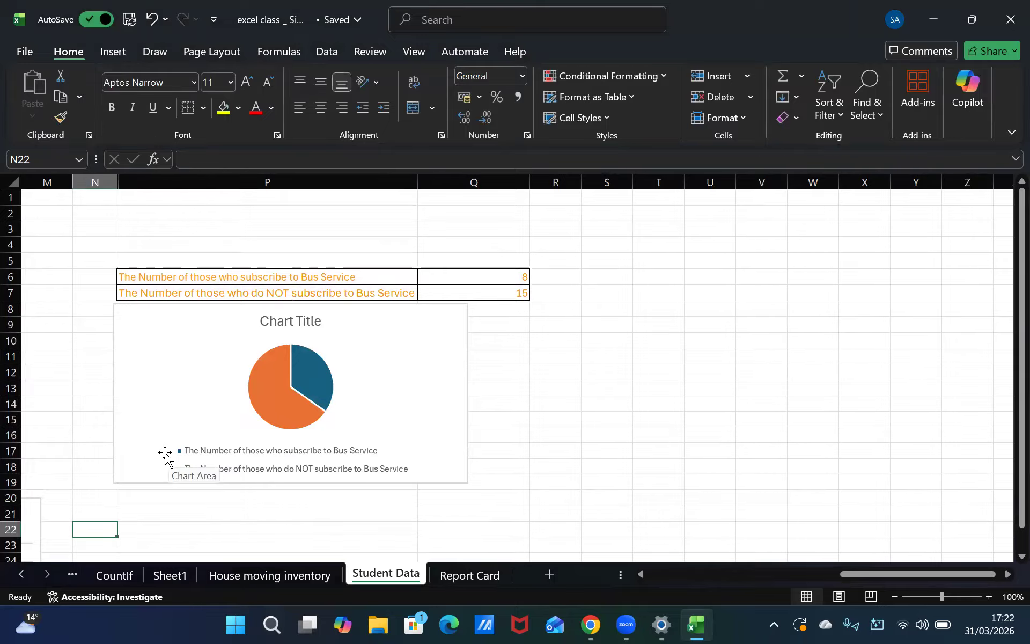
key(Down)
key(Right)
key(Down)
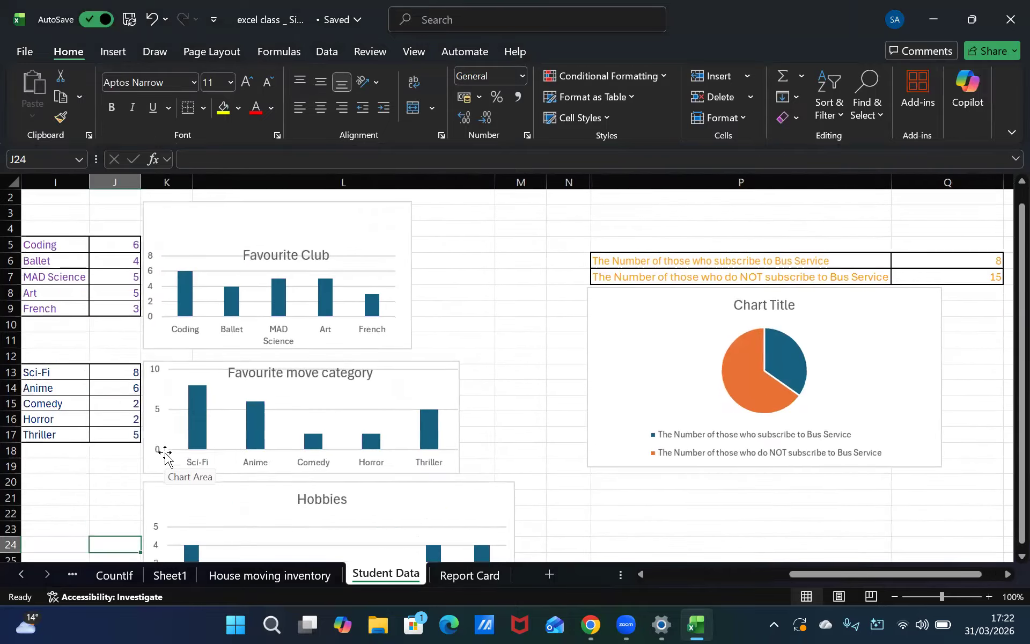
key(Down)
key(Right)
key(Down)
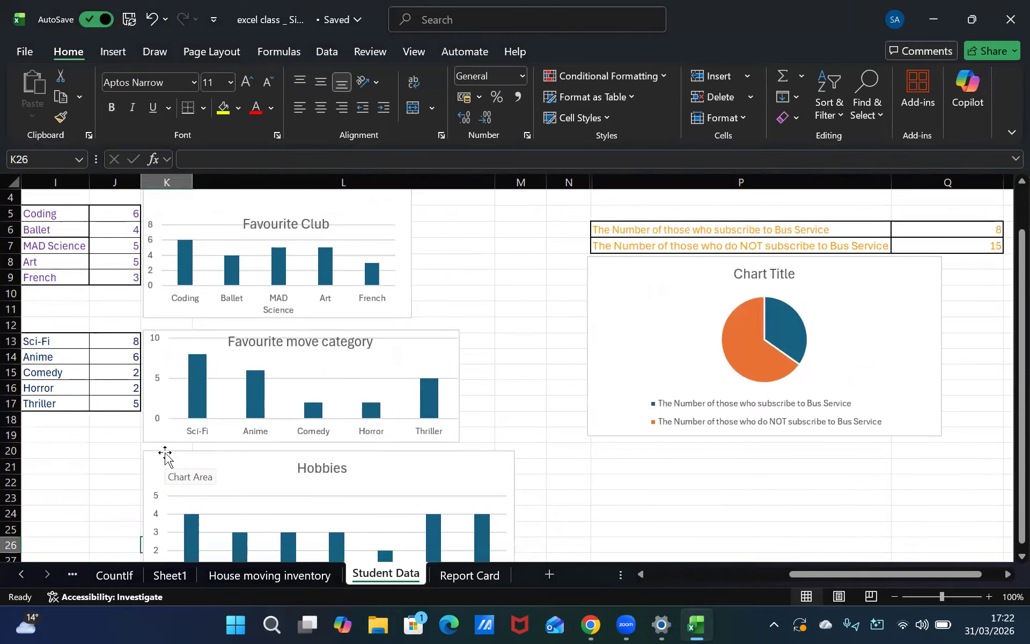
key(Down)
key(Down)
key(Down)
key(Down)
key(Down)
key(Down)
key(Down)
key(Down)
key(Down)
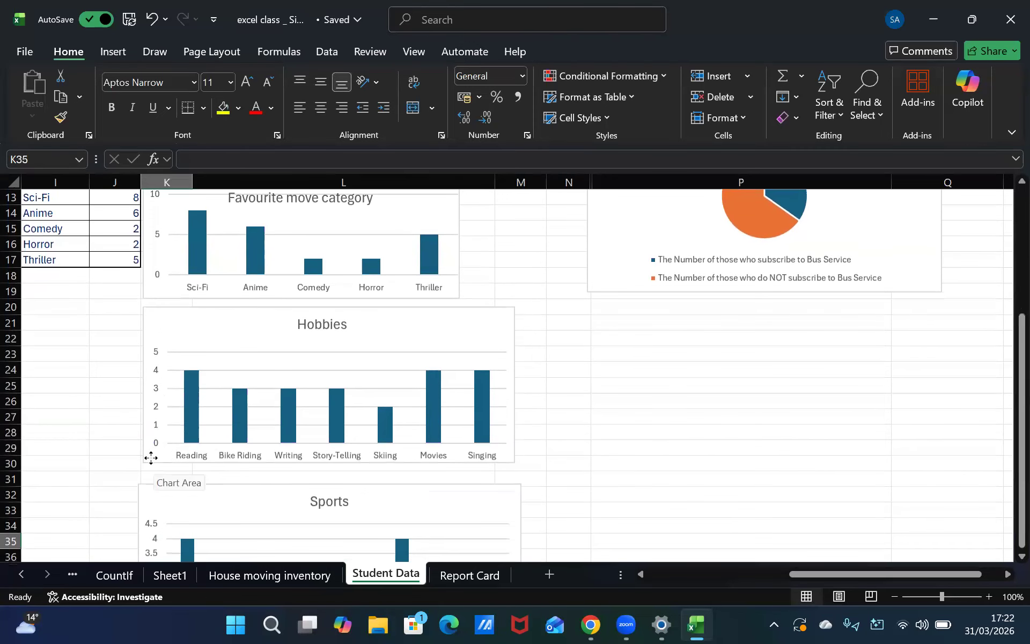
click(146, 461)
drag(145, 469, 151, 471)
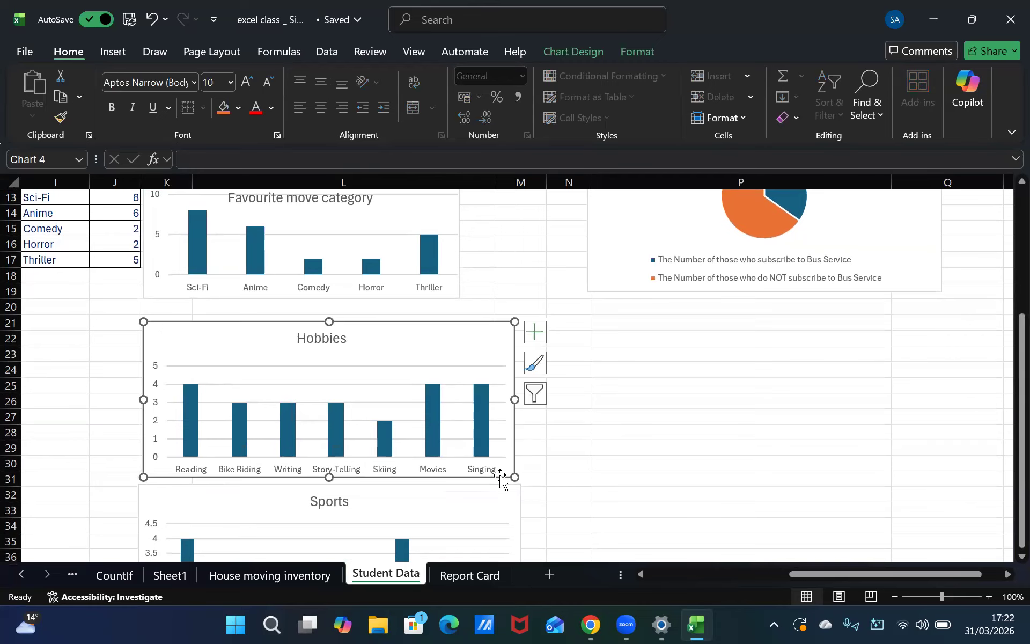
drag(516, 477, 521, 478)
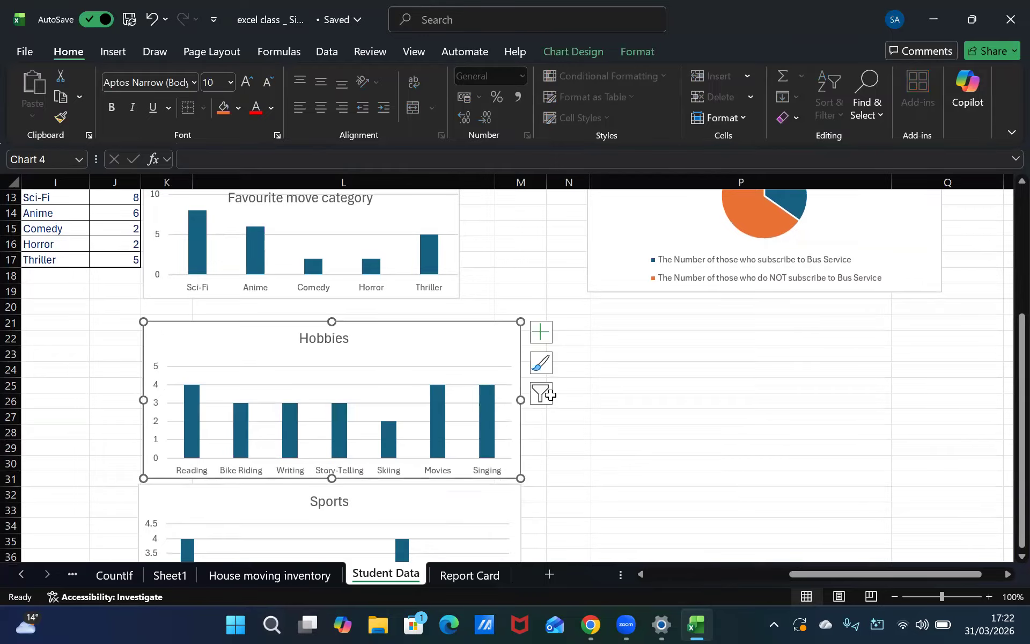
Widen the Favourite move category chart so its right edge lines up with the charts below
click(453, 277)
drag(459, 298, 520, 314)
click(561, 307)
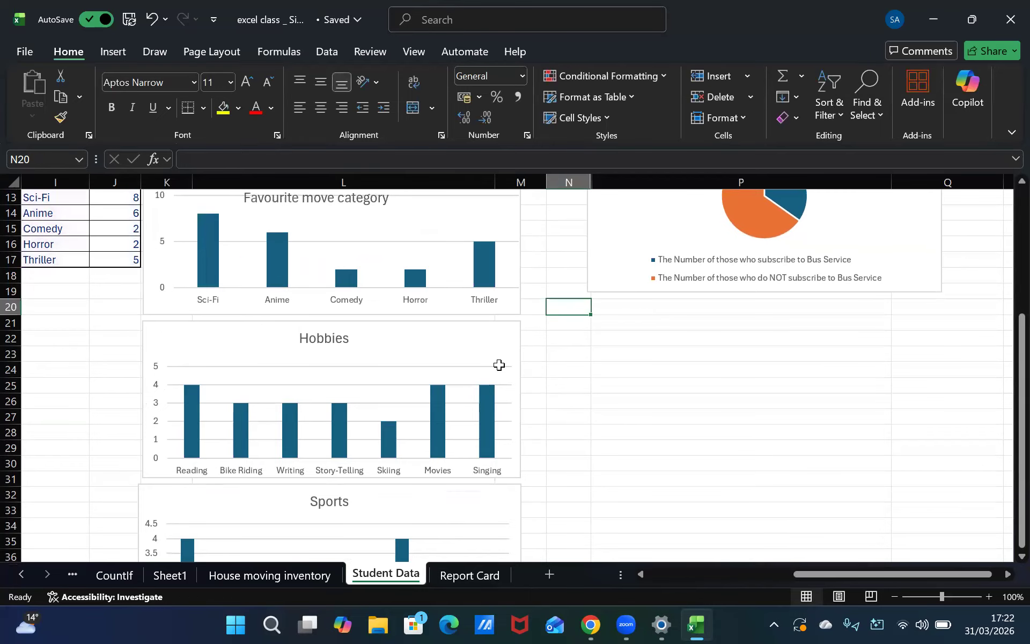
Move the Favourite Club chart right and widen it to match the charts below
key(Up)
key(Up)
key(Up)
key(Up)
key(Up)
key(Up)
key(Up)
key(Up)
key(Up)
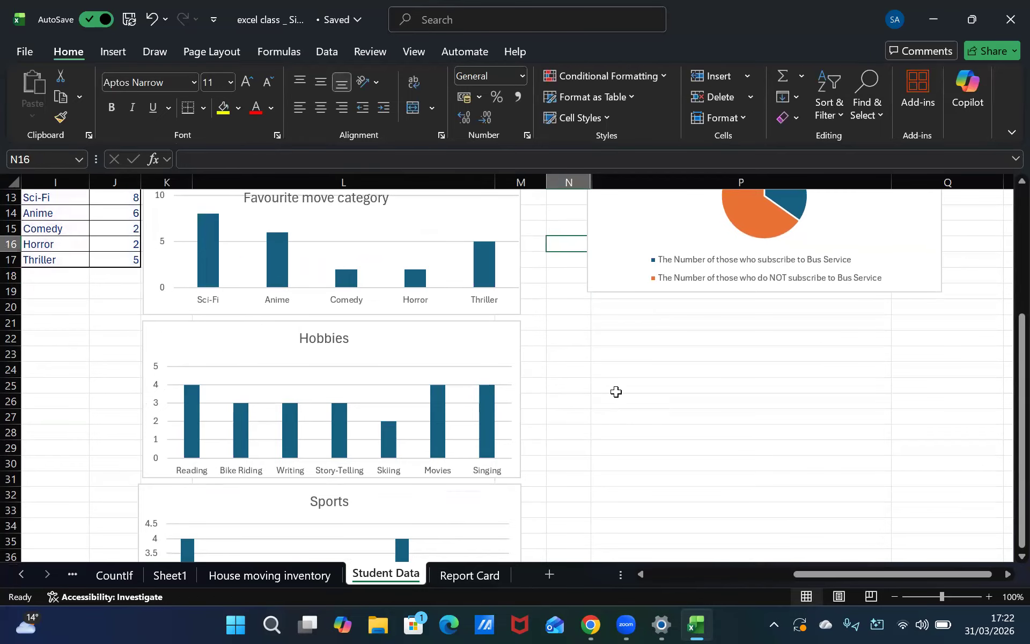
key(Up)
key(Up)
key(Up)
key(Up)
key(Up)
key(Up)
key(Up)
key(Up)
key(Up)
key(Up)
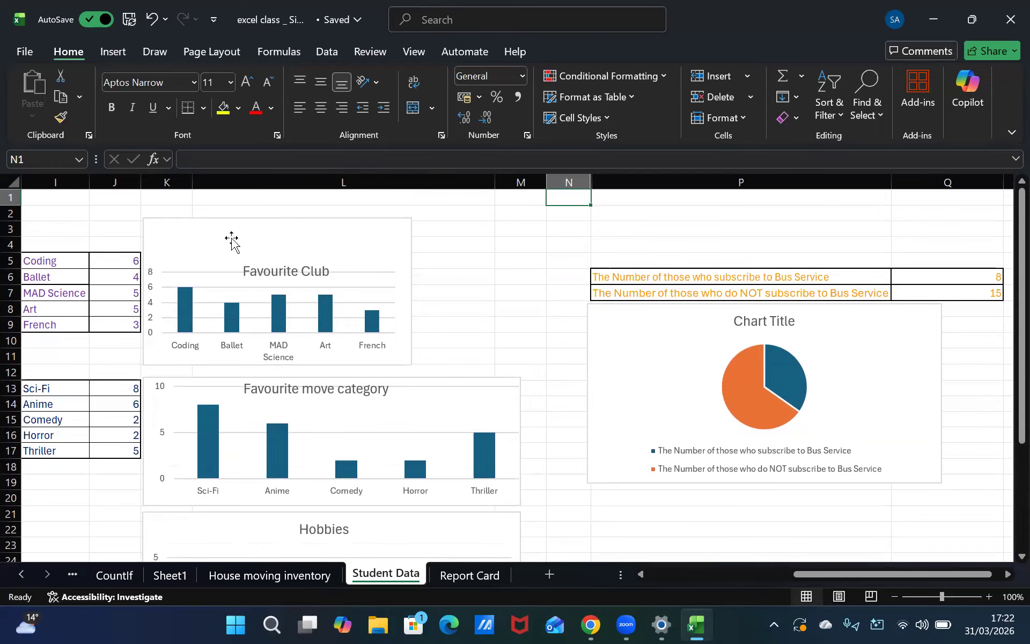
drag(198, 339, 237, 340)
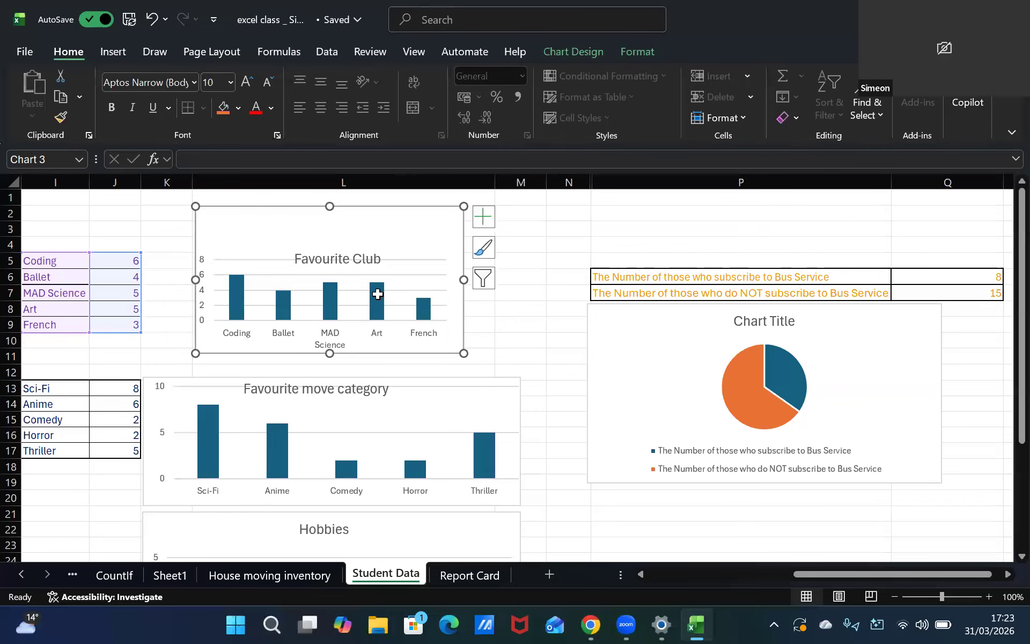
drag(464, 353, 521, 369)
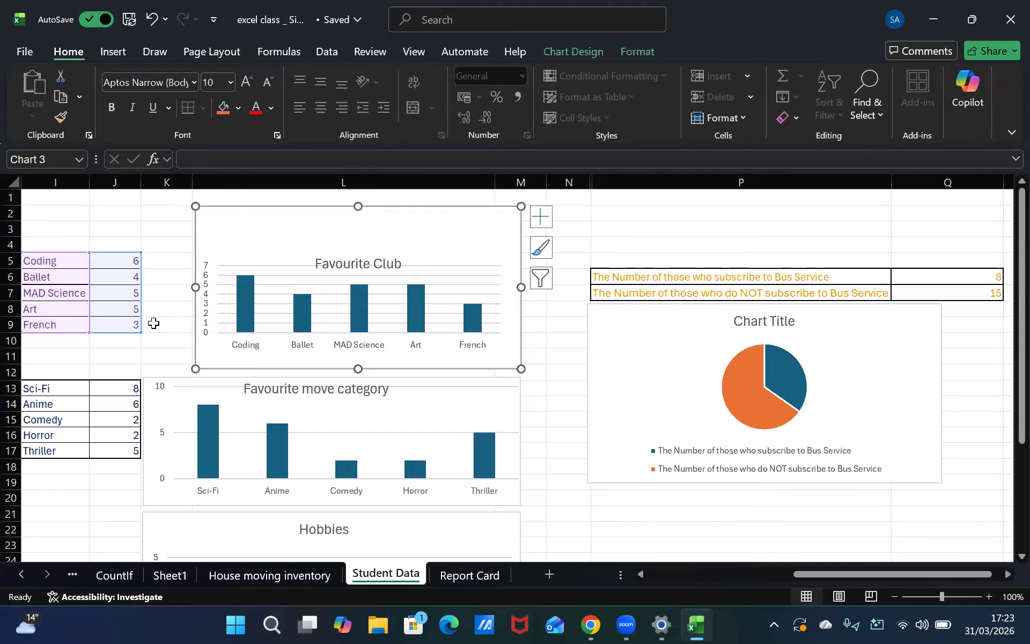
click(180, 341)
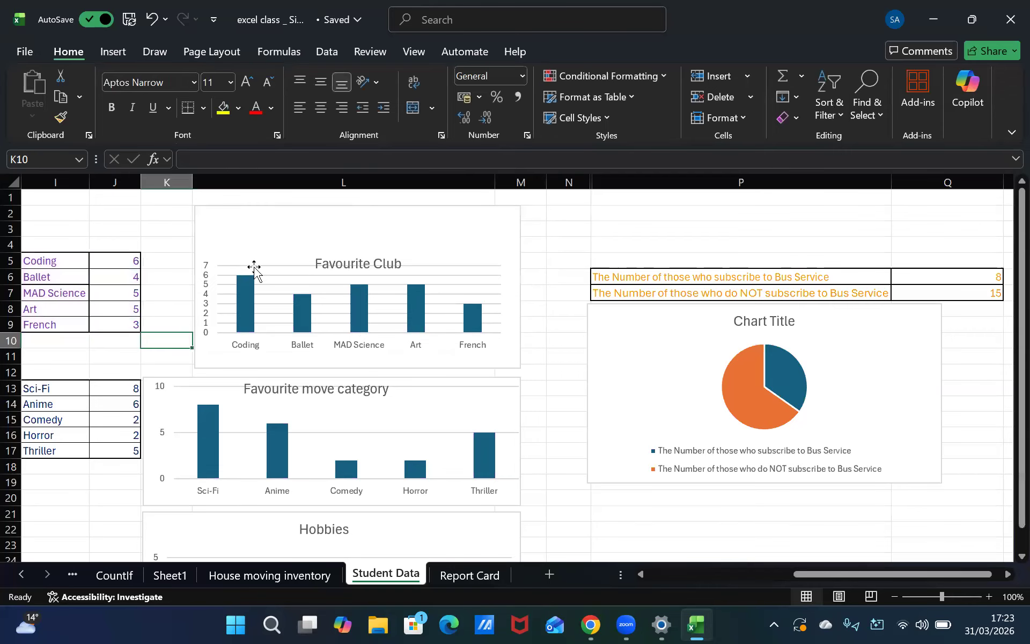
Enlarge the Favourite Club chart slightly upward and leftward from its top-left corner
click(191, 212)
click(195, 210)
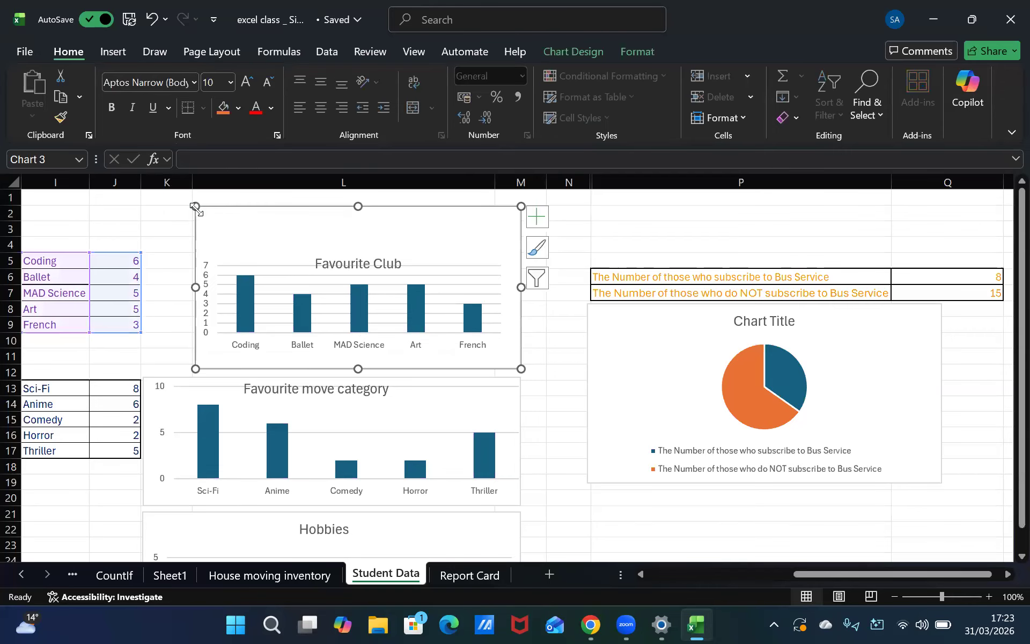
drag(196, 209, 184, 199)
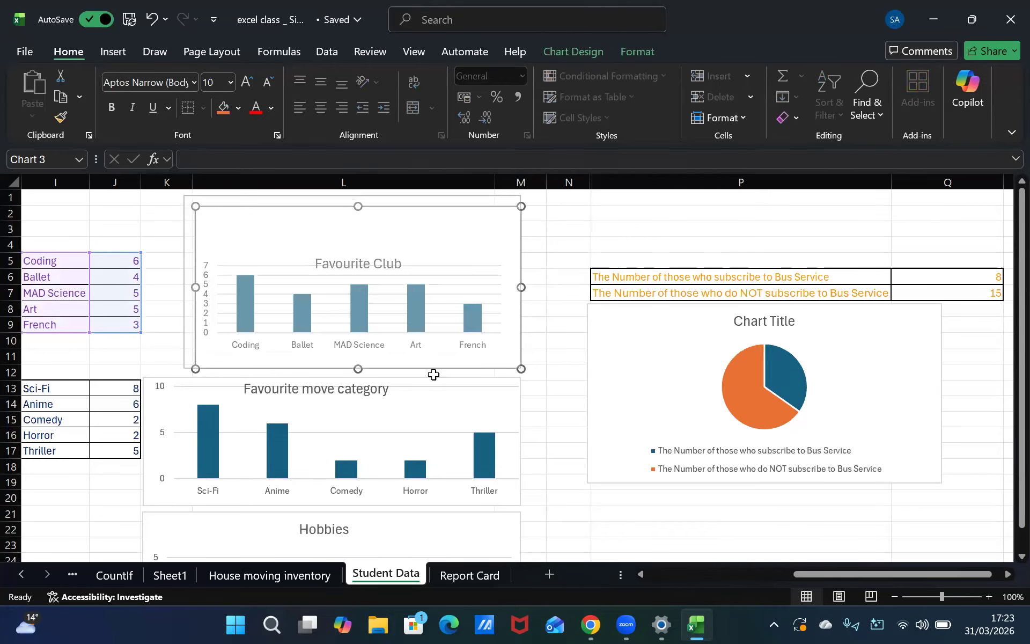
click(540, 467)
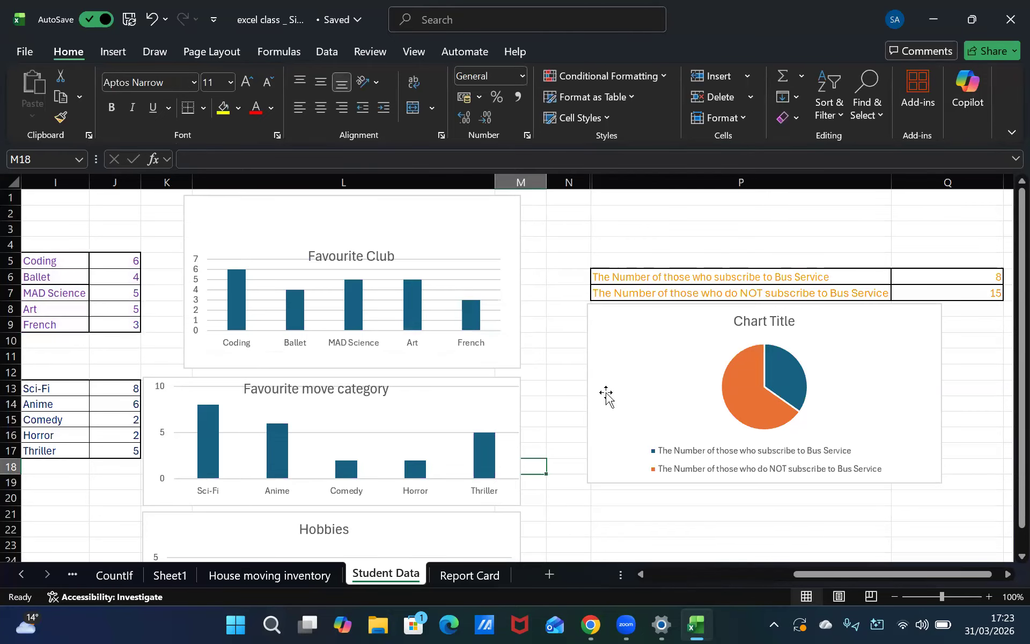
Replace the pie chart's title with Bus servive
double_click(789, 320)
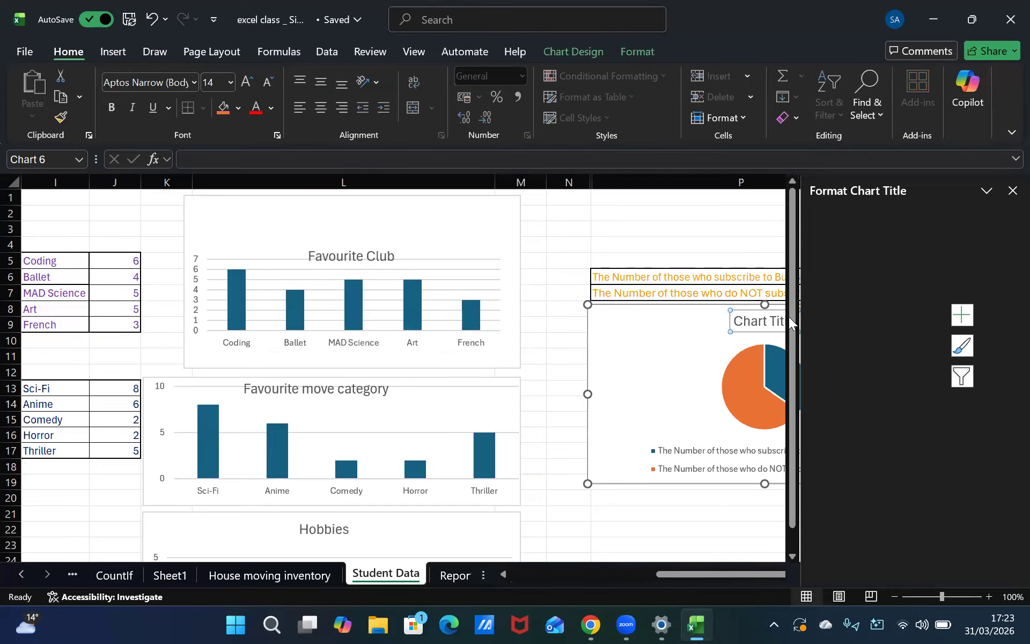
click(1013, 190)
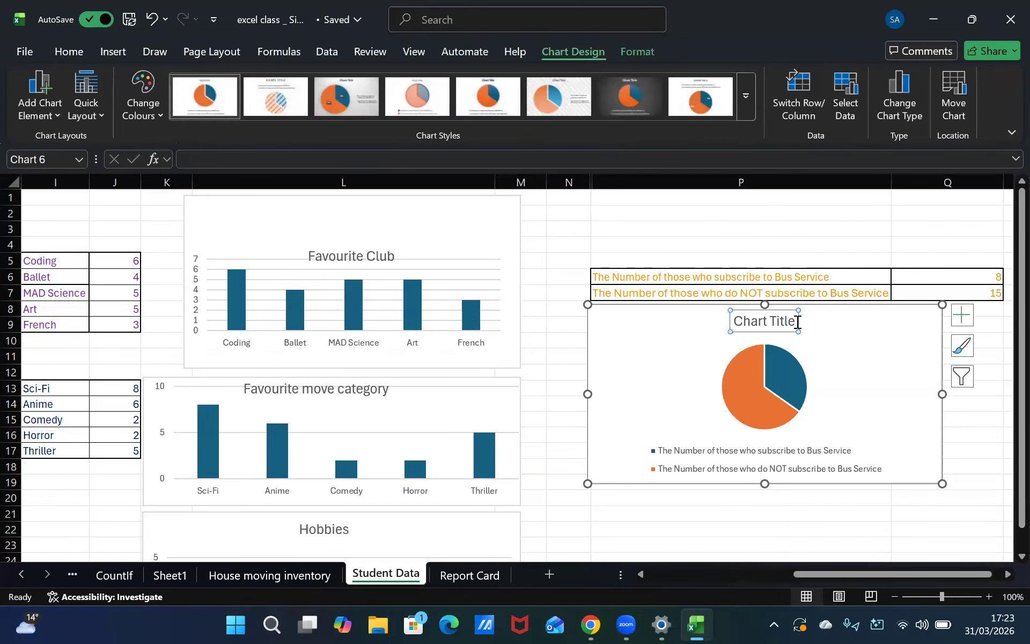
drag(796, 321, 687, 339)
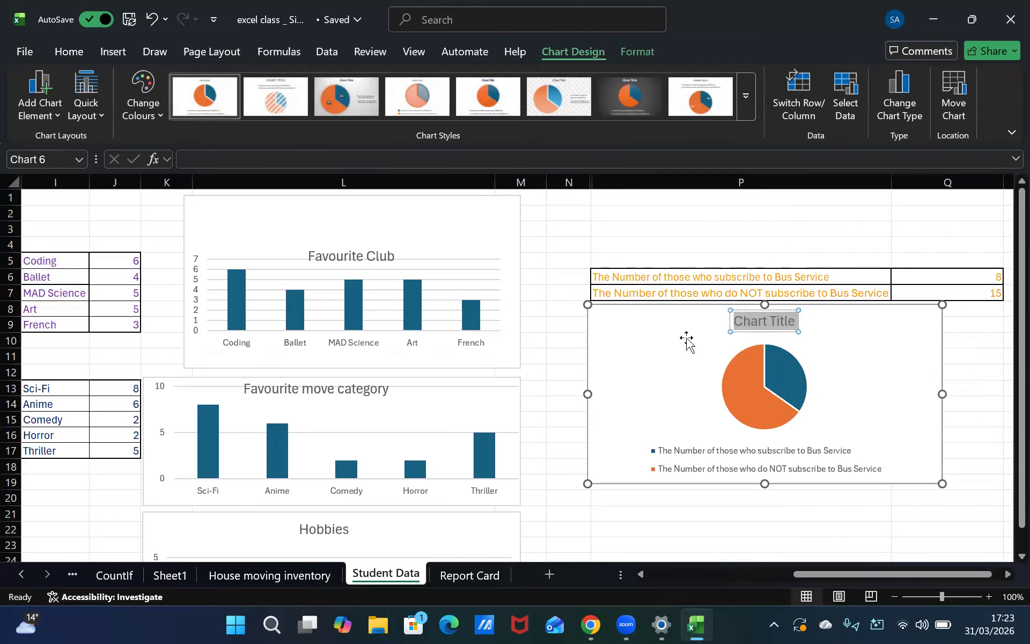
key(BackSpace)
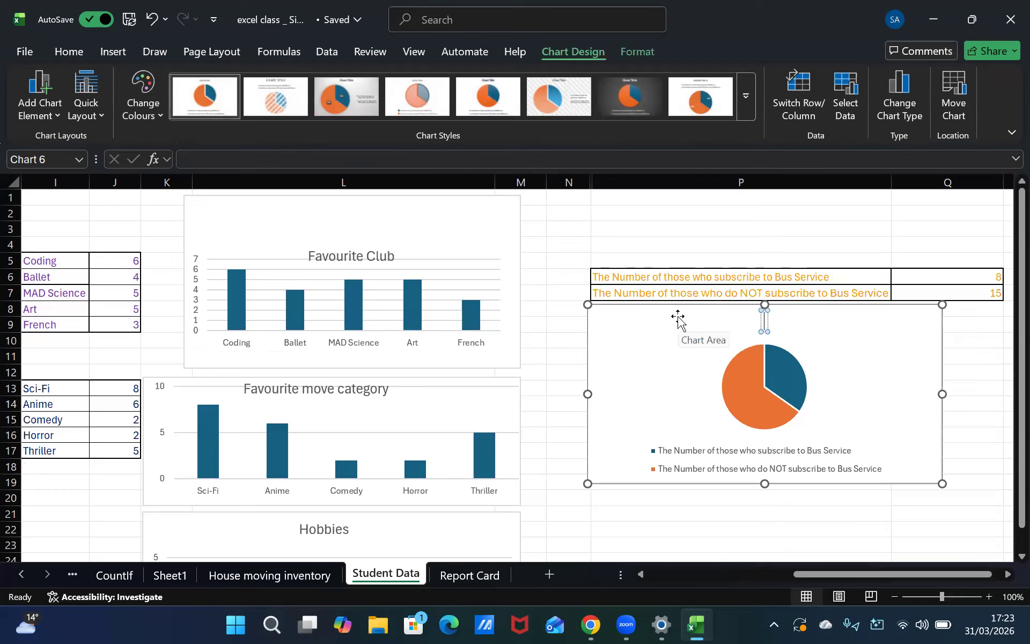
text(Bus s)
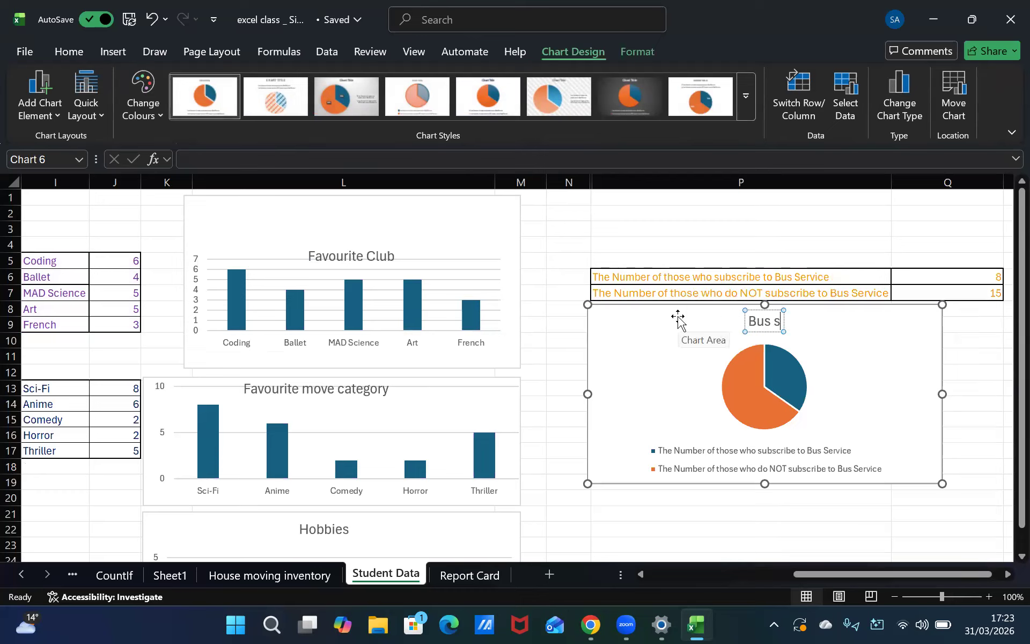
text(ervive)
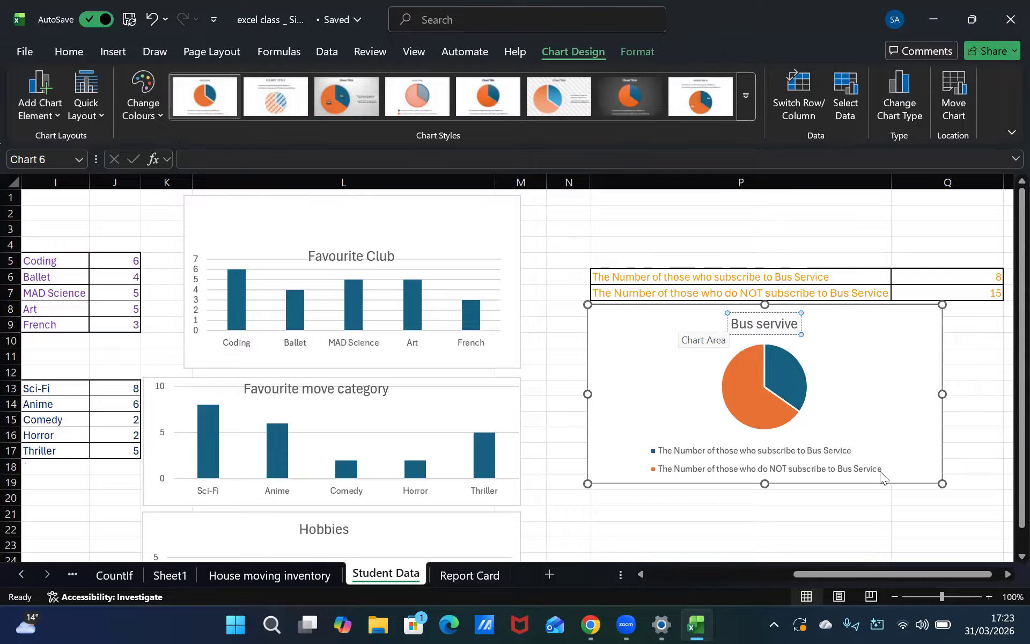
click(799, 521)
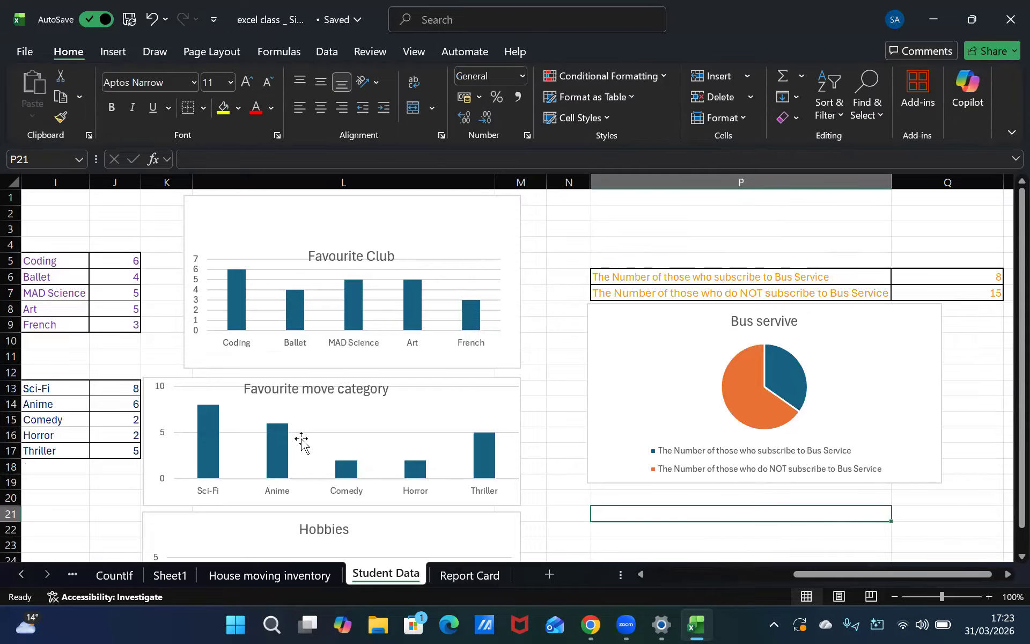
scroll(302, 440, down, 3)
scroll(302, 440, down, 3)
scroll(301, 440, up, 5)
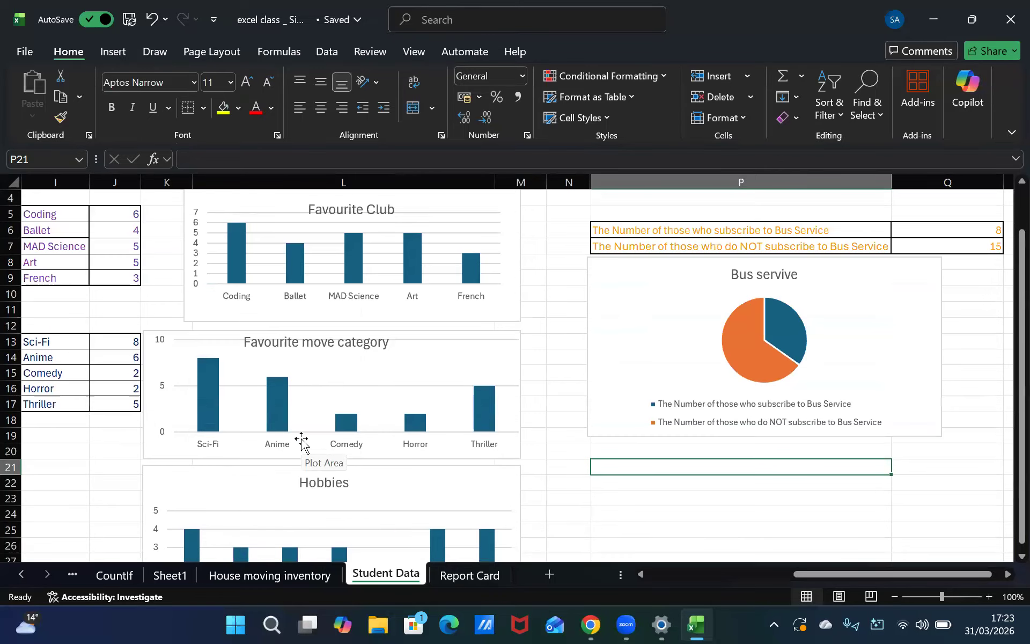
scroll(302, 440, up, 1)
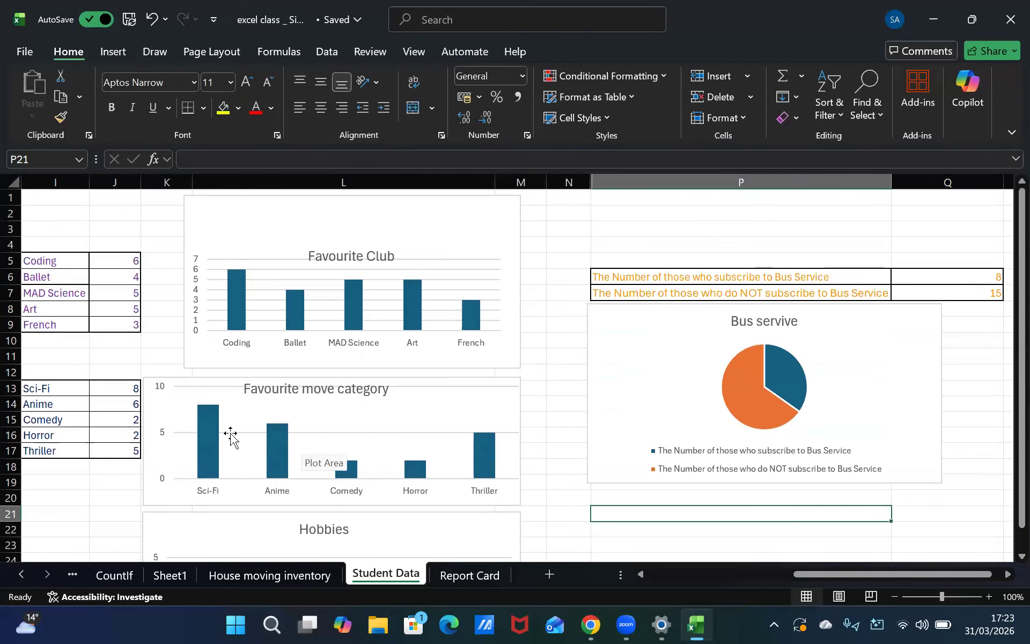
click(107, 358)
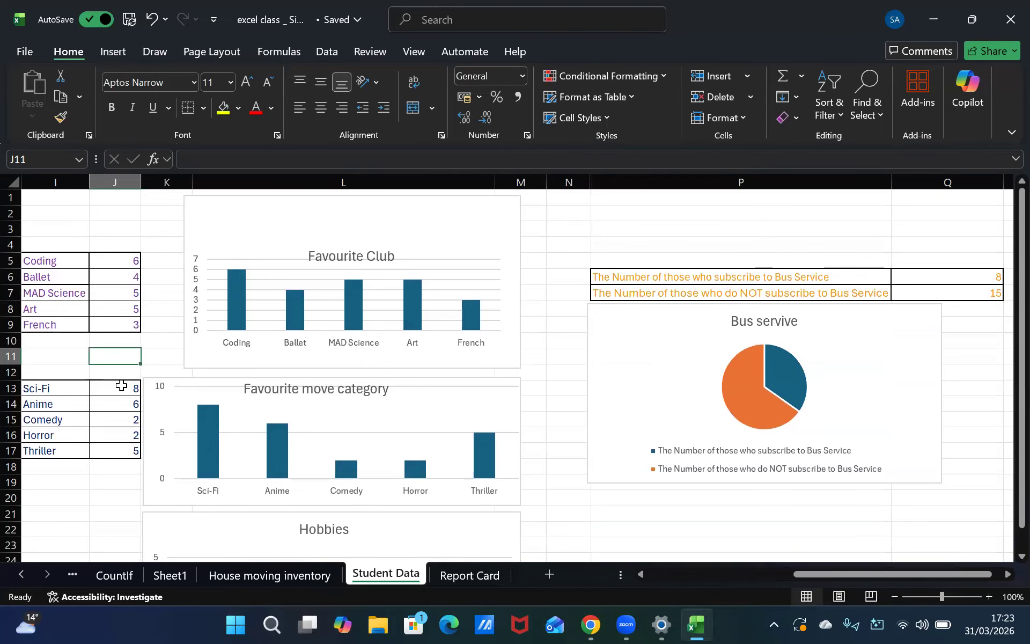
Fill the MAD Science bar of the Favourite Club chart with red
click(350, 301)
click(350, 301)
click(242, 113)
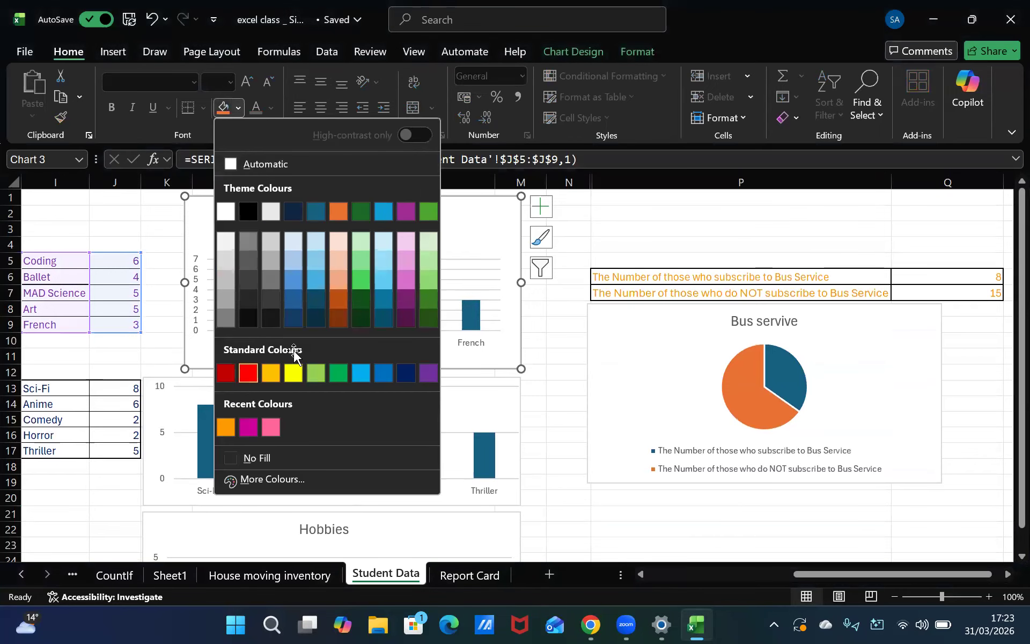
click(248, 372)
double_click(290, 304)
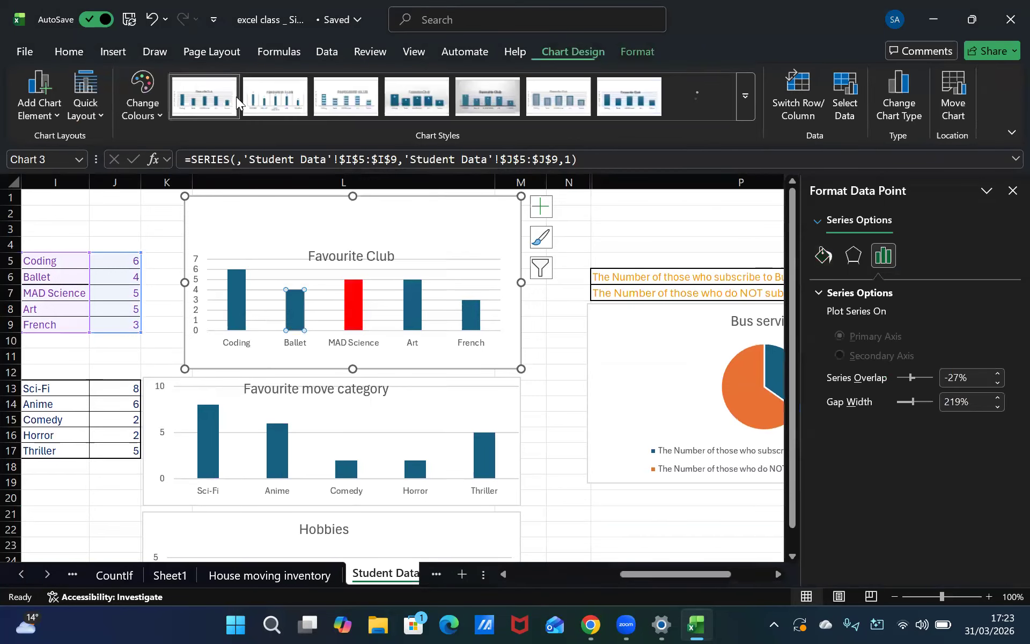
click(1011, 191)
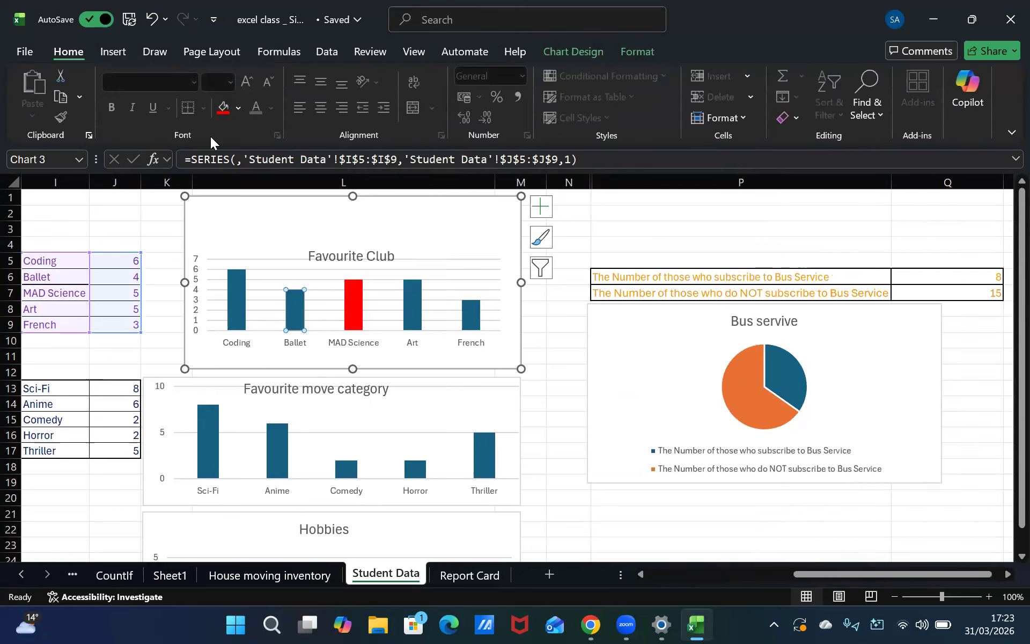
Fill the Ballet bar of the Favourite Club chart with red
click(220, 114)
click(238, 292)
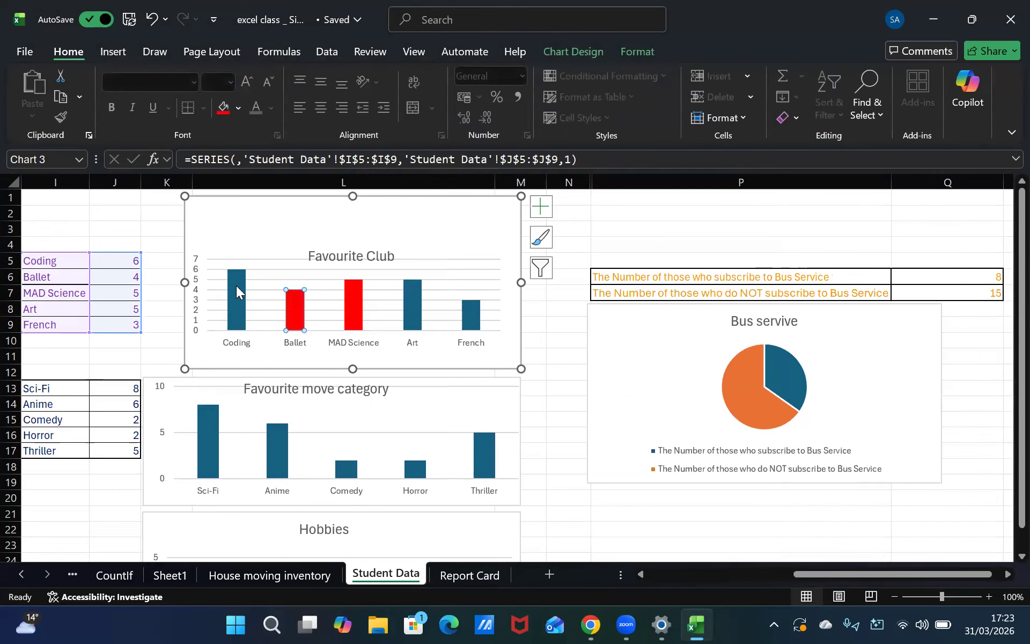
click(293, 298)
click(238, 110)
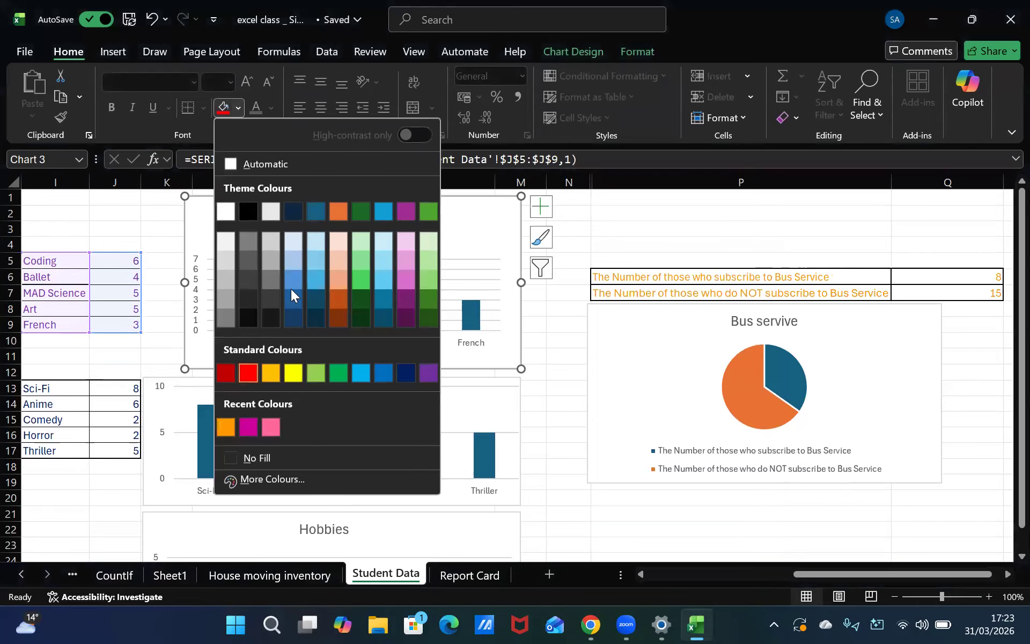
click(293, 373)
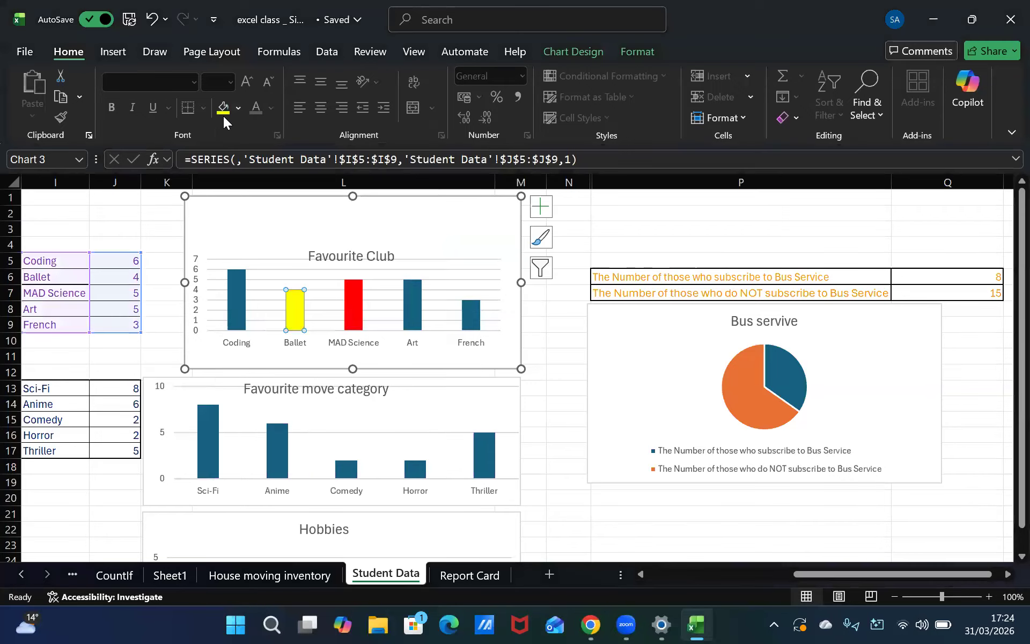
click(239, 109)
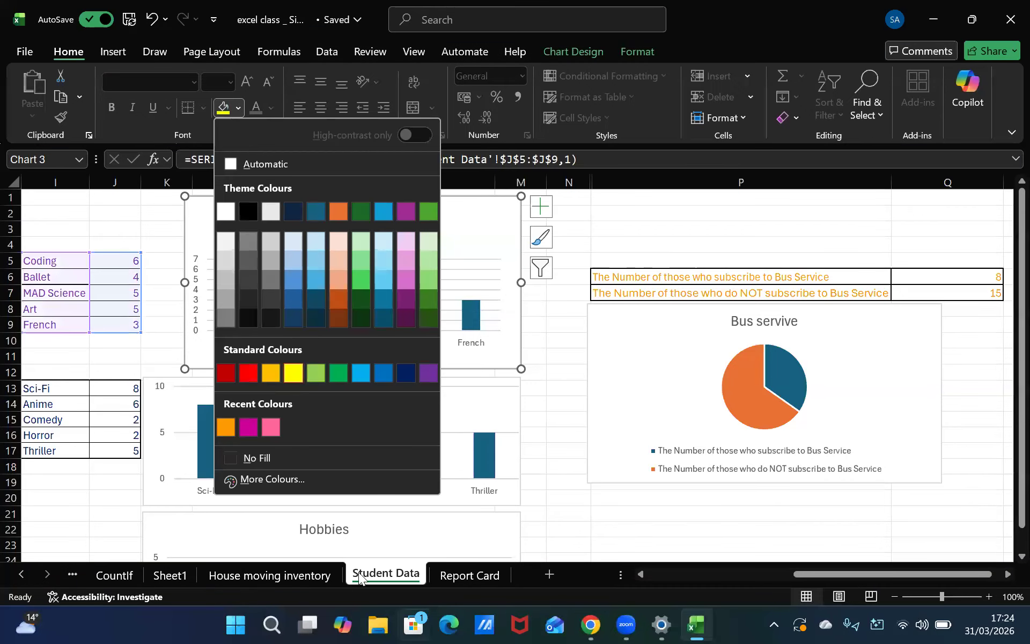
key(Escape)
click(236, 310)
click(290, 314)
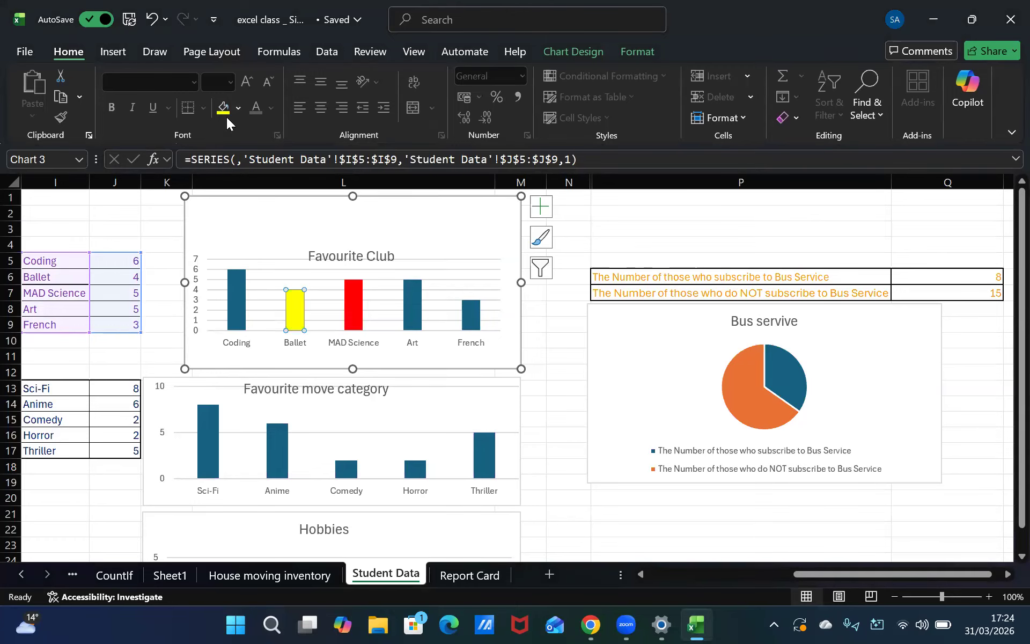
click(240, 108)
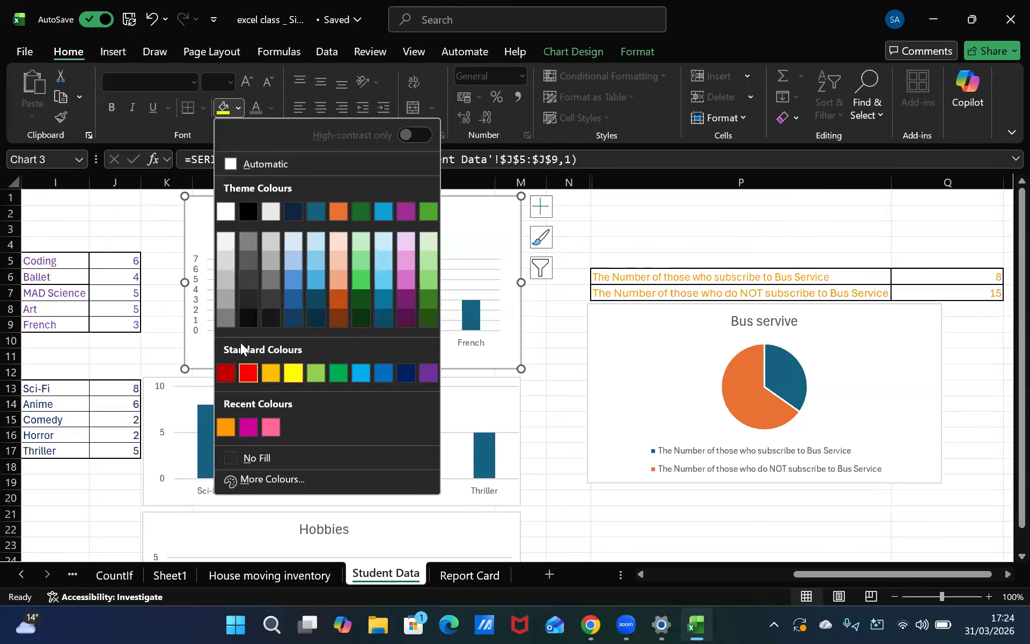
click(244, 370)
Fill the Coding, Art and French bars of the Favourite Club chart with red as well
click(238, 302)
click(223, 107)
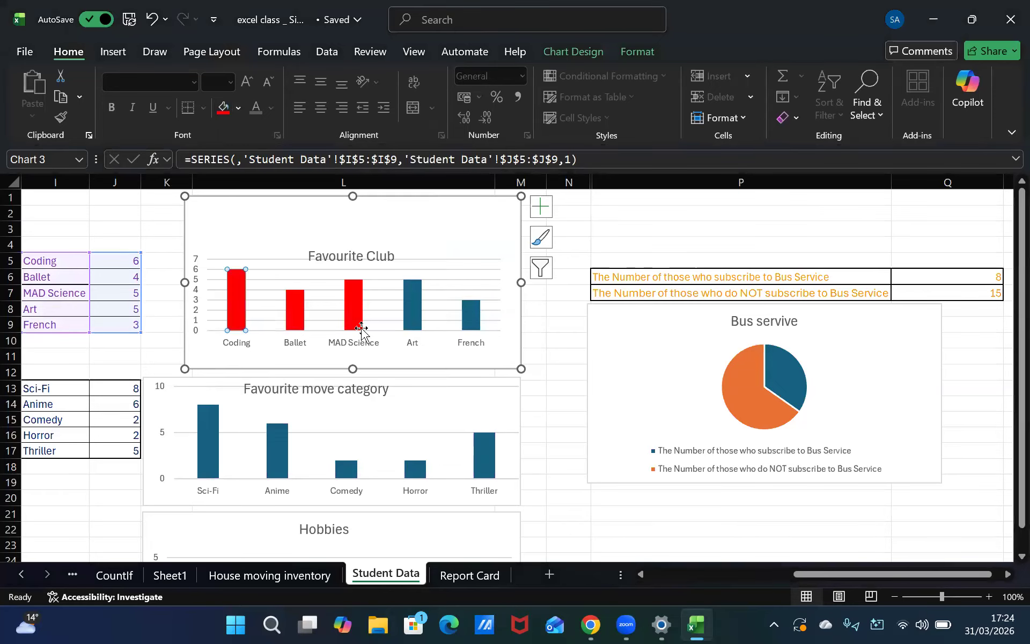
click(411, 299)
click(223, 107)
click(471, 316)
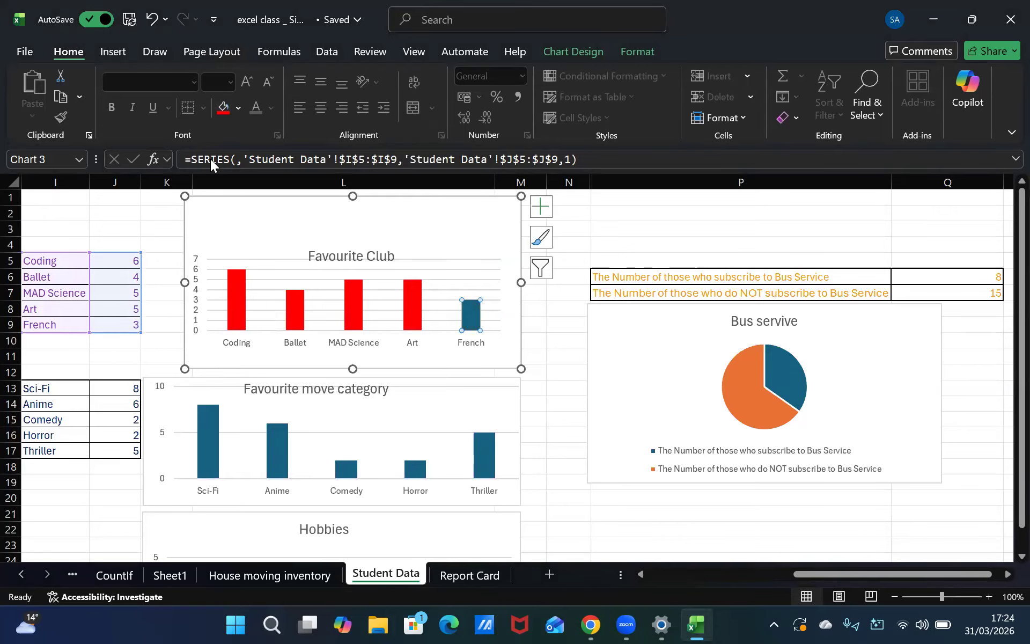
click(223, 107)
Colour all bars of the Favourite move category chart yellow
scroll(496, 416, down, 2)
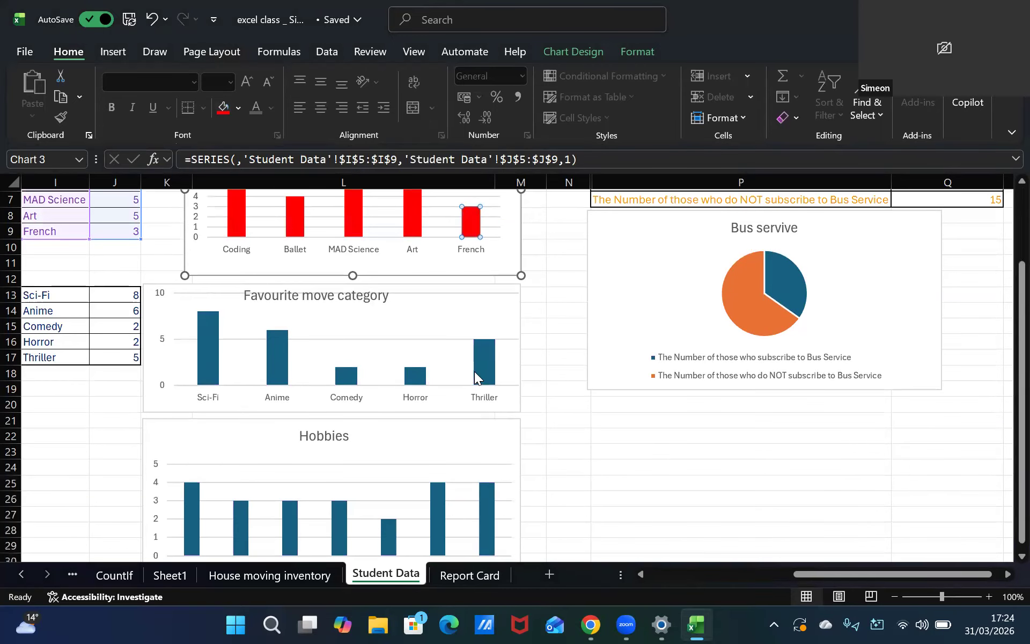
click(478, 371)
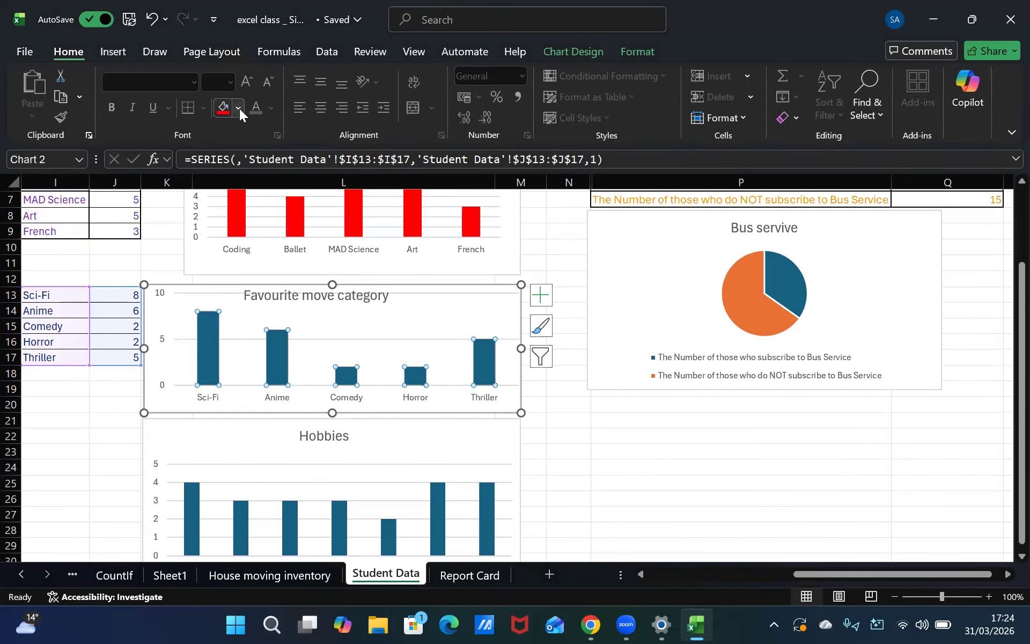
click(238, 108)
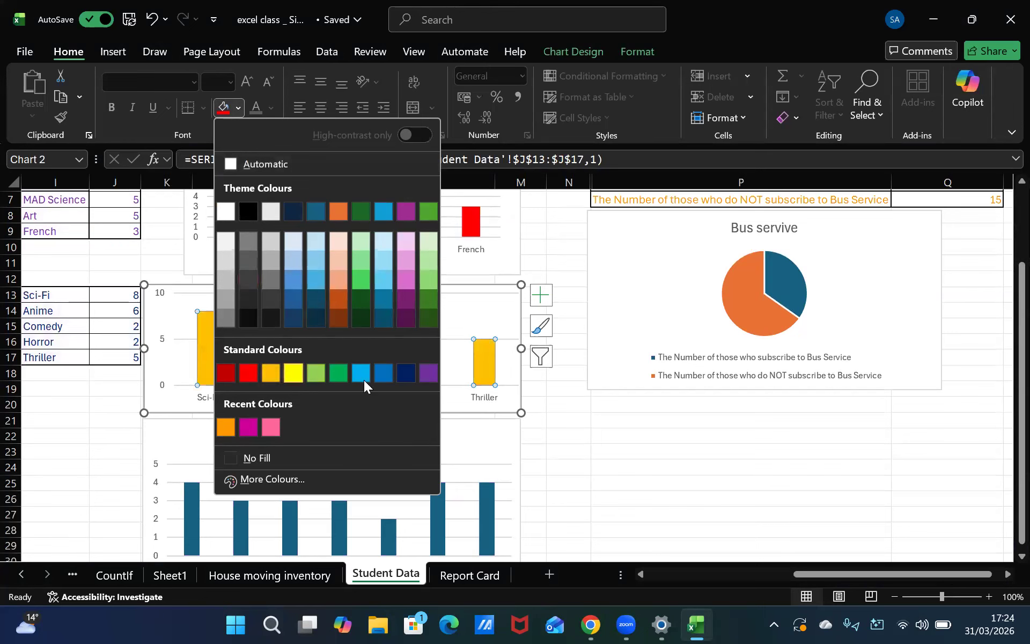
click(294, 372)
Colour all bars of the Hobbies chart dark blue
scroll(380, 384, down, 3)
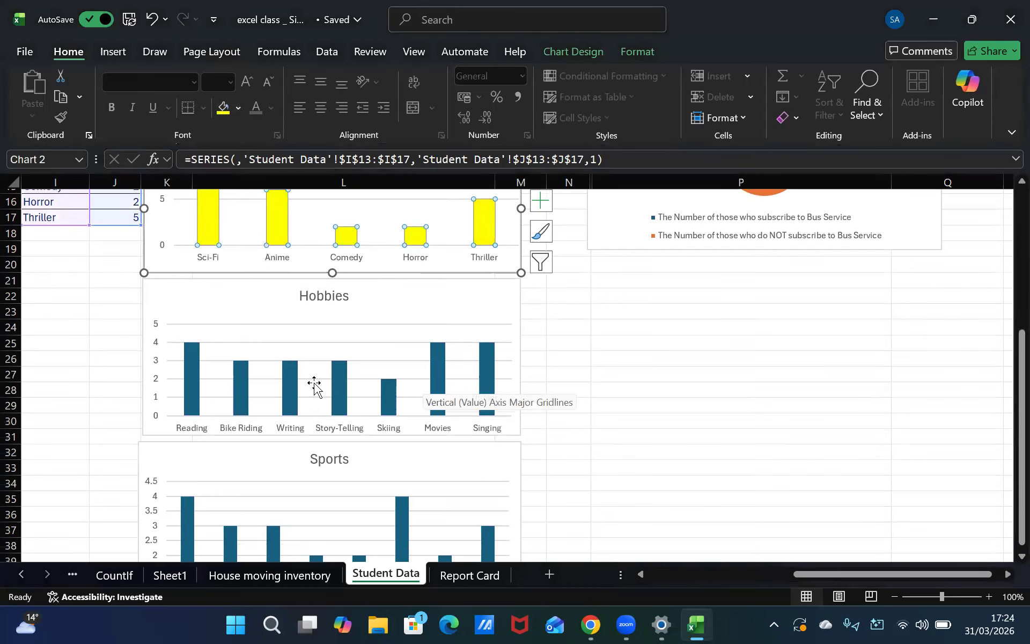
click(383, 393)
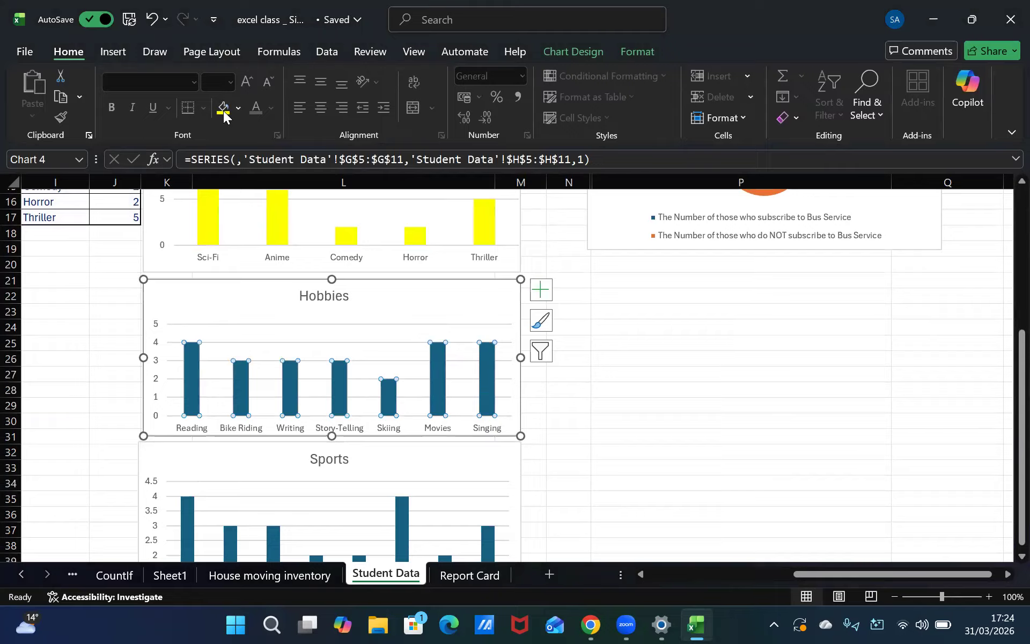
click(239, 109)
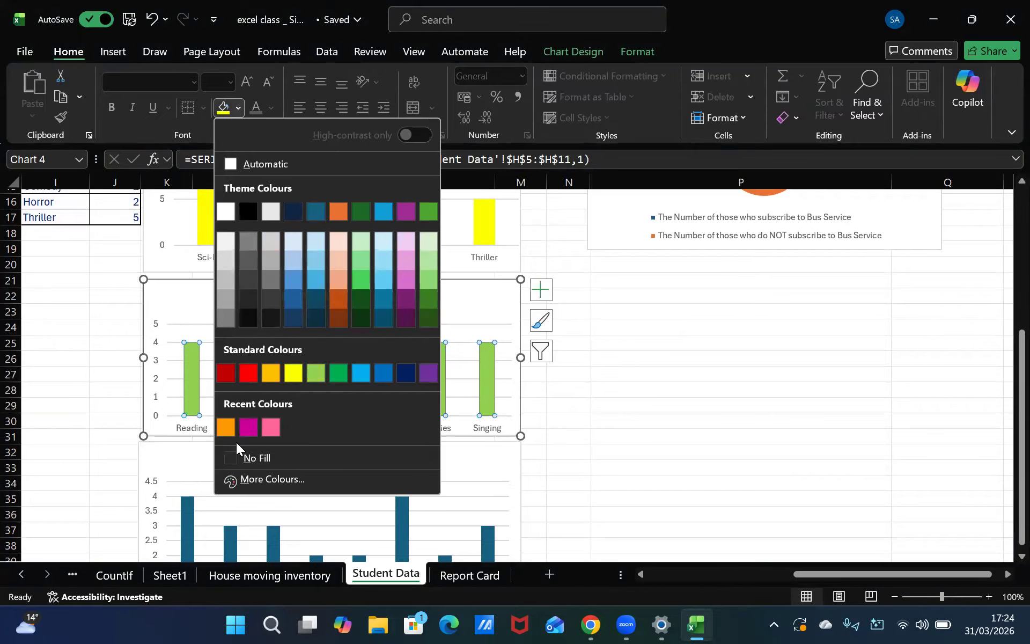
click(407, 373)
Colour all bars of the Sports chart purple
scroll(423, 430, down, 2)
click(403, 420)
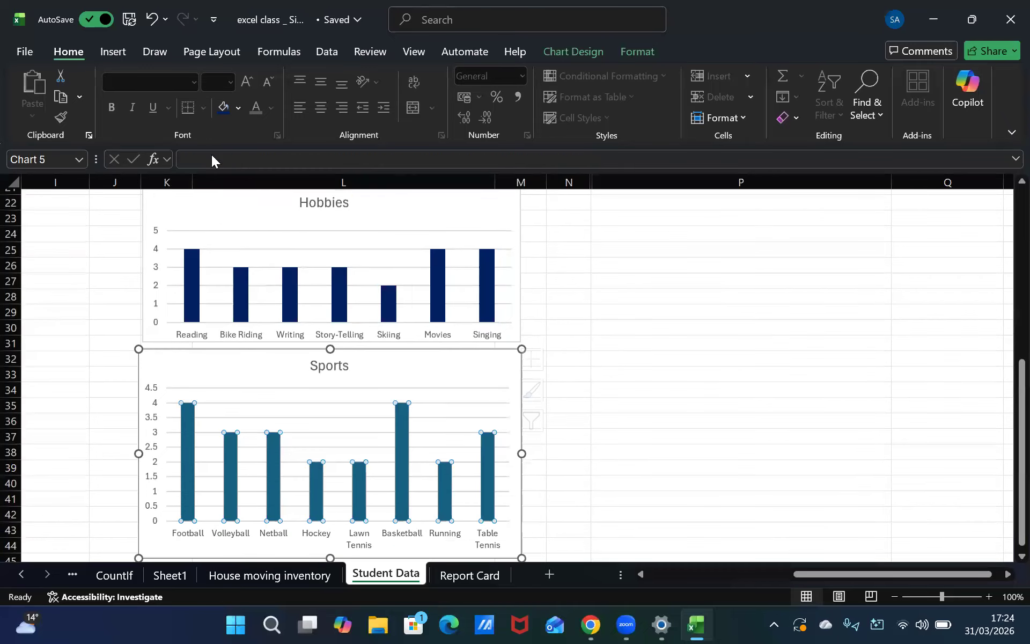
click(239, 109)
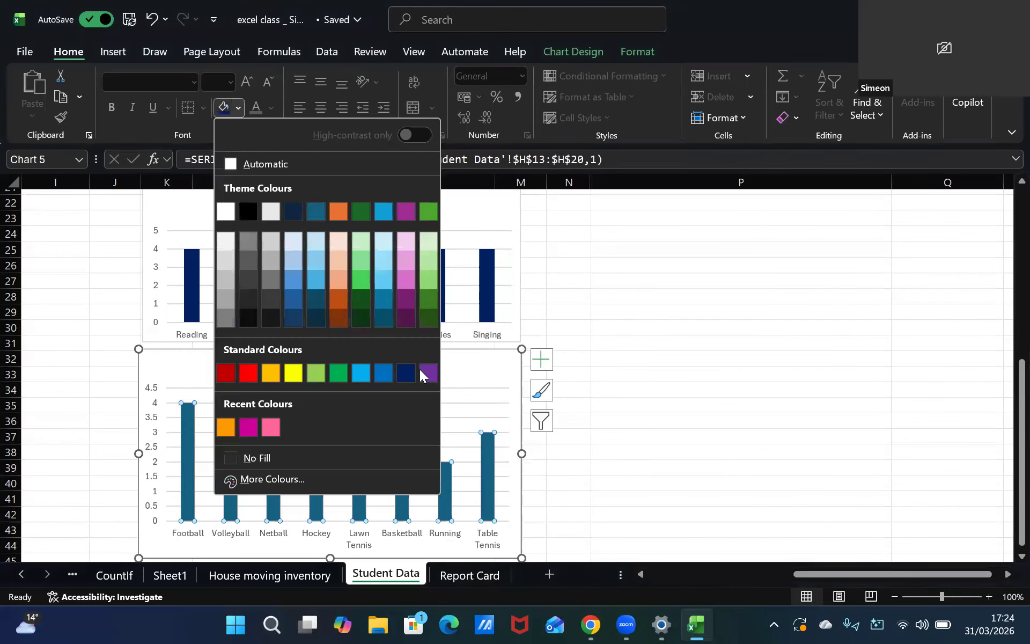
click(429, 375)
scroll(370, 422, down, 3)
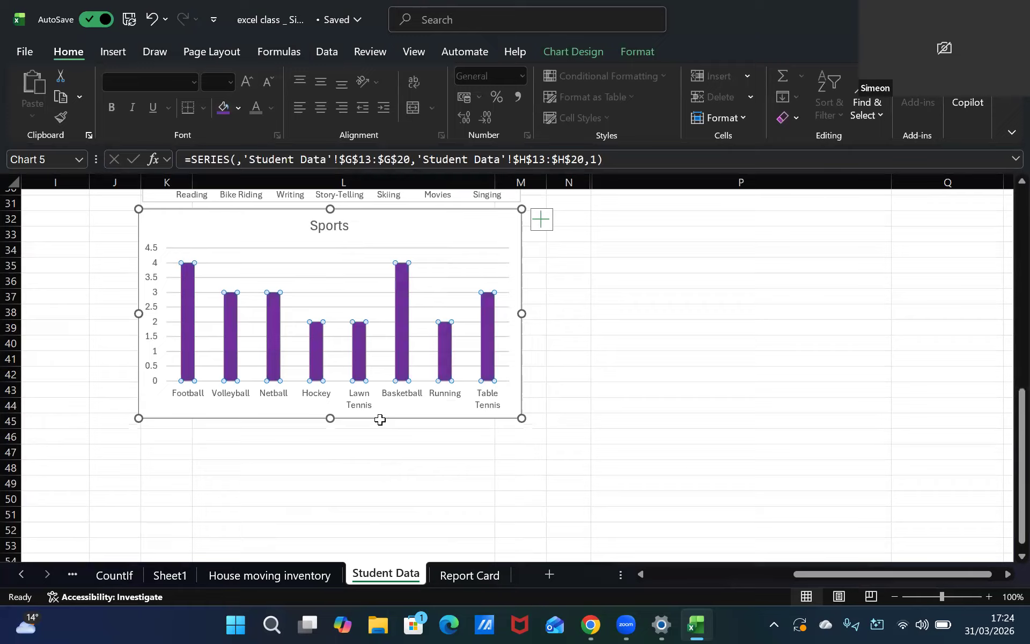
scroll(376, 392, up, 7)
scroll(371, 335, up, 3)
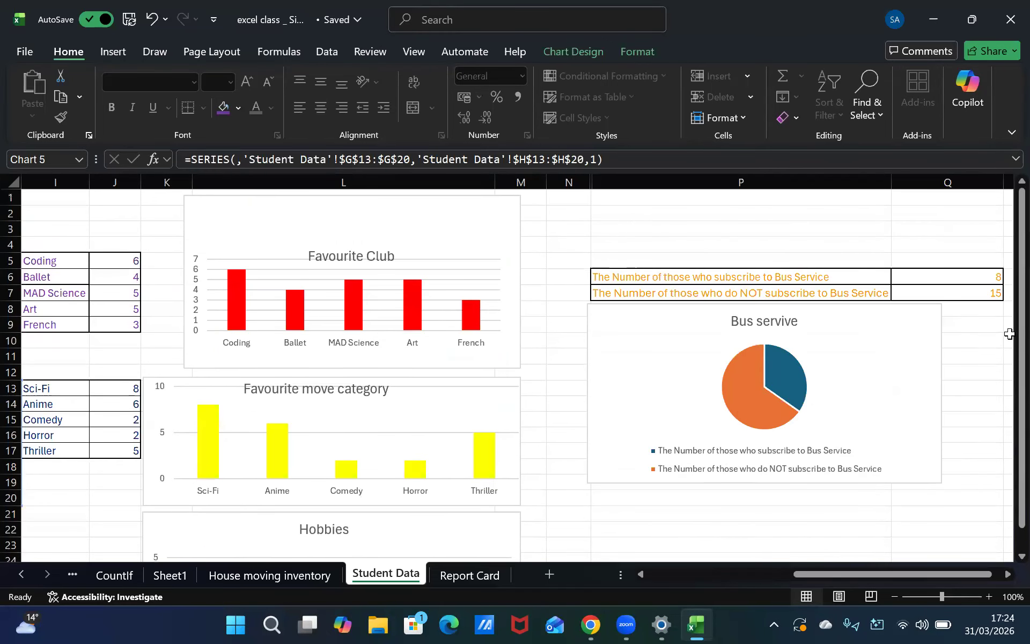
click(773, 386)
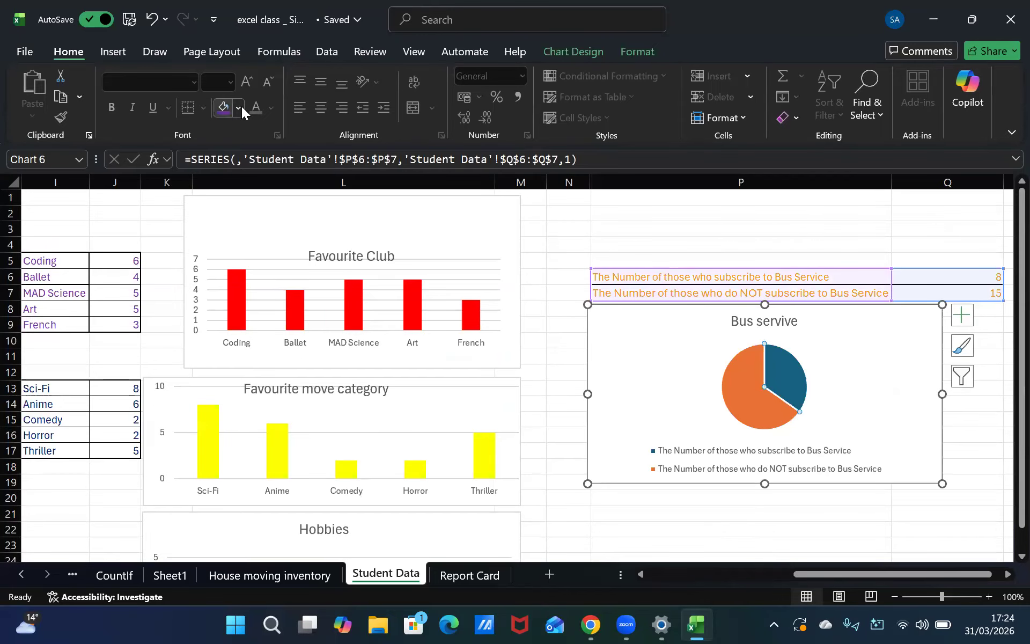
click(612, 557)
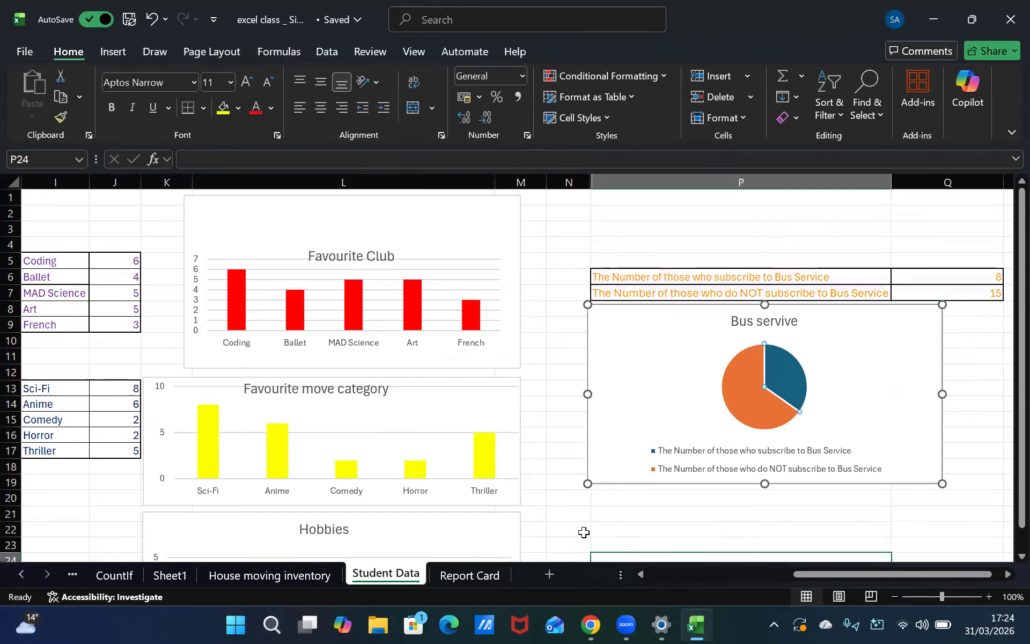
click(584, 532)
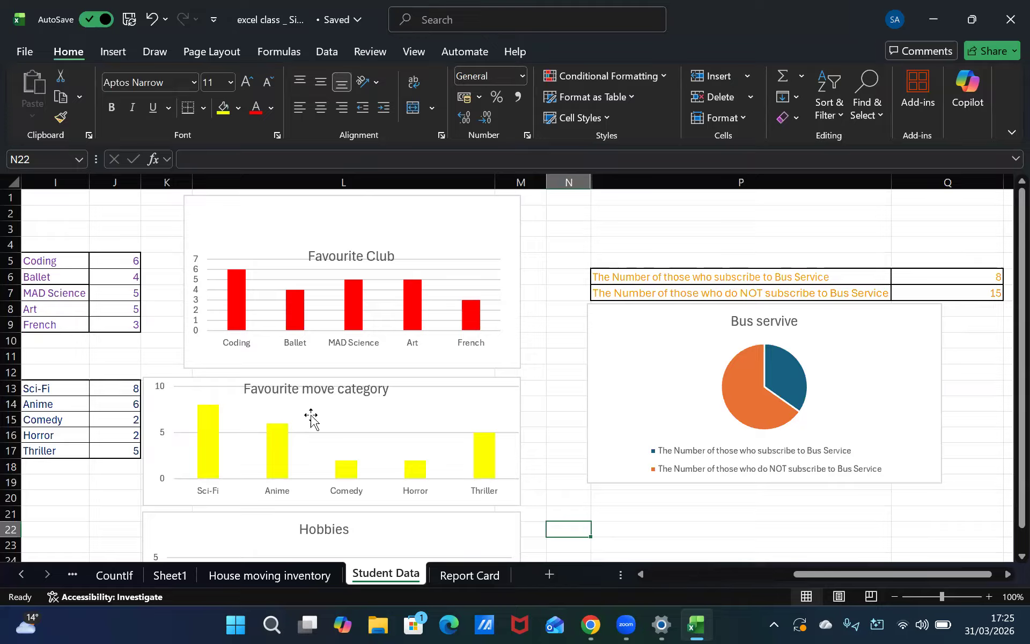
click(316, 390)
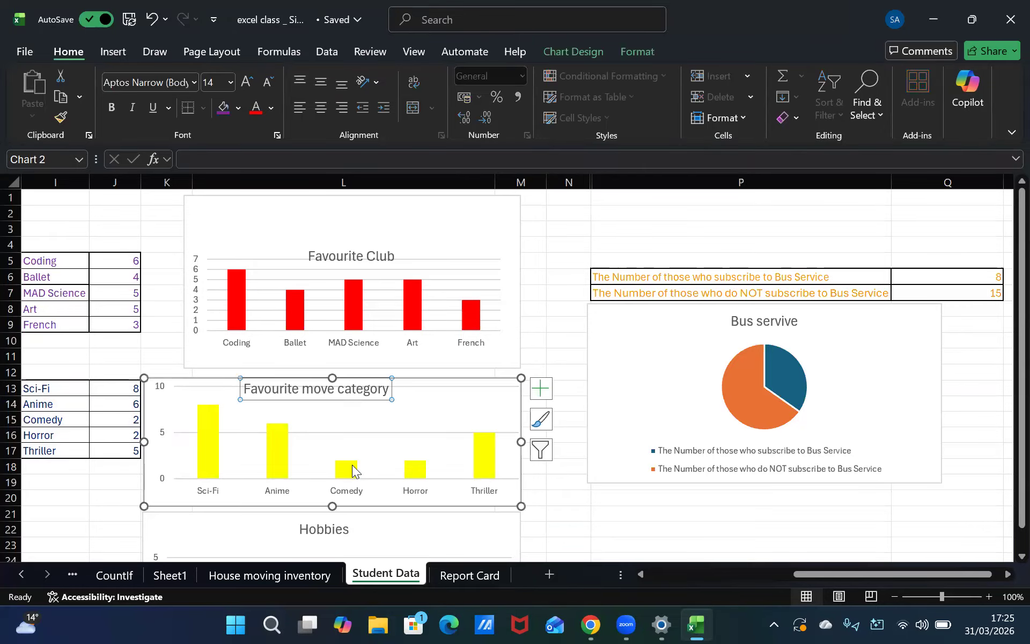
click(564, 496)
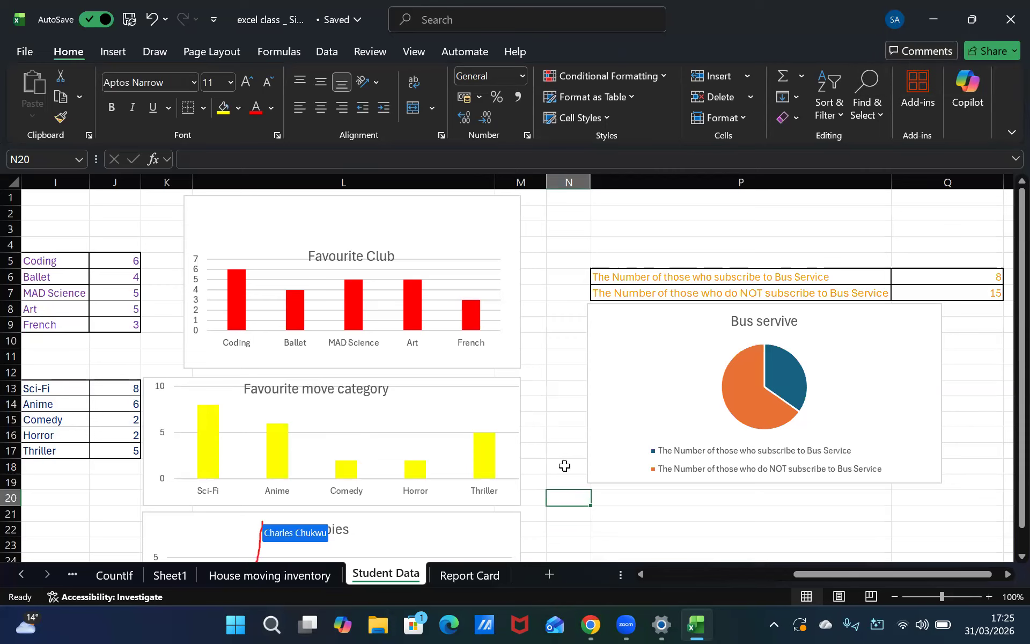
key(Down)
key(Down)
key(Down)
key(Down)
key(Down)
key(Down)
key(Down)
key(Down)
key(Down)
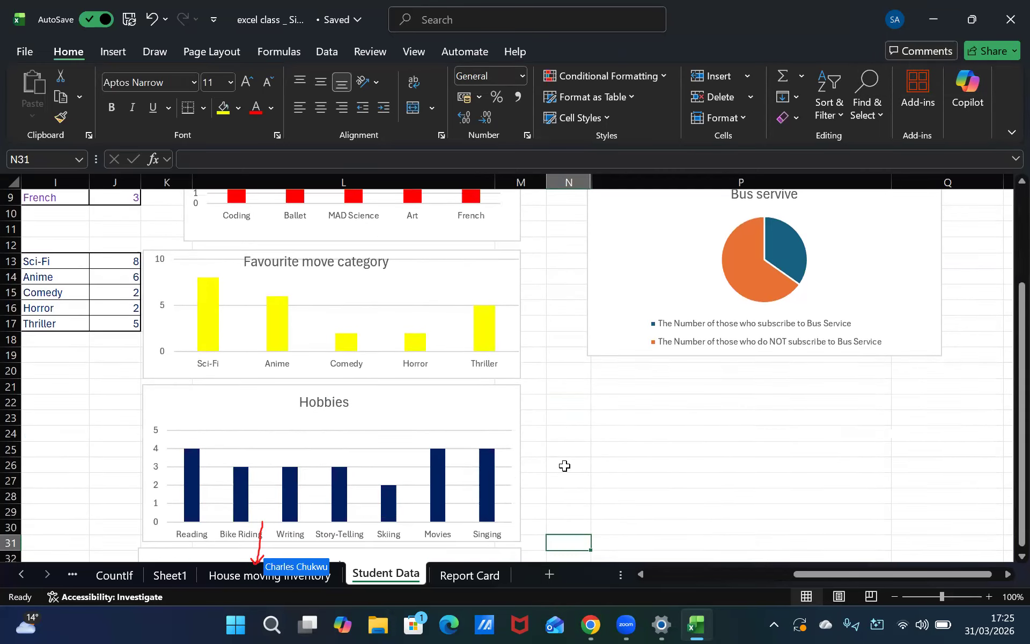
key(ctrl+Up)
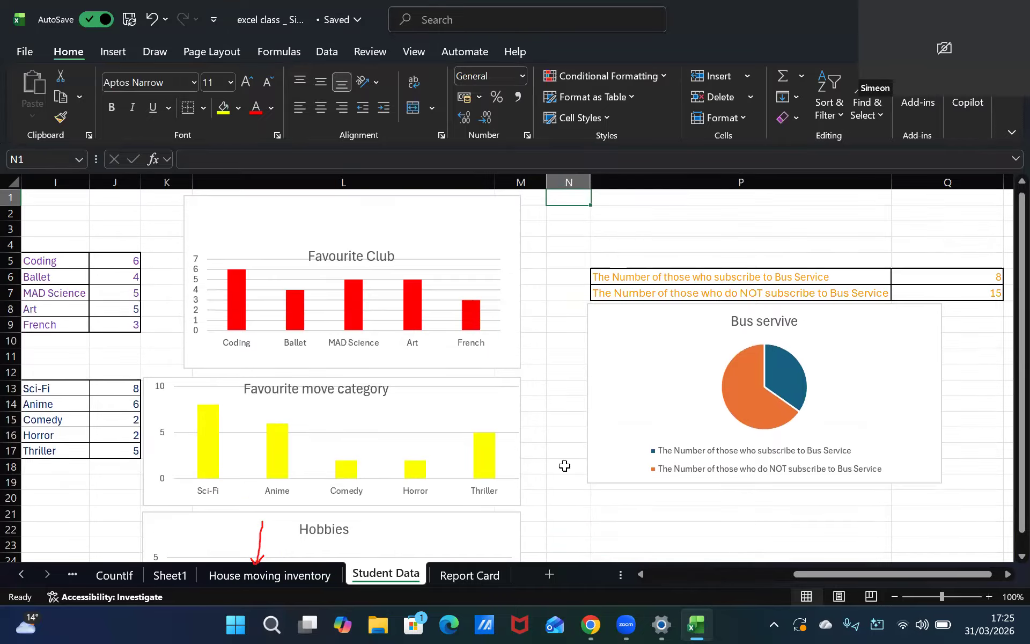
Open the House moving inventory sheet and try inserting a recommended chart from the House Item names A2:A12
click(250, 576)
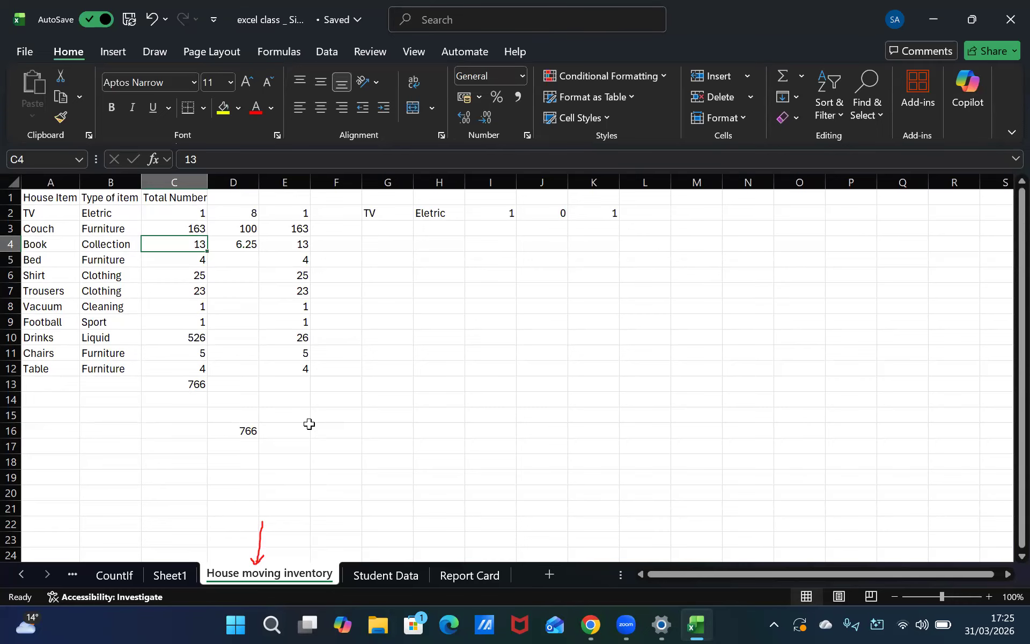
click(69, 200)
key(ctrl+Down)
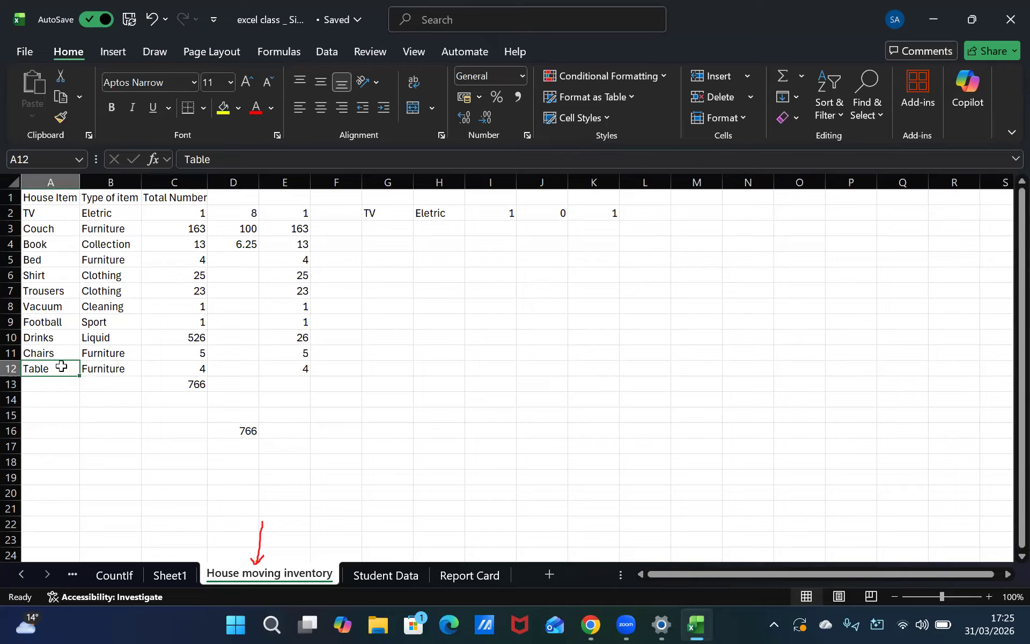
key(ctrl+shift+Up)
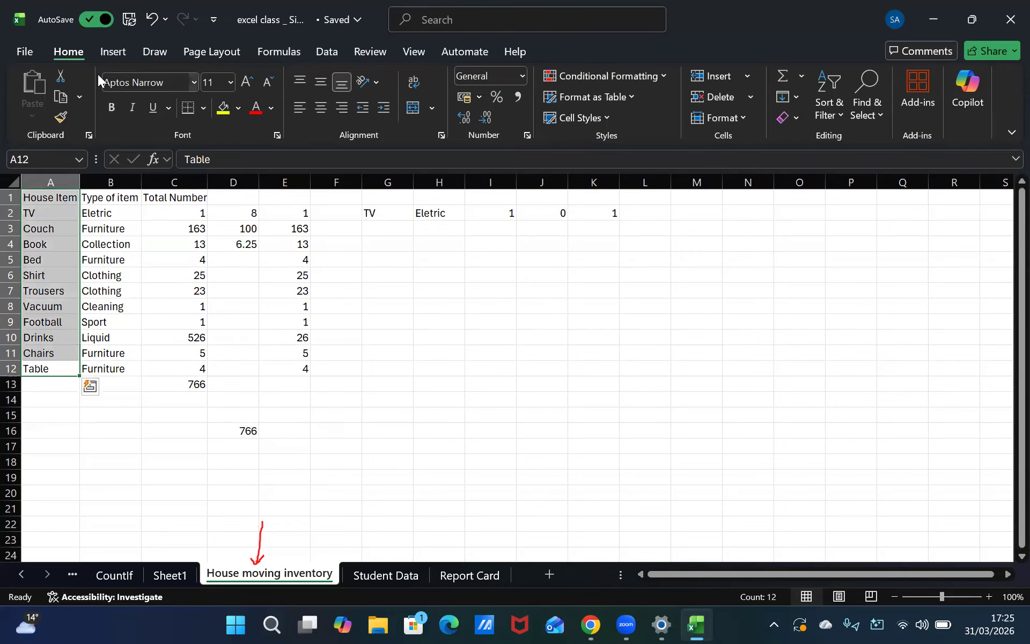
click(116, 58)
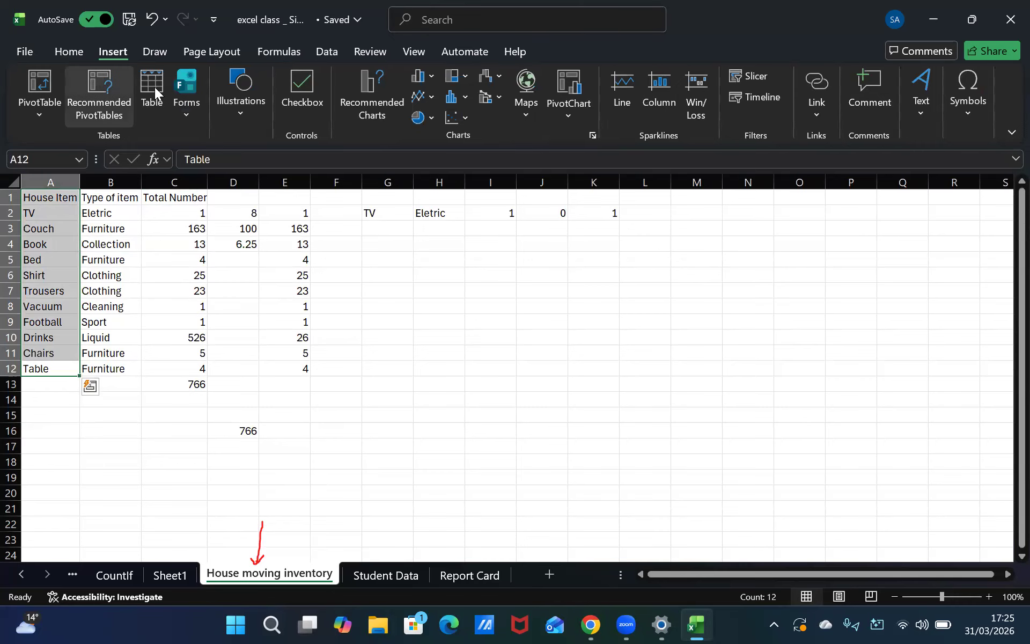
click(370, 92)
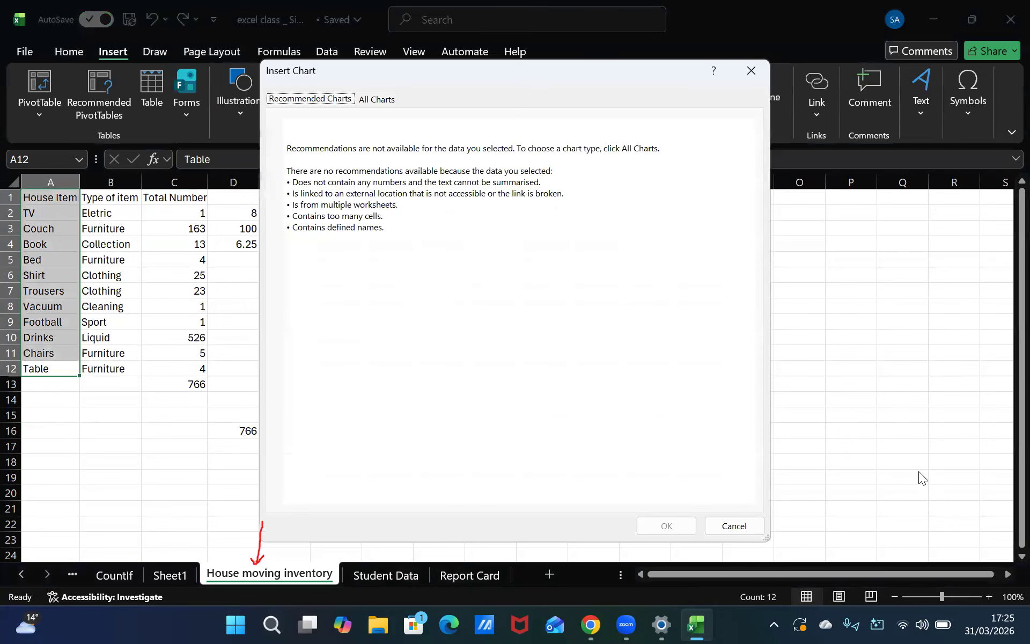
click(392, 102)
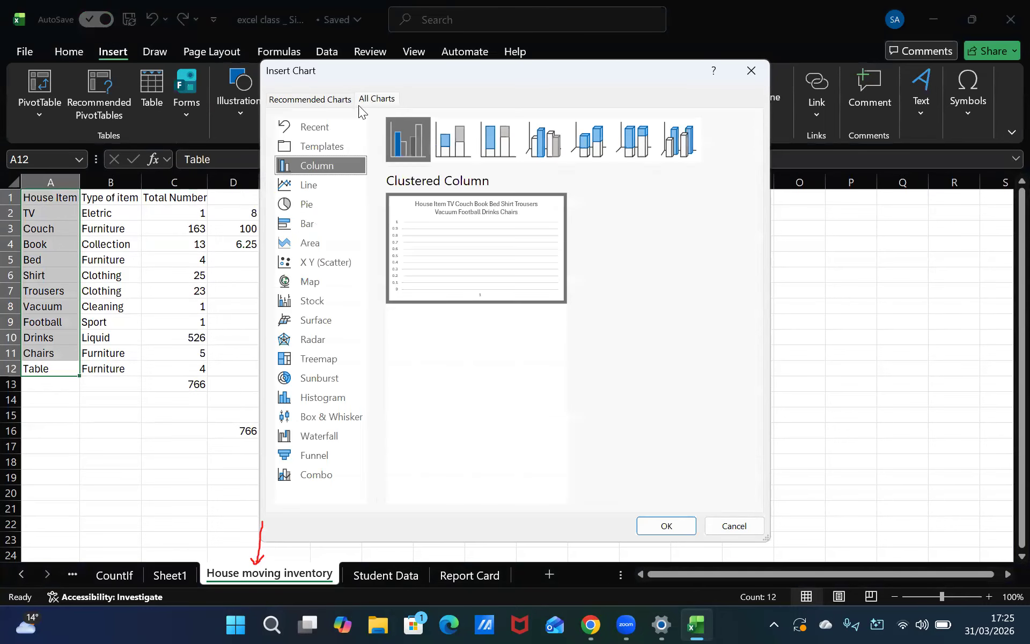
click(331, 103)
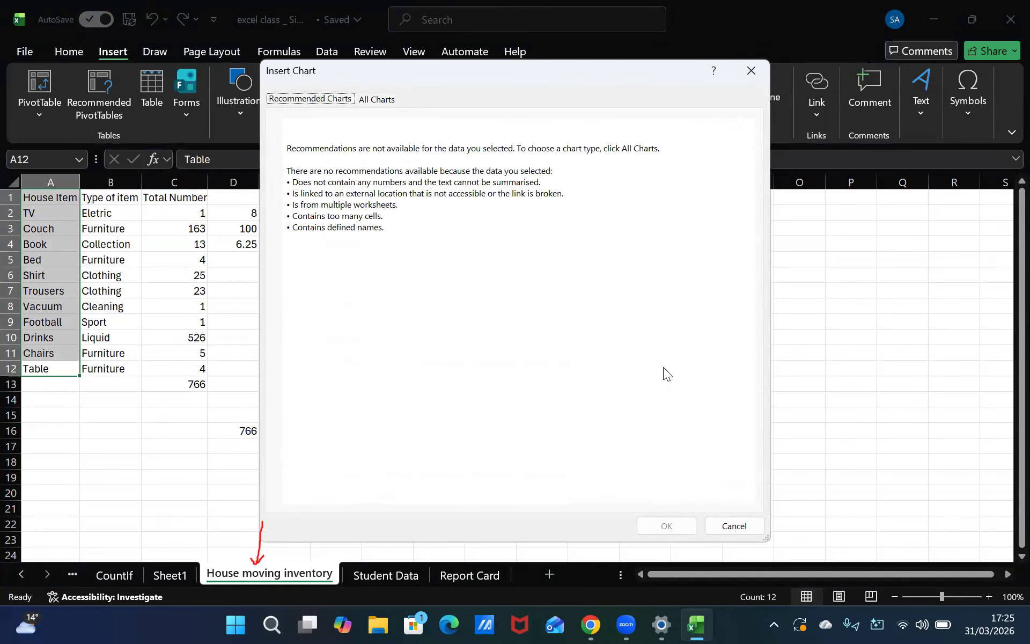
click(737, 526)
click(487, 301)
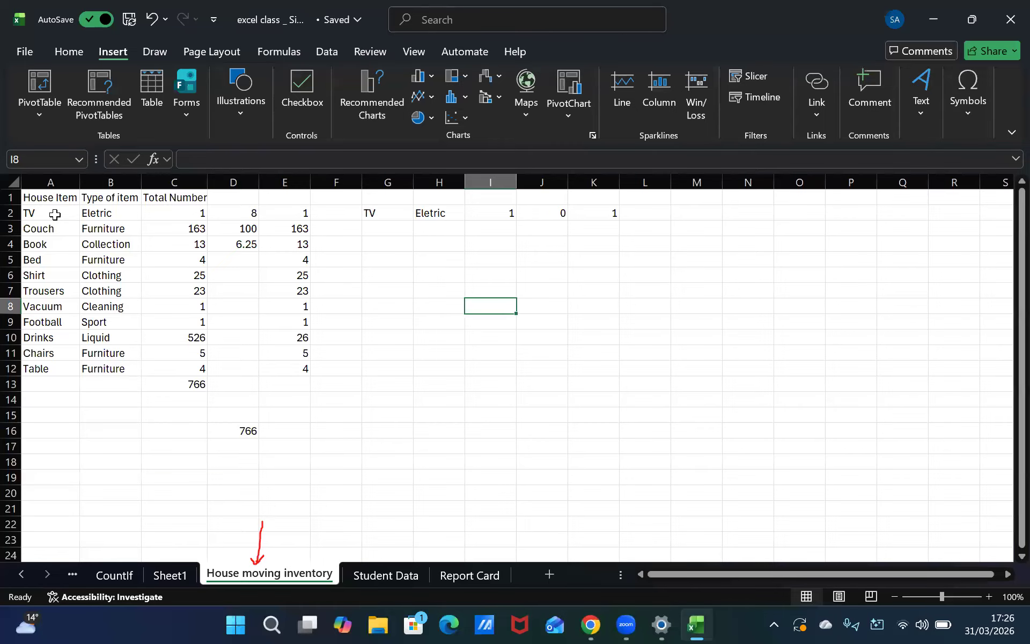
drag(71, 213, 74, 340)
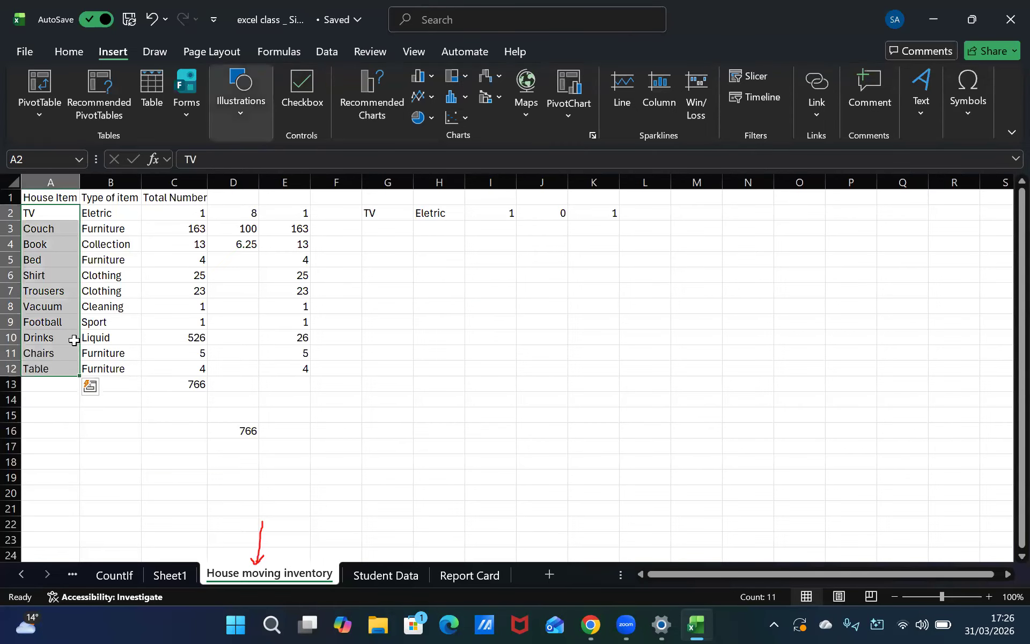
click(365, 96)
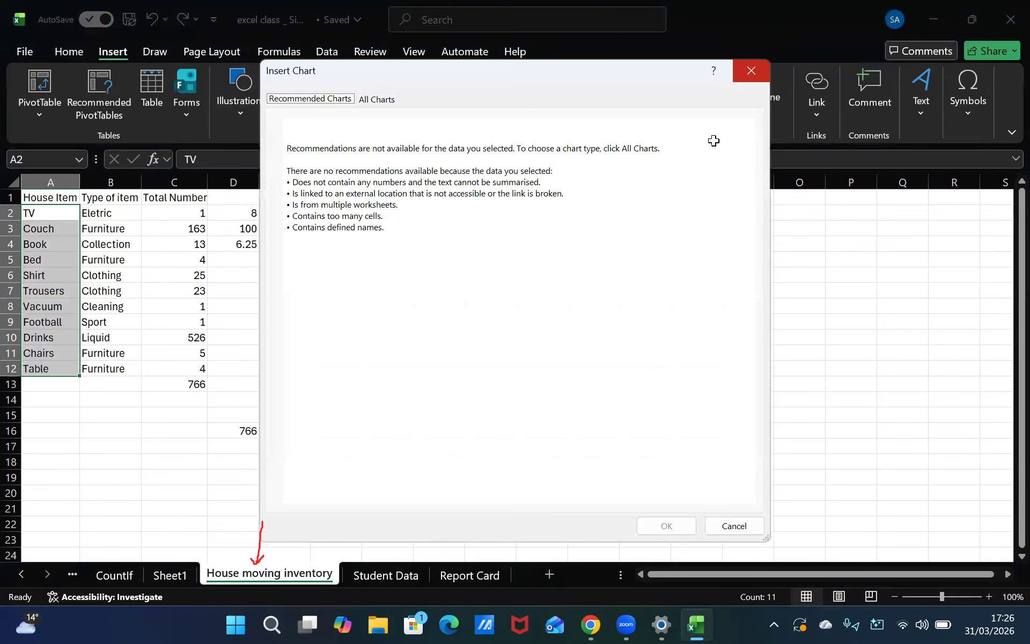
click(688, 288)
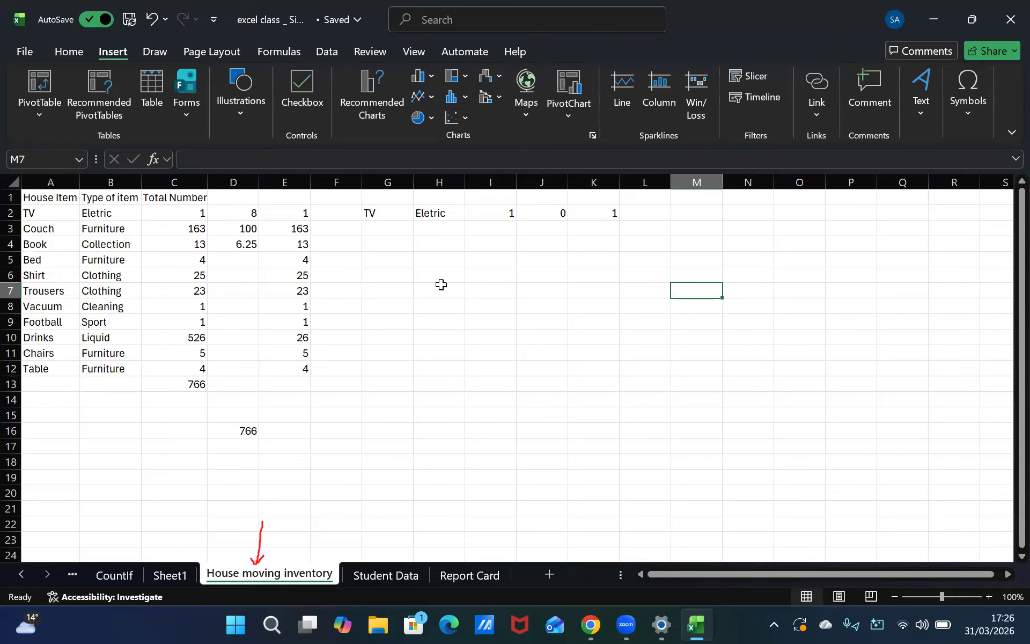
Inspect the values in columns D and E beside the Total Number column
click(332, 246)
click(287, 243)
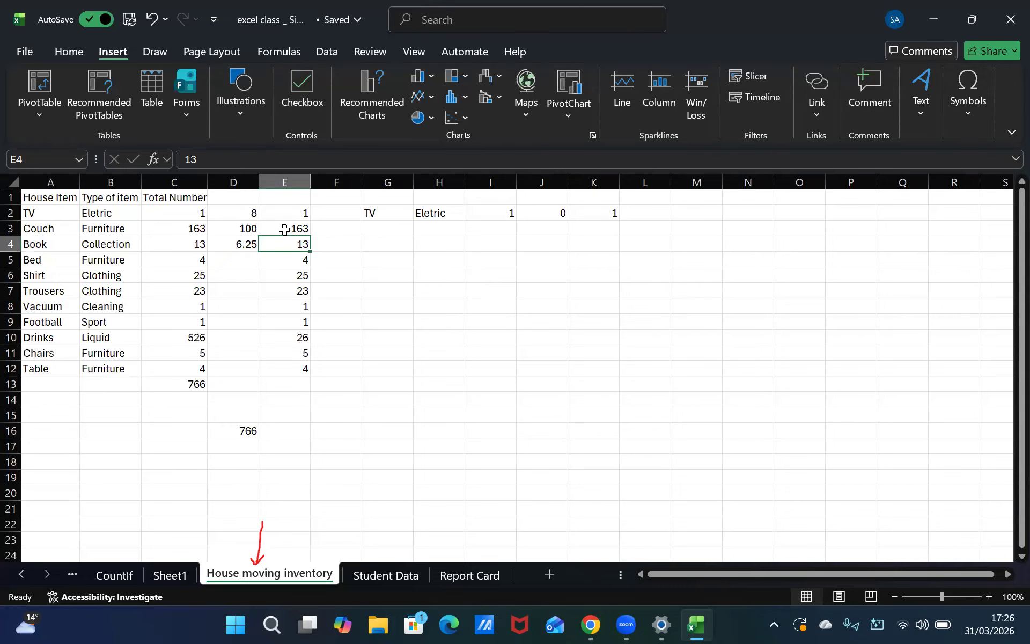
click(284, 230)
click(252, 231)
click(244, 201)
click(248, 226)
click(248, 241)
click(252, 206)
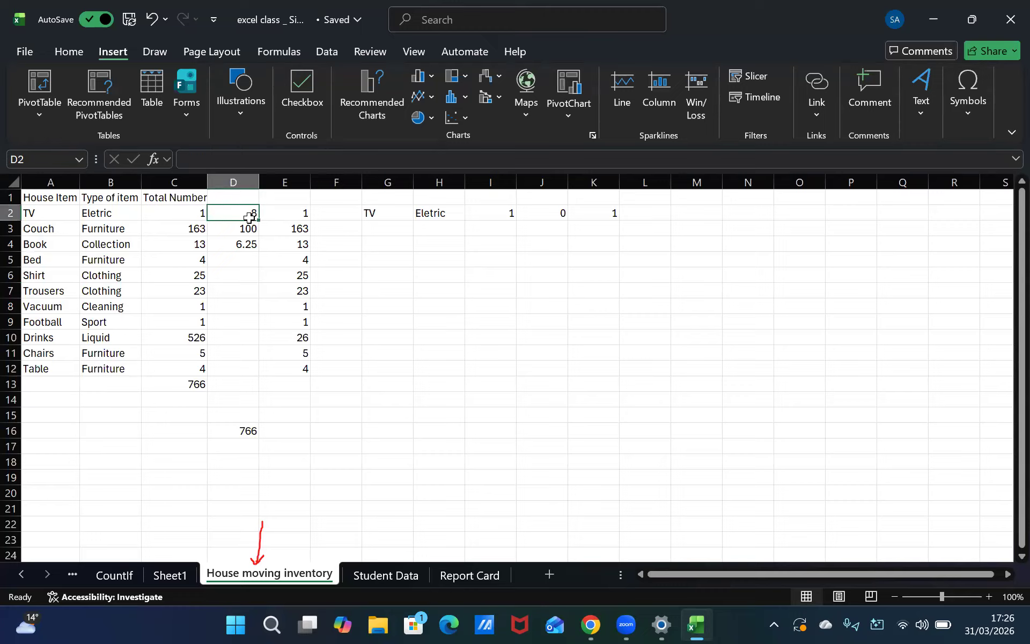
click(245, 226)
click(244, 242)
click(242, 260)
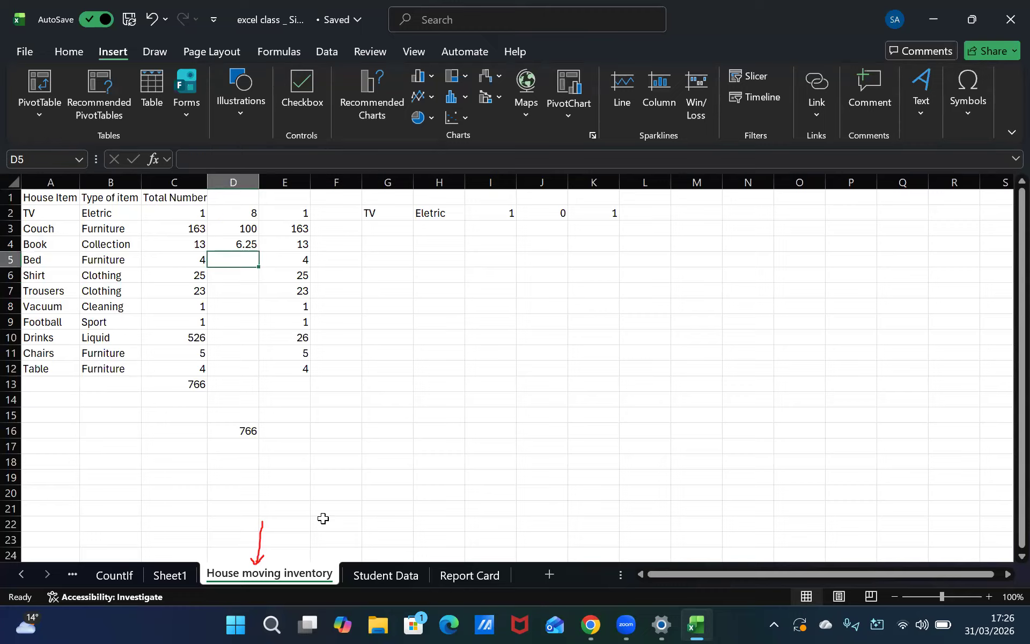
click(115, 576)
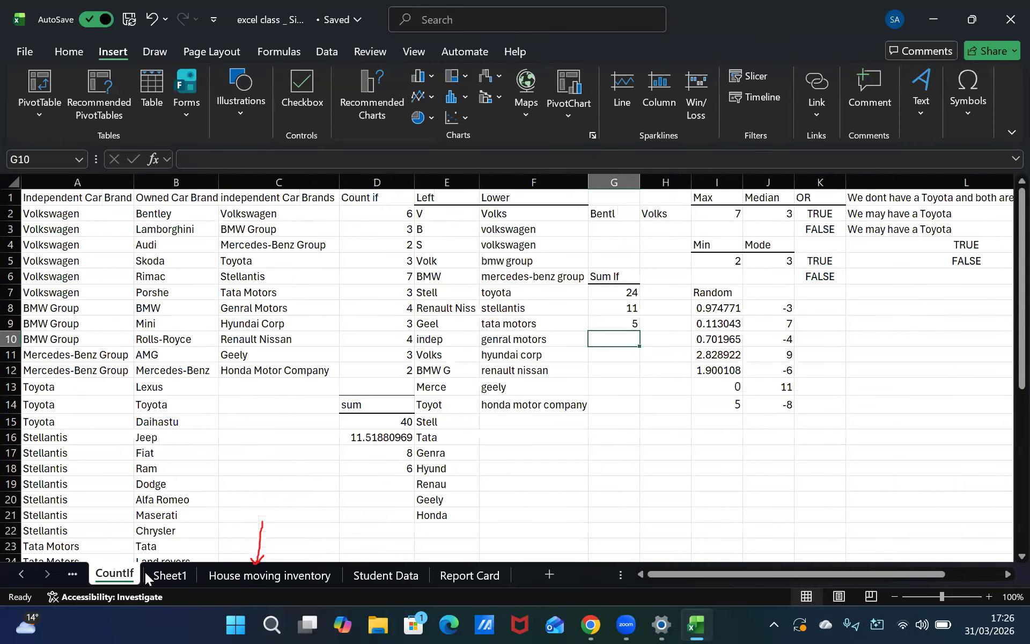
click(169, 574)
click(107, 575)
click(290, 575)
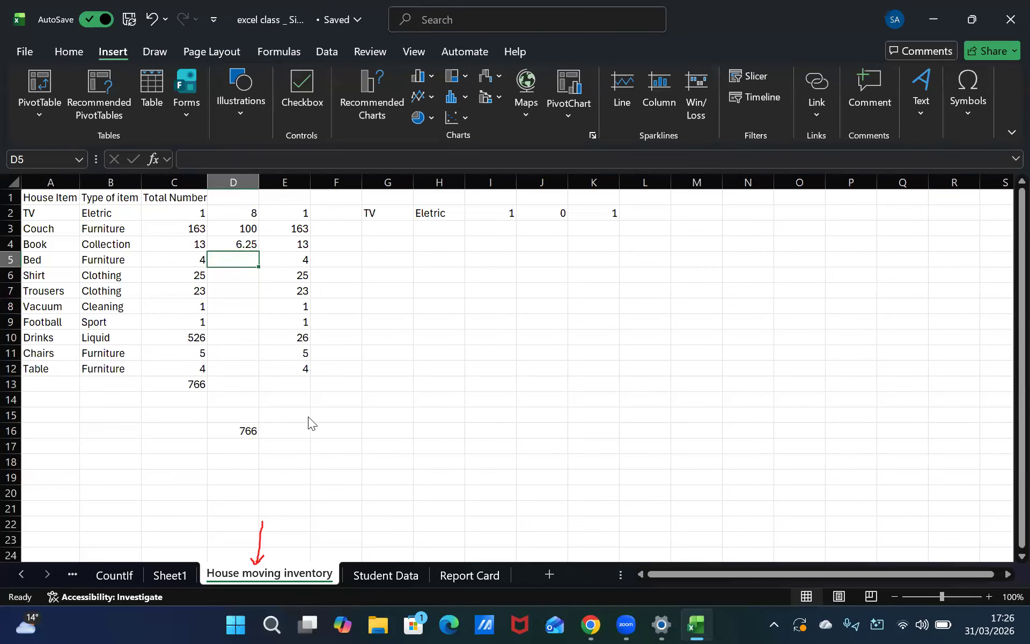
Switch to Settings and review the Windows Update page
click(660, 624)
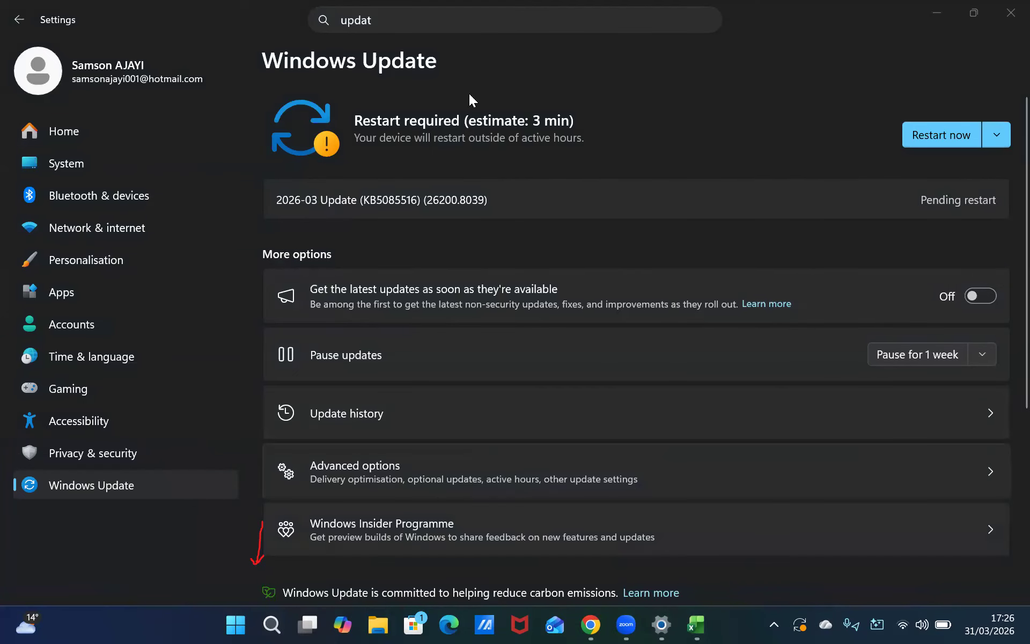
click(674, 142)
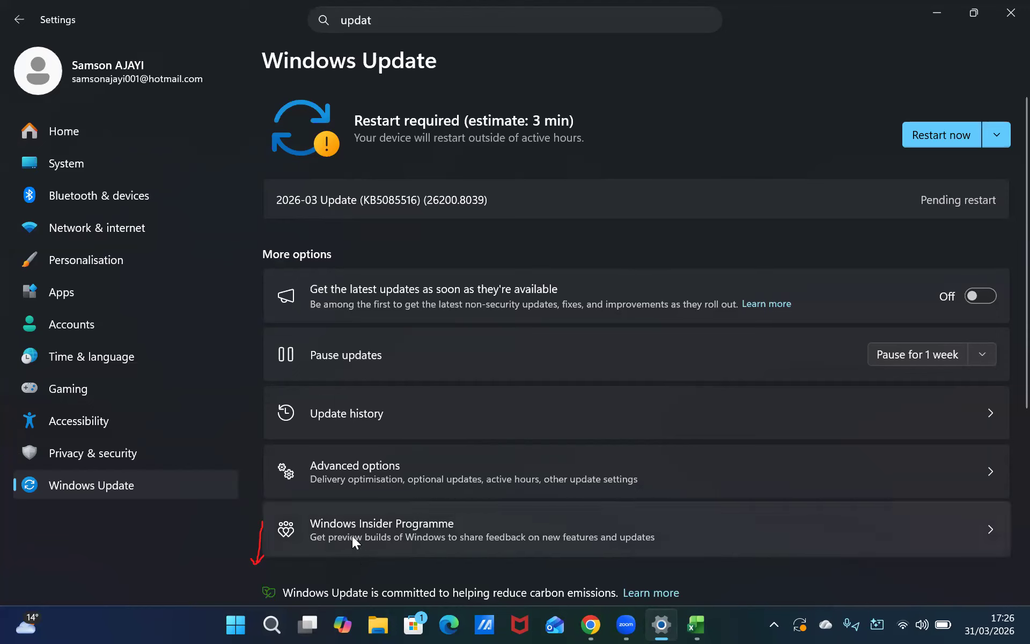
scroll(343, 579, down, 3)
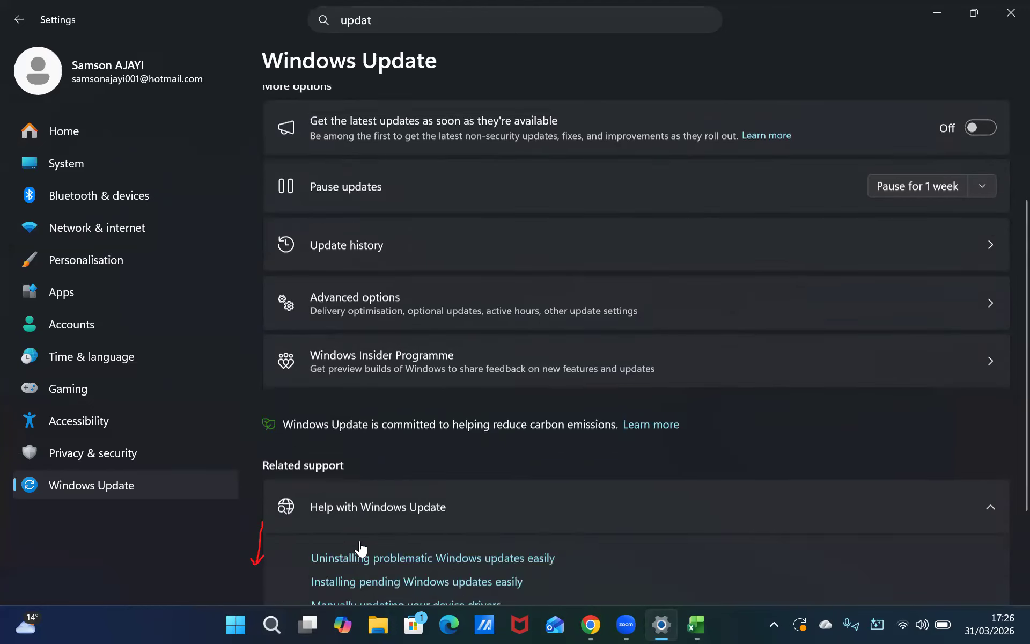
scroll(371, 537, up, 3)
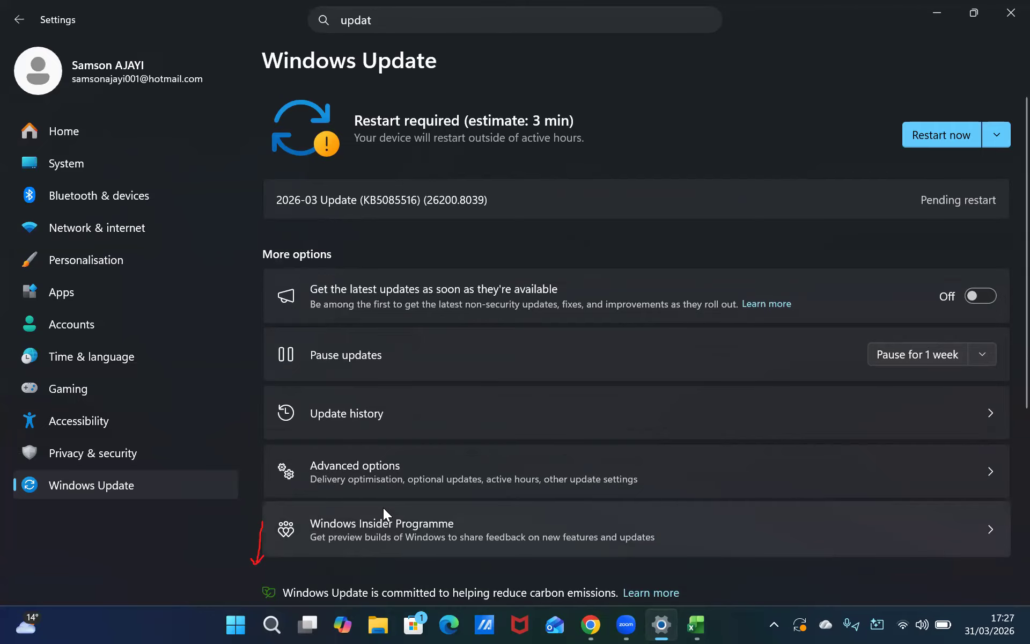
key(alt+Tab)
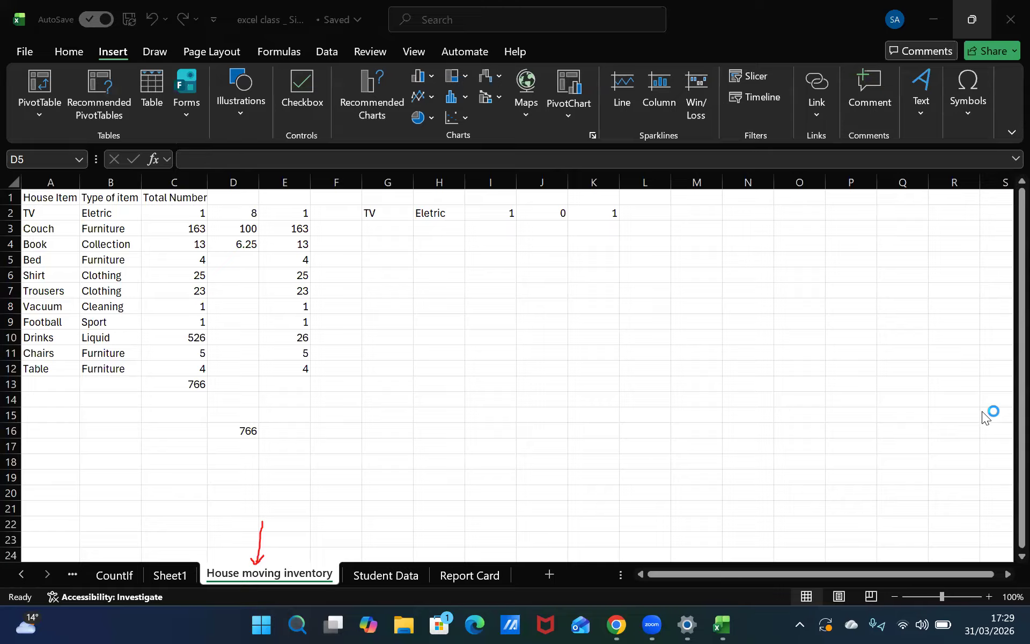
key(super+l)
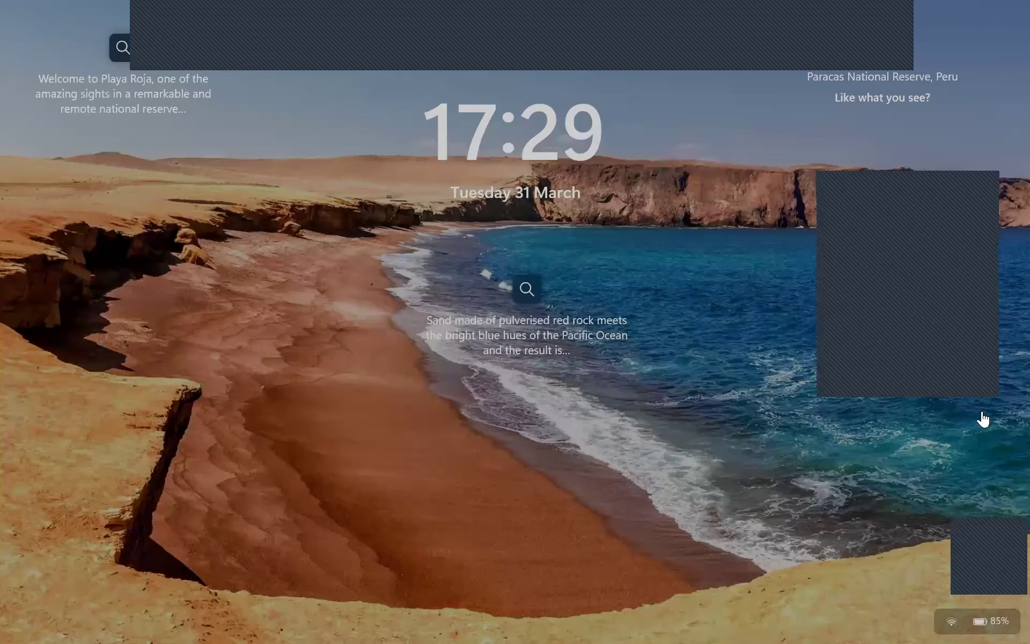